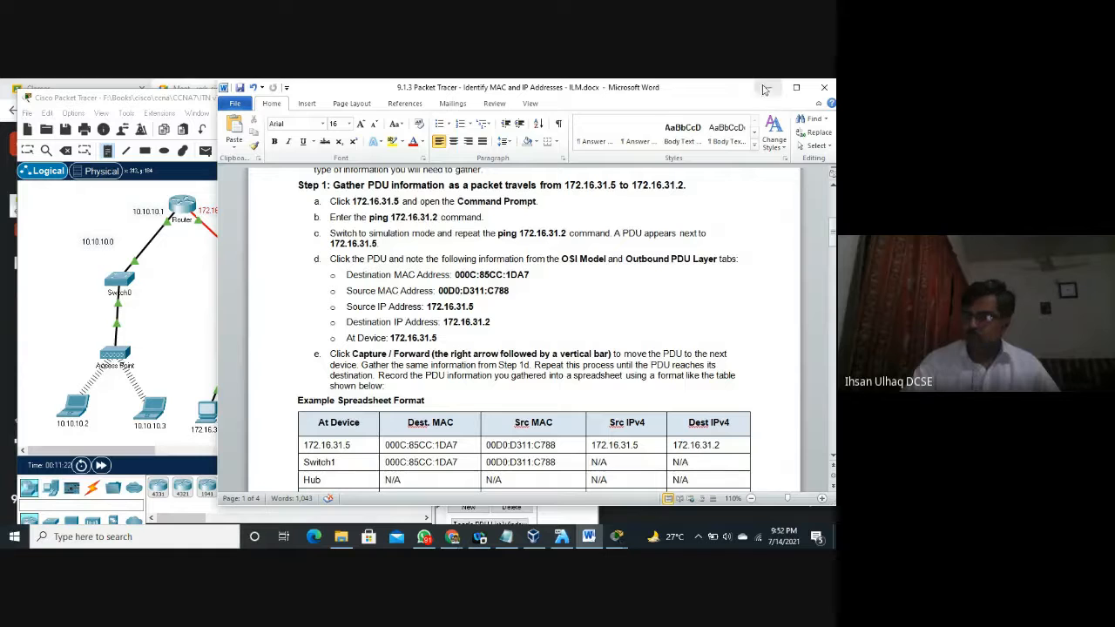
Step: Switch from the lab document to Packet Tracer and open the Command Prompt of PC 172.16.31.5, keeping the topology visible beside it
{"action": "left_click", "coordinate": [770, 87]}
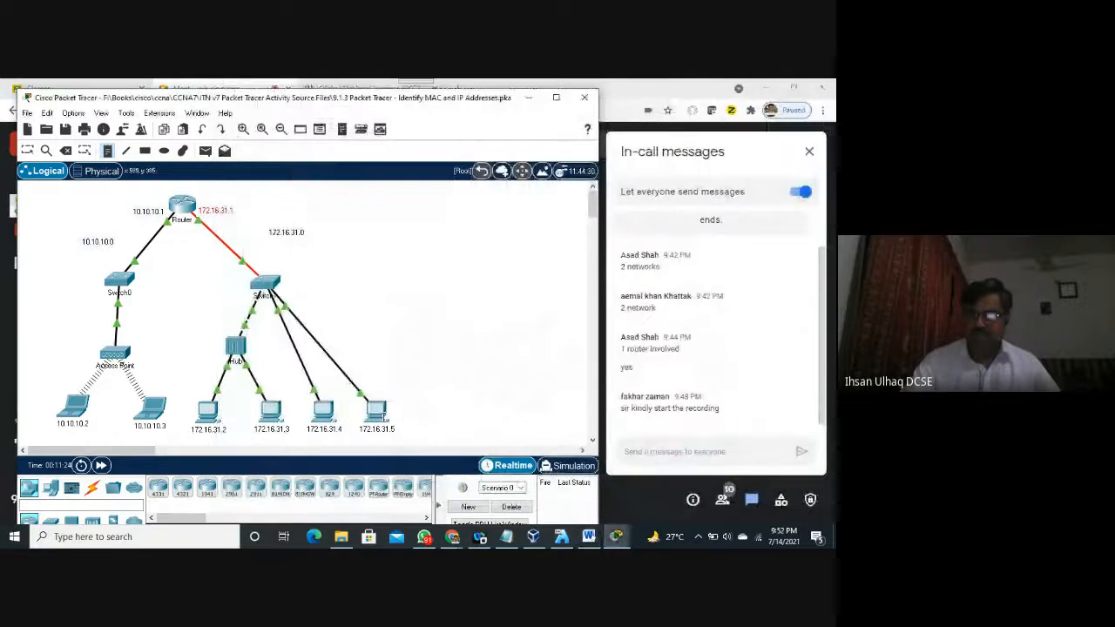
{"action": "double_click", "coordinate": [377, 414]}
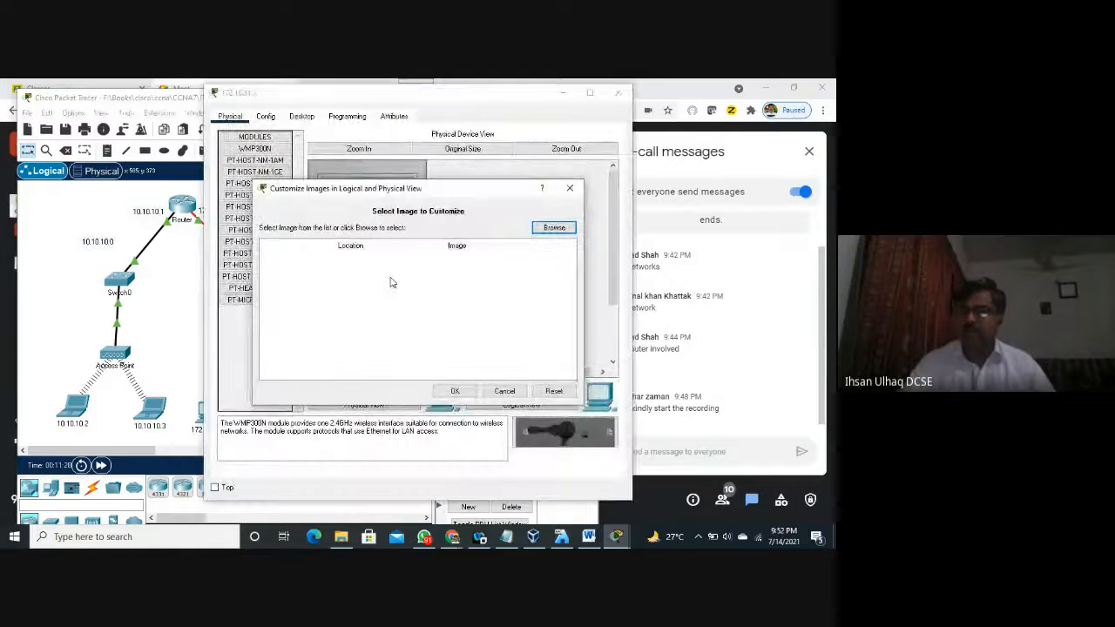
{"action": "left_click", "coordinate": [570, 188]}
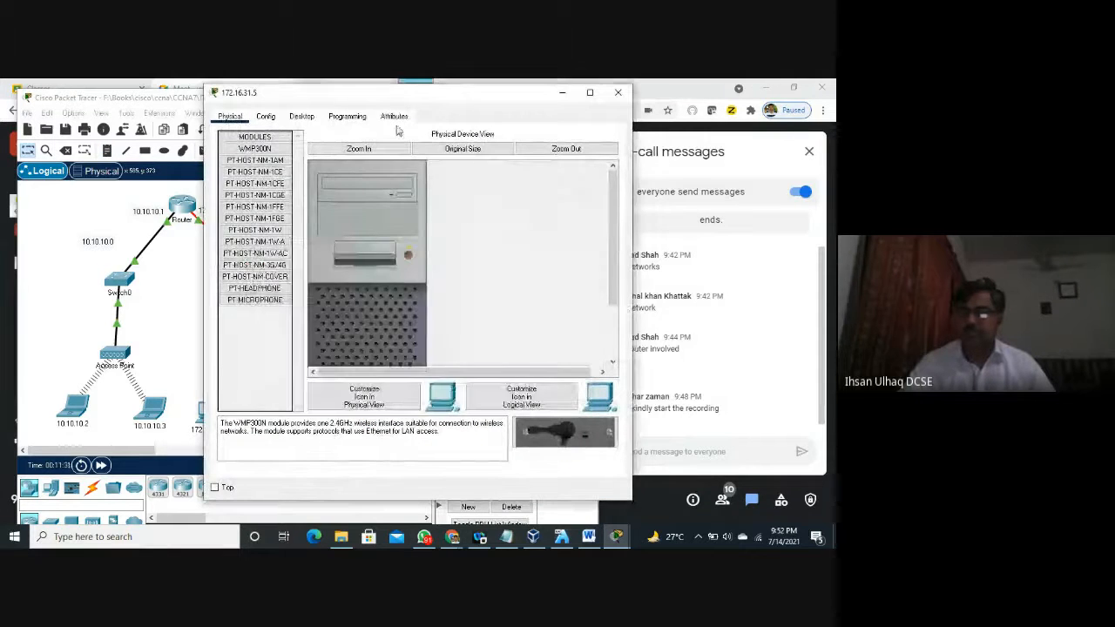
{"action": "left_click", "coordinate": [301, 116]}
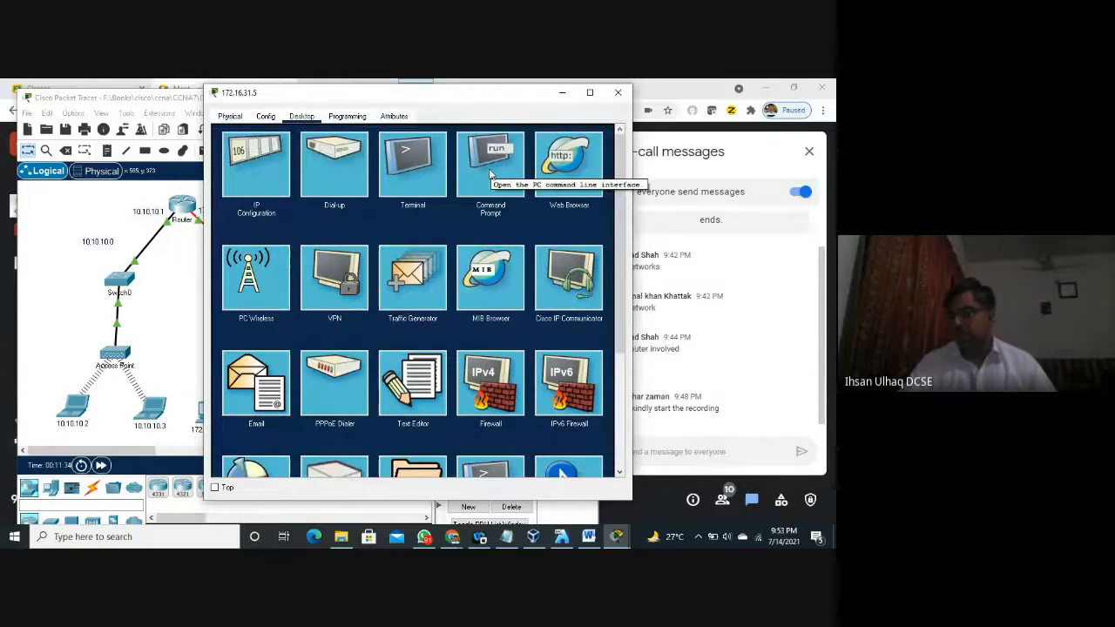
{"action": "left_click", "coordinate": [490, 174]}
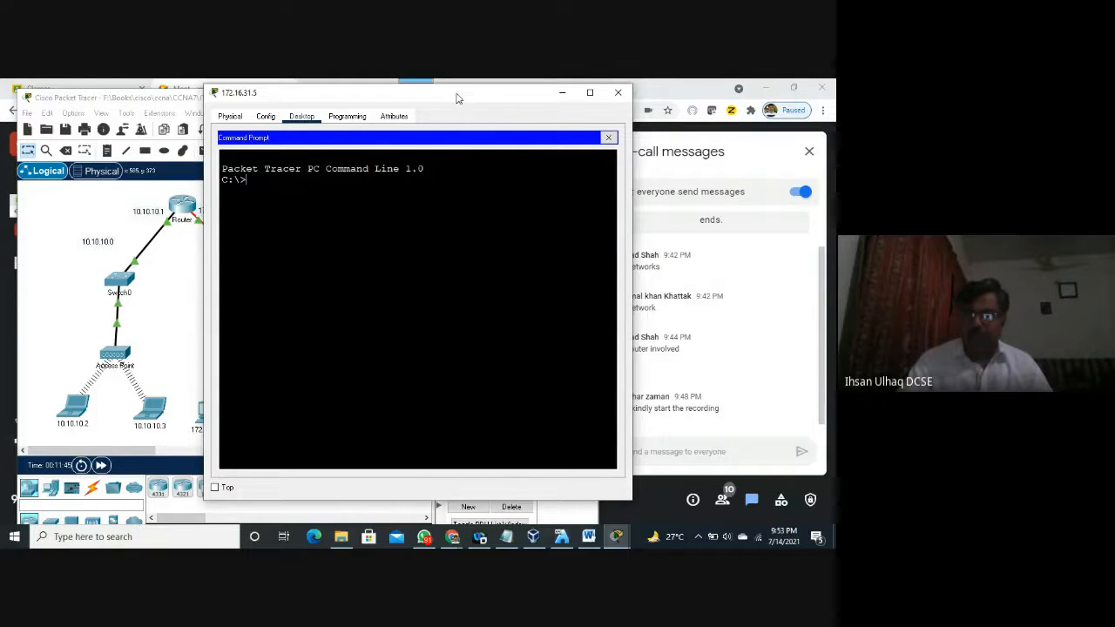
{"action": "left_click_drag", "start_coordinate": [457, 98], "coordinate": [568, 92]}
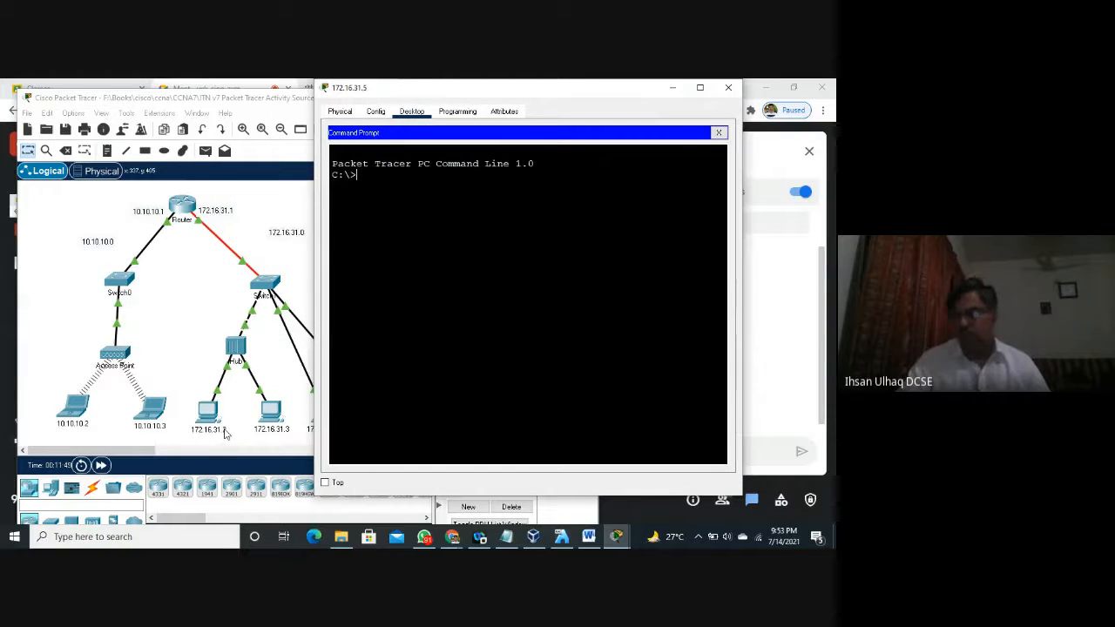
Step: Try to ping 192.16.31.2 from the command line of PC 172.16.31.5
{"action": "type", "text": "ping 1"}
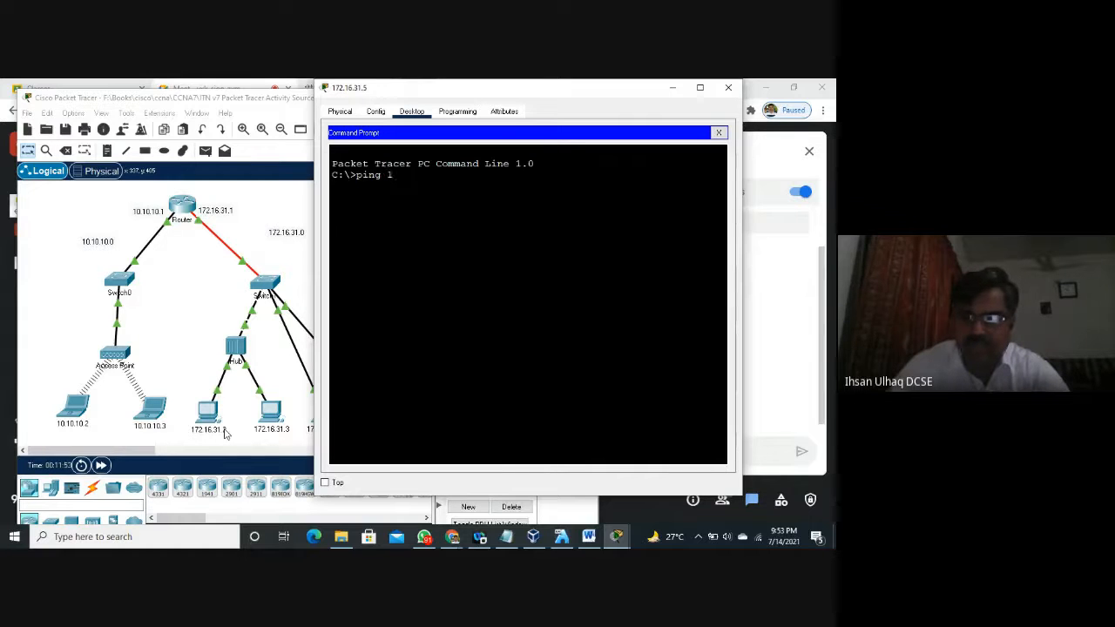
{"action": "type", "text": "92.16"}
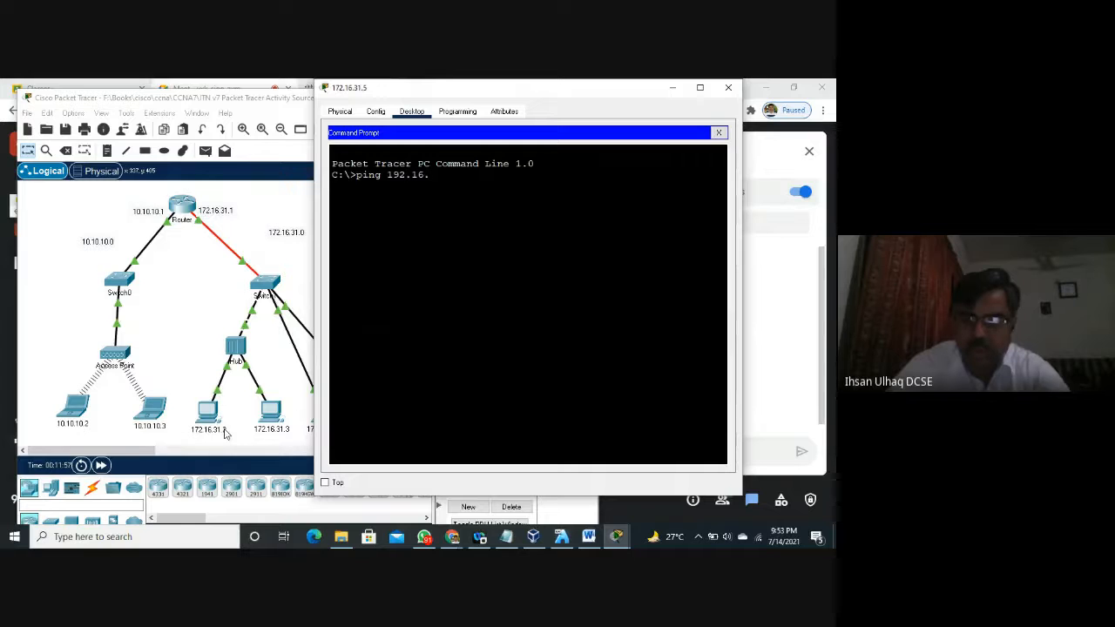
{"action": "type", "text": ".31.2"}
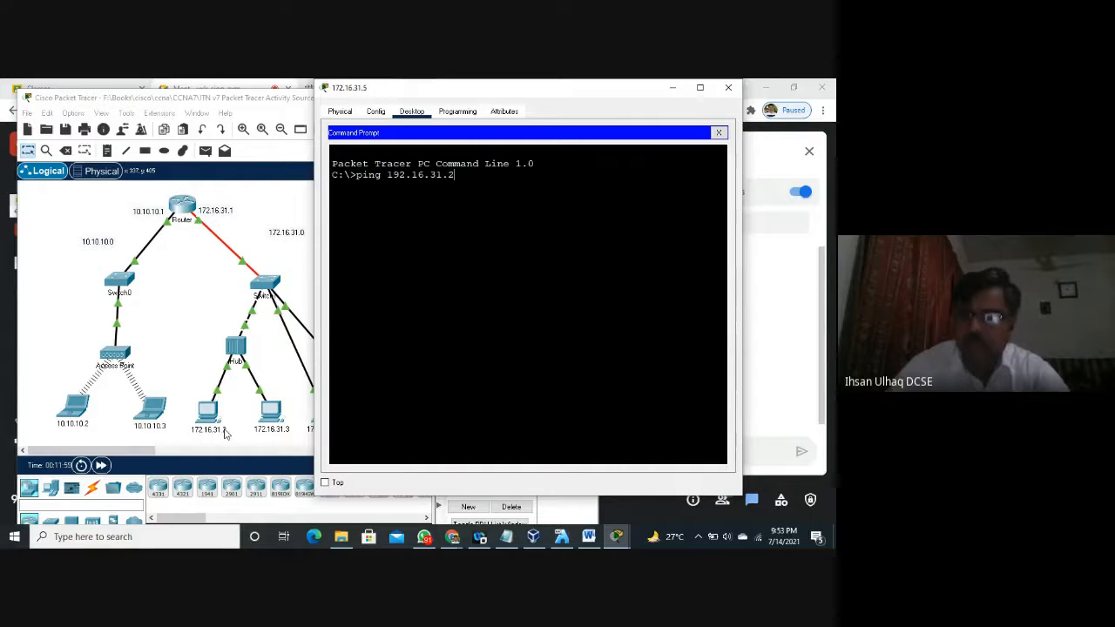
{"action": "key", "text": "Return"}
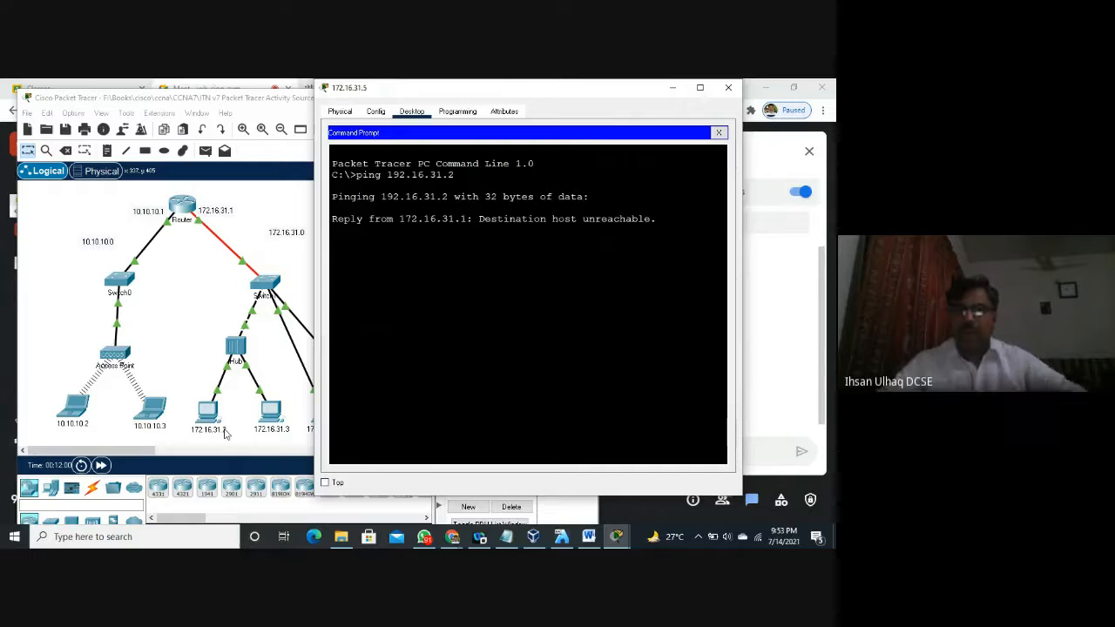
{"action": "left_click", "coordinate": [224, 435]}
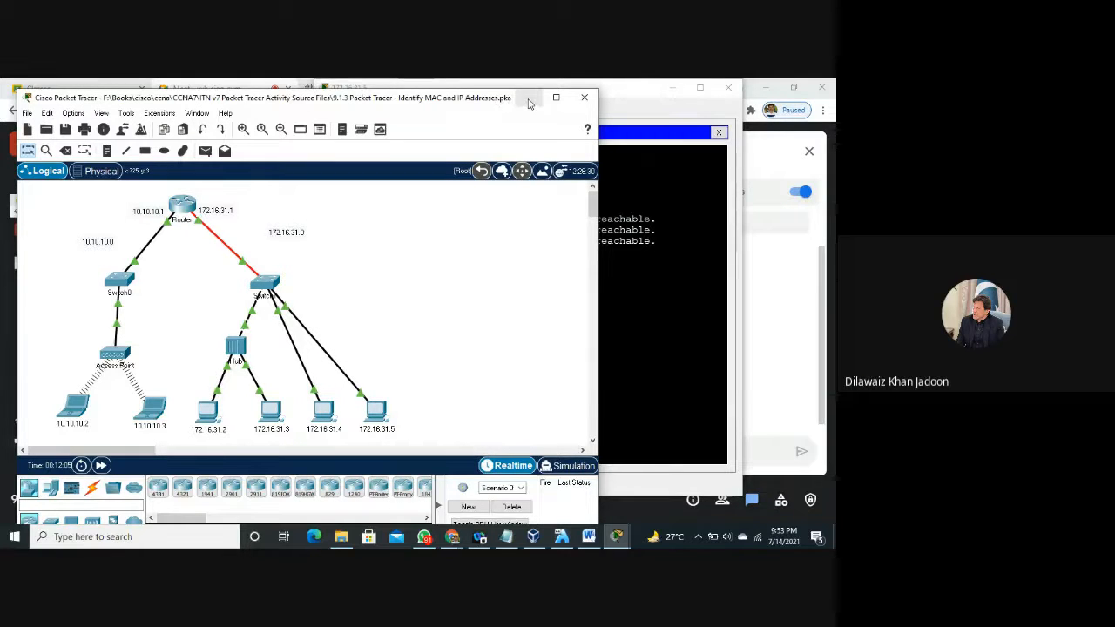
{"action": "left_click", "coordinate": [655, 284]}
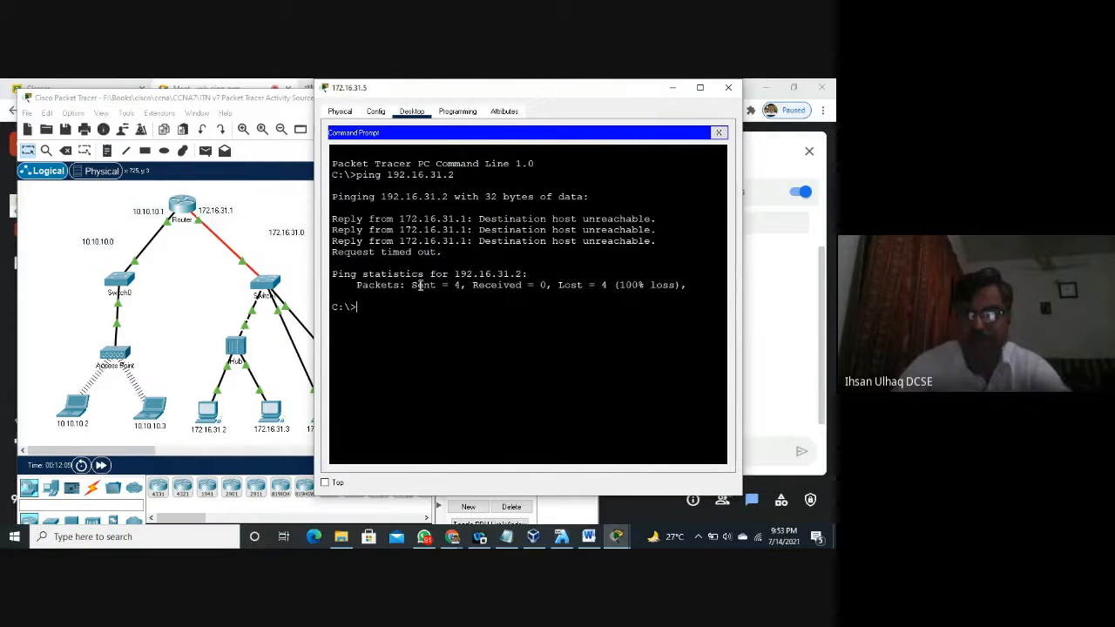
Step: Correct the previous command's address and run ping 172.16.31.2 from PC 172.16.31.5
{"action": "key", "text": "Up"}
{"action": "key", "text": "Left"}
{"action": "key", "text": "Left"}
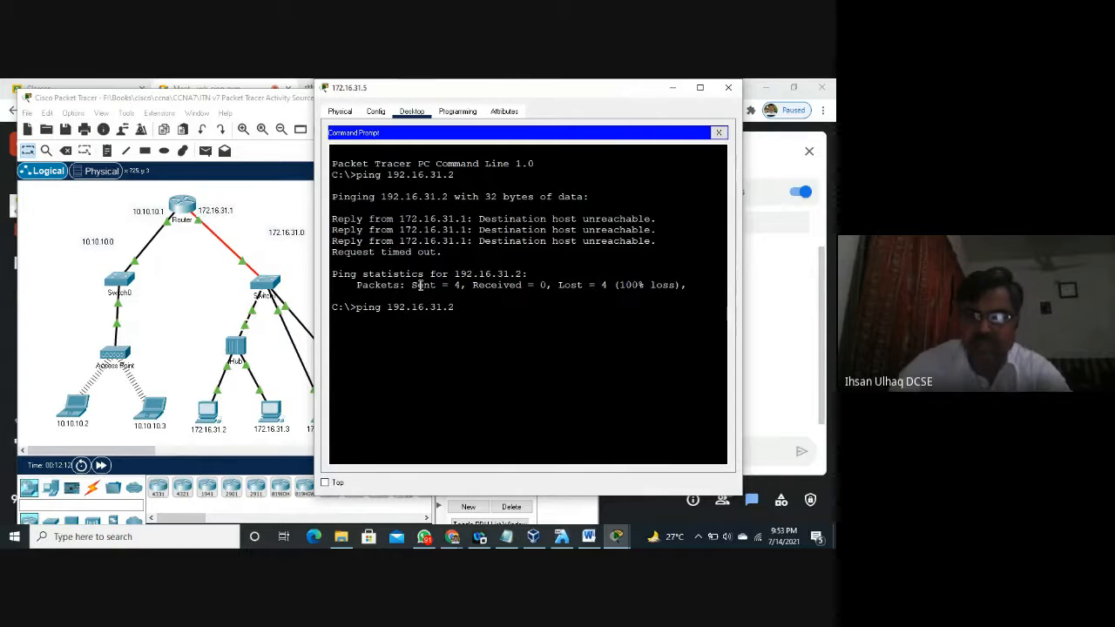
{"action": "key", "text": "BackSpace"}
{"action": "type", "text": "7"}
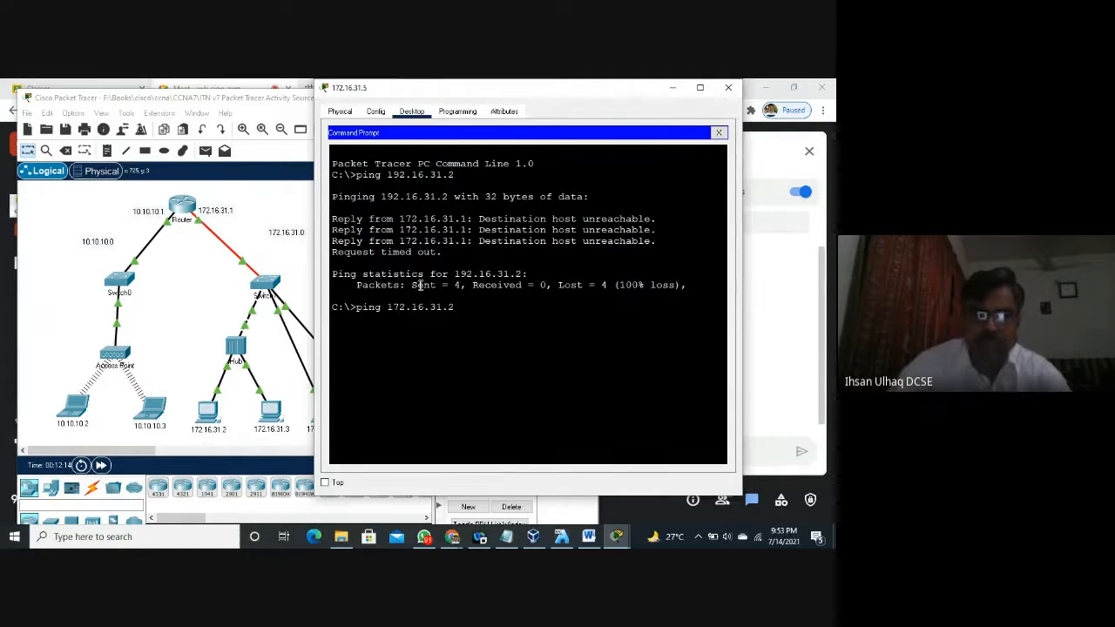
{"action": "key", "text": "Return"}
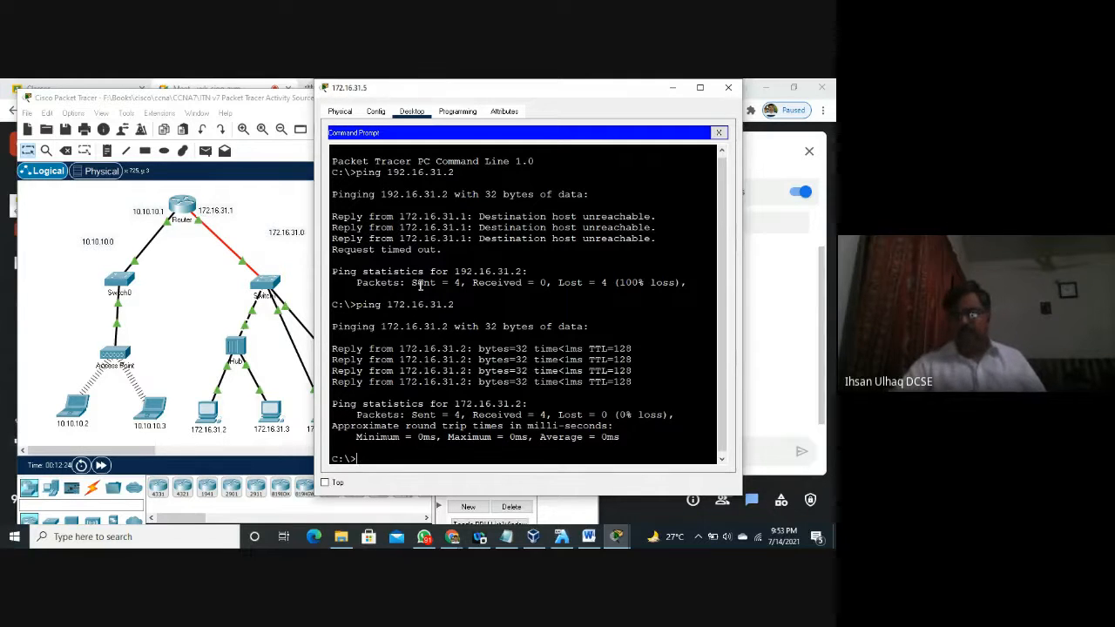
{"action": "left_click", "coordinate": [111, 537]}
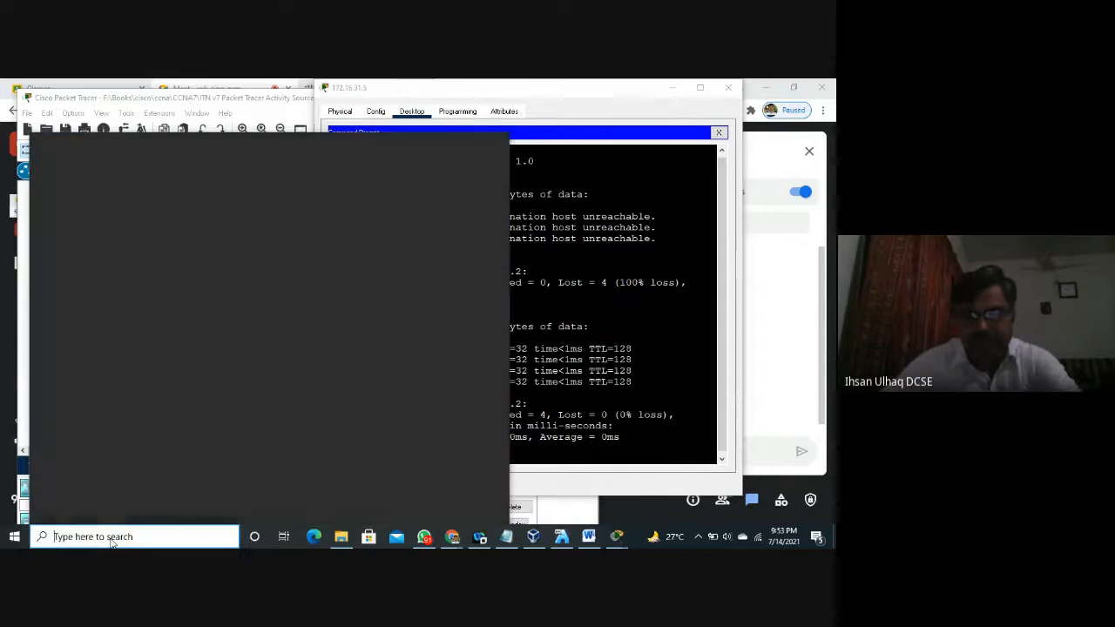
{"action": "type", "text": "cmd"}
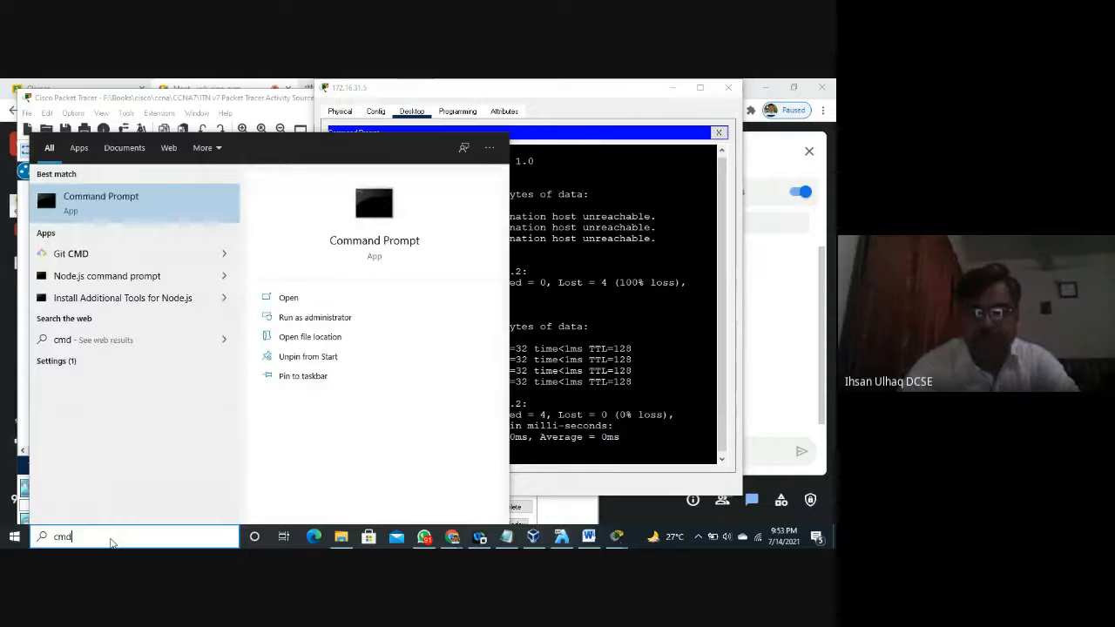
{"action": "key", "text": "Return"}
{"action": "type", "text": "ping w"}
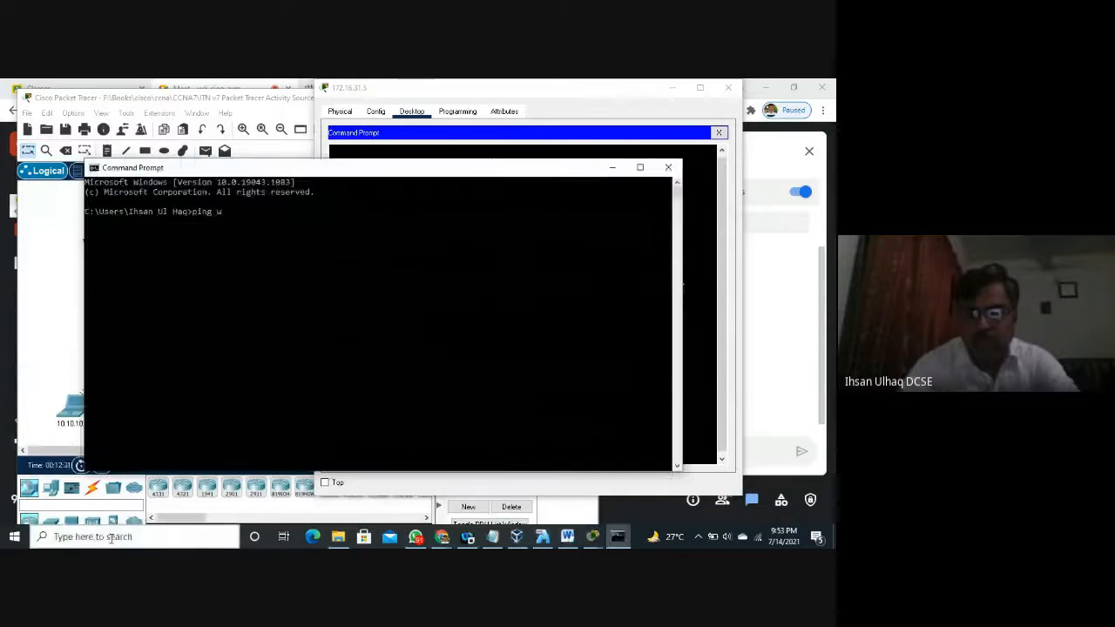
{"action": "type", "text": "ww.cisco."}
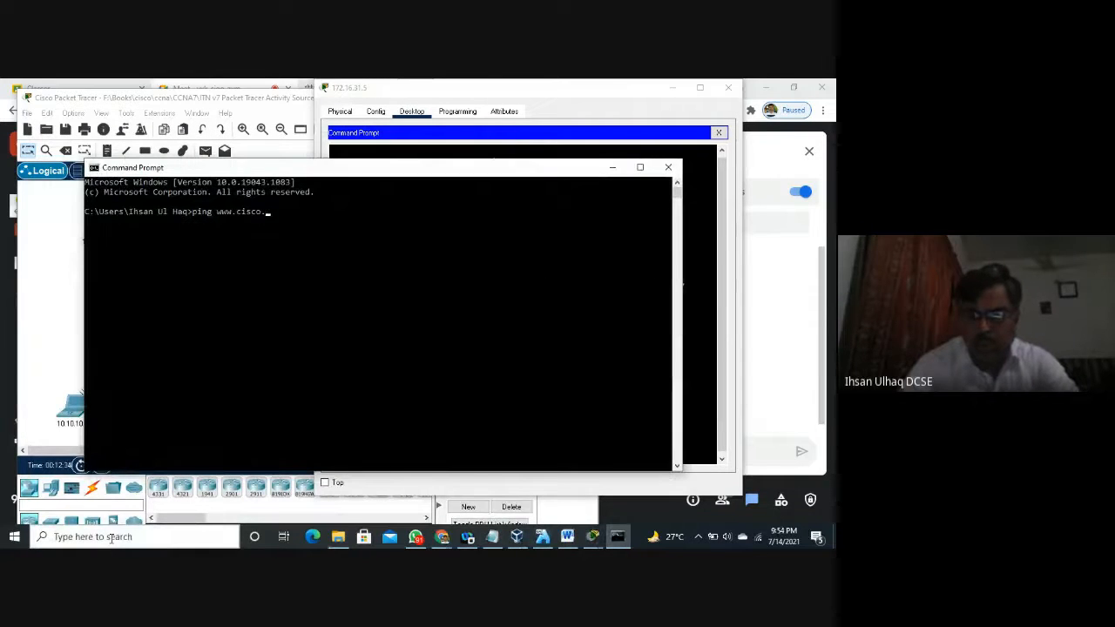
{"action": "type", "text": "com"}
{"action": "key", "text": "Return"}
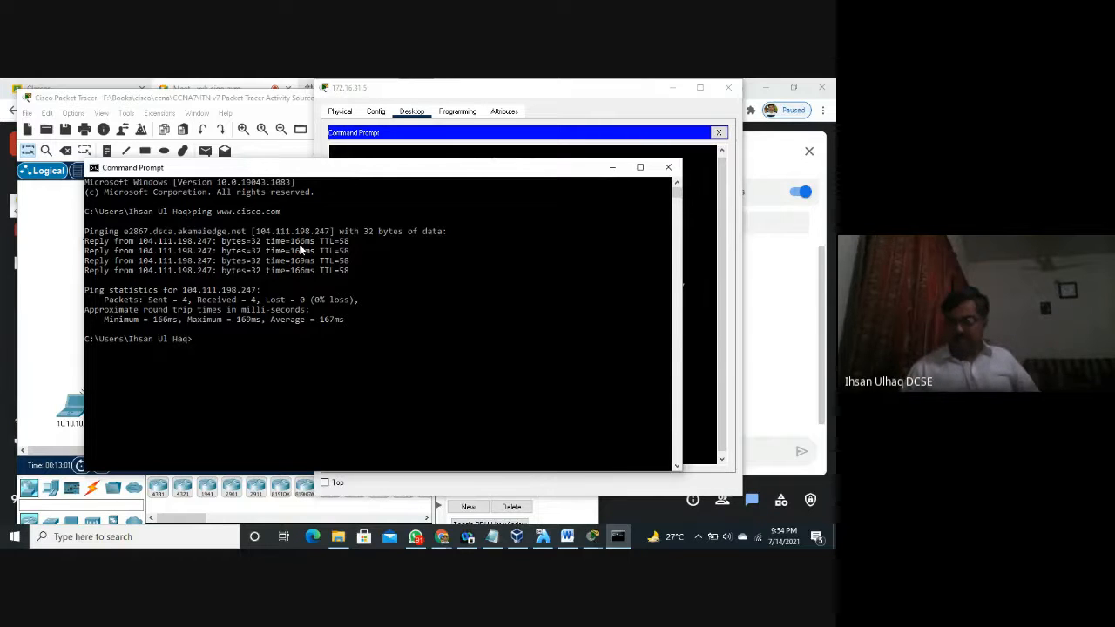
Step: Minimize the Windows Command Prompt and the PC 172.16.31.5 window, and switch the network topology to simulation mode
{"action": "left_click", "coordinate": [612, 168]}
{"action": "left_click_drag", "start_coordinate": [610, 91], "coordinate": [482, 110]}
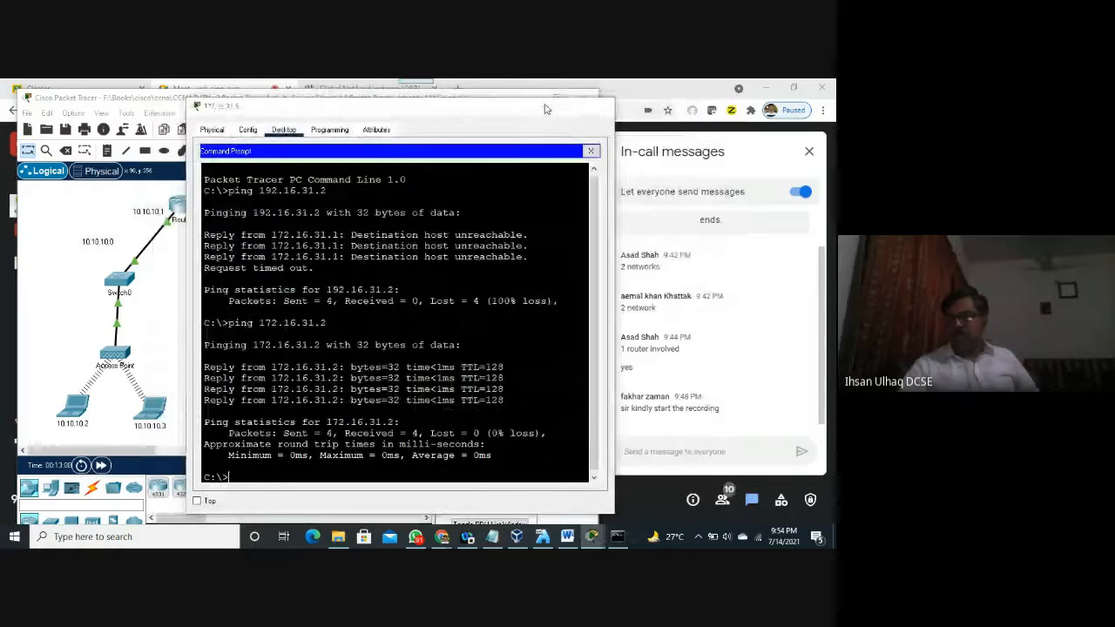
{"action": "left_click", "coordinate": [543, 106]}
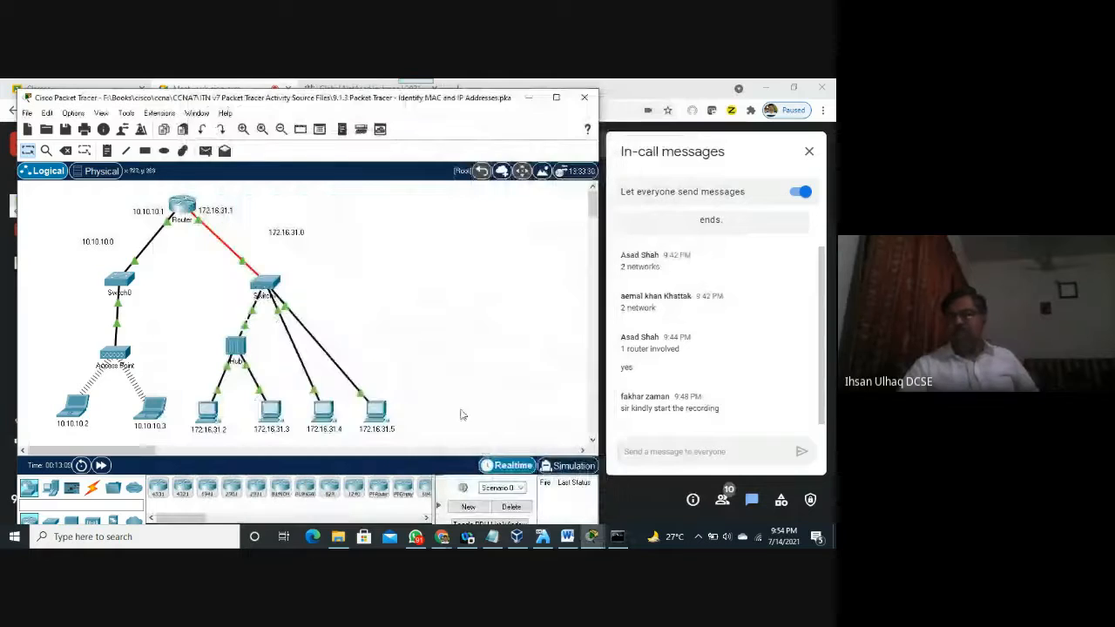
{"action": "left_click", "coordinate": [572, 468]}
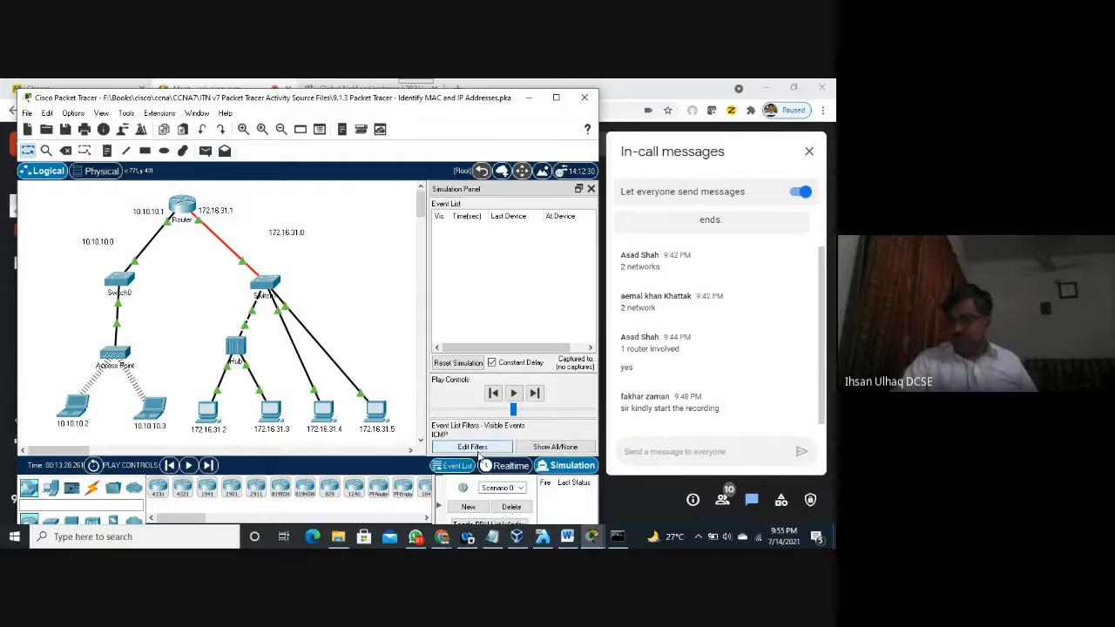
Step: Review the simulation event filters for the Misc, IPv6 and IPv4 protocols, and close the filter list
{"action": "left_click", "coordinate": [473, 447]}
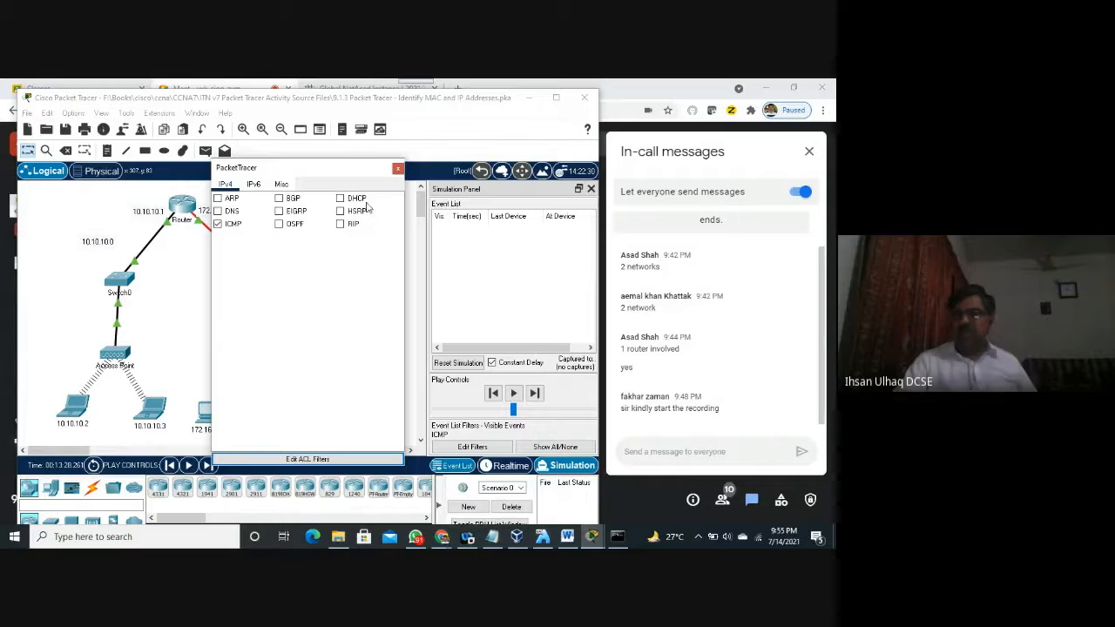
{"action": "left_click", "coordinate": [281, 184]}
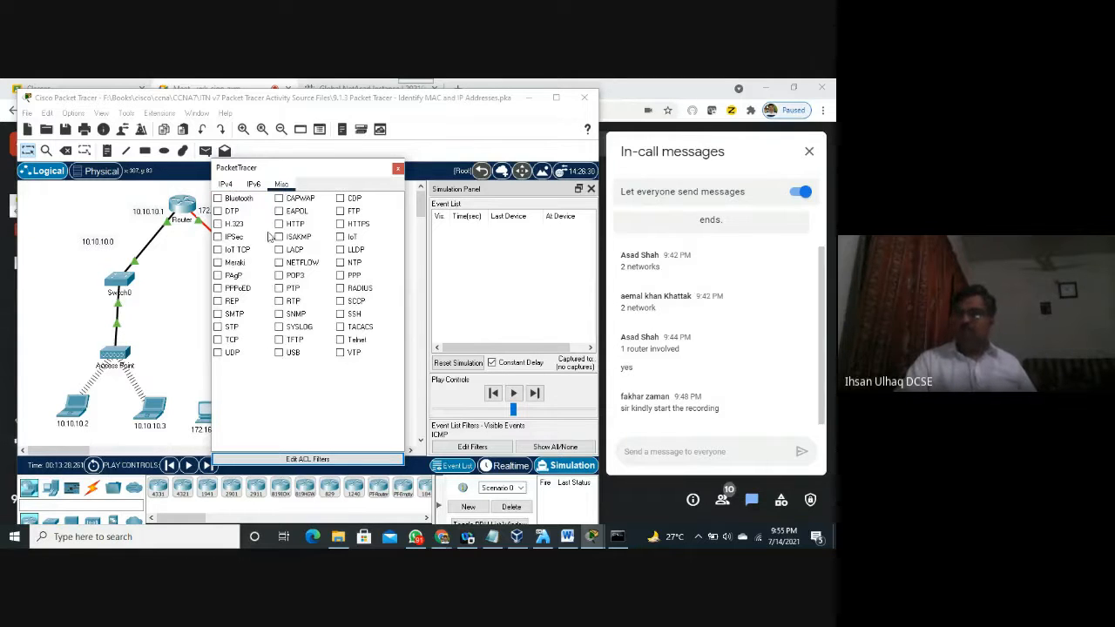
{"action": "left_click", "coordinate": [254, 184]}
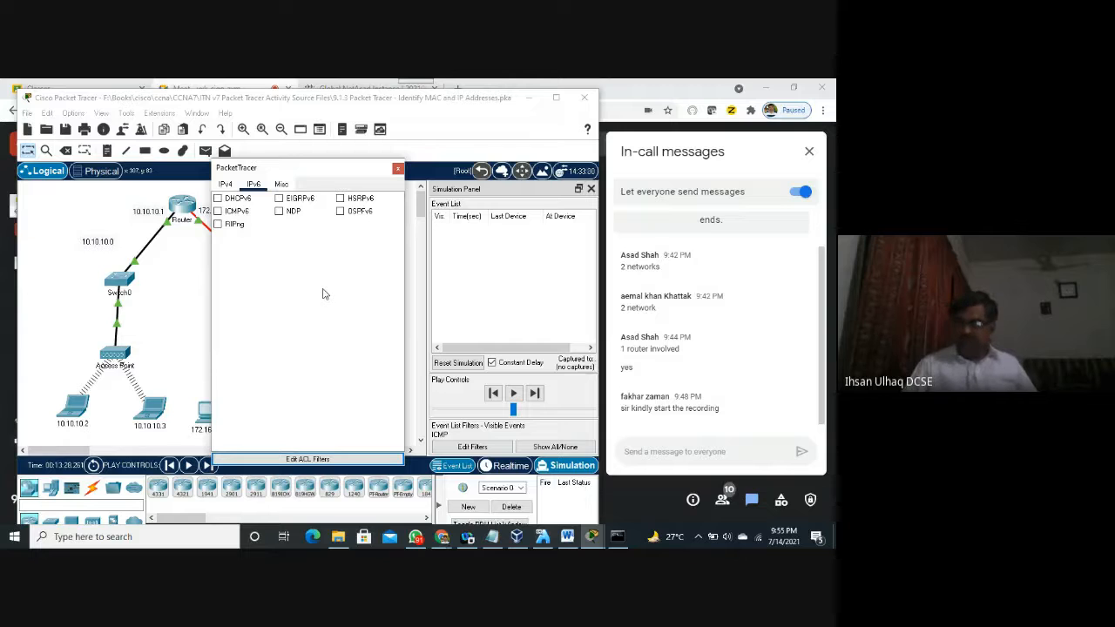
{"action": "left_click", "coordinate": [226, 184]}
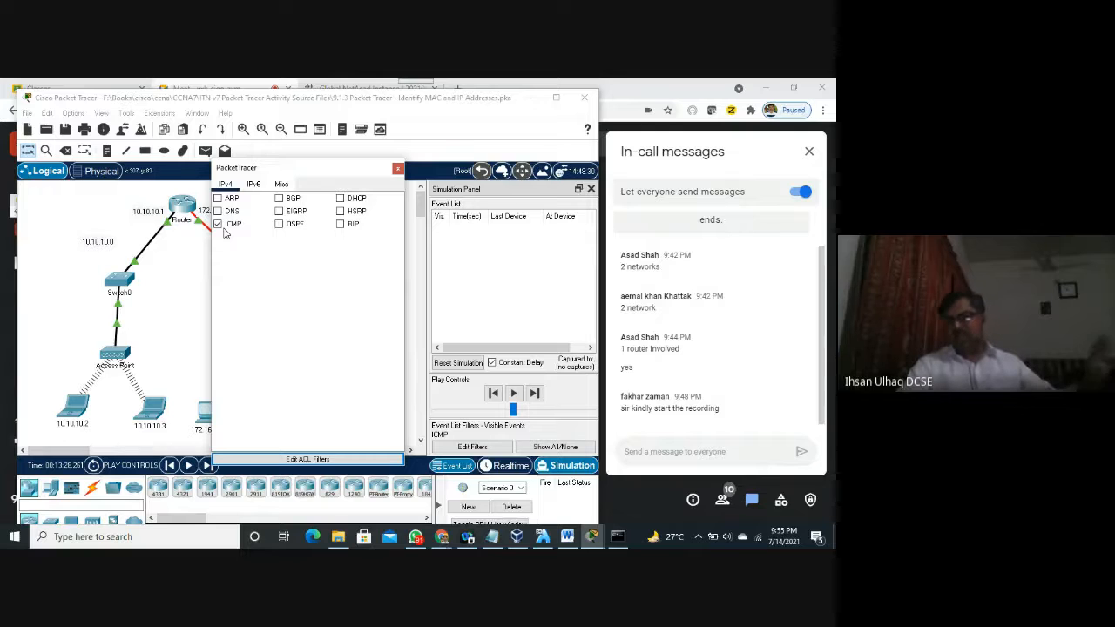
{"action": "left_click", "coordinate": [397, 170]}
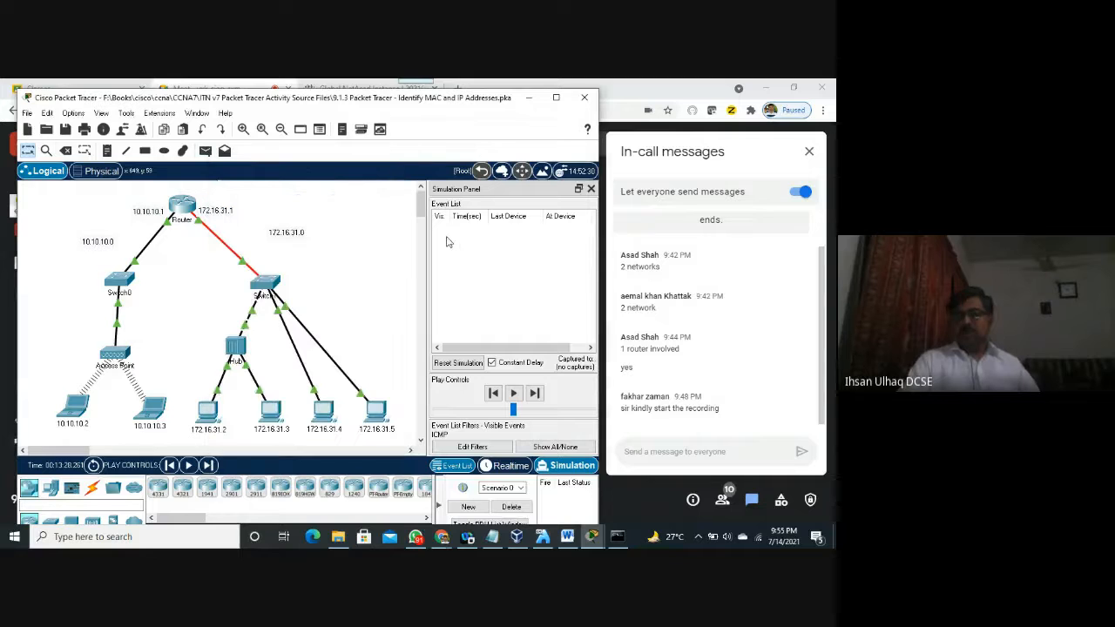
Step: Bring the Windows Command Prompt back up and close it
{"action": "left_click", "coordinate": [619, 538]}
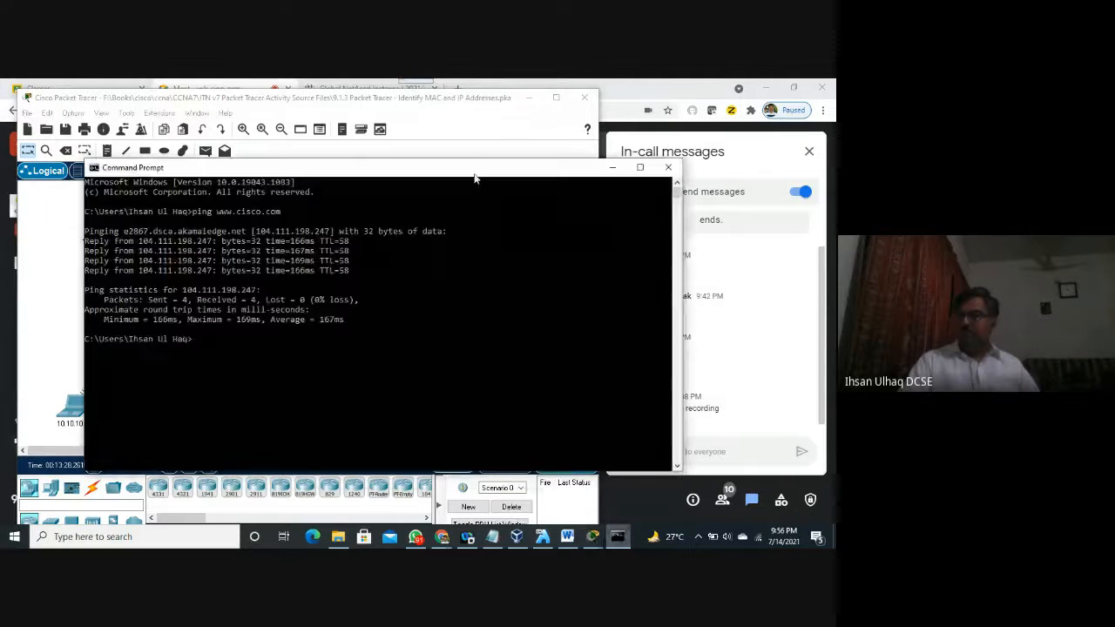
{"action": "left_click_drag", "start_coordinate": [473, 169], "coordinate": [447, 160]}
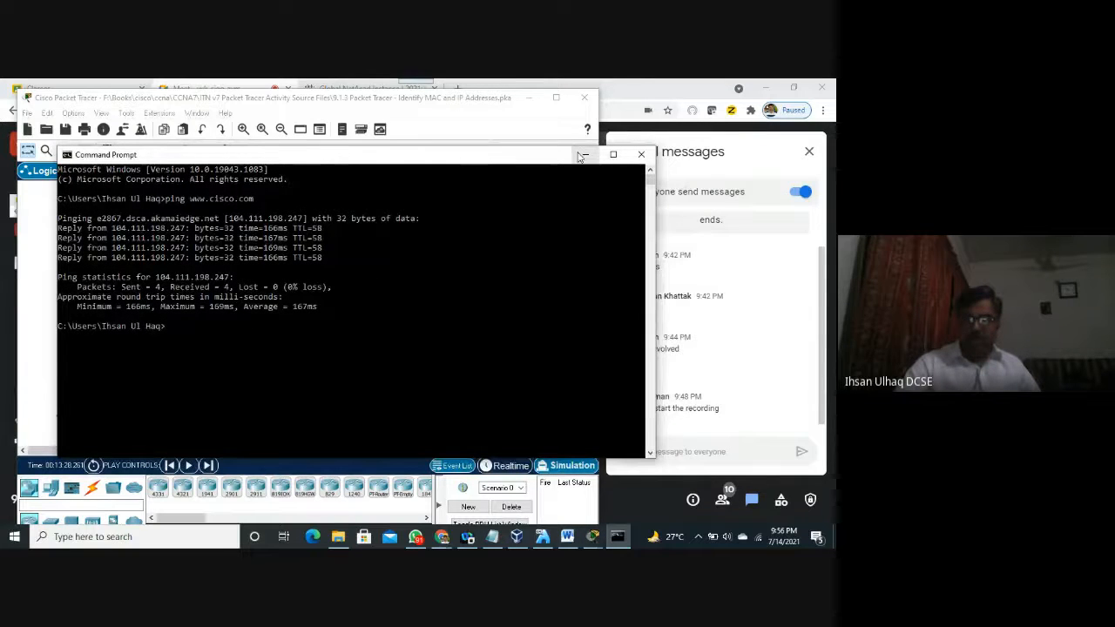
{"action": "left_click", "coordinate": [646, 156]}
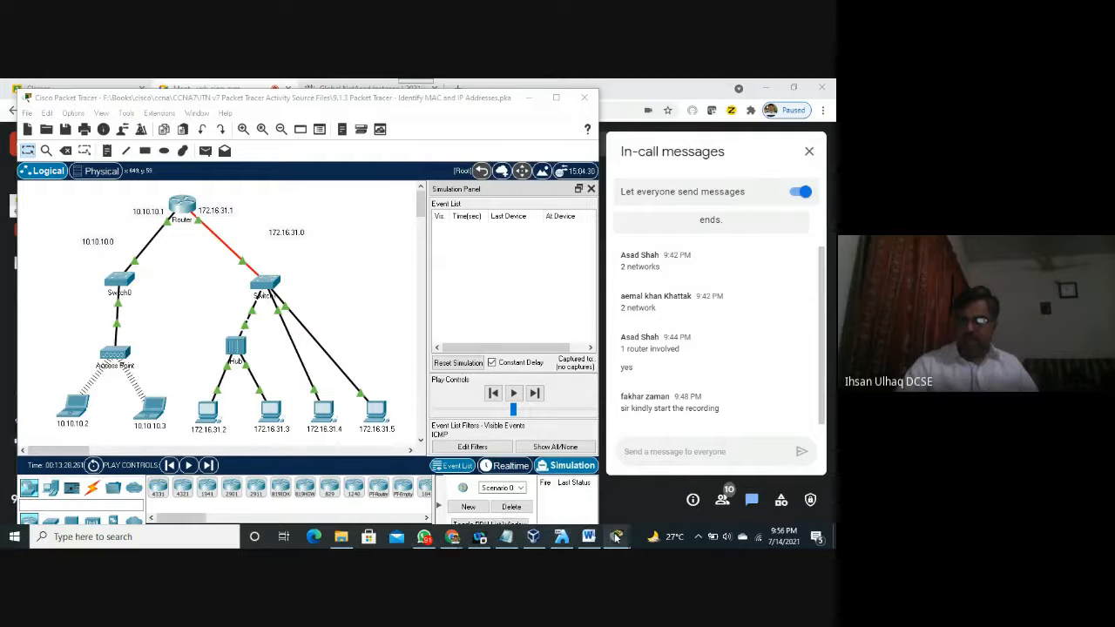
Step: Return to the Command Prompt of PC 172.16.31.5 and repeat ping 172.16.31.2 in simulation mode
{"action": "mouse_move", "coordinate": [620, 532]}
{"action": "left_click", "coordinate": [706, 503]}
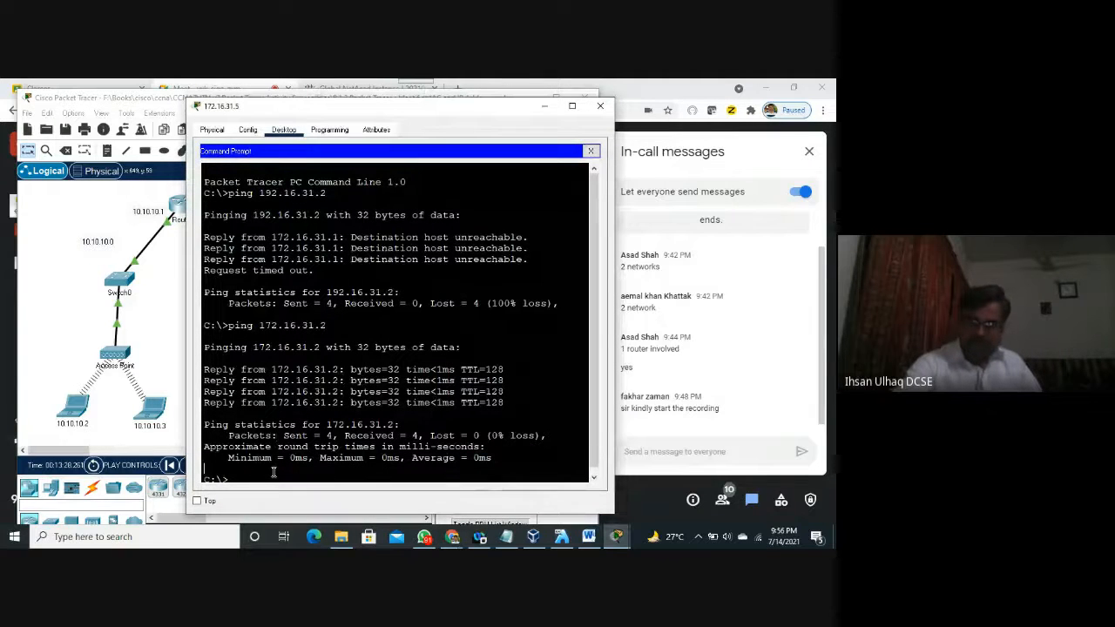
{"action": "key", "text": "Return"}
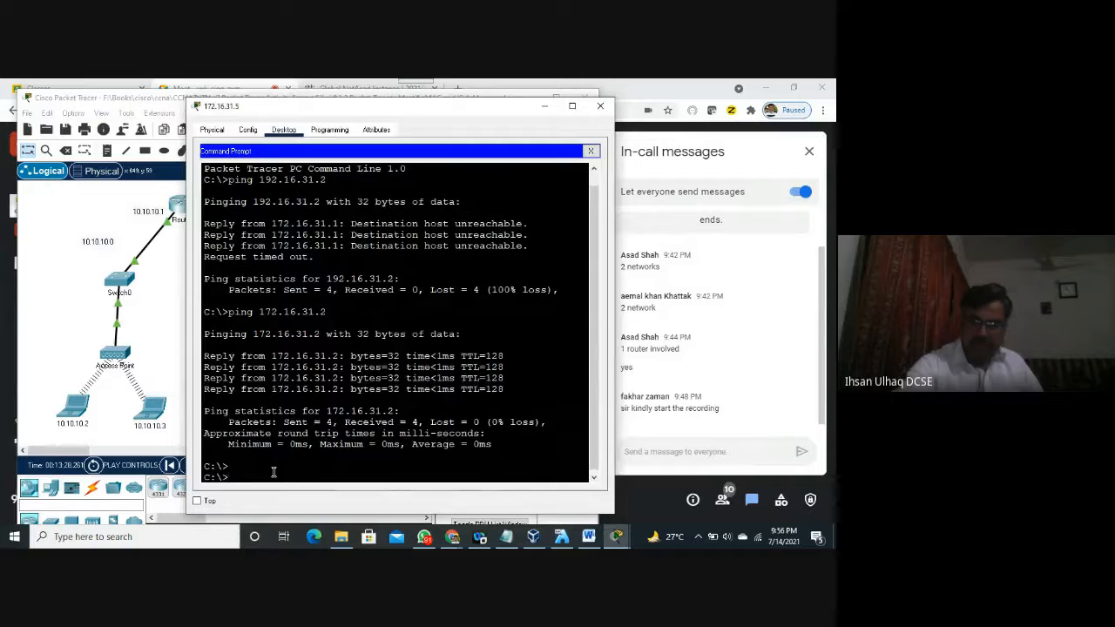
{"action": "key", "text": "Up"}
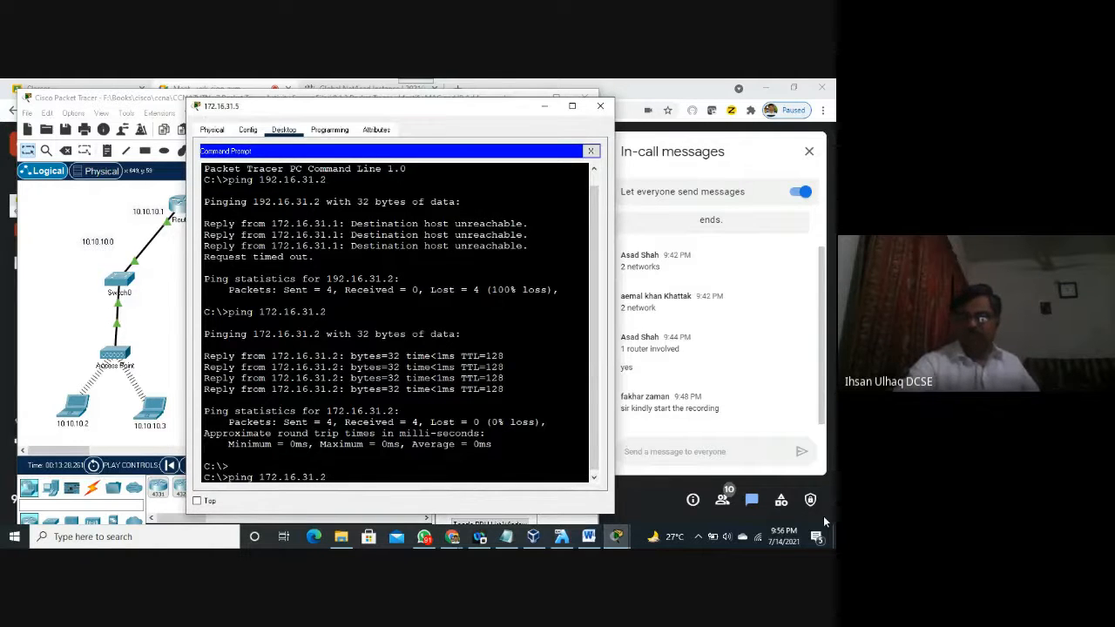
{"action": "key", "text": "Return"}
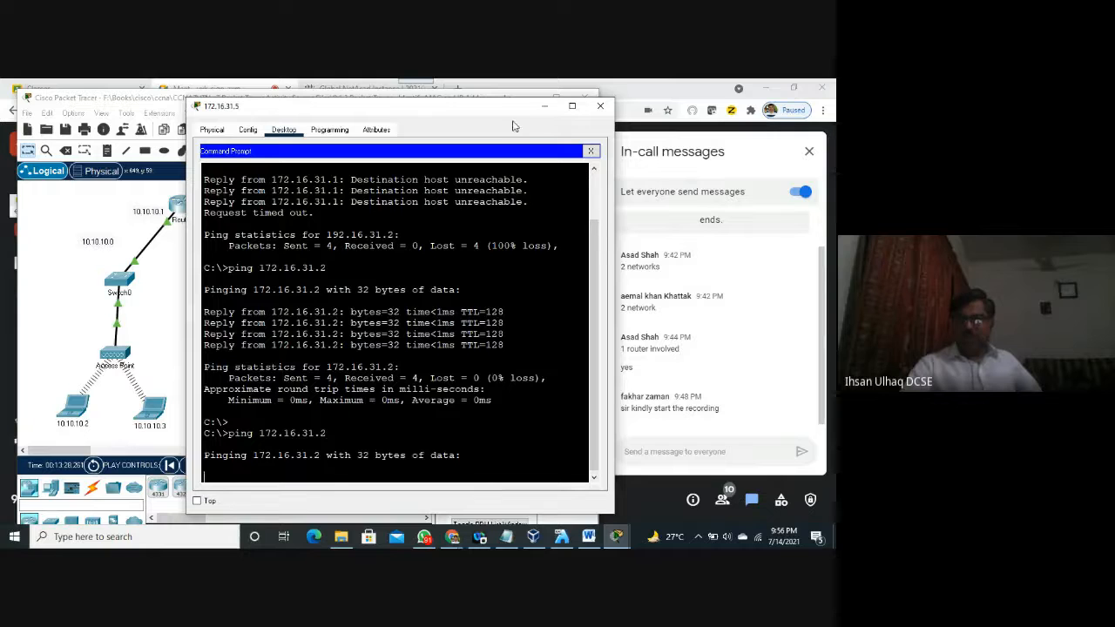
Step: Move the PC 172.16.31.5 window aside, and resize the main window and Simulation Panel to fit the event columns and full topology
{"action": "left_click_drag", "start_coordinate": [501, 112], "coordinate": [266, 105]}
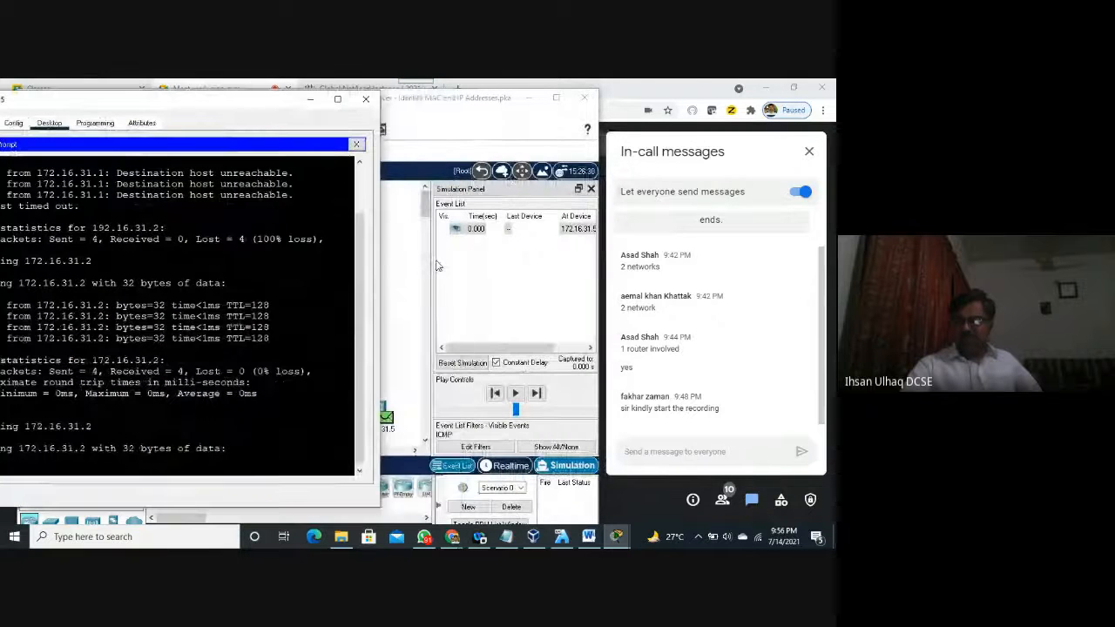
{"action": "left_click_drag", "start_coordinate": [431, 262], "coordinate": [346, 252]}
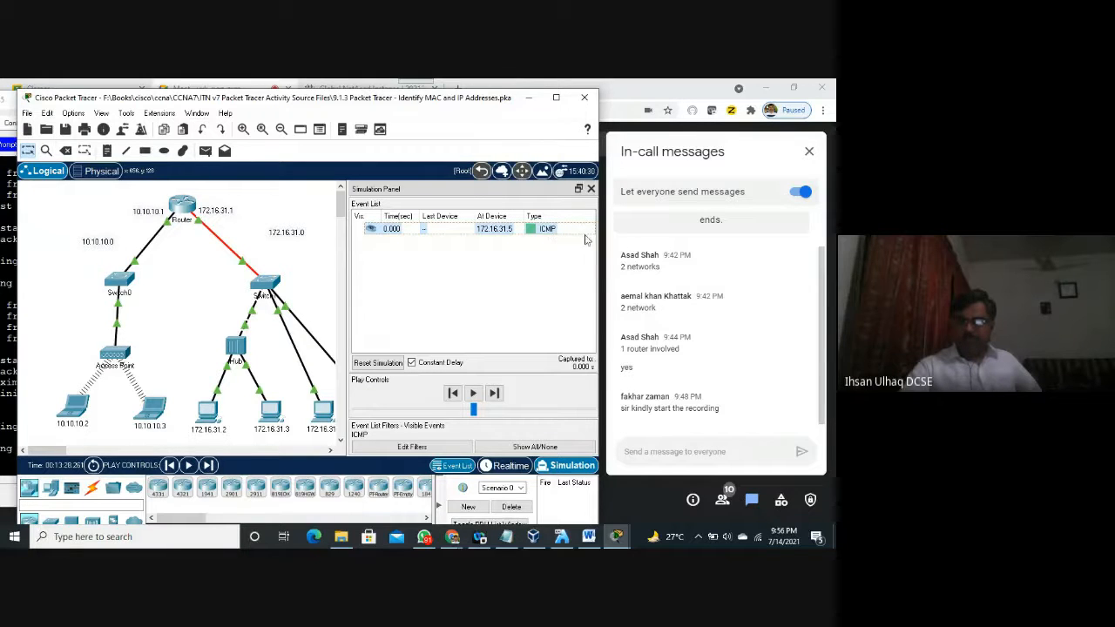
{"action": "left_click_drag", "start_coordinate": [599, 235], "coordinate": [636, 237]}
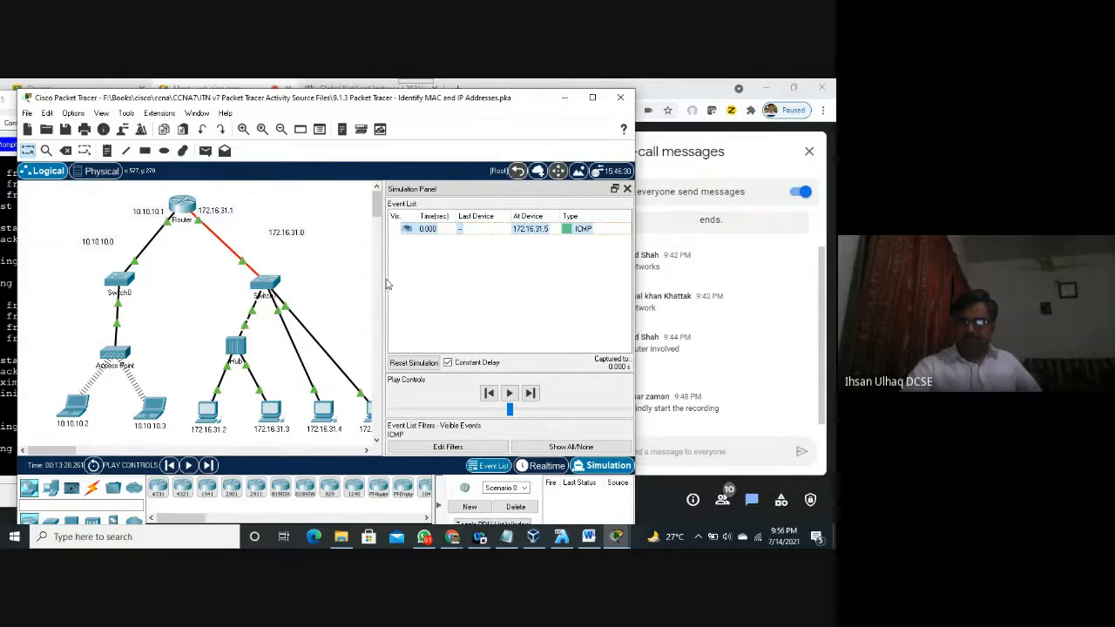
{"action": "left_click_drag", "start_coordinate": [389, 283], "coordinate": [413, 285]}
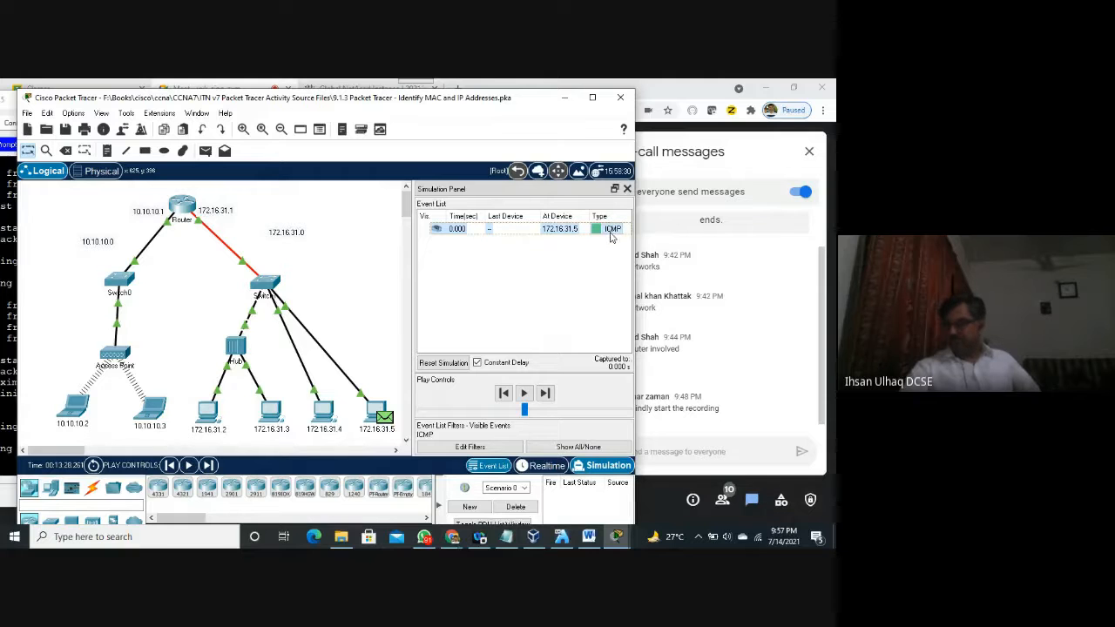
Step: Examine the OSI Model layers in the PDU information of the ICMP event at 172.16.31.5, and close it
{"action": "left_click", "coordinate": [562, 229]}
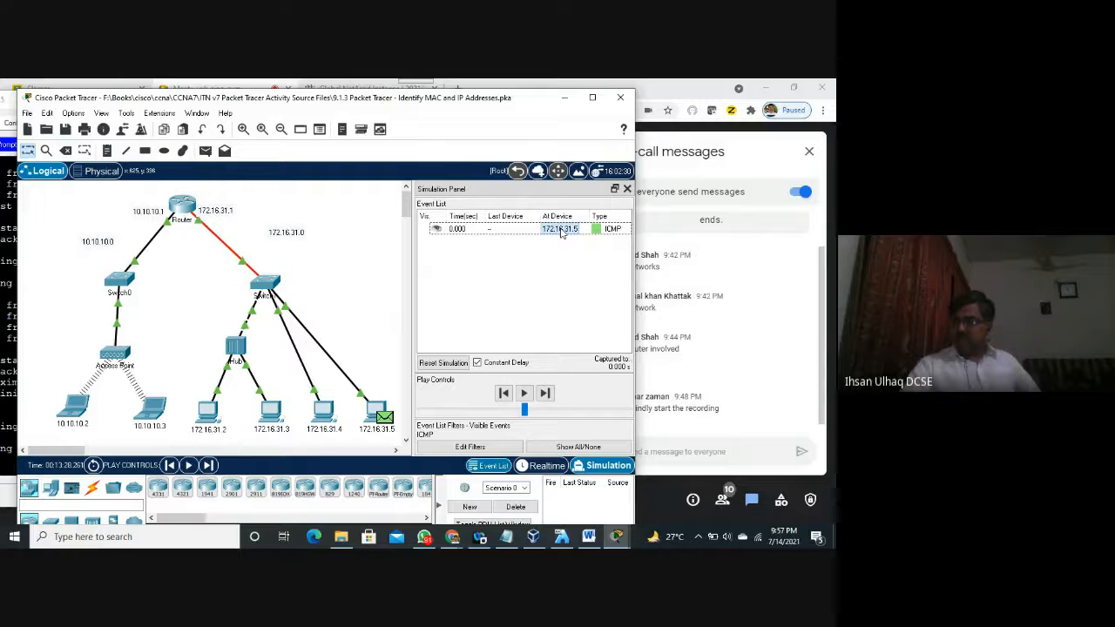
{"action": "left_click", "coordinate": [562, 231]}
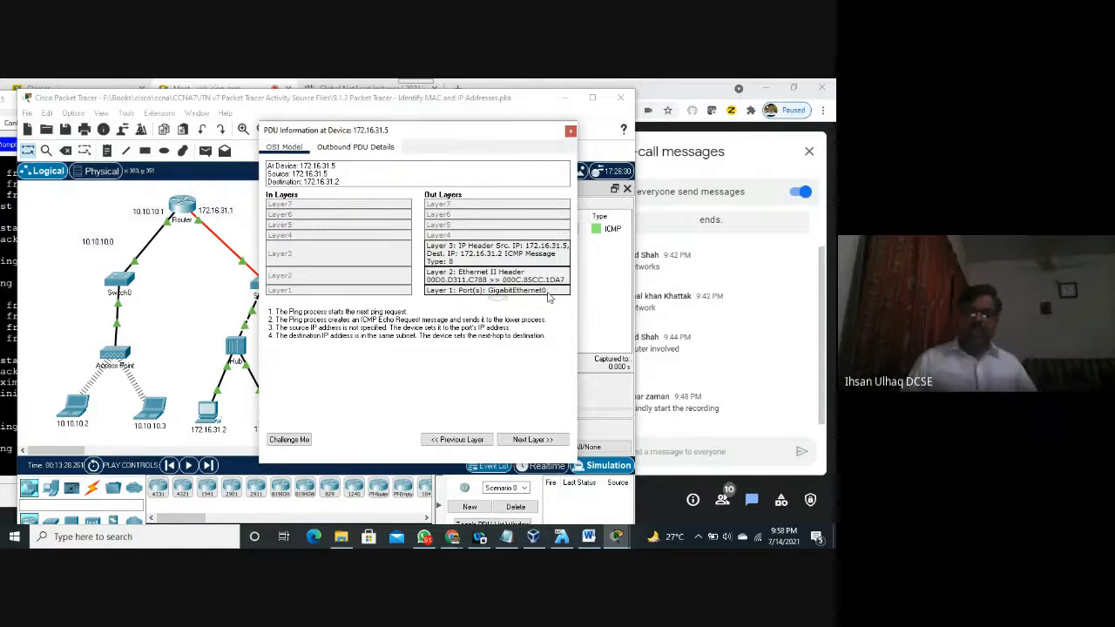
{"action": "left_click", "coordinate": [570, 131]}
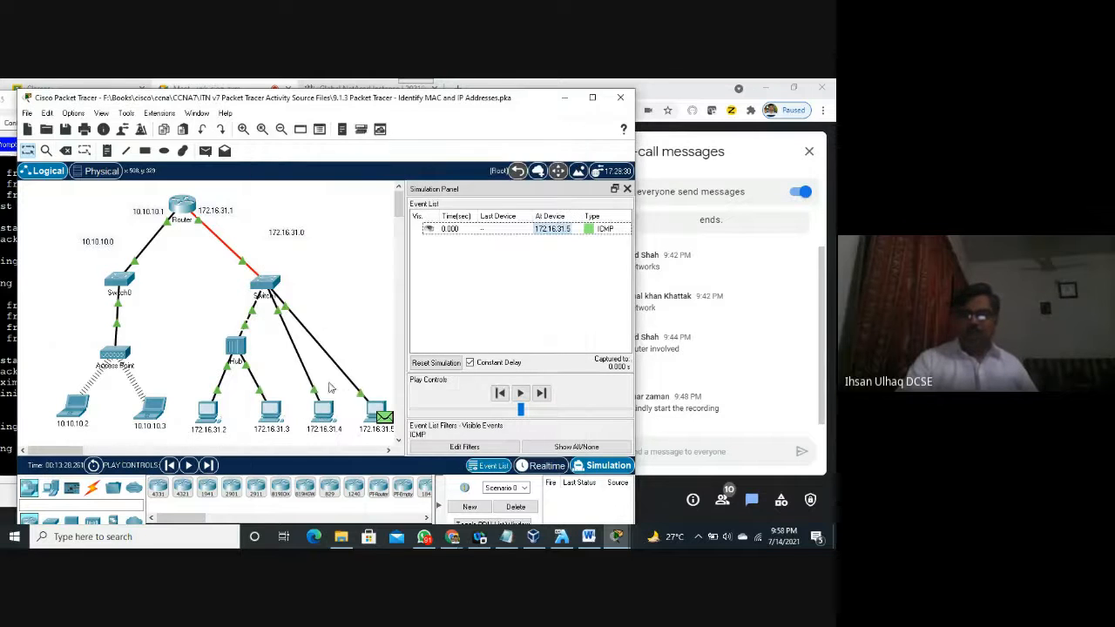
Step: Bring up the PC 172.16.31.5 window, maximize it, and minimize it out of the way
{"action": "left_click", "coordinate": [373, 409]}
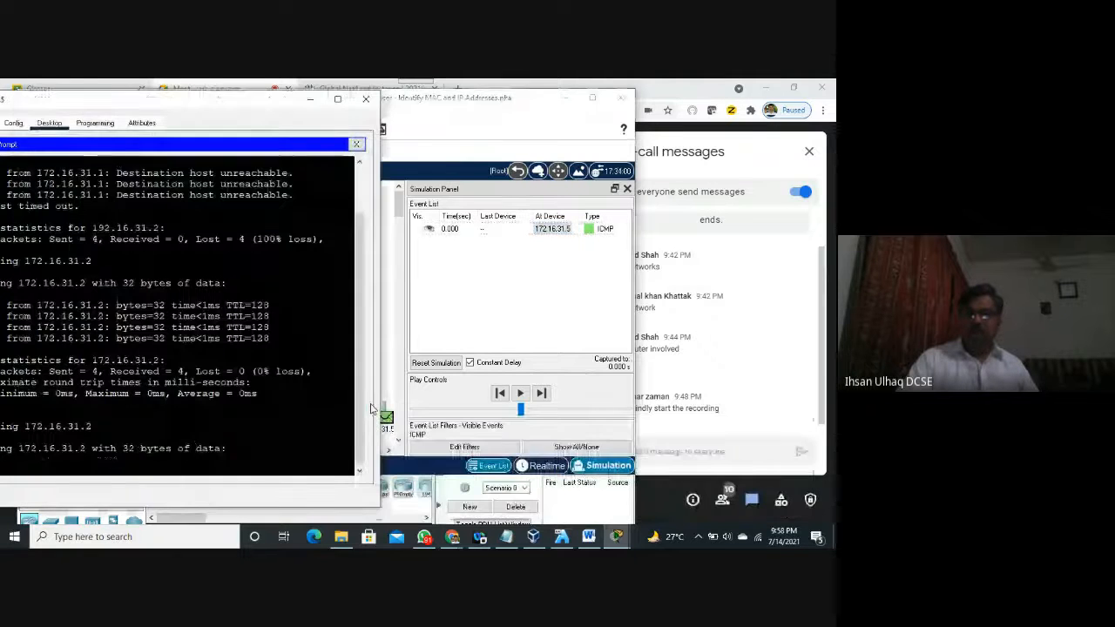
{"action": "left_click_drag", "start_coordinate": [269, 101], "coordinate": [343, 81]}
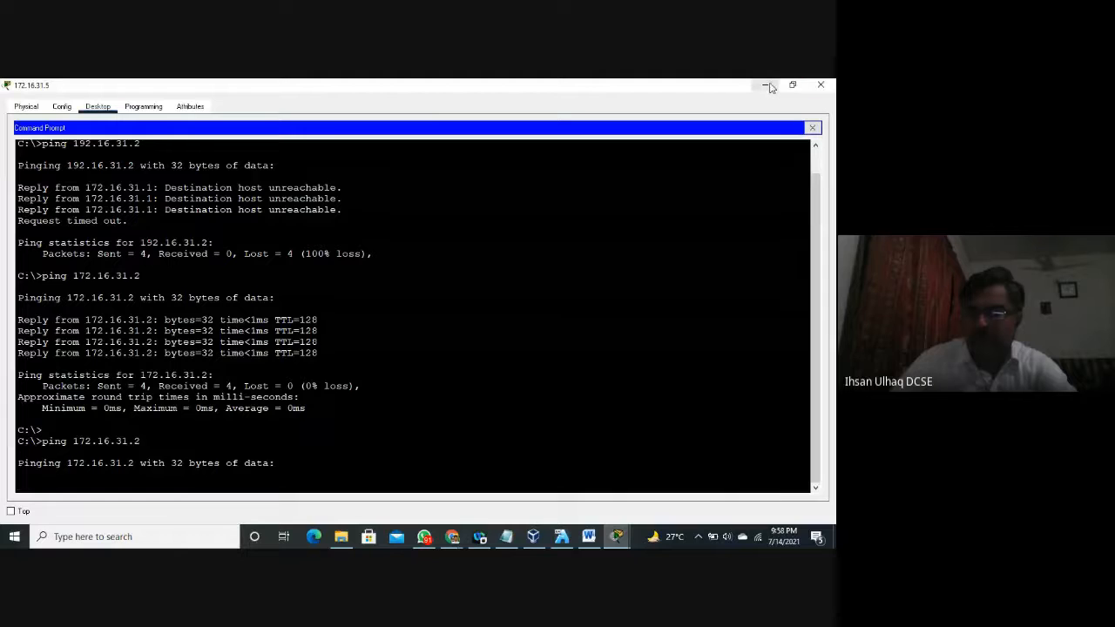
{"action": "left_click", "coordinate": [767, 86]}
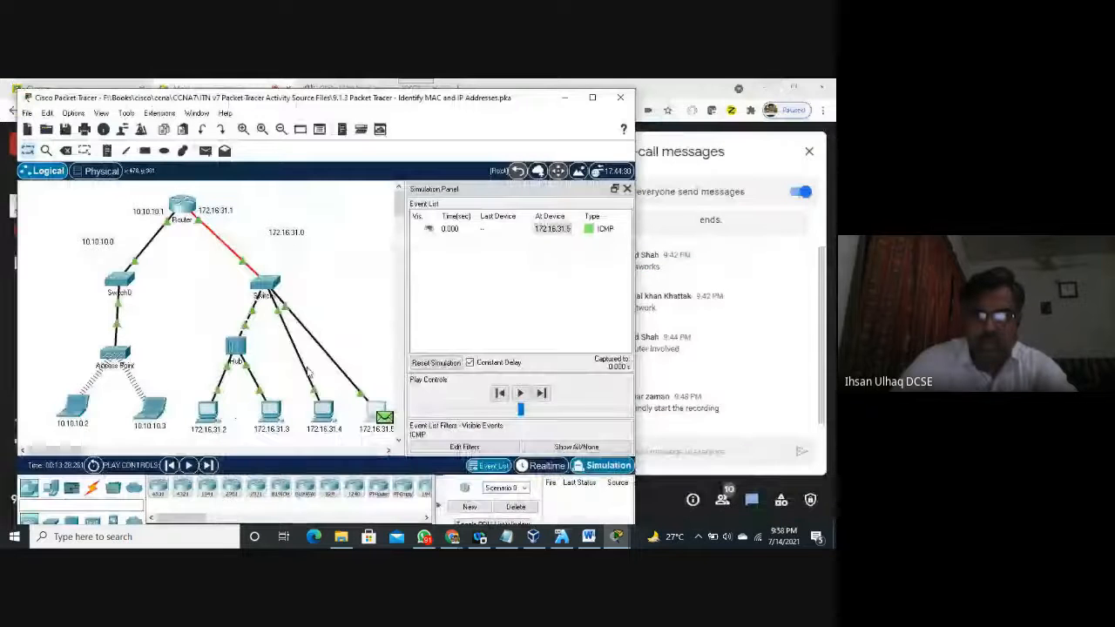
Step: Run ipconfig in the Command Prompt of PC 172.16.31.2 and highlight its IPv4 address
{"action": "left_click", "coordinate": [210, 414]}
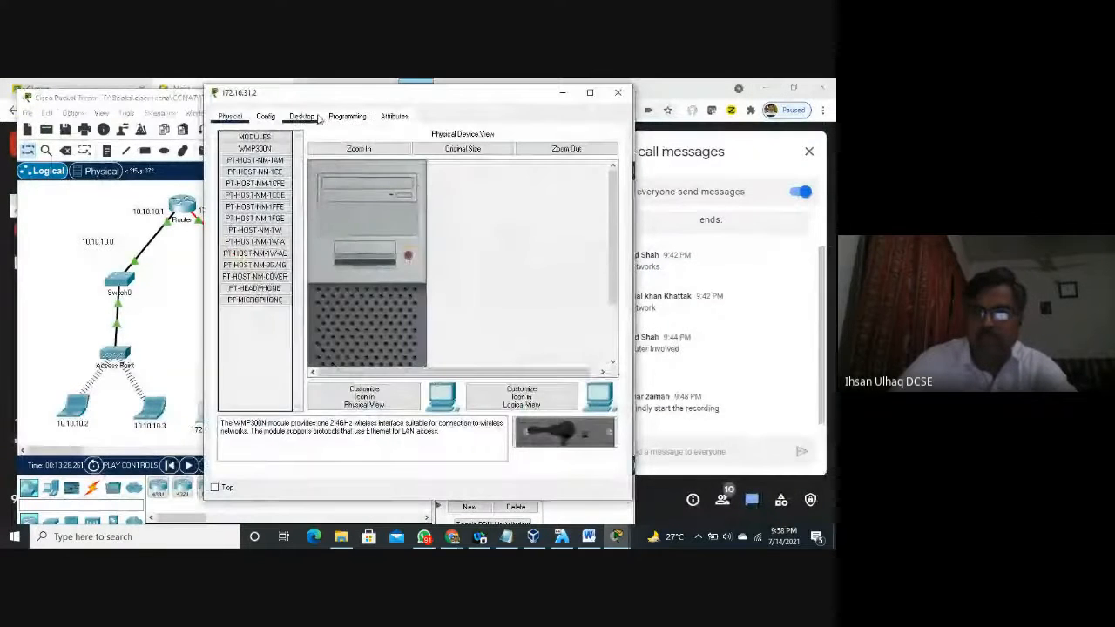
{"action": "left_click", "coordinate": [301, 117]}
{"action": "left_click", "coordinate": [494, 144]}
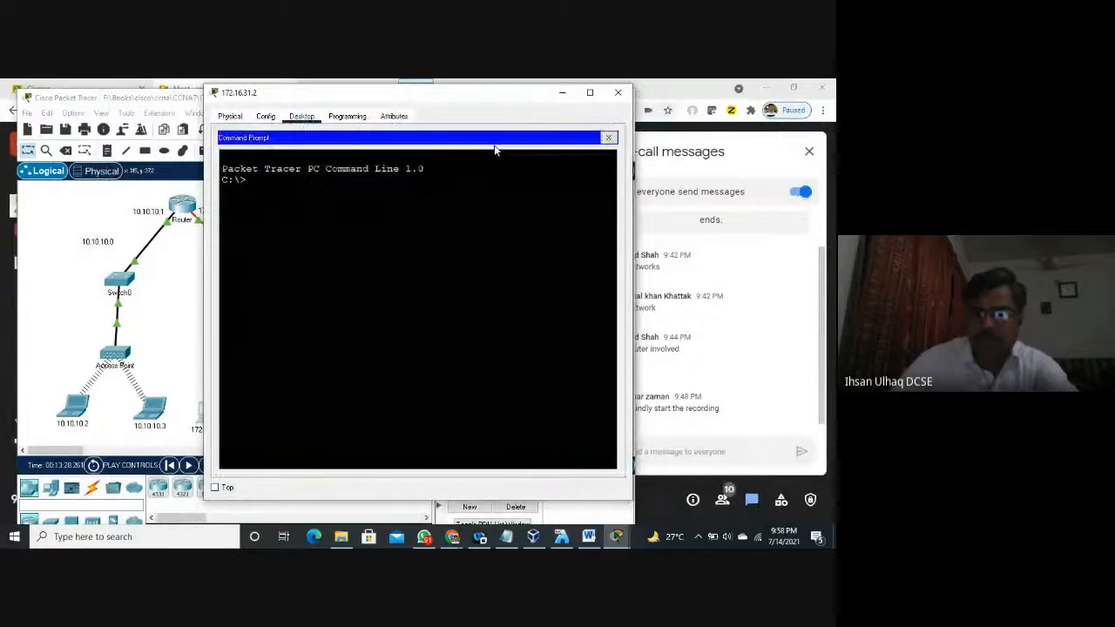
{"action": "type", "text": "ip"}
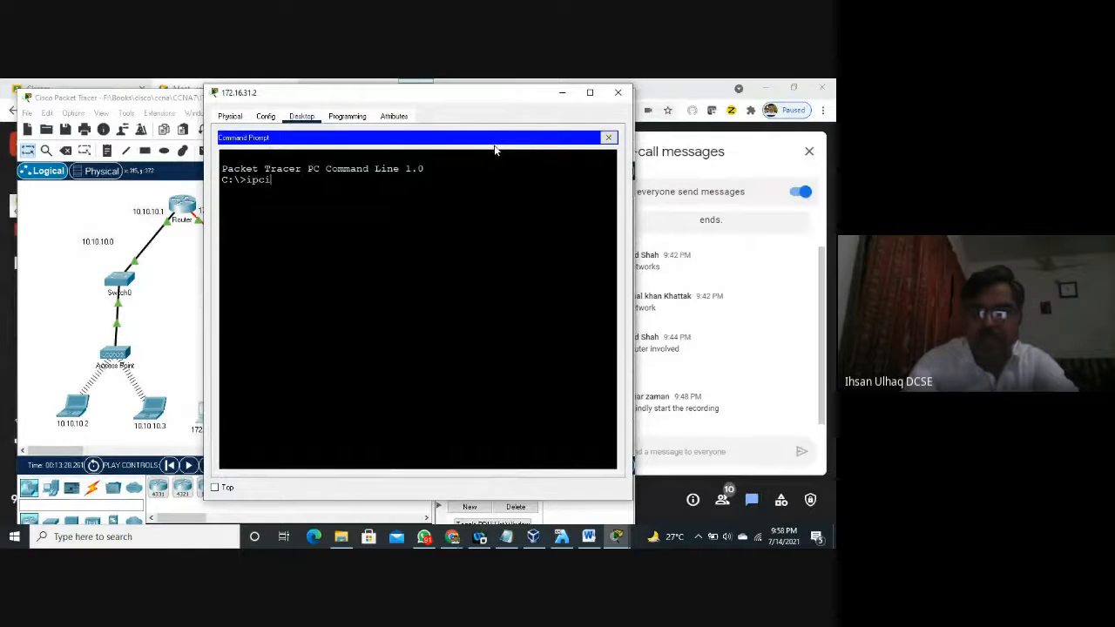
{"action": "type", "text": "config"}
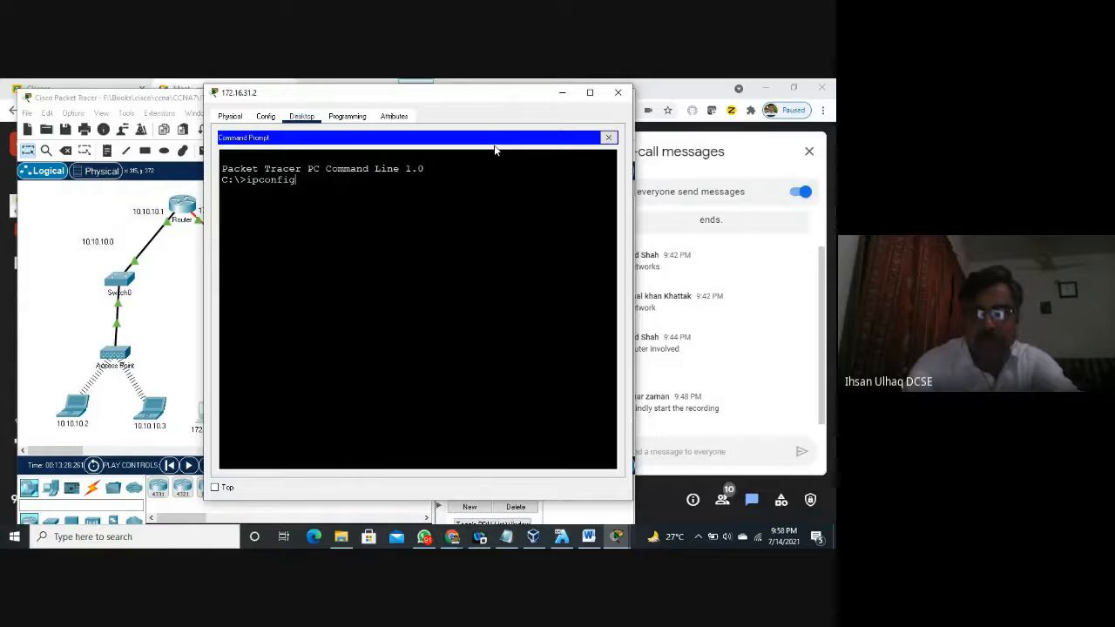
{"action": "key", "text": "Return"}
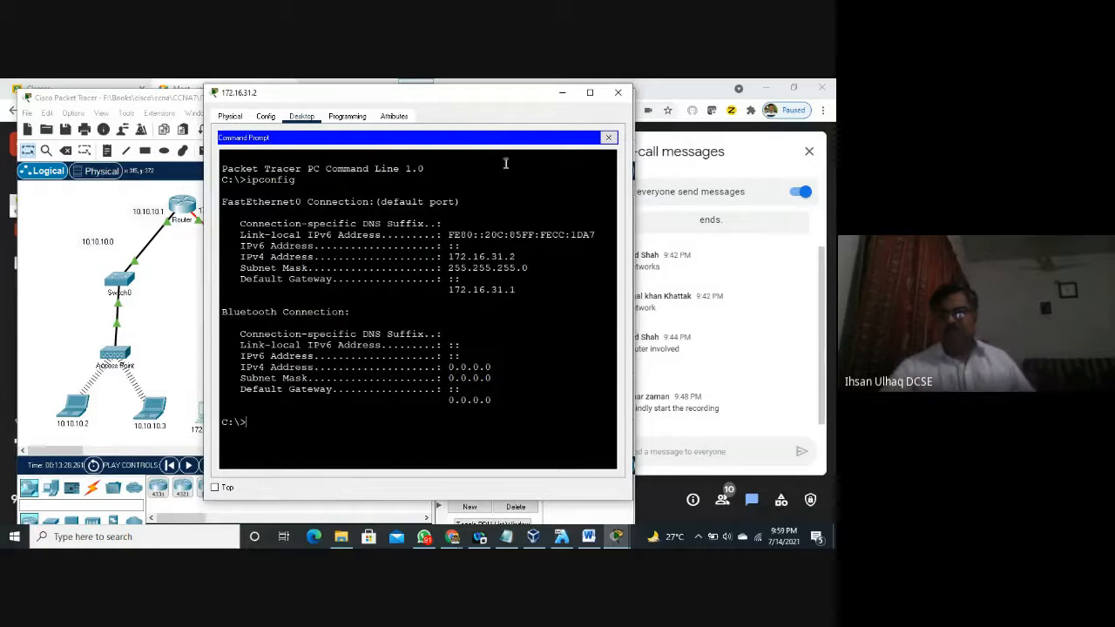
{"action": "left_click_drag", "start_coordinate": [493, 98], "coordinate": [364, 95]}
{"action": "left_click_drag", "start_coordinate": [320, 253], "coordinate": [391, 253]}
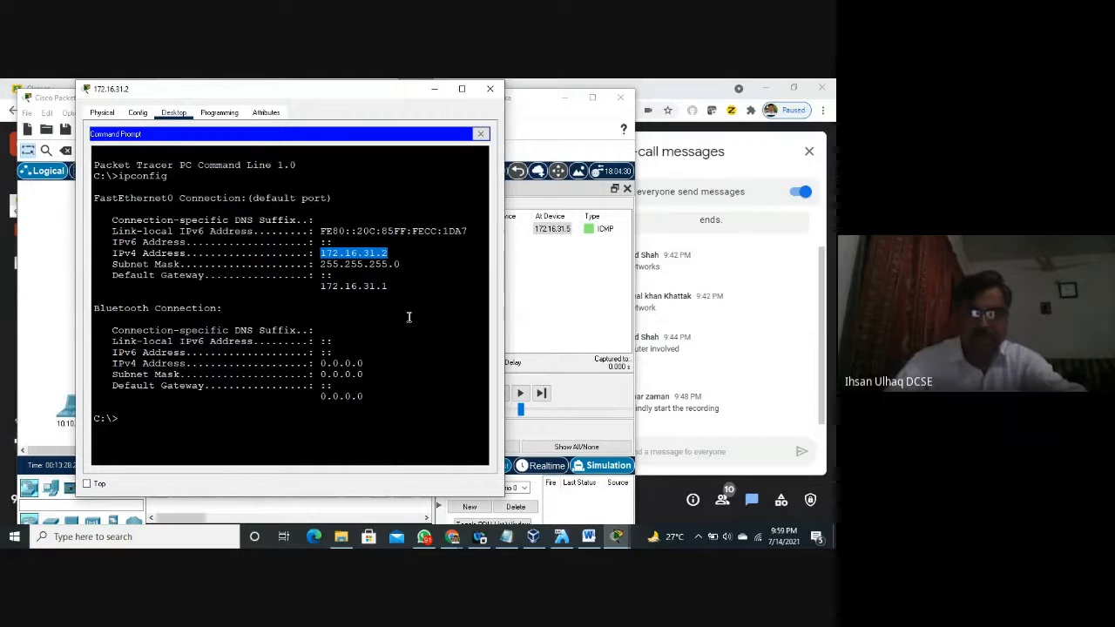
Step: Run ipconfig /all on PC 172.16.31.2, highlighting its physical and IPv4 addresses, and minimize the window
{"action": "left_click", "coordinate": [257, 422]}
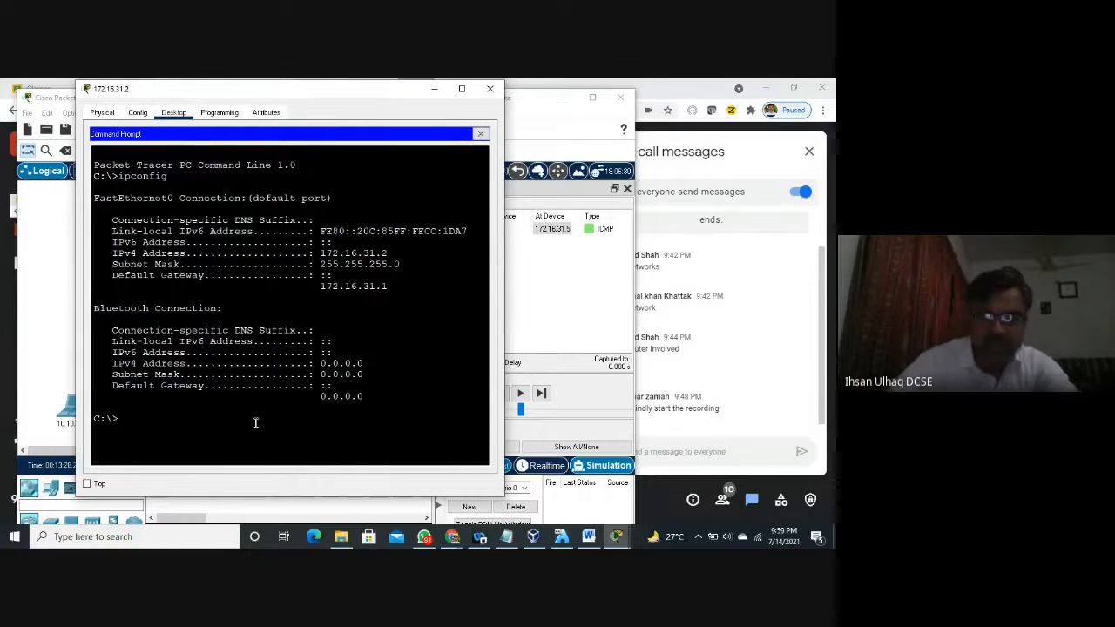
{"action": "key", "text": "Up"}
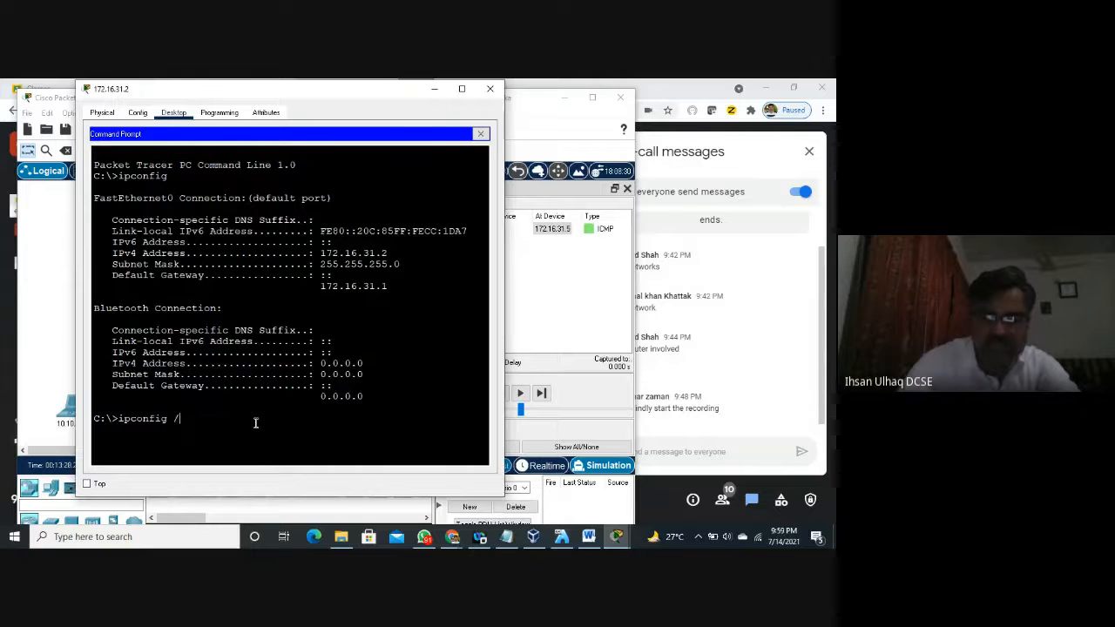
{"action": "key", "text": "Return"}
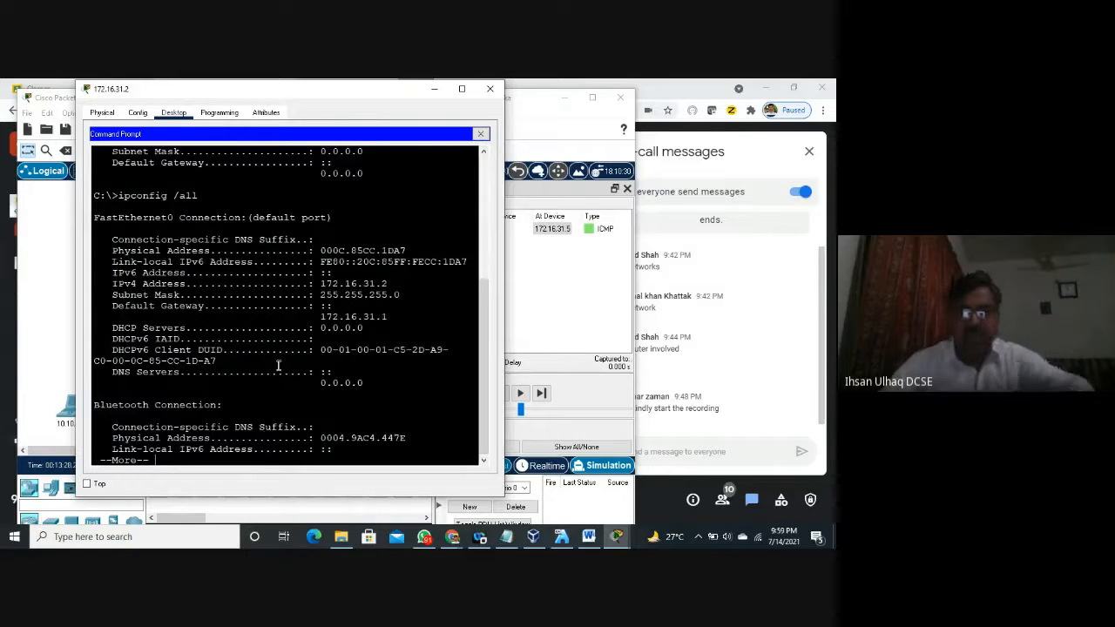
{"action": "left_click_drag", "start_coordinate": [406, 251], "coordinate": [333, 252]}
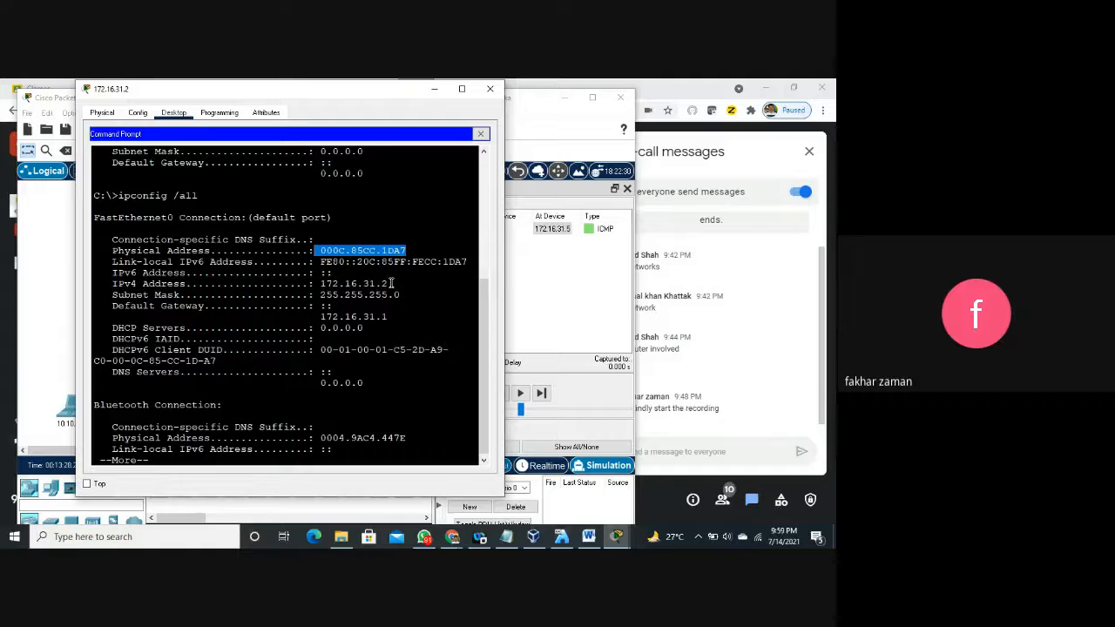
{"action": "left_click_drag", "start_coordinate": [387, 283], "coordinate": [317, 283]}
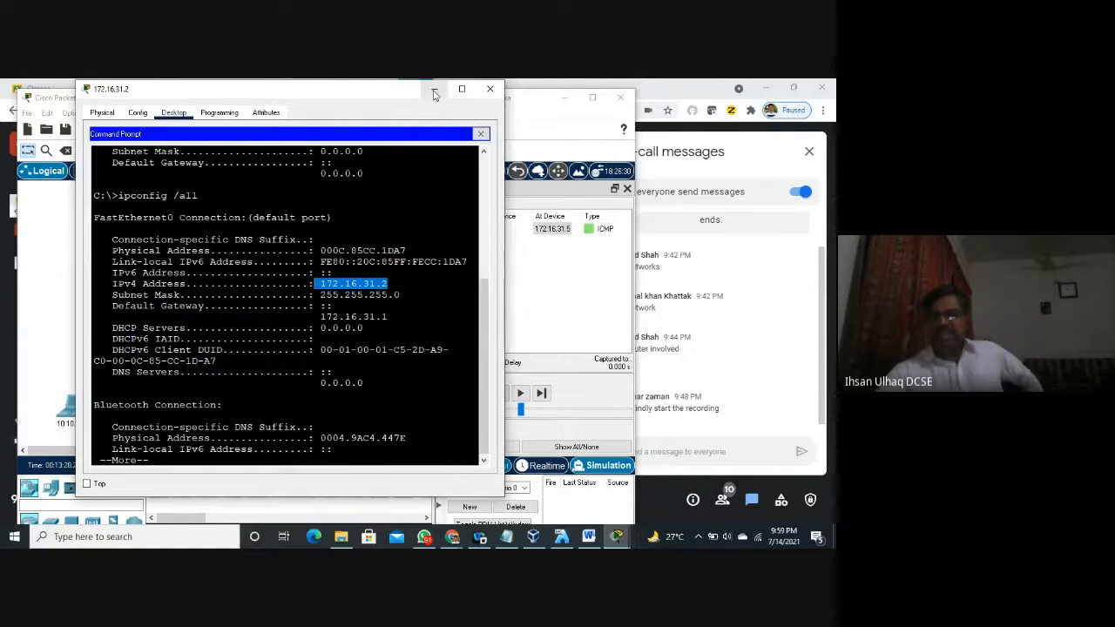
{"action": "left_click", "coordinate": [435, 93]}
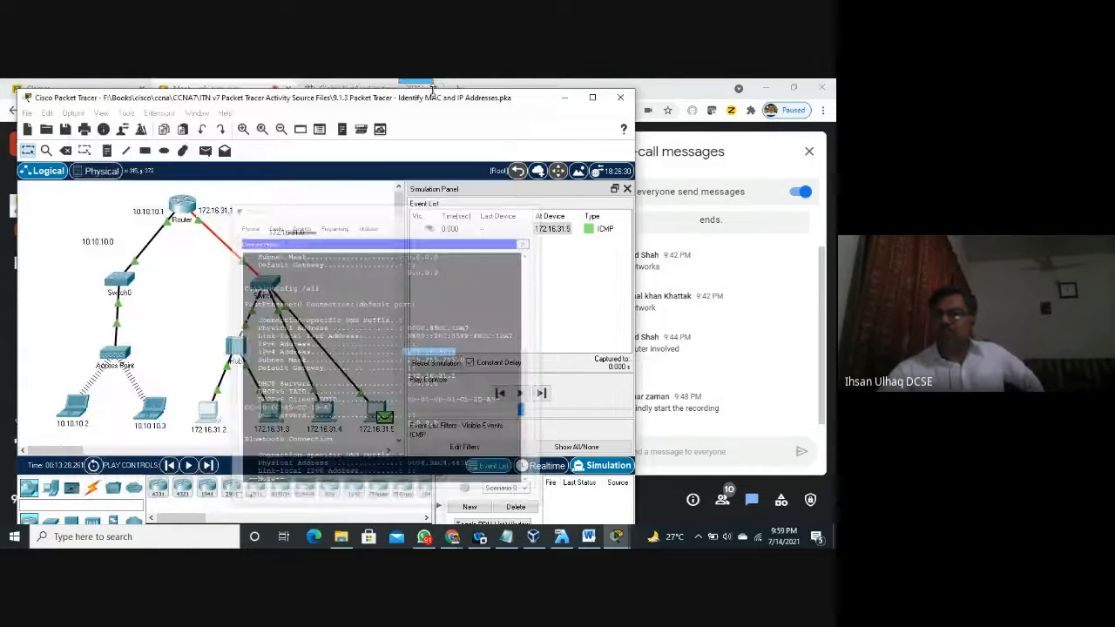
Step: Recheck the ICMP event's PDU information at 172.16.31.5, and advance the simulation by one event
{"action": "left_click", "coordinate": [589, 229]}
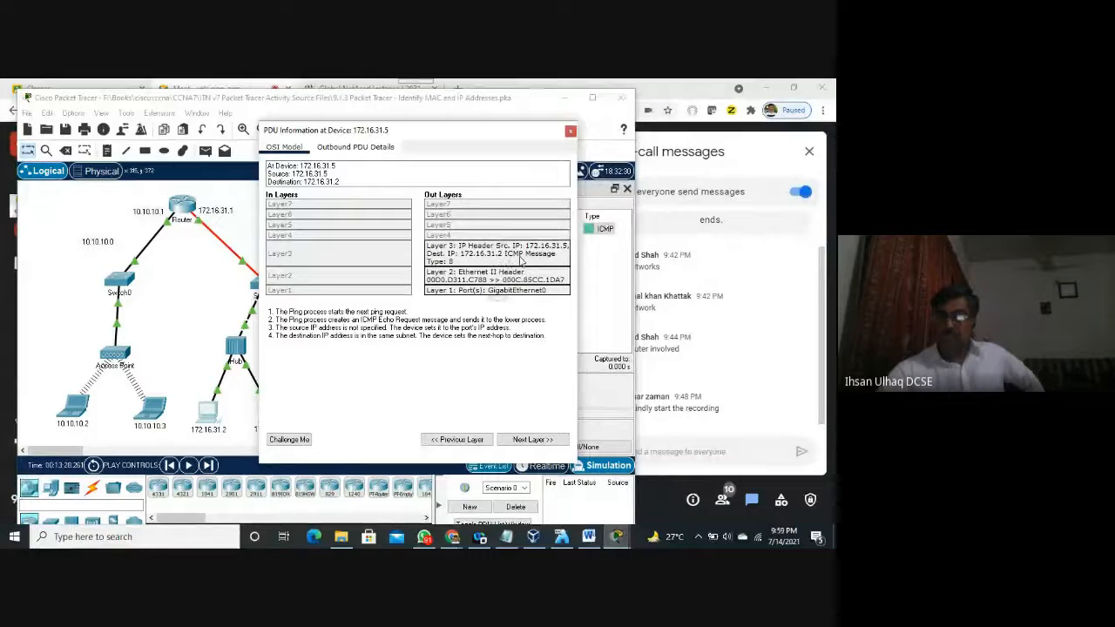
{"action": "left_click", "coordinate": [571, 133]}
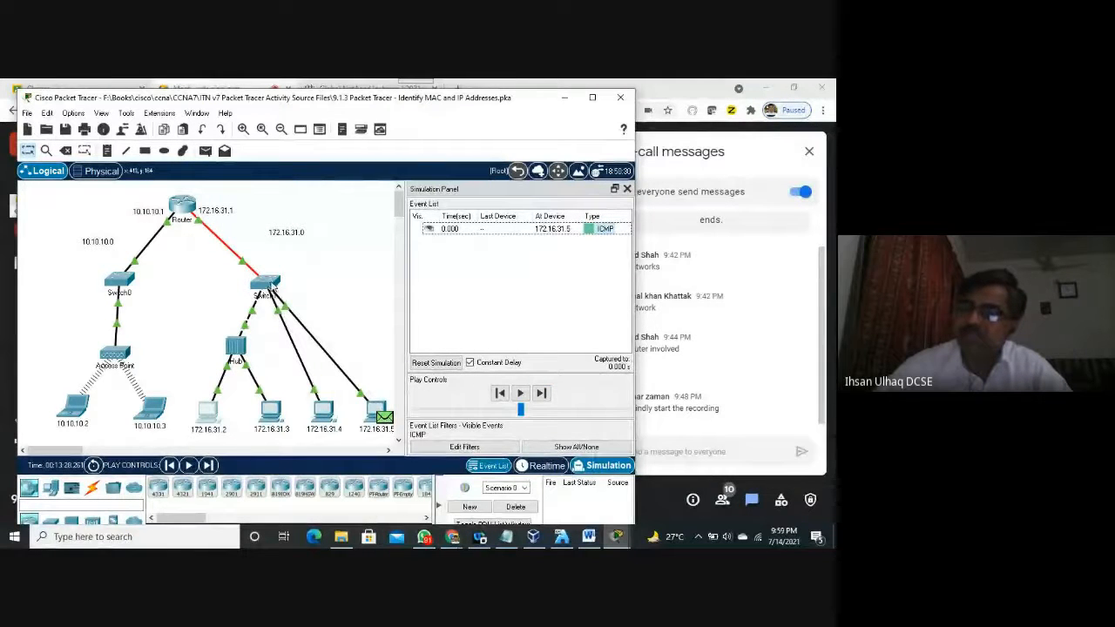
{"action": "mouse_move", "coordinate": [271, 292]}
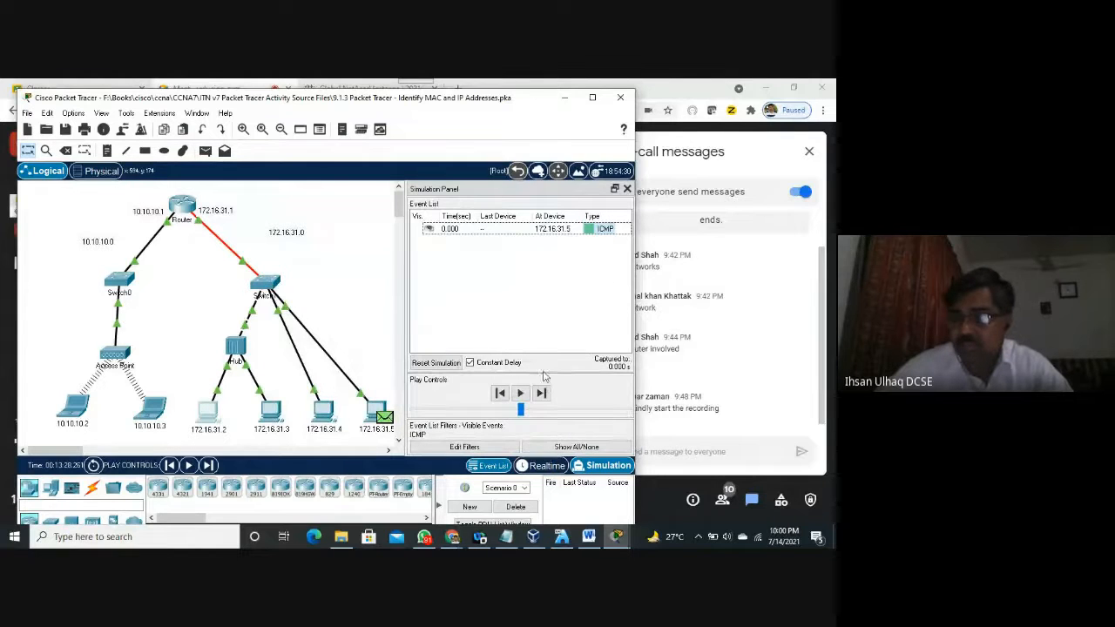
{"action": "left_click", "coordinate": [541, 395]}
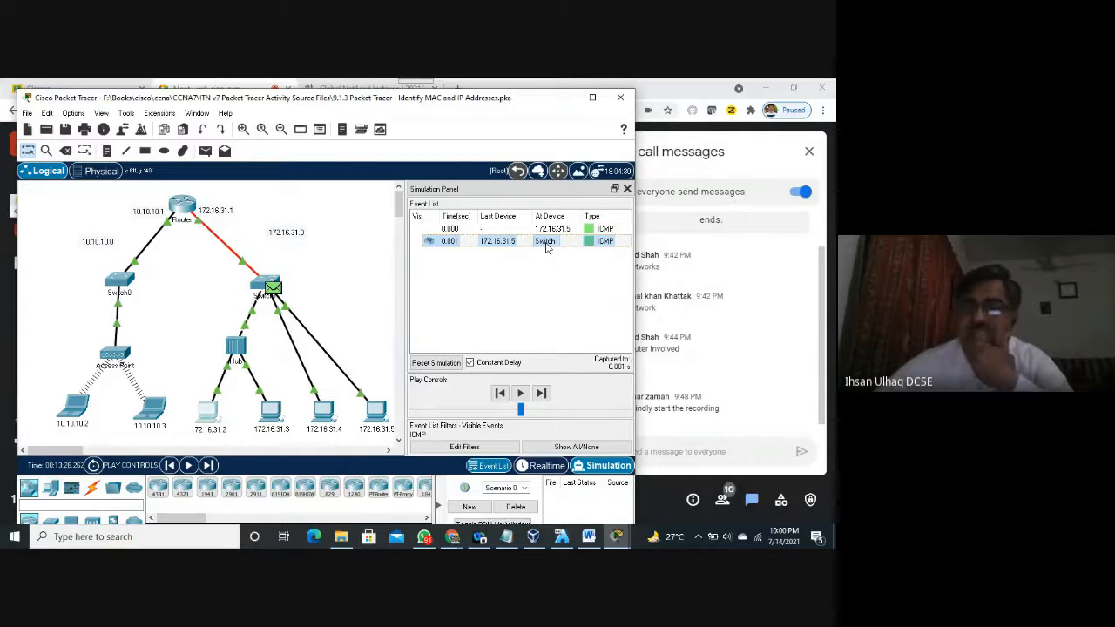
Step: Examine the OSI model and the inbound and outbound PDU details at Switch1, and advance the simulation one event to the Hub
{"action": "left_click", "coordinate": [606, 243]}
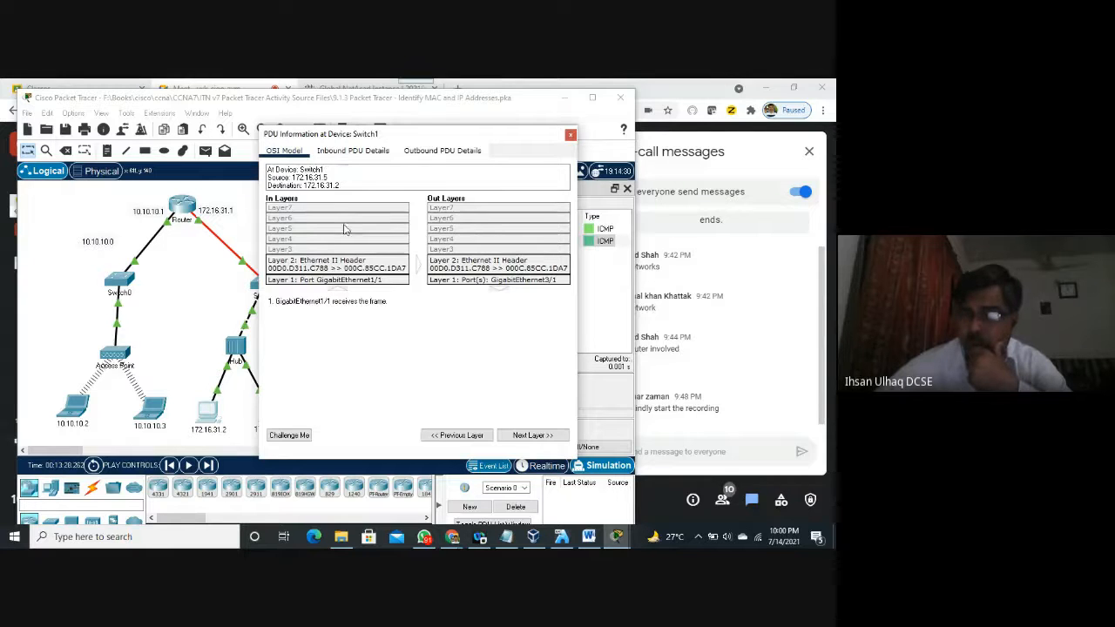
{"action": "left_click", "coordinate": [351, 151]}
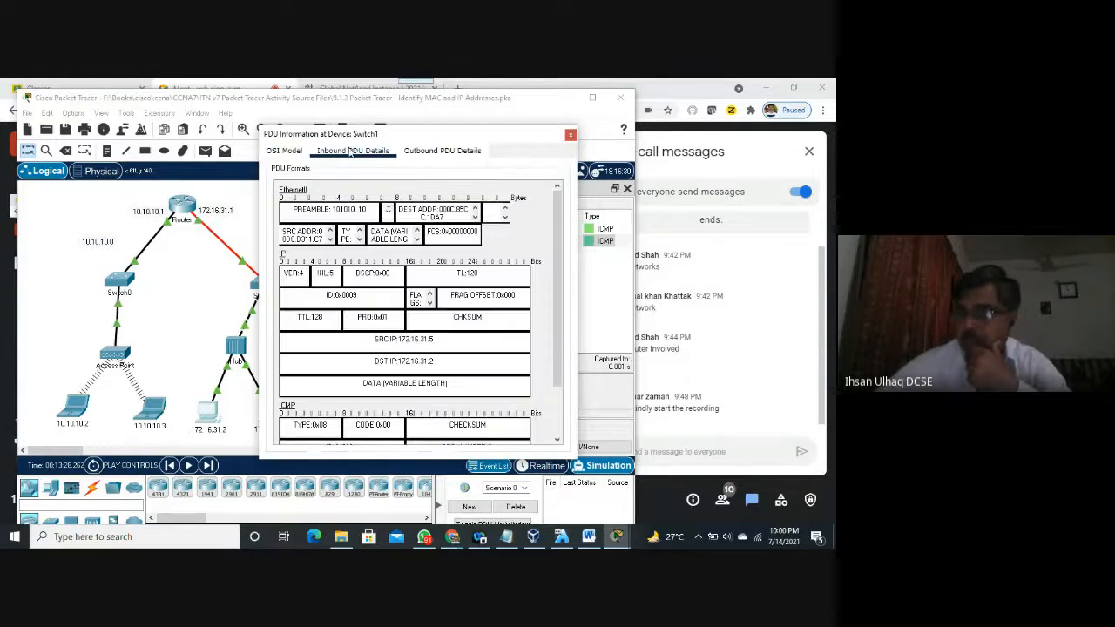
{"action": "left_click", "coordinate": [424, 151]}
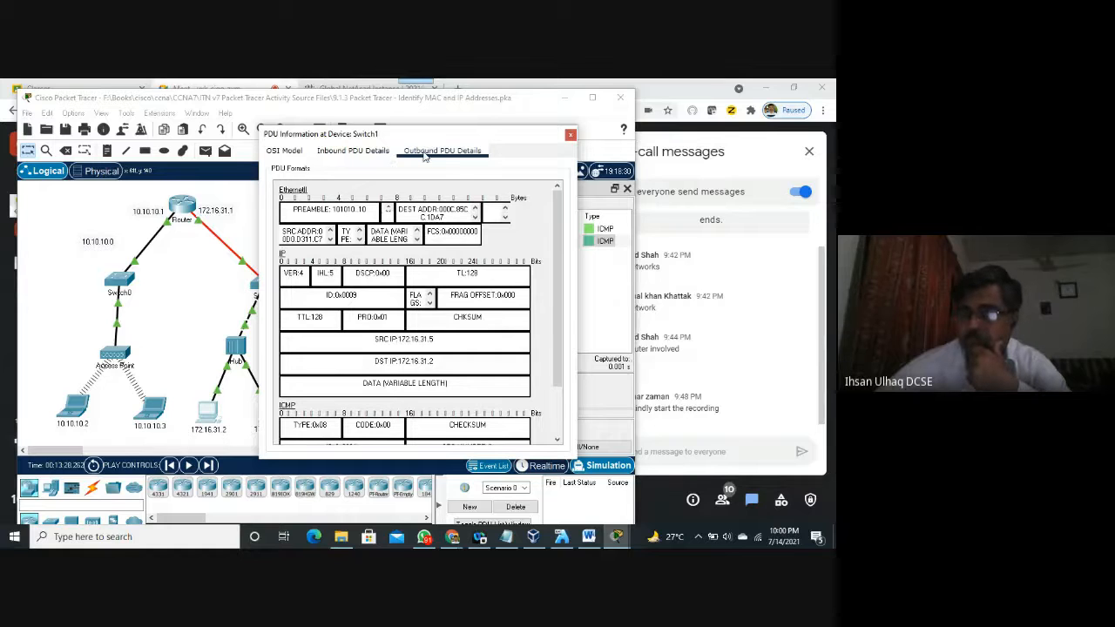
{"action": "left_click", "coordinate": [365, 151]}
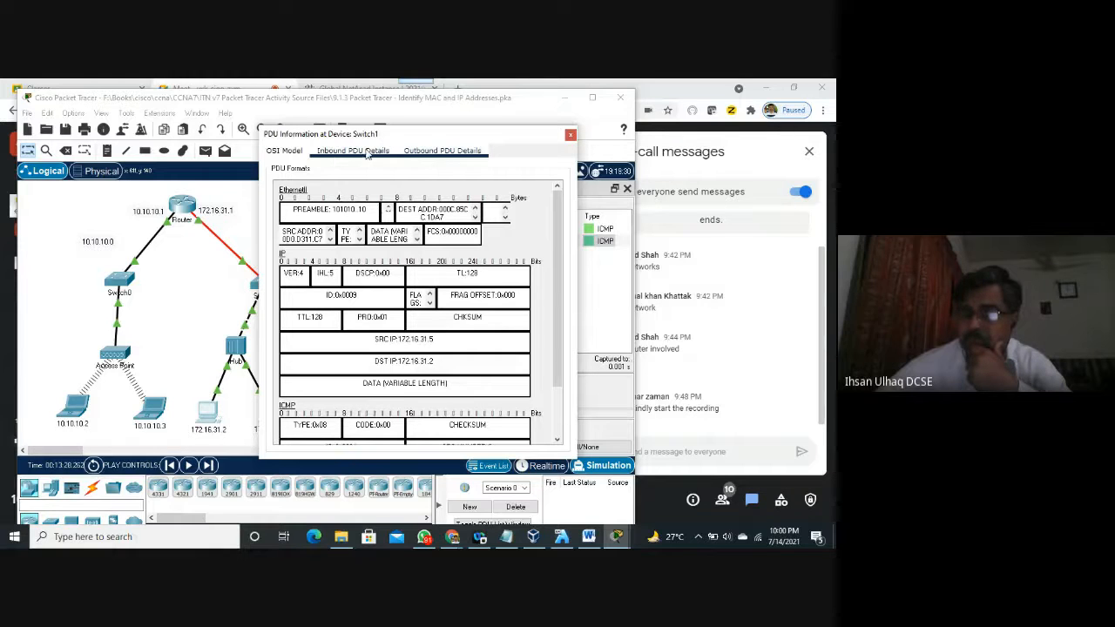
{"action": "left_click", "coordinate": [295, 151]}
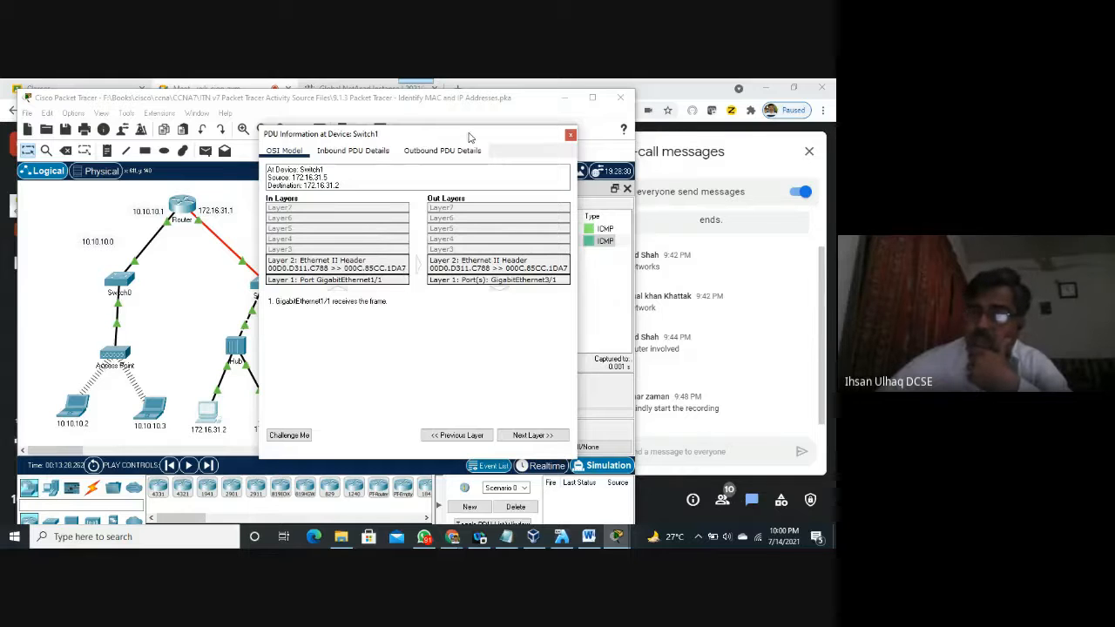
{"action": "left_click_drag", "start_coordinate": [469, 138], "coordinate": [525, 144]}
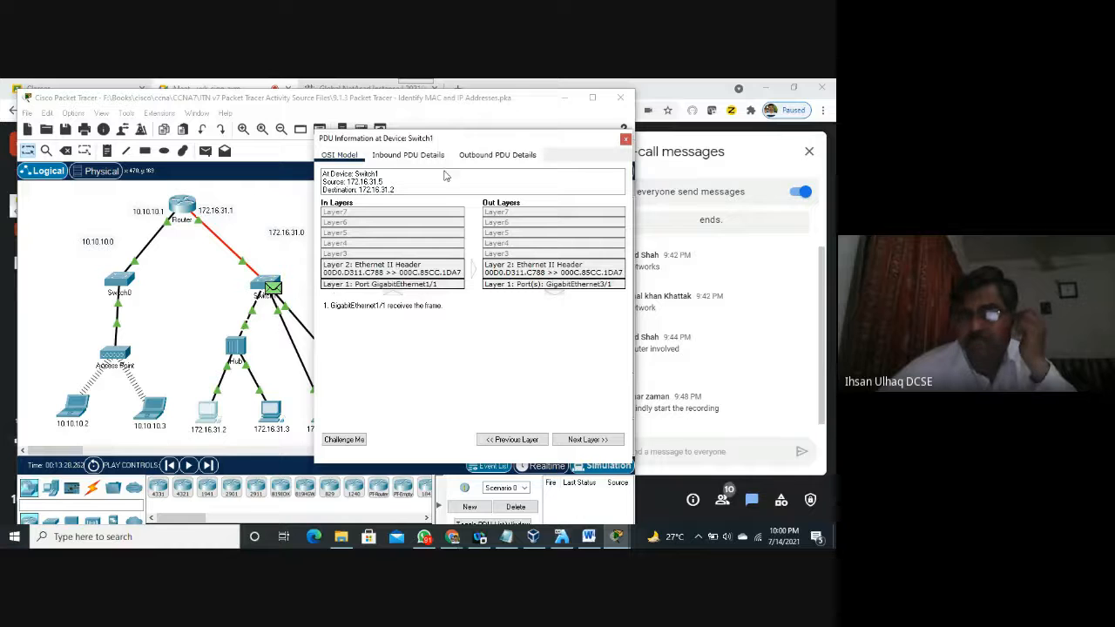
{"action": "left_click_drag", "start_coordinate": [460, 144], "coordinate": [549, 140]}
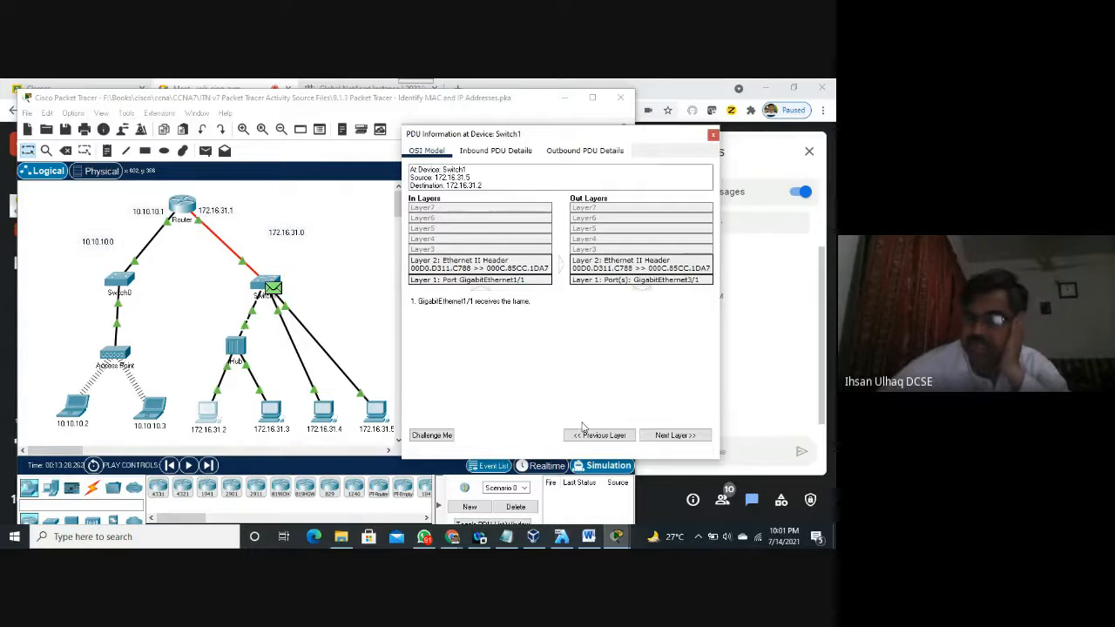
{"action": "left_click", "coordinate": [714, 137]}
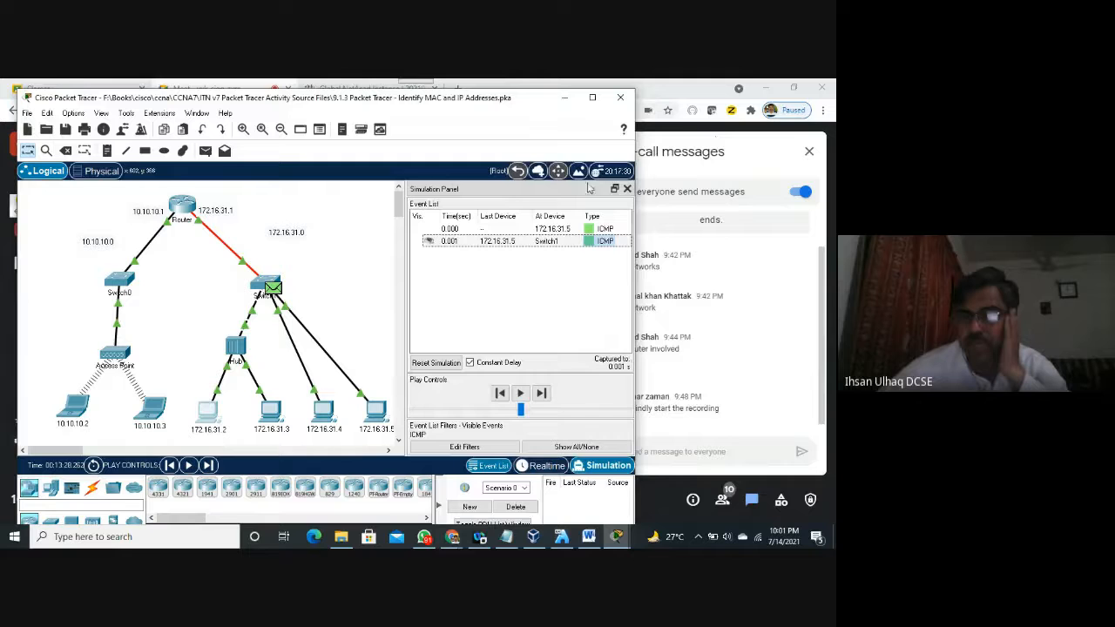
{"action": "left_click", "coordinate": [541, 394]}
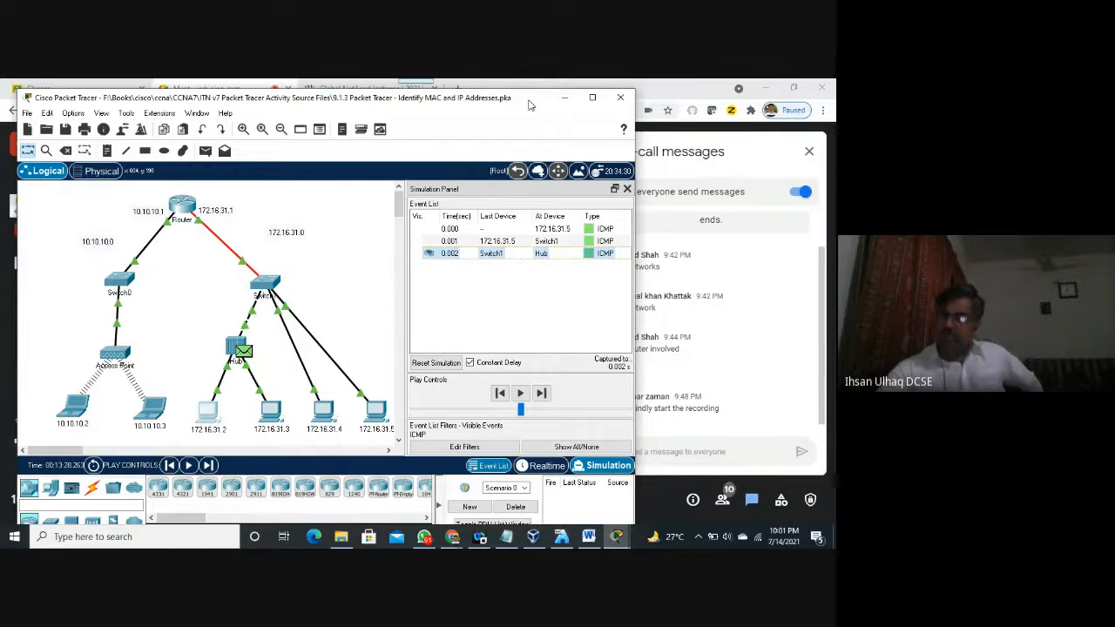
Step: Advance the simulation one event at a time from the Hub until the ICMP reply gets back to 172.16.31.5
{"action": "left_click_drag", "start_coordinate": [530, 104], "coordinate": [492, 101]}
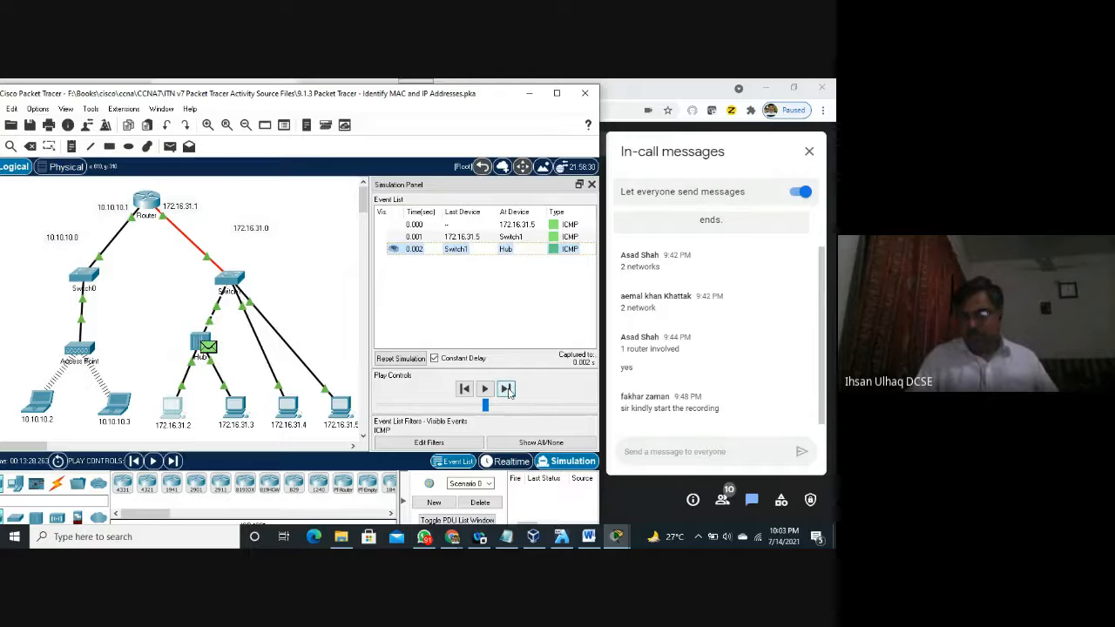
{"action": "left_click", "coordinate": [506, 390]}
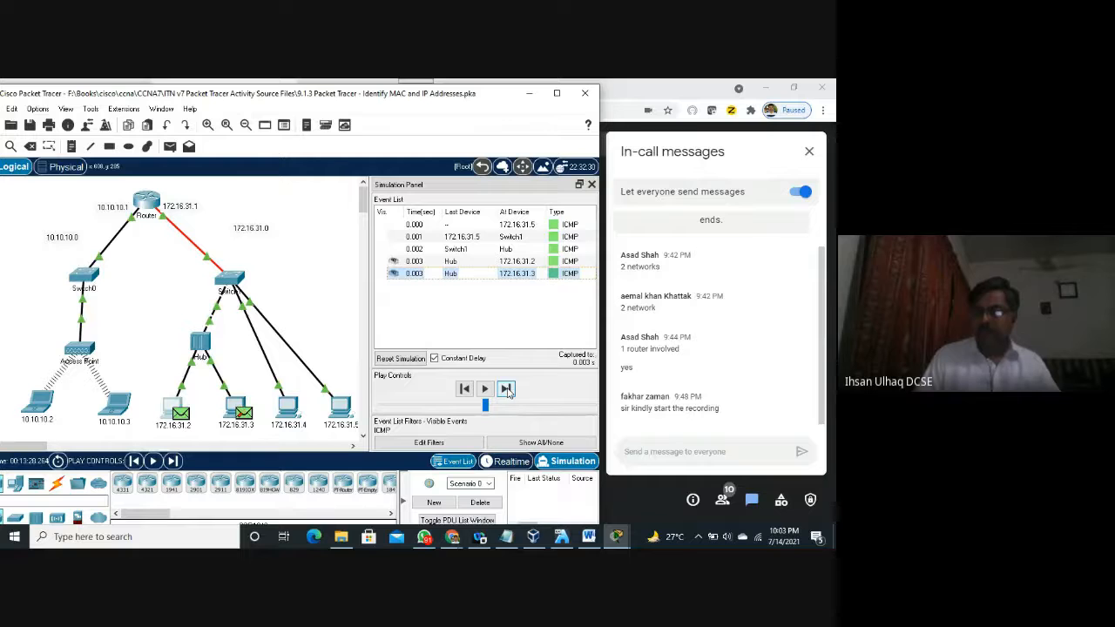
{"action": "left_click", "coordinate": [506, 389]}
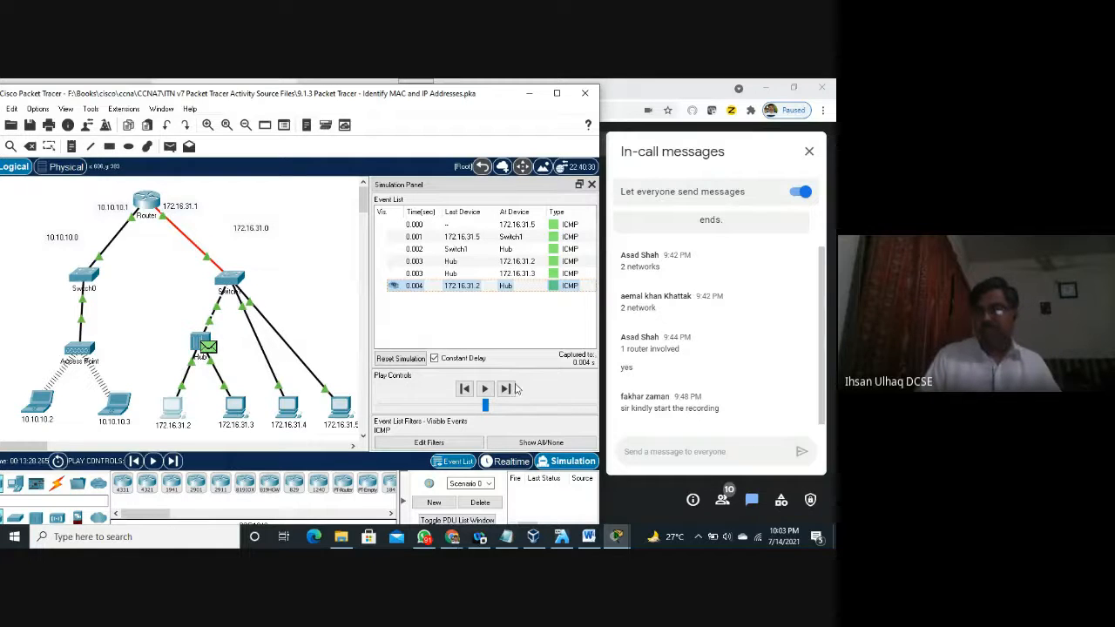
{"action": "left_click", "coordinate": [506, 389]}
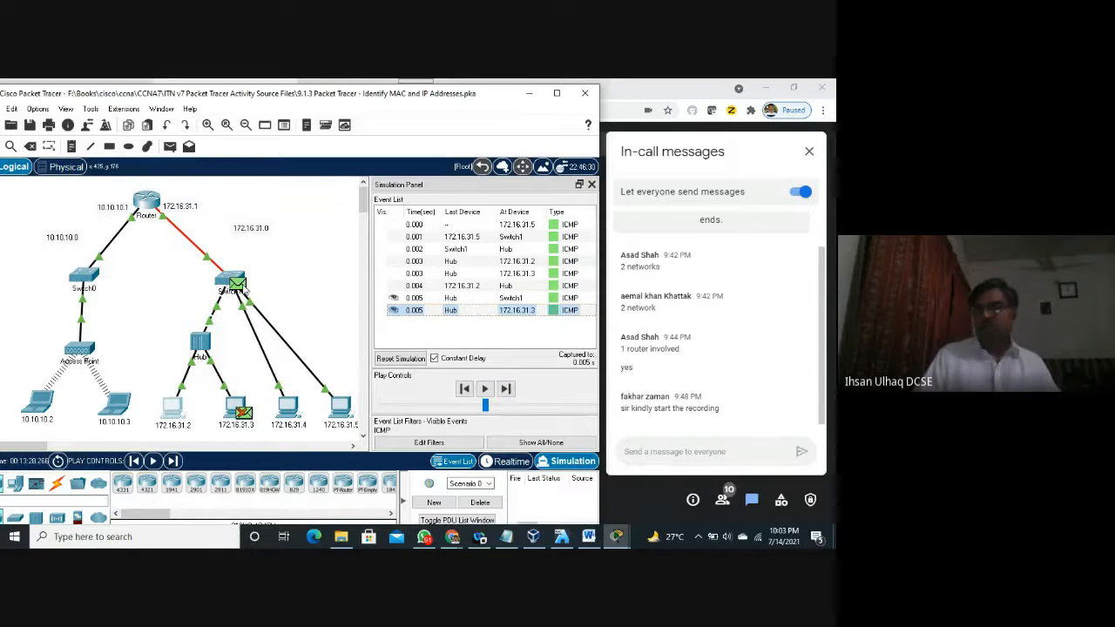
{"action": "mouse_move", "coordinate": [244, 290]}
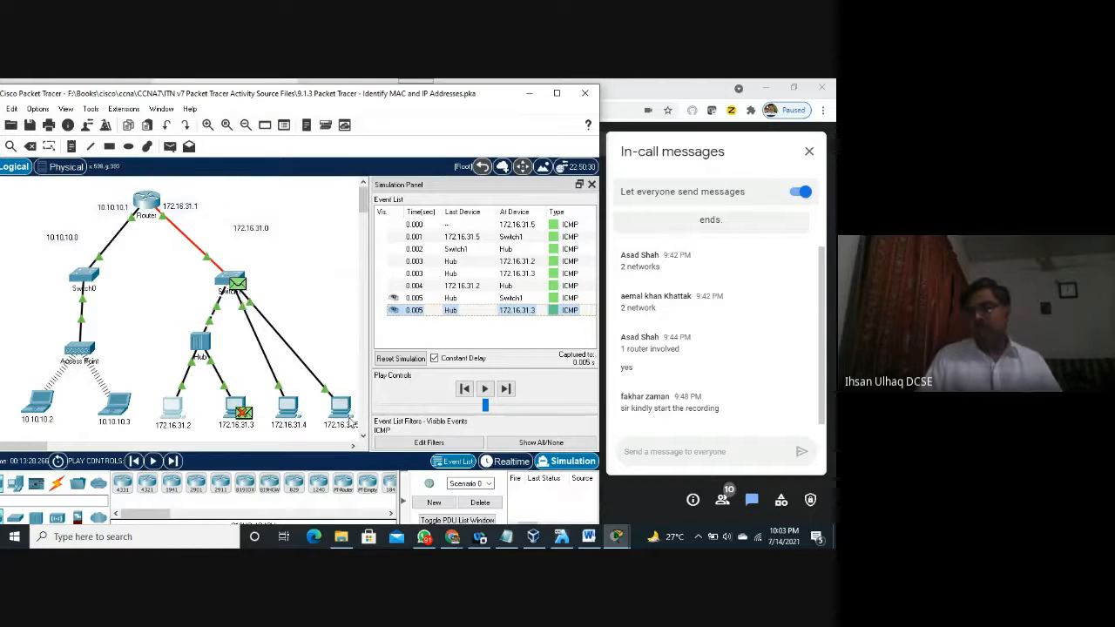
{"action": "left_click", "coordinate": [507, 389]}
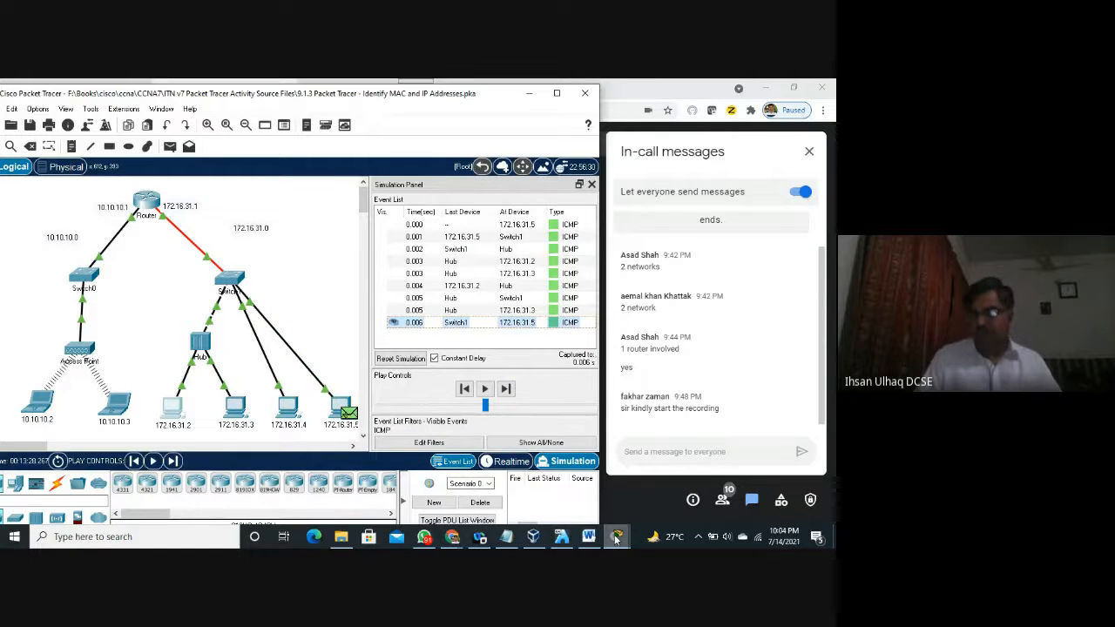
Step: Check the latest ping reply in the Command Prompt of PC 172.16.31.5, highlight it, and restore the window to its smaller size
{"action": "mouse_move", "coordinate": [616, 538]}
{"action": "mouse_move", "coordinate": [770, 494]}
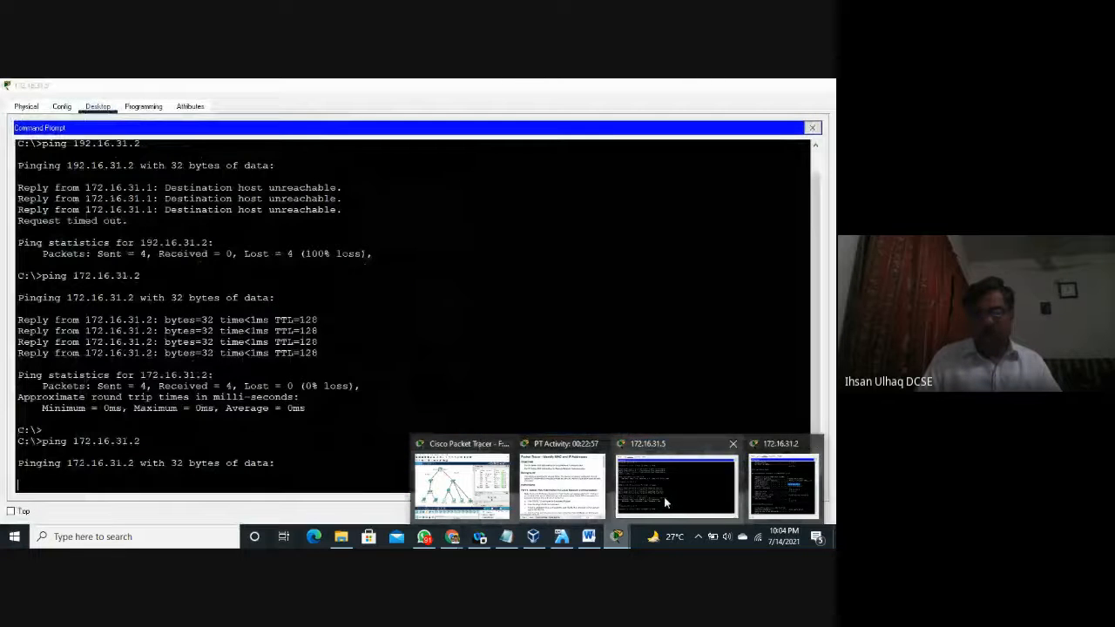
{"action": "left_click", "coordinate": [664, 497]}
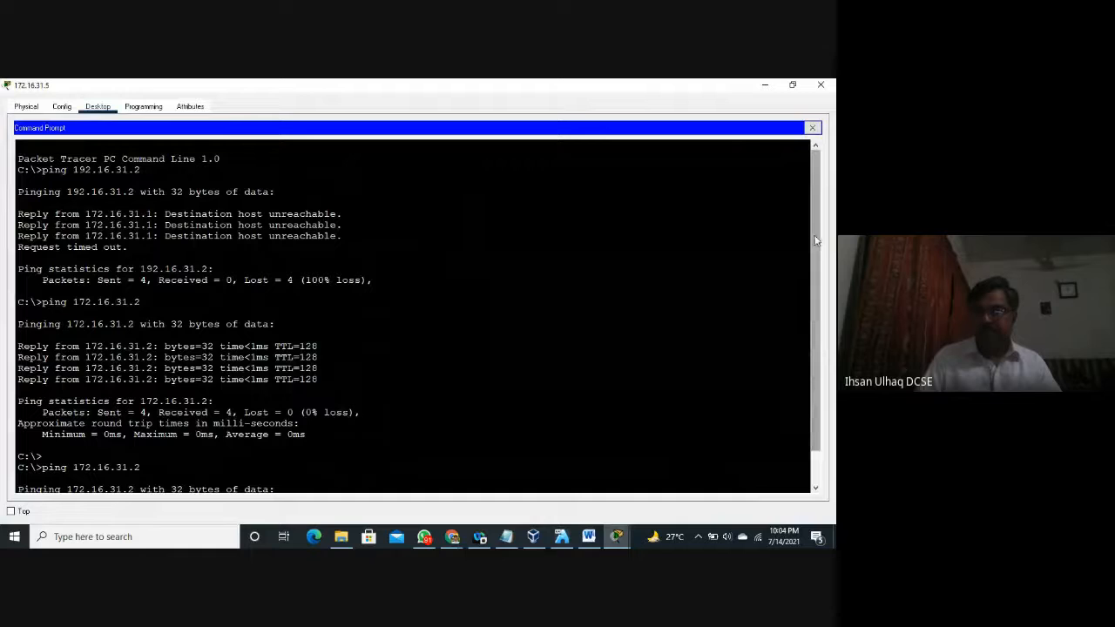
{"action": "left_click_drag", "start_coordinate": [816, 238], "coordinate": [816, 240]}
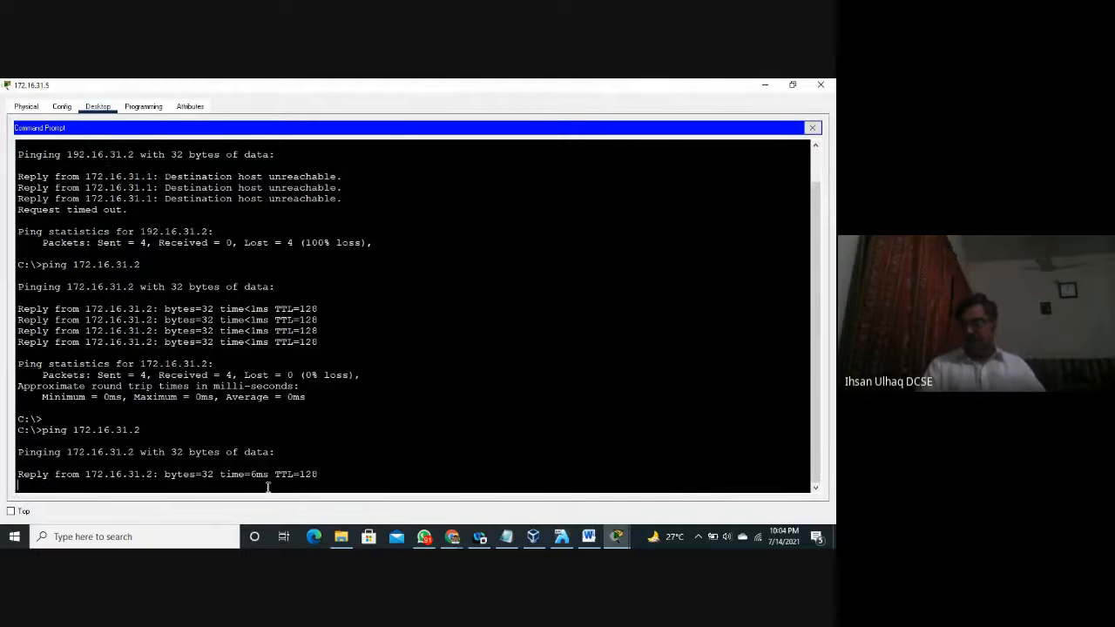
{"action": "left_click_drag", "start_coordinate": [269, 475], "coordinate": [18, 463]}
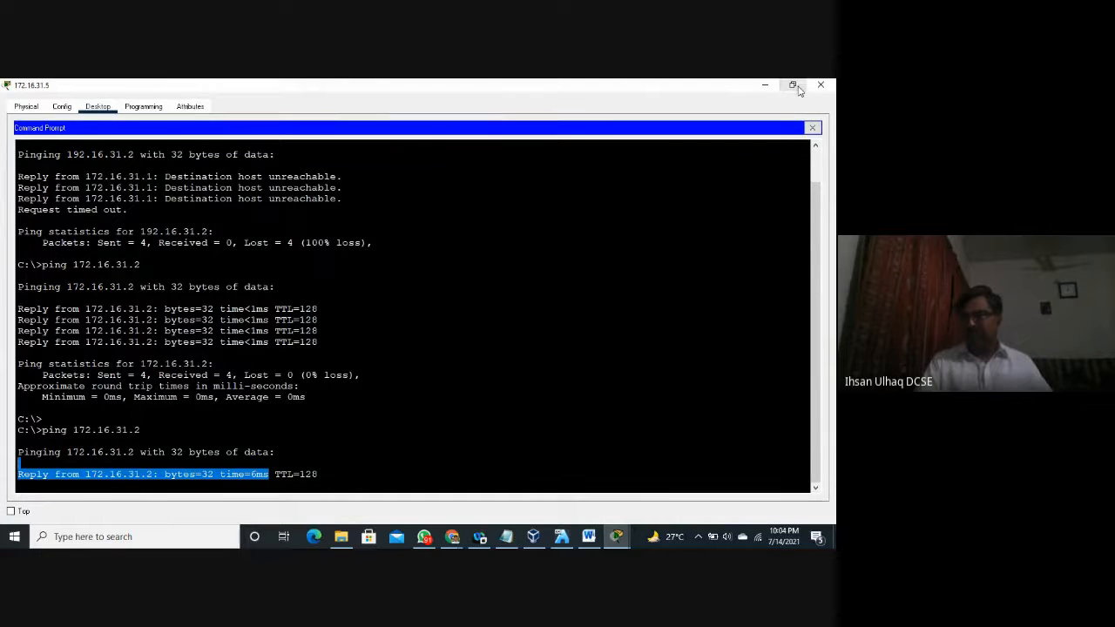
{"action": "left_click", "coordinate": [792, 85]}
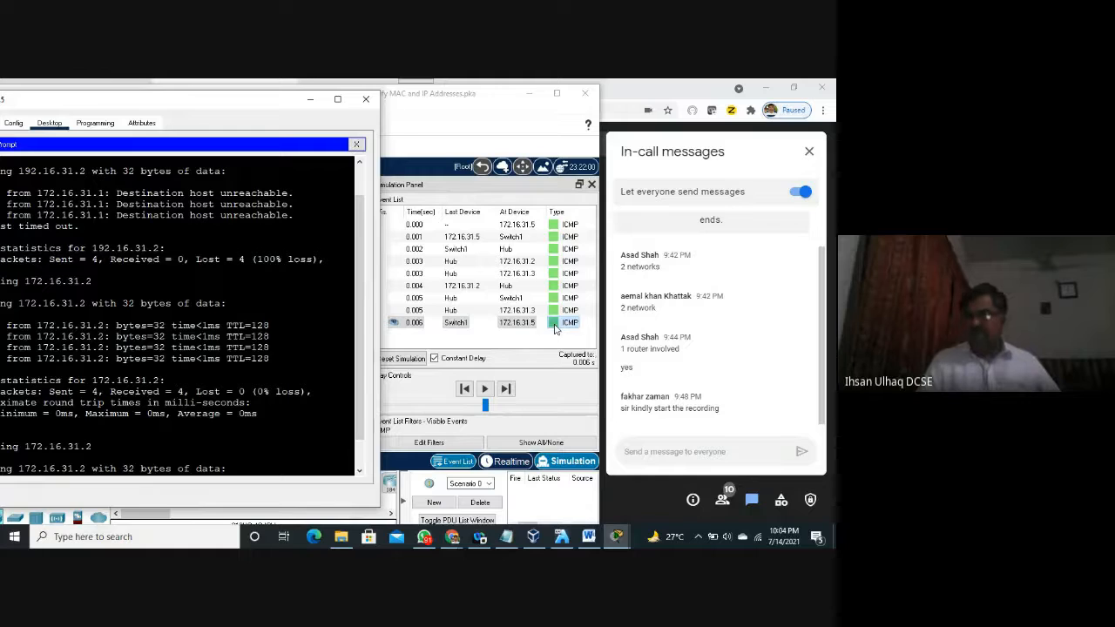
Step: Examine the PDU information of the 0.006 s event at 172.16.31.5 and the 0.005 s event at 172.16.31.3
{"action": "left_click", "coordinate": [554, 325]}
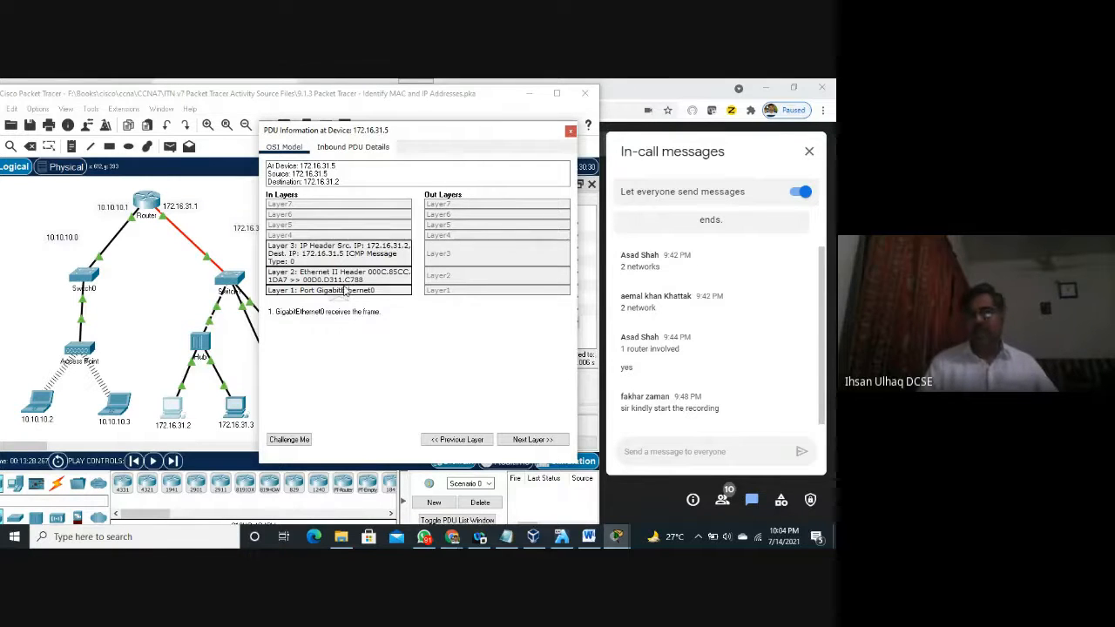
{"action": "left_click", "coordinate": [571, 131]}
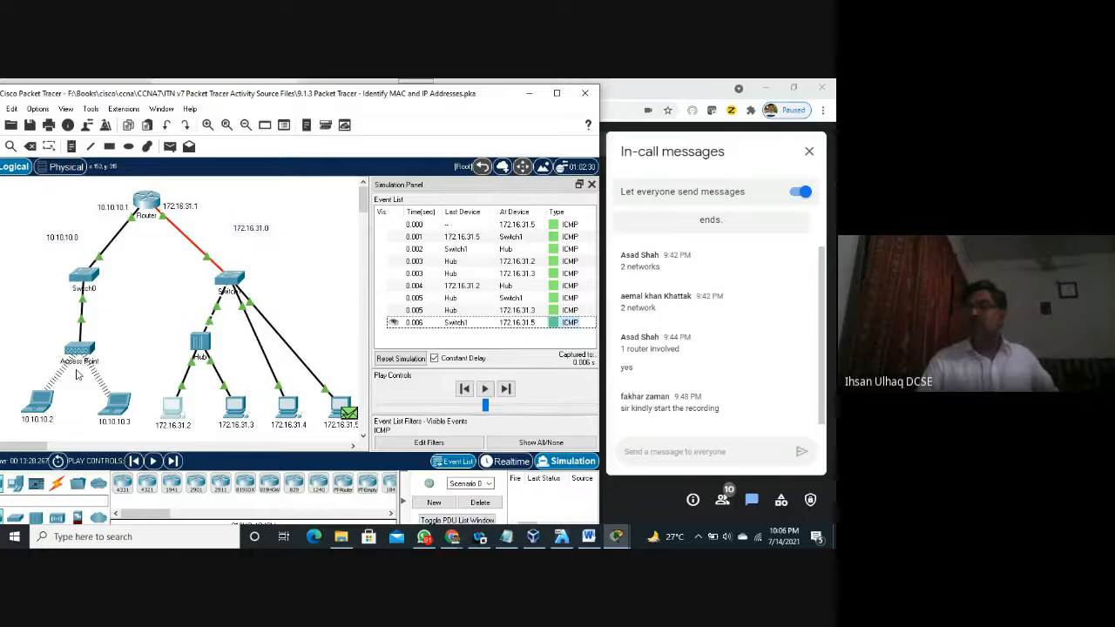
{"action": "mouse_move", "coordinate": [77, 375]}
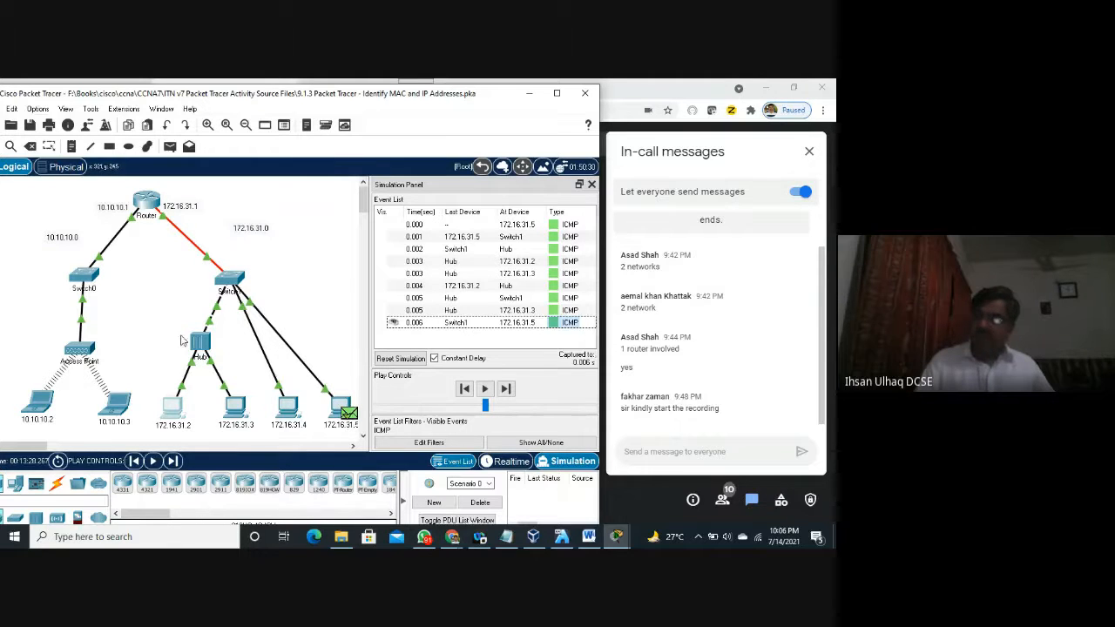
{"action": "mouse_move", "coordinate": [200, 343]}
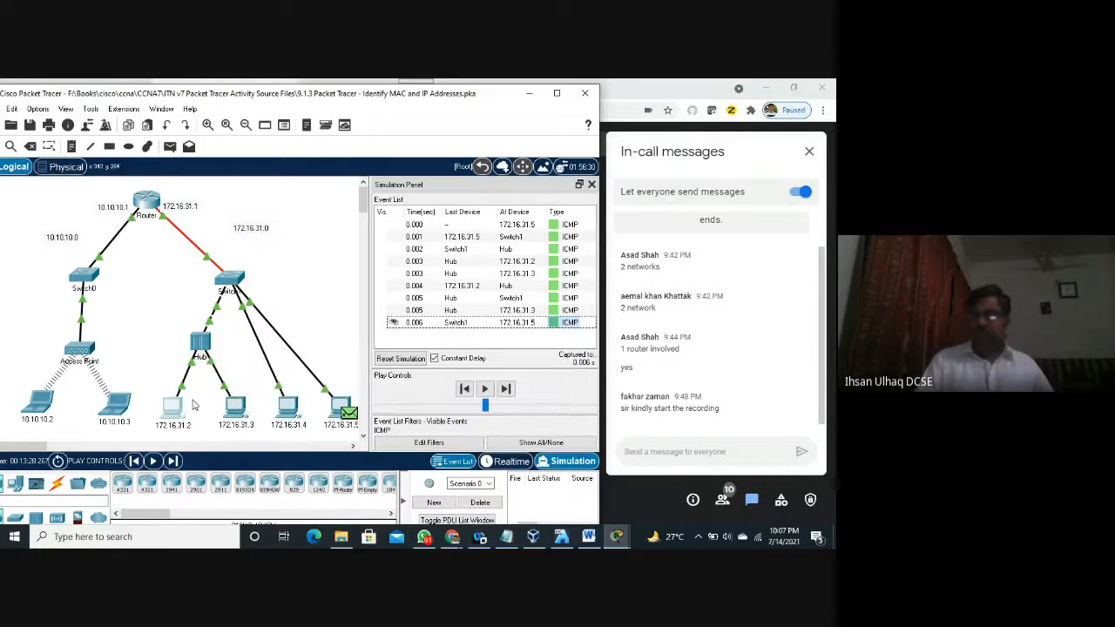
{"action": "mouse_move", "coordinate": [233, 419]}
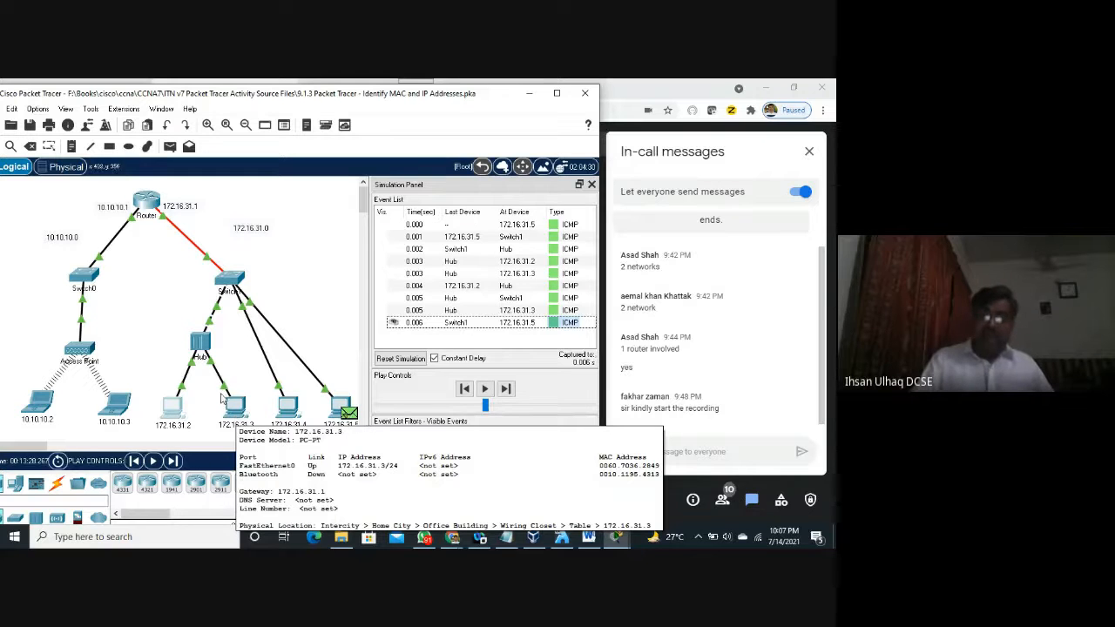
{"action": "mouse_move", "coordinate": [85, 355]}
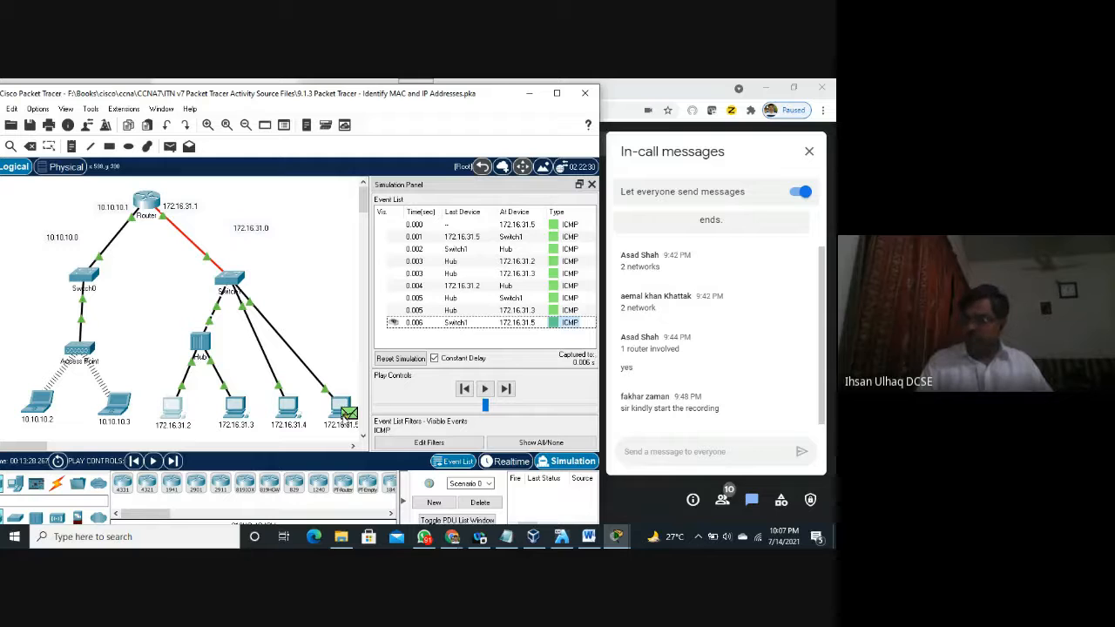
{"action": "mouse_move", "coordinate": [347, 420]}
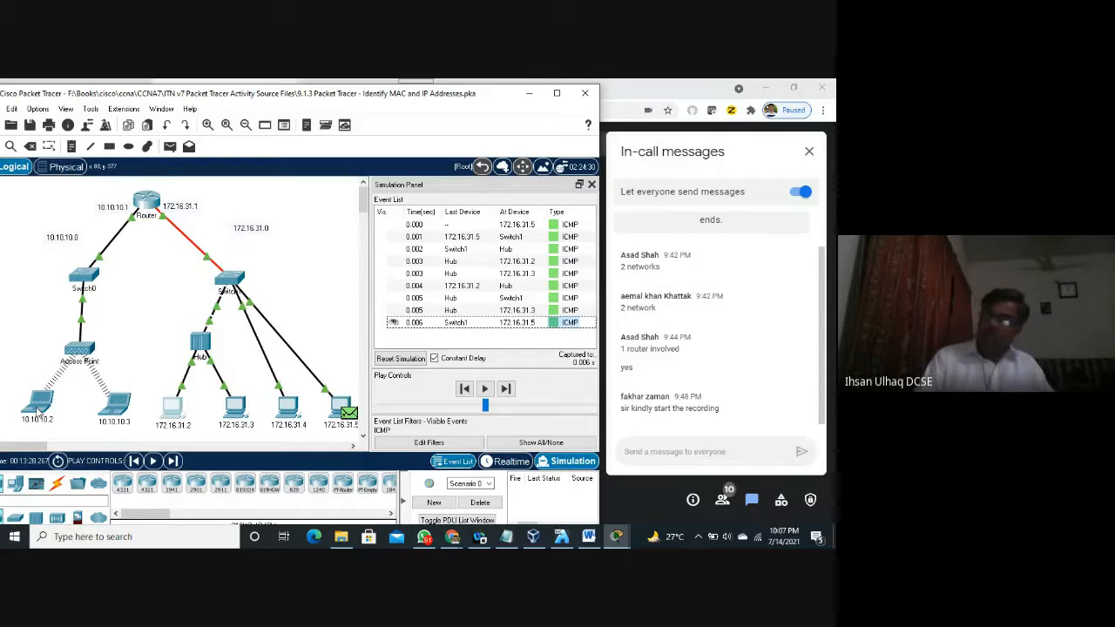
{"action": "mouse_move", "coordinate": [37, 413]}
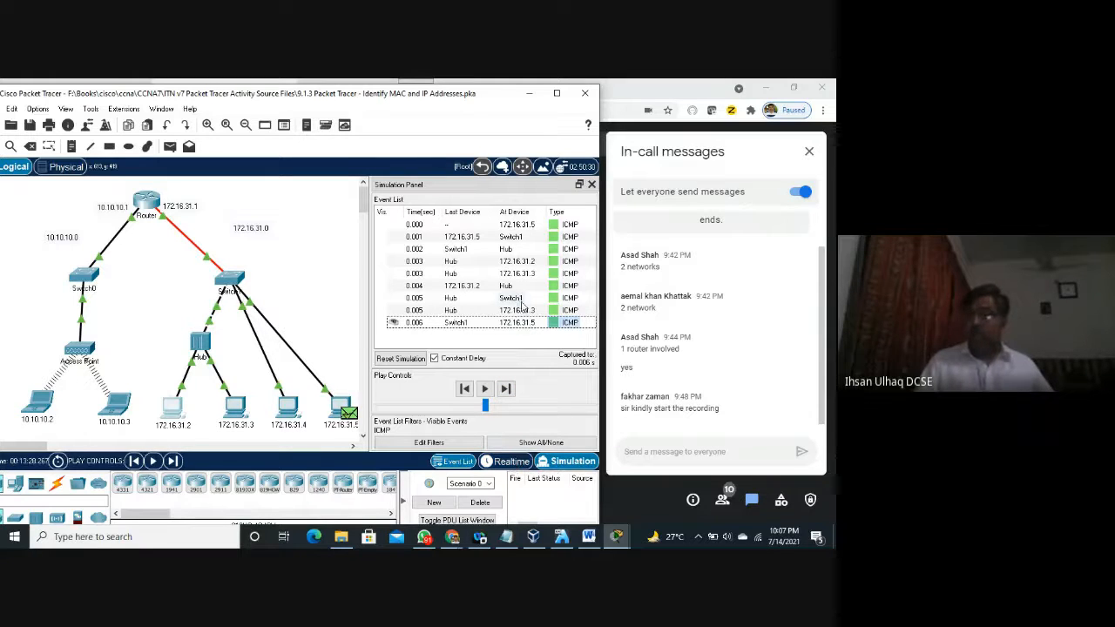
{"action": "left_click", "coordinate": [532, 312]}
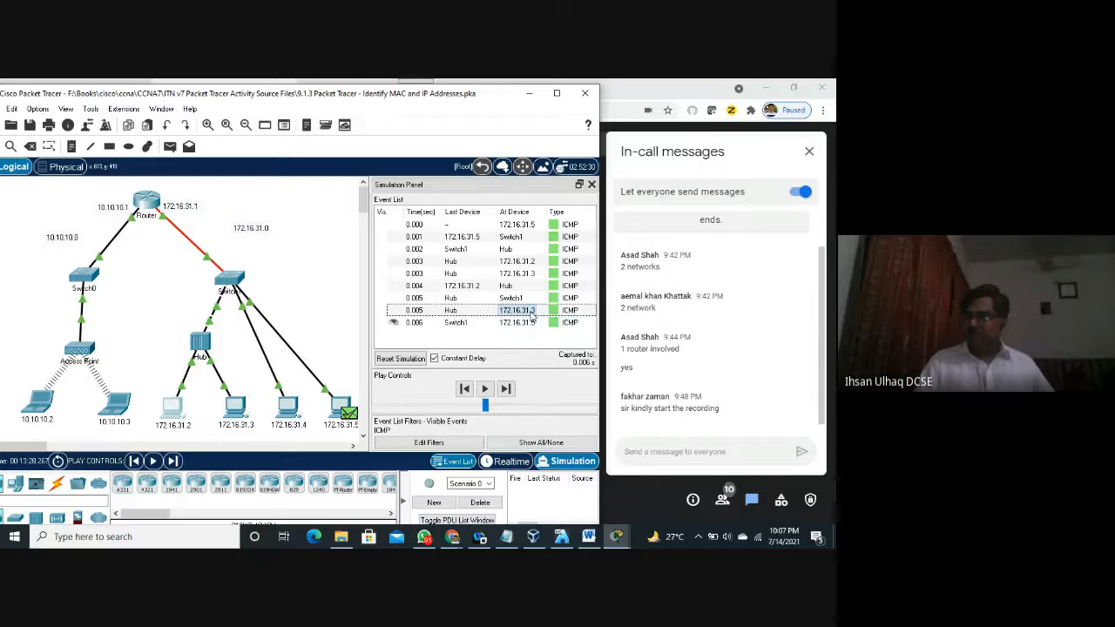
{"action": "left_click", "coordinate": [531, 315]}
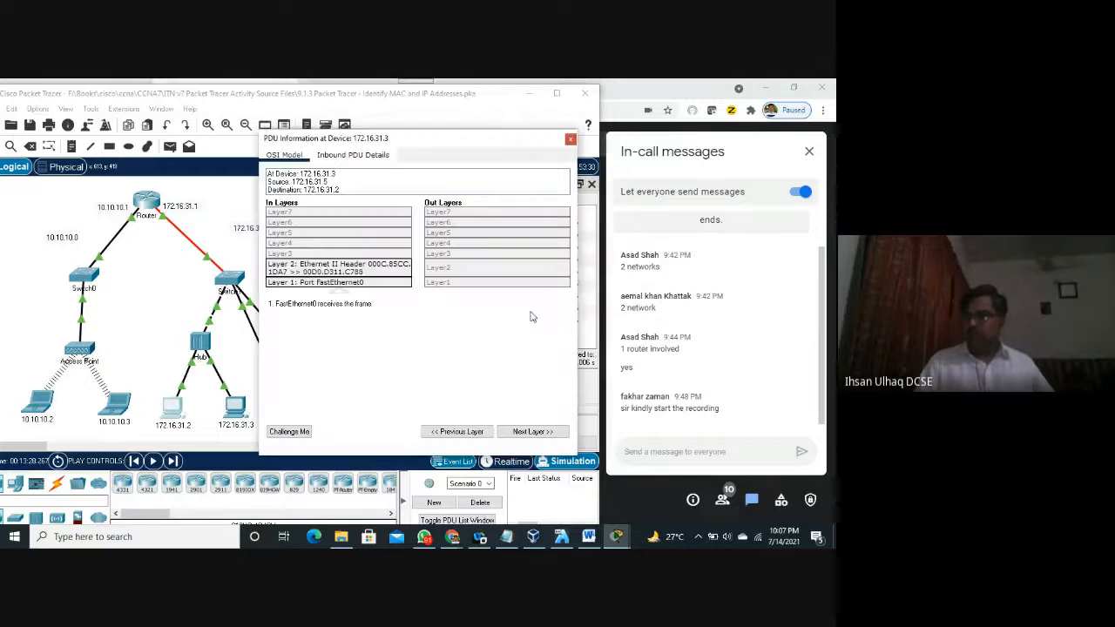
{"action": "left_click", "coordinate": [571, 140]}
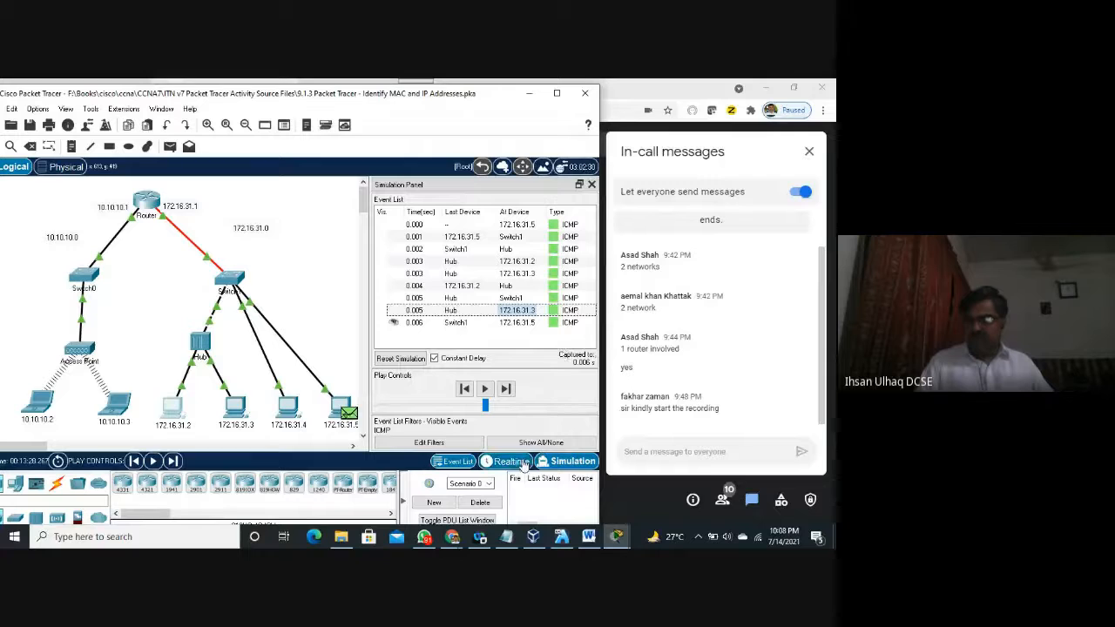
Step: Switch to Realtime mode and open PC 172.16.31.5's Command Prompt window, placing it beside the laptops and switches of the topology
{"action": "left_click", "coordinate": [514, 464]}
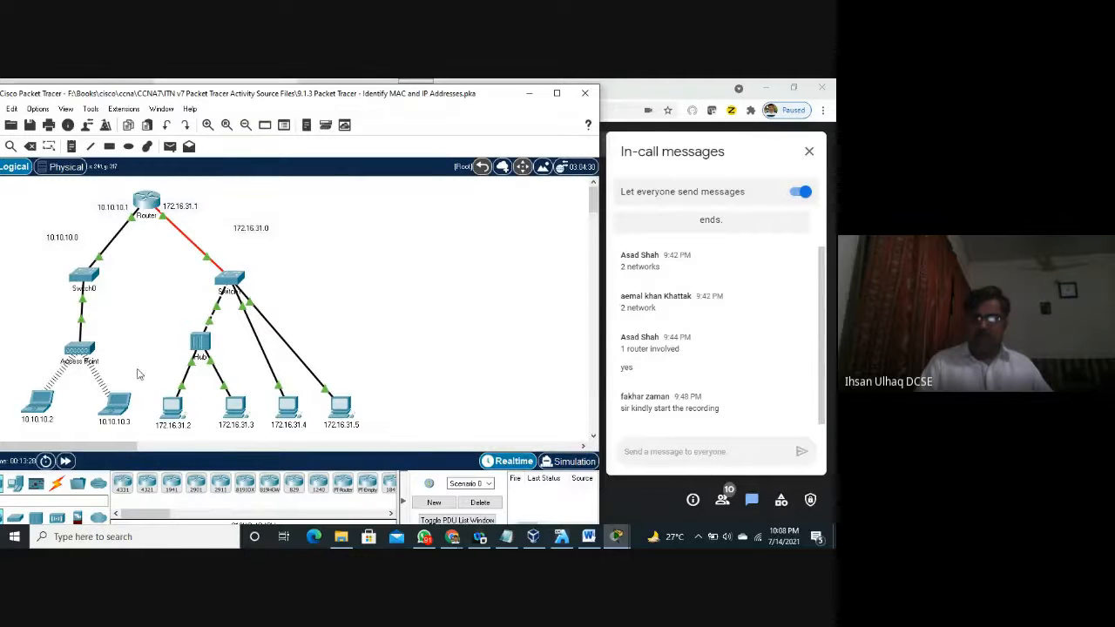
{"action": "left_click", "coordinate": [342, 408]}
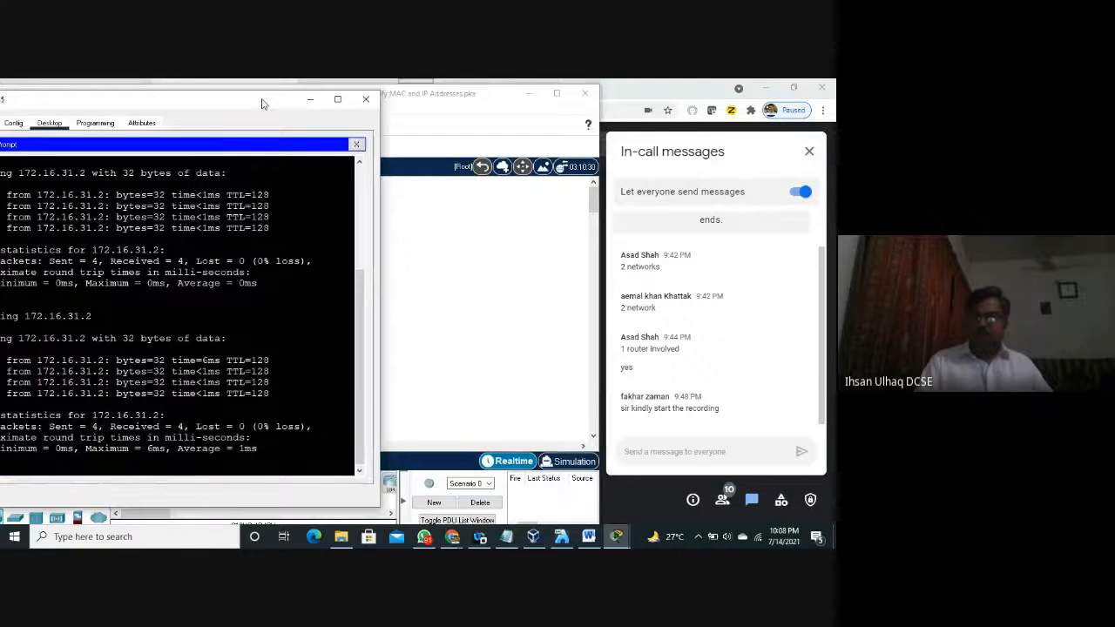
{"action": "left_click_drag", "start_coordinate": [262, 102], "coordinate": [664, 80]}
{"action": "left_click", "coordinate": [791, 85]}
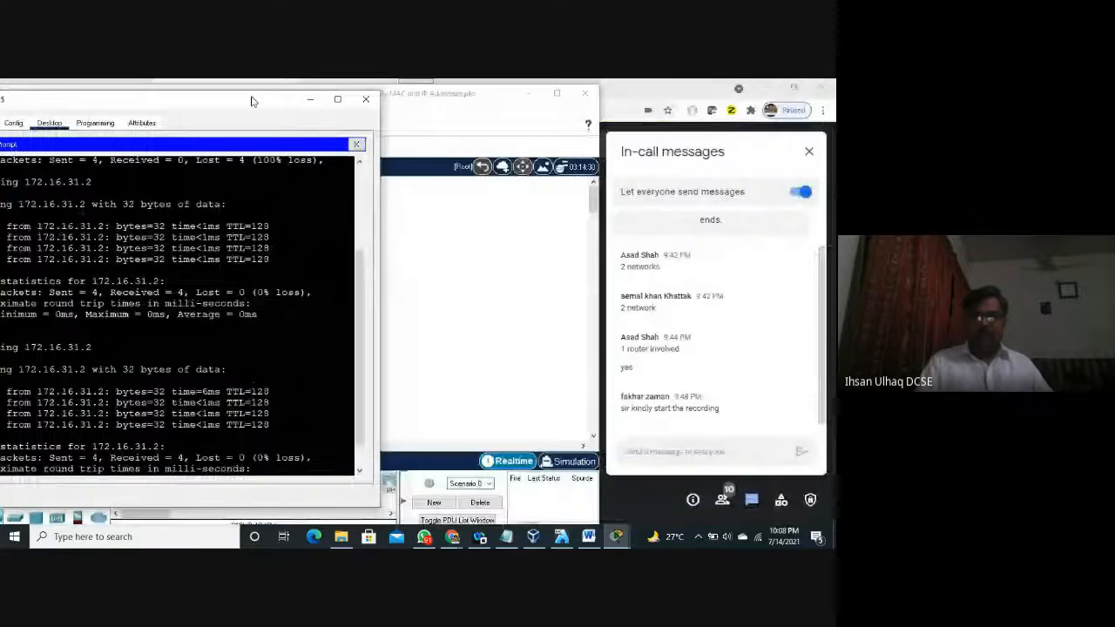
{"action": "left_click_drag", "start_coordinate": [266, 87], "coordinate": [588, 87]}
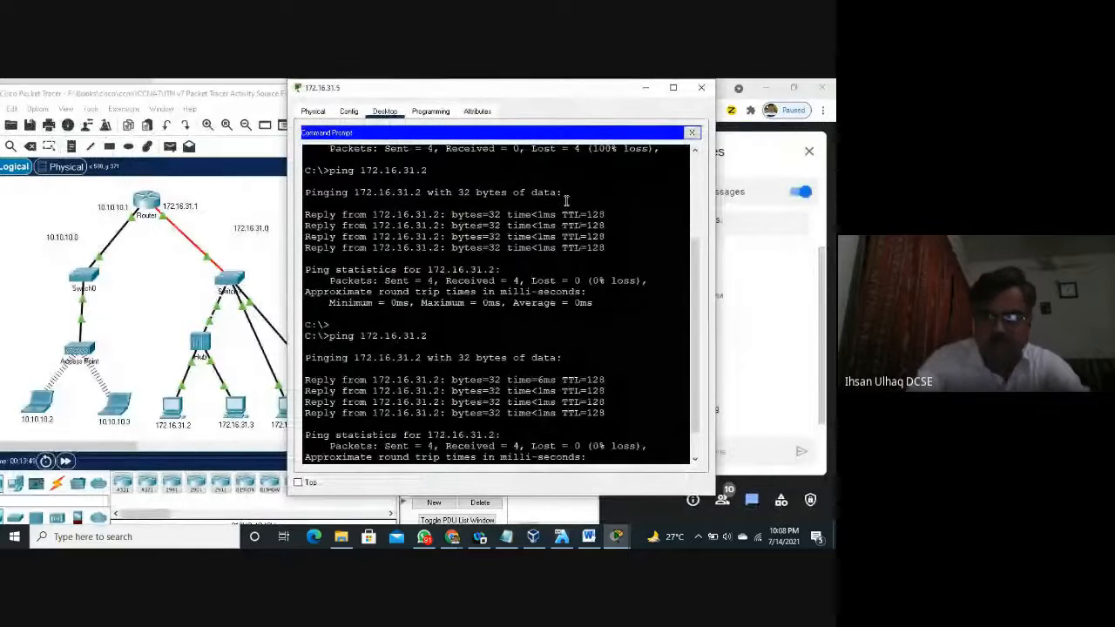
Step: Ping 10.10.10.2 from the Command Prompt of PC 172.16.31.5
{"action": "key", "text": "Return"}
{"action": "key", "text": "Return"}
{"action": "key", "text": "Return"}
{"action": "type", "text": "ping "}
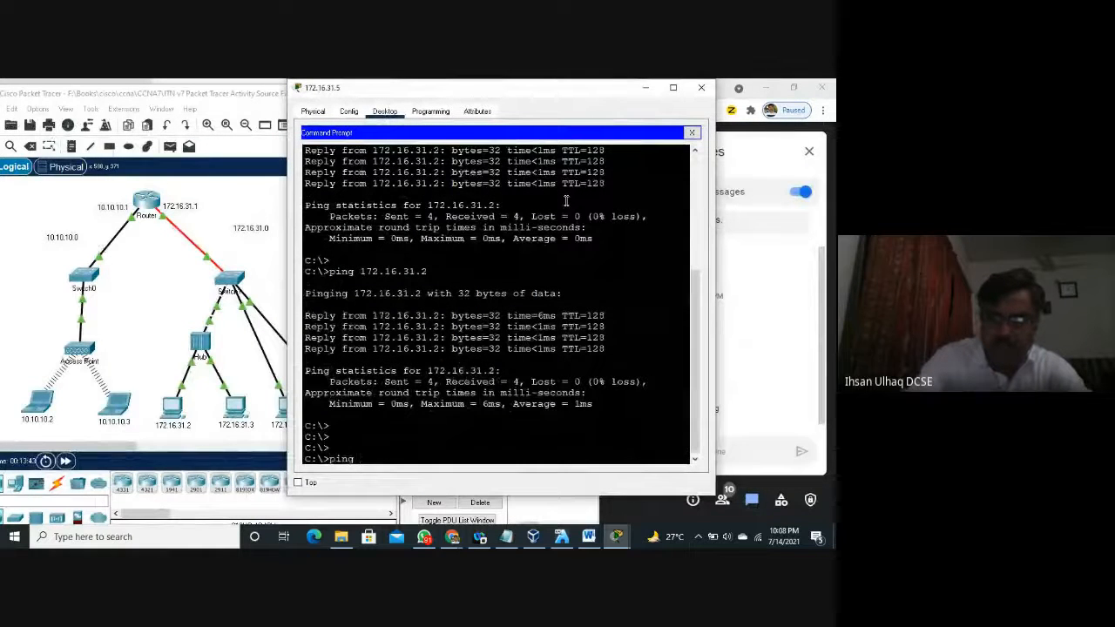
{"action": "type", "text": "10.10.10."}
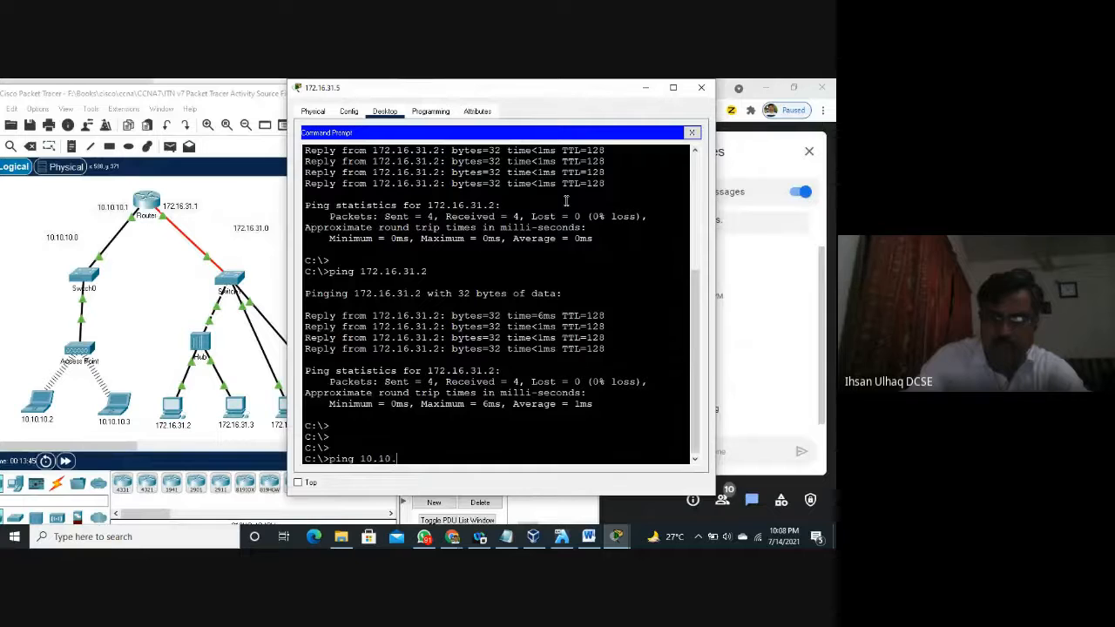
{"action": "type", "text": "2"}
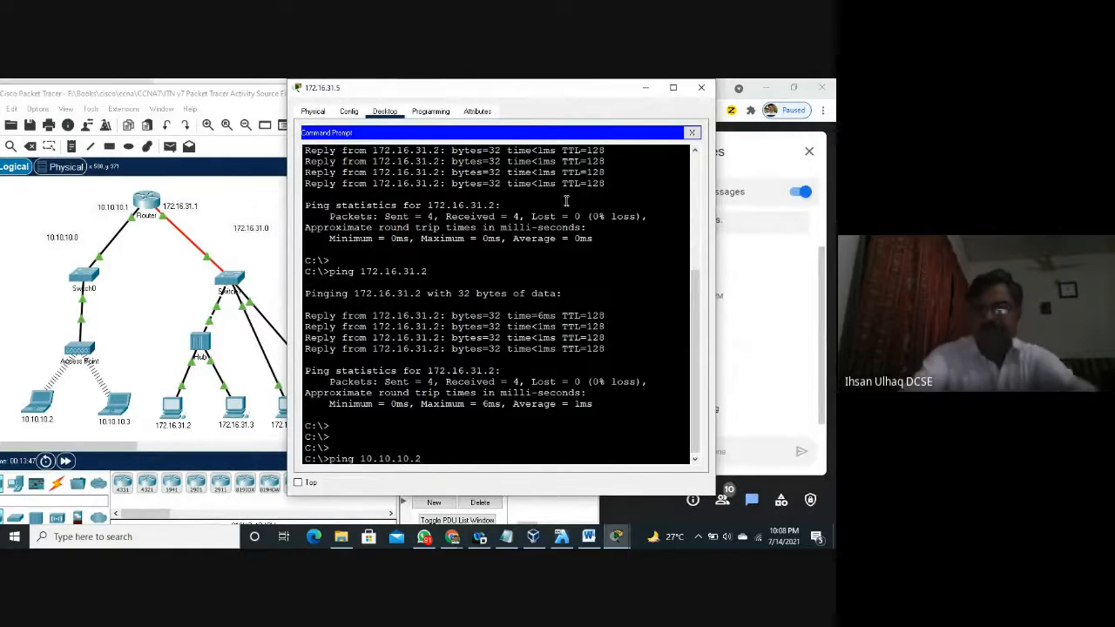
{"action": "key", "text": "Return"}
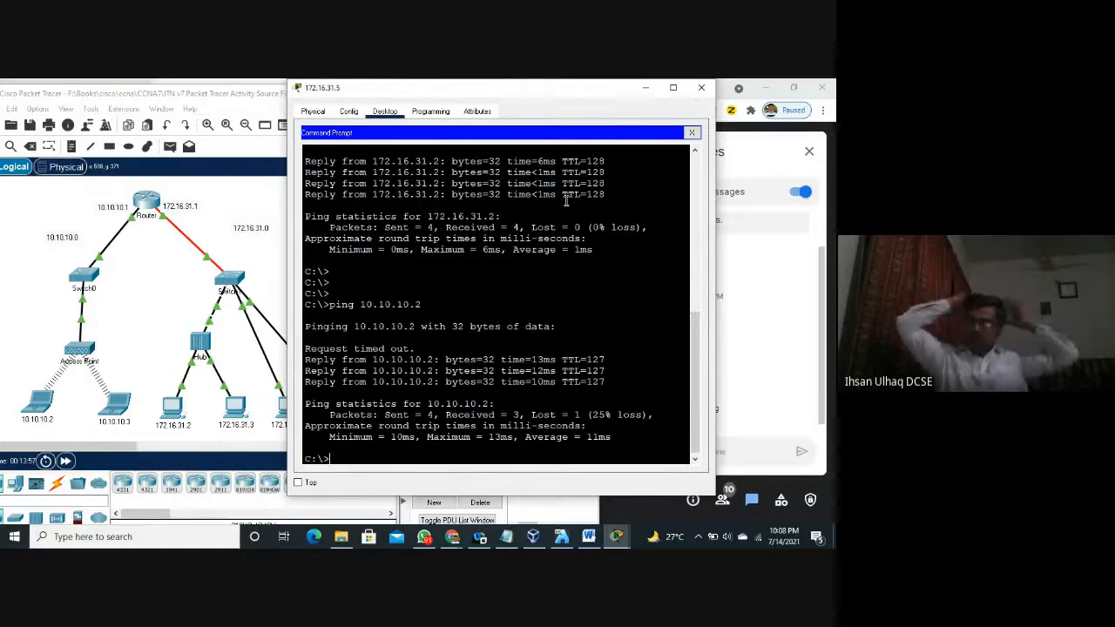
Step: Repeat the ping to 10.10.10.2, uncover the topology's 172.16.31.0 network, and minimize the PC's window
{"action": "key", "text": "Up"}
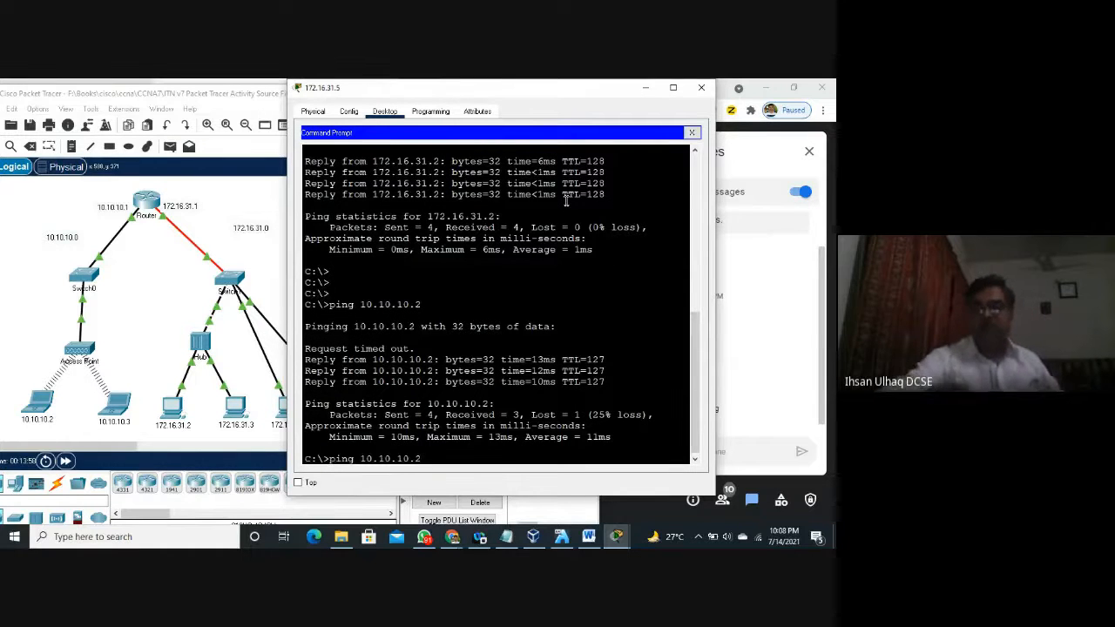
{"action": "key", "text": "Return"}
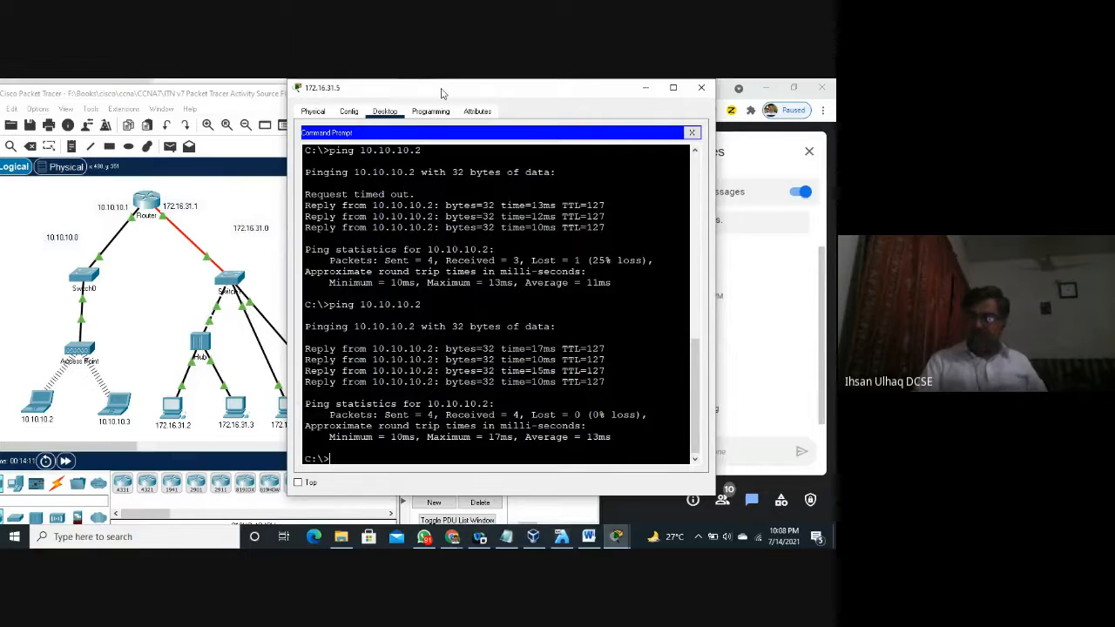
{"action": "left_click_drag", "start_coordinate": [442, 93], "coordinate": [539, 94]}
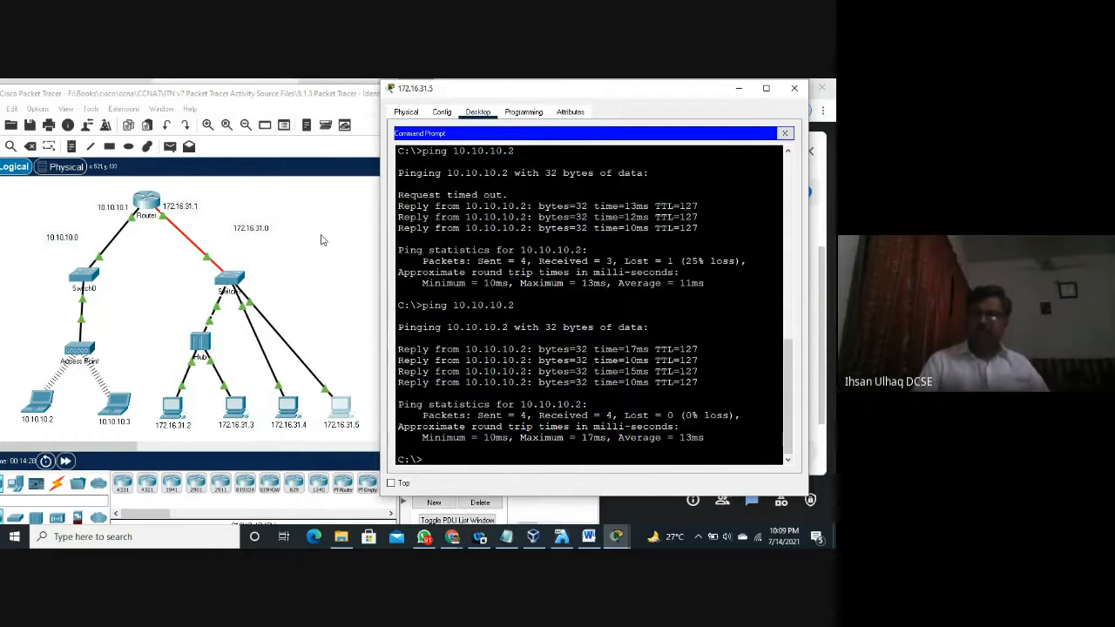
{"action": "left_click", "coordinate": [737, 92]}
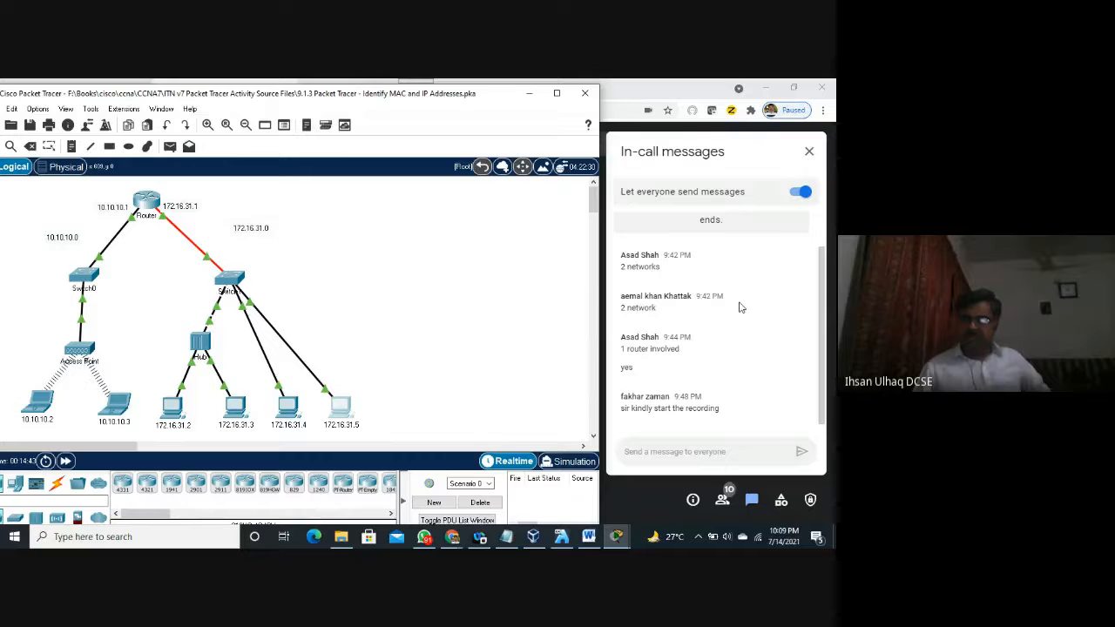
Step: Switch to the Google Meet call and show its participant list
{"action": "left_click", "coordinate": [723, 501]}
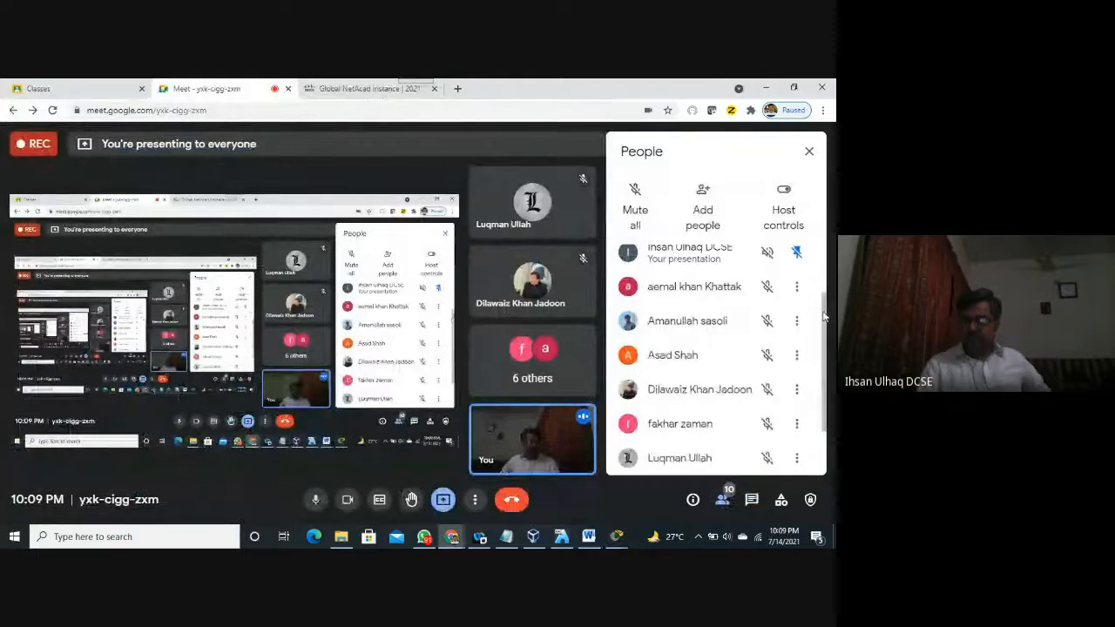
Step: Check the rest of the call's participant list, switch to Packet Tracer, and examine the topology's devices between the 172.16.31.0 and 10.10.10.0 networks
{"action": "left_click_drag", "start_coordinate": [826, 324], "coordinate": [835, 390]}
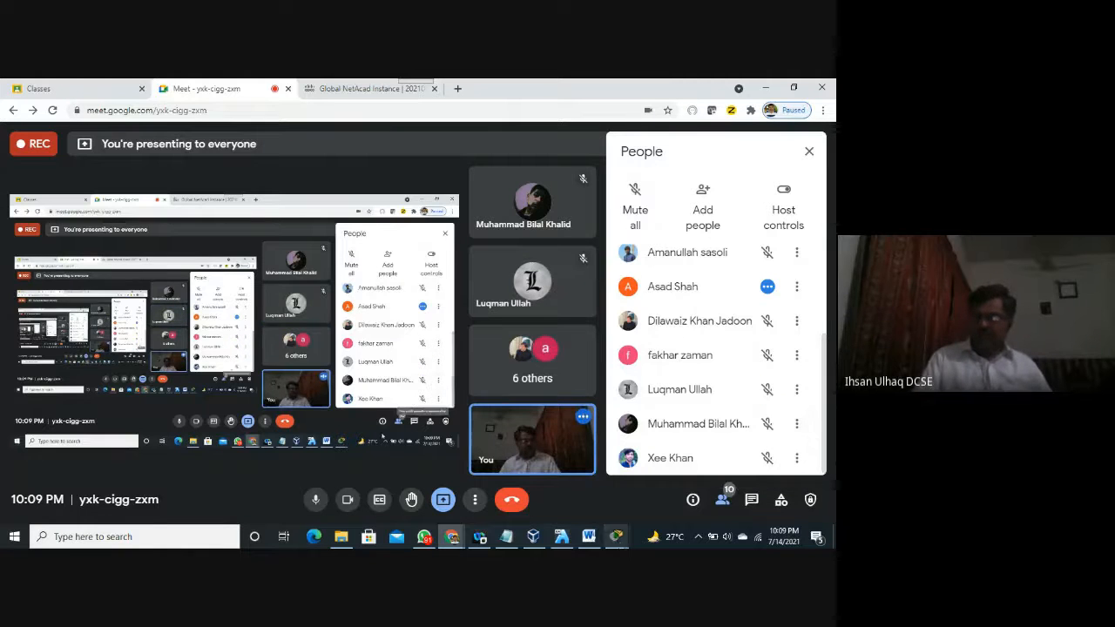
{"action": "left_click", "coordinate": [616, 537]}
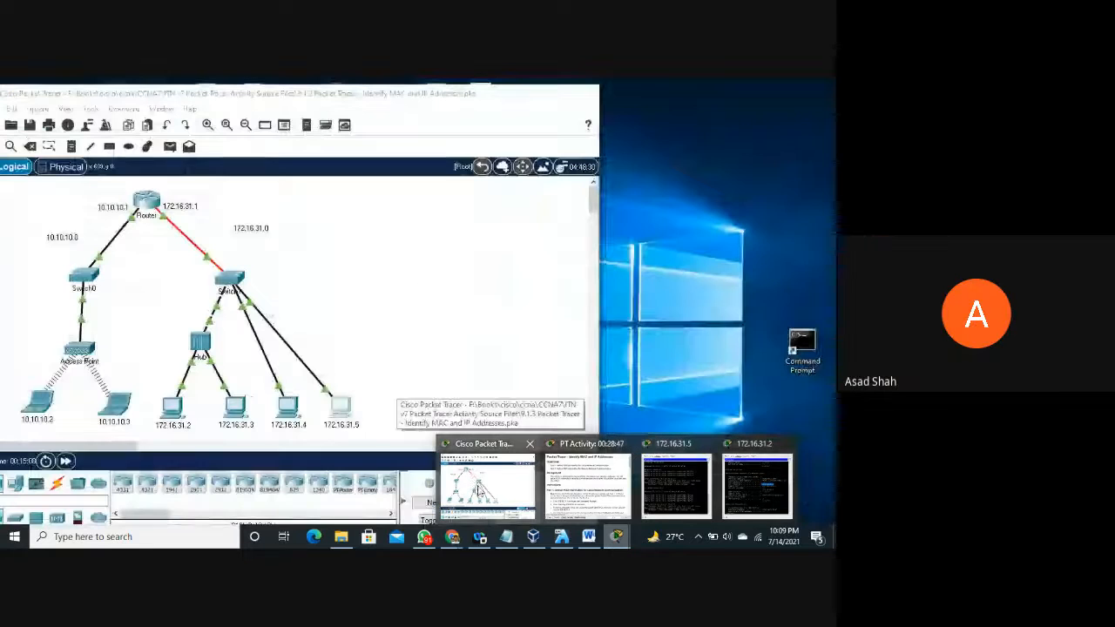
{"action": "left_click", "coordinate": [474, 488]}
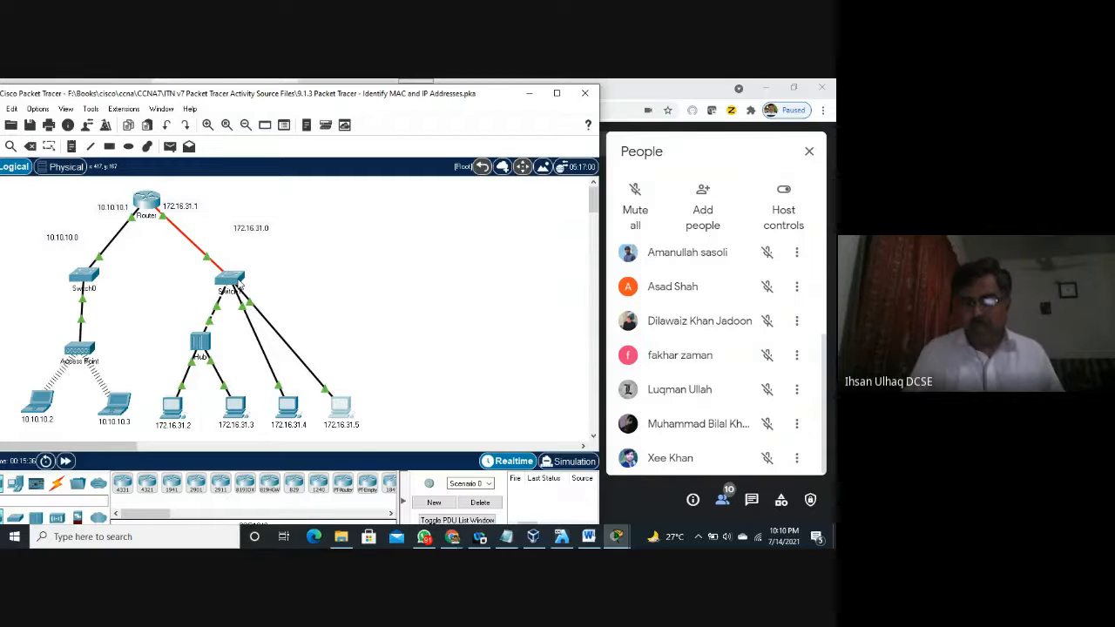
{"action": "mouse_move", "coordinate": [149, 211]}
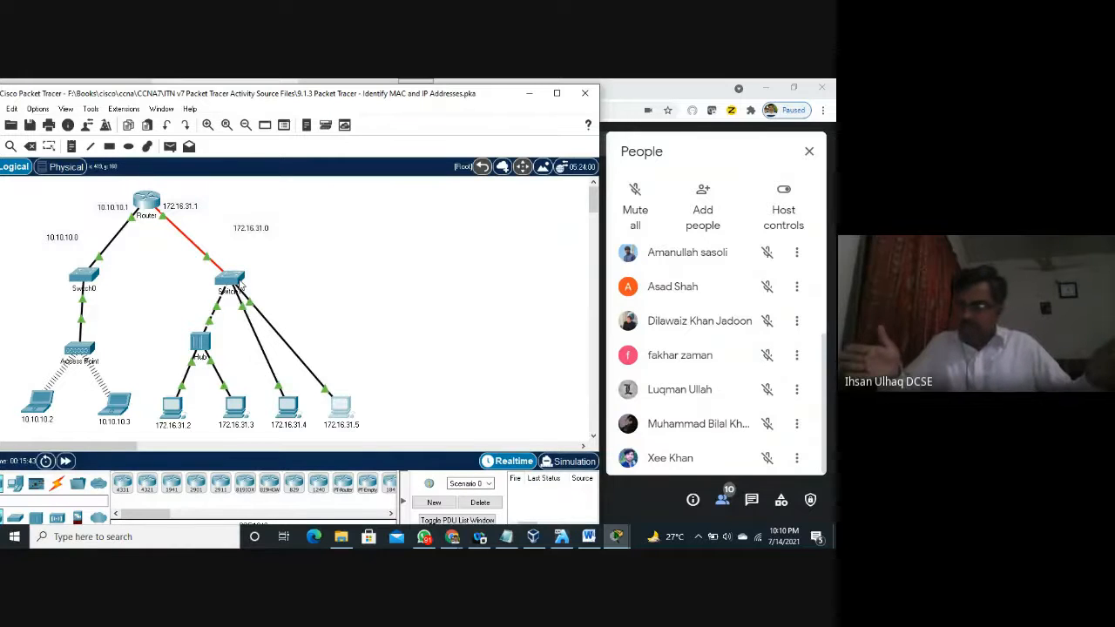
{"action": "mouse_move", "coordinate": [241, 285]}
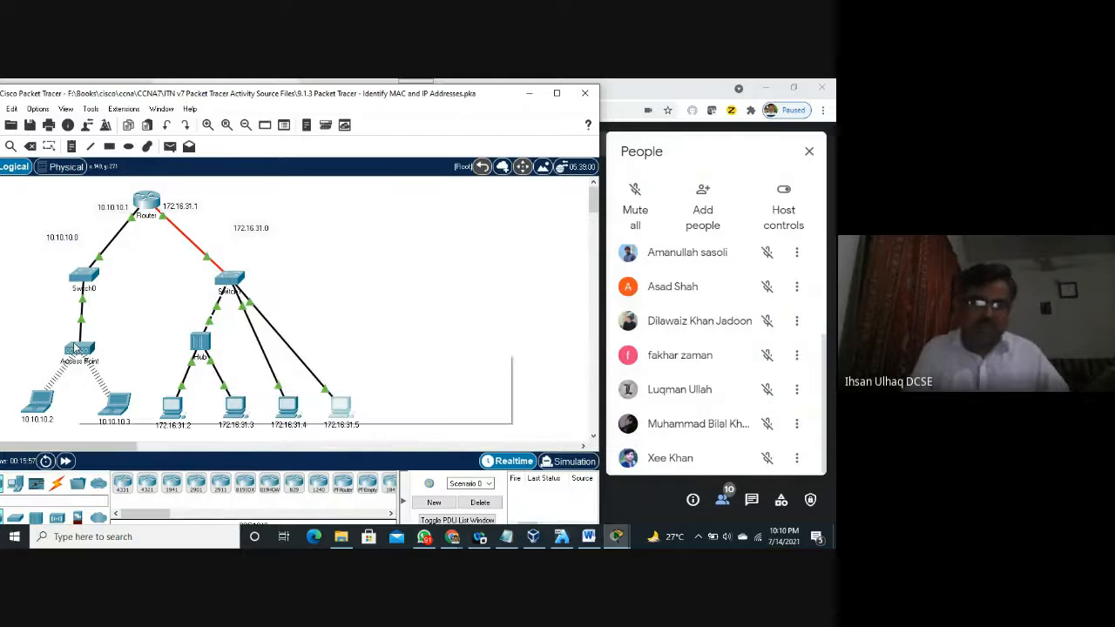
{"action": "mouse_move", "coordinate": [75, 349]}
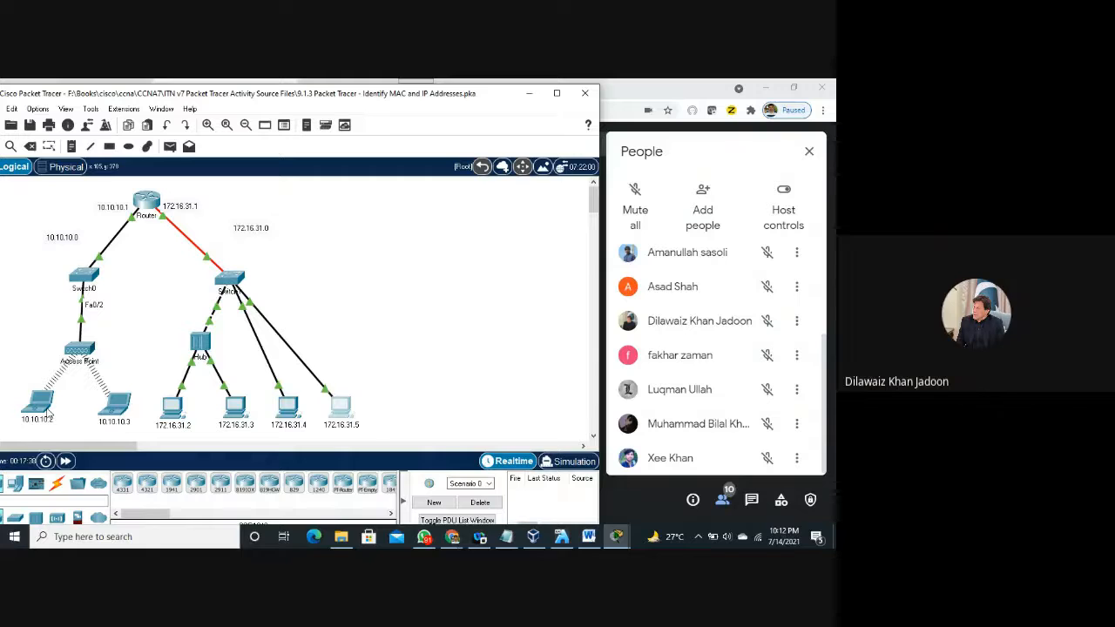
{"action": "mouse_move", "coordinate": [48, 413]}
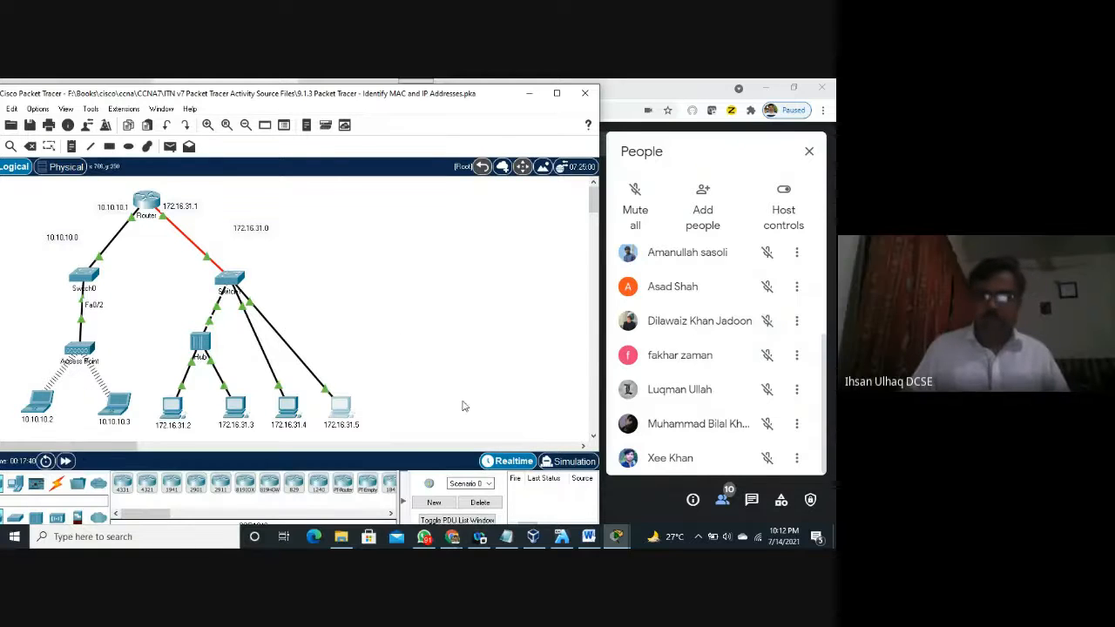
Step: Switch to Simulation mode and open PC 172.16.31.5's Command Prompt at its latest prompt line
{"action": "left_click", "coordinate": [567, 464]}
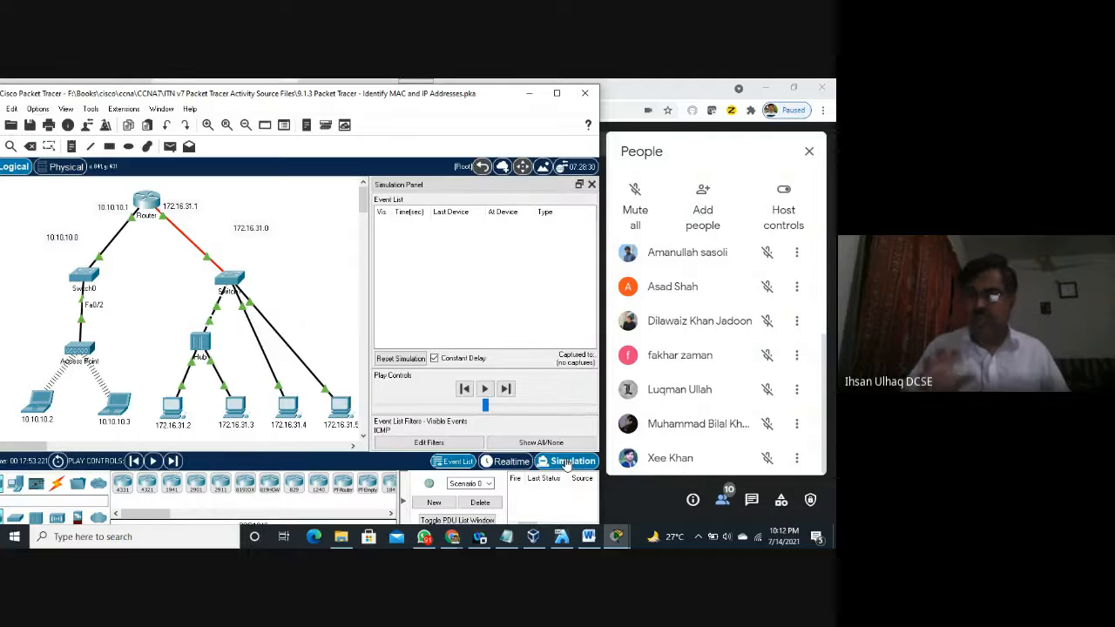
{"action": "left_click", "coordinate": [342, 415]}
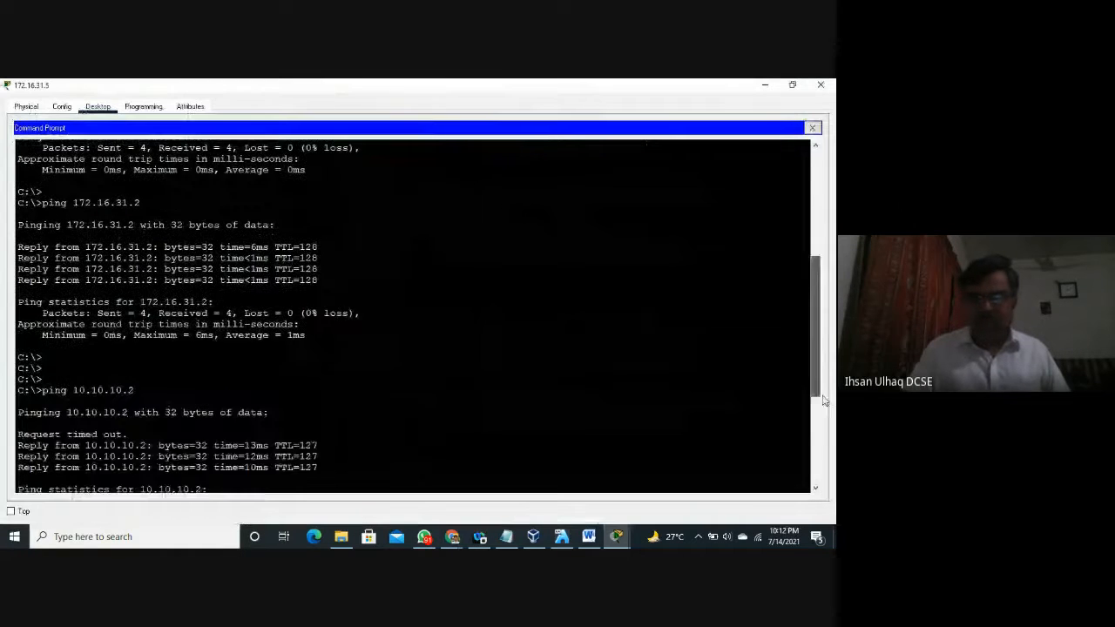
{"action": "left_click_drag", "start_coordinate": [822, 398], "coordinate": [823, 485]}
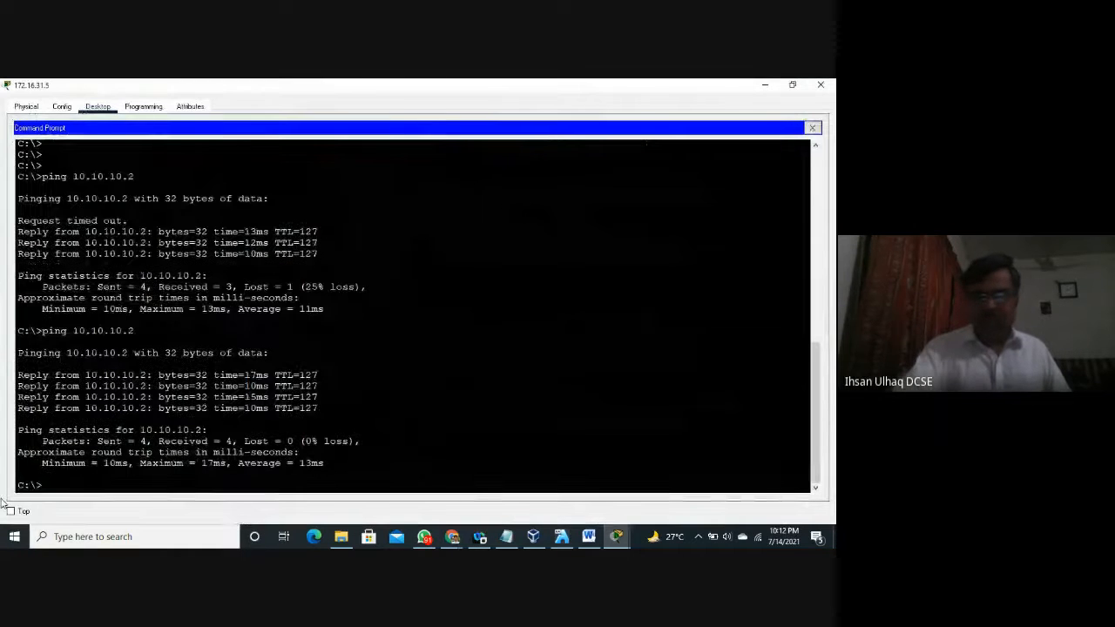
Step: Ping 10.10.10.2 from PC 172.16.31.5 with its window restored and moved aside, and minimize the window to uncover the topology
{"action": "key", "text": "Up"}
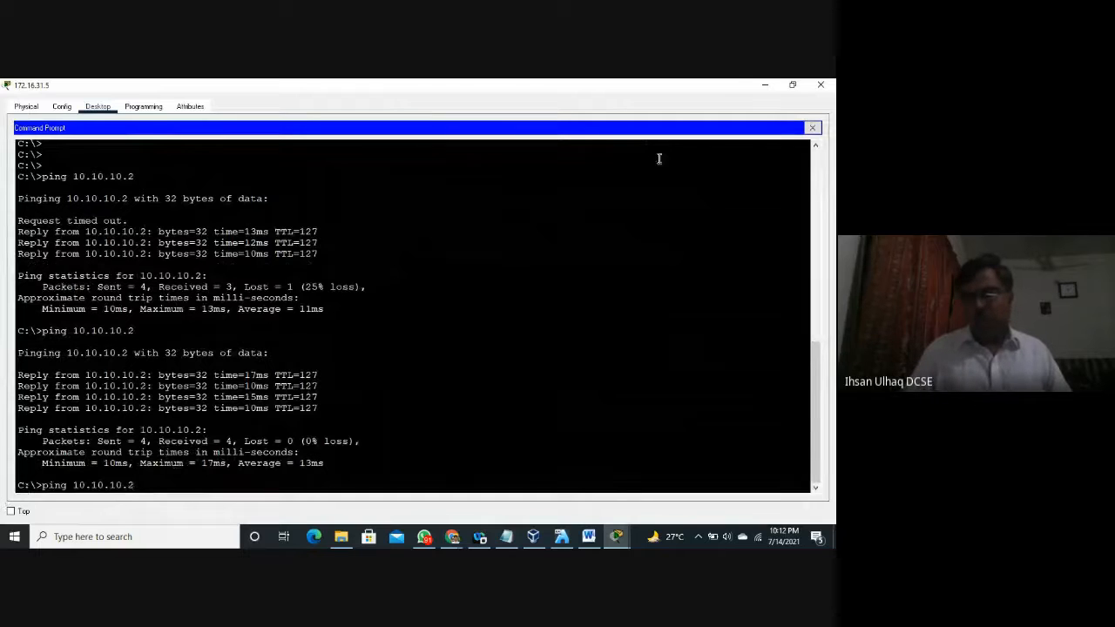
{"action": "left_click", "coordinate": [793, 86]}
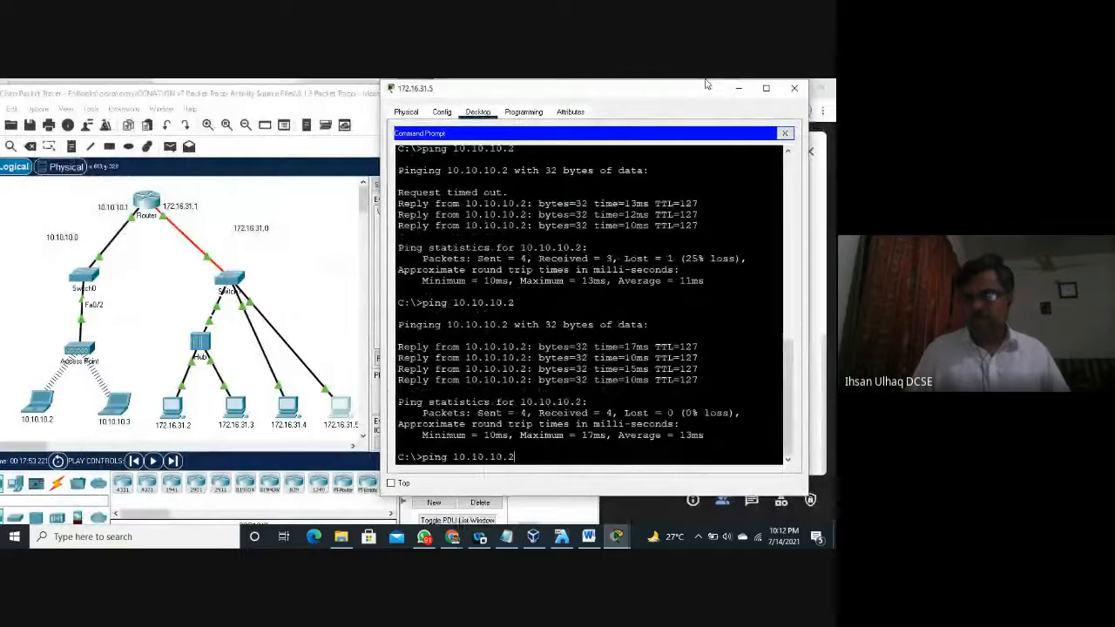
{"action": "left_click_drag", "start_coordinate": [681, 89], "coordinate": [242, 85]}
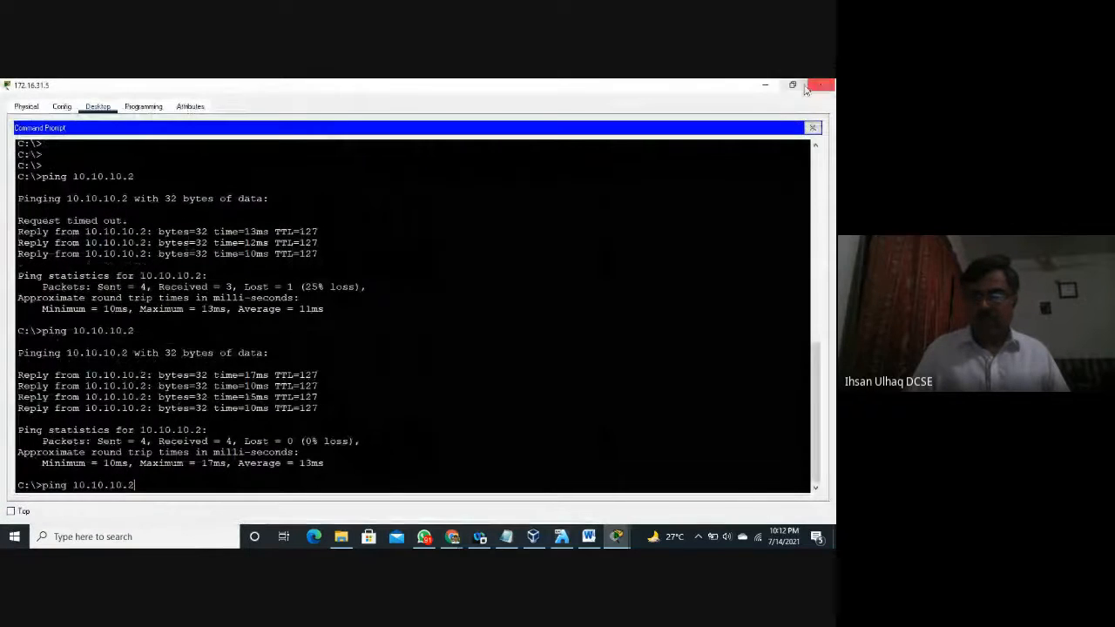
{"action": "left_click", "coordinate": [790, 92]}
{"action": "left_click_drag", "start_coordinate": [670, 96], "coordinate": [255, 93]}
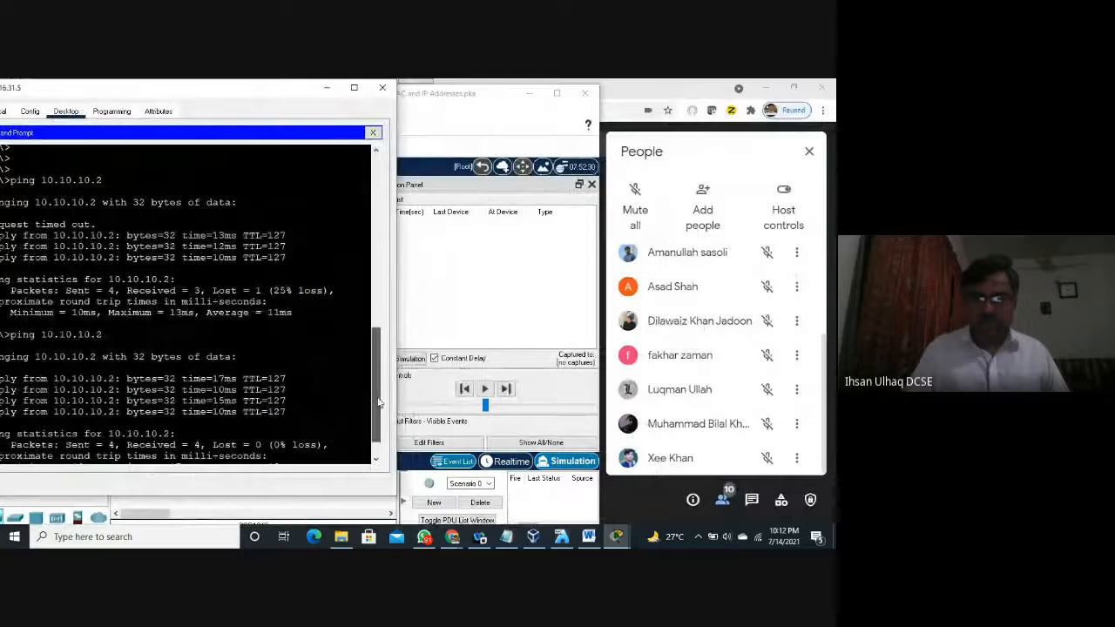
{"action": "key", "text": "Up"}
{"action": "key", "text": "Return"}
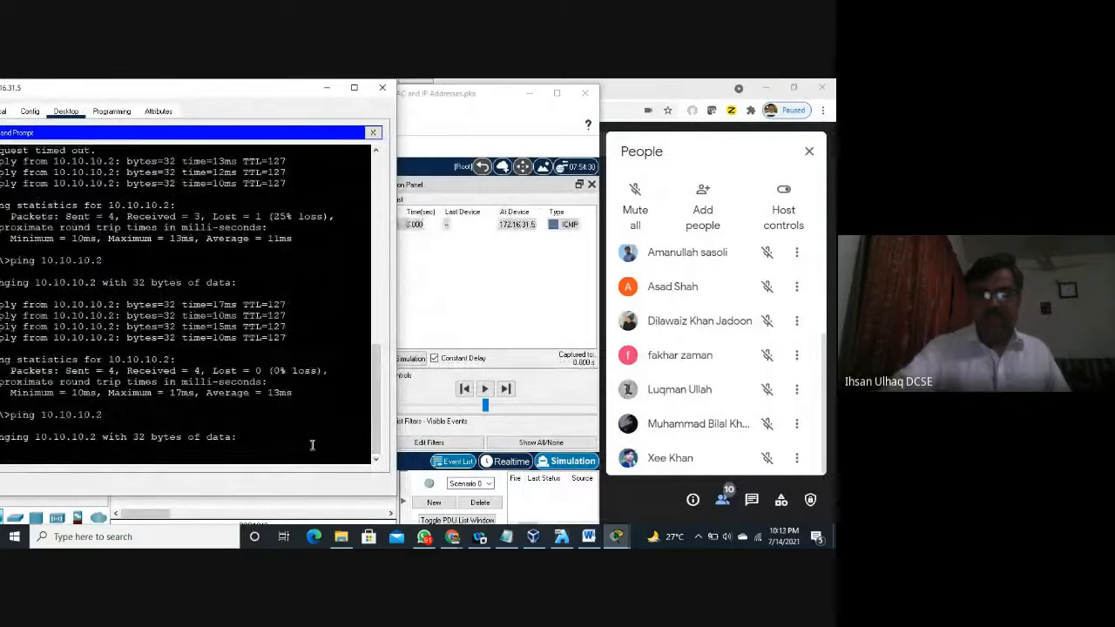
{"action": "left_click", "coordinate": [327, 88]}
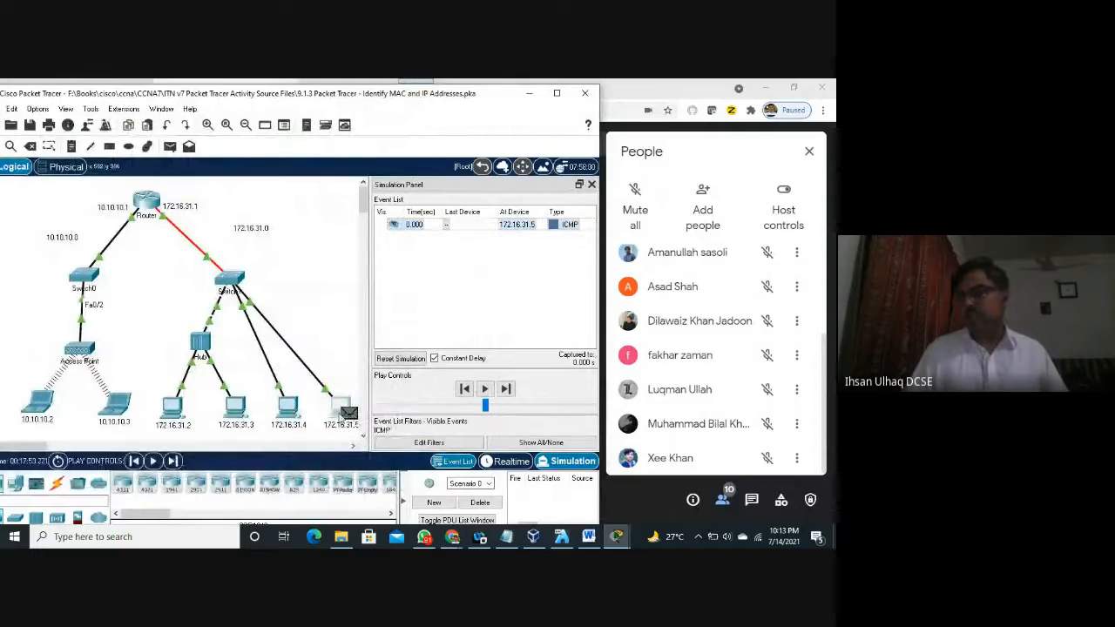
Step: Advance the simulation two events so the ICMP packet travels through Switch1 to the Router, and examine its path in the topology
{"action": "left_click", "coordinate": [505, 389]}
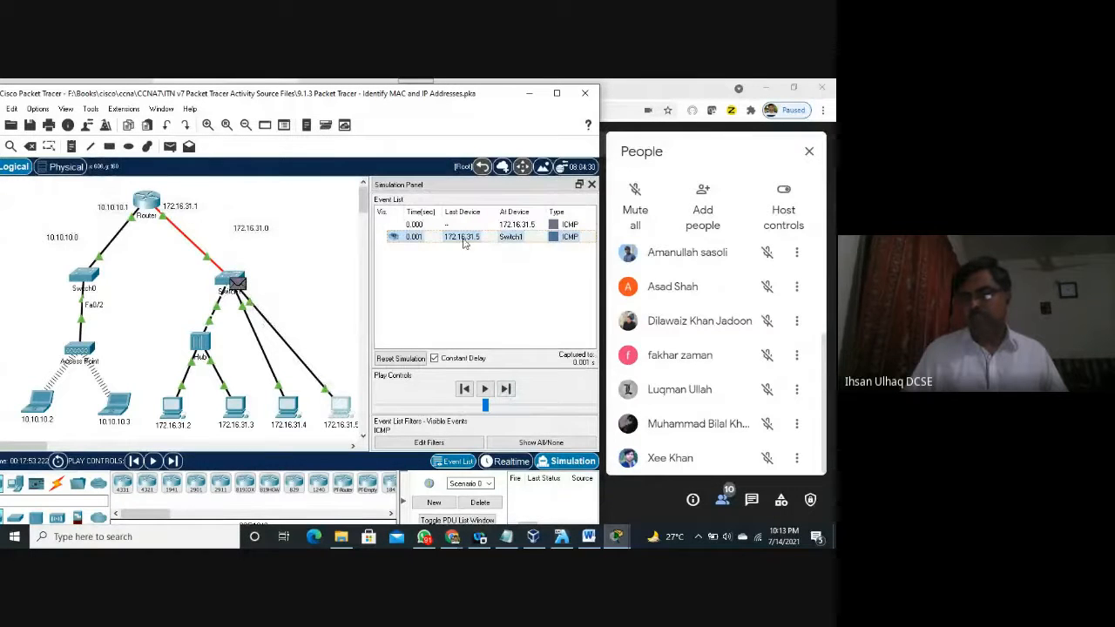
{"action": "left_click", "coordinate": [507, 390]}
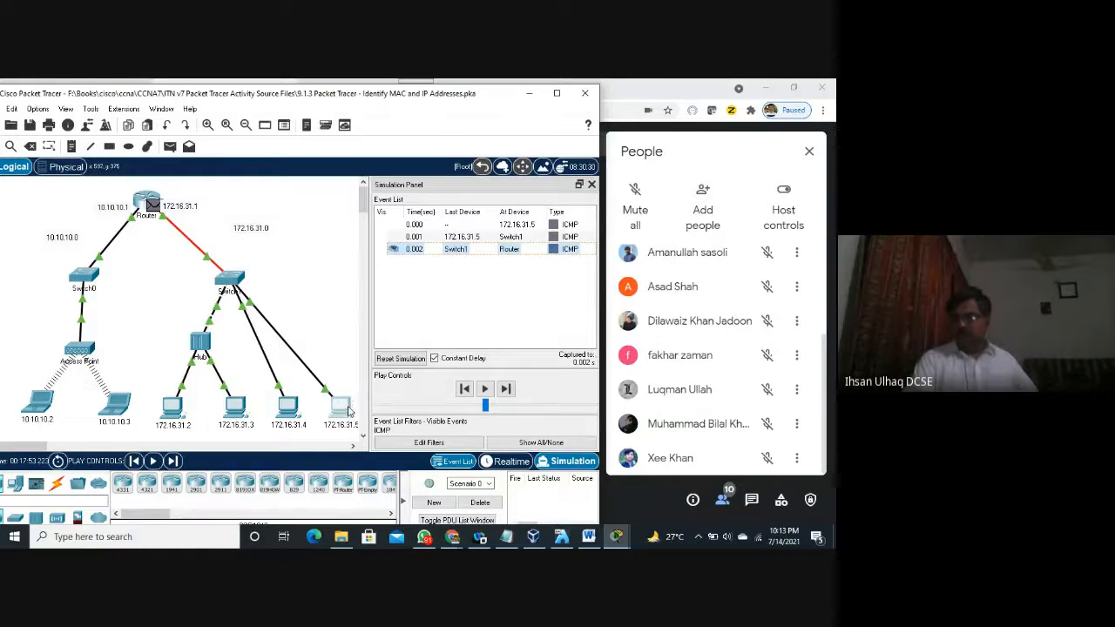
{"action": "mouse_move", "coordinate": [347, 410]}
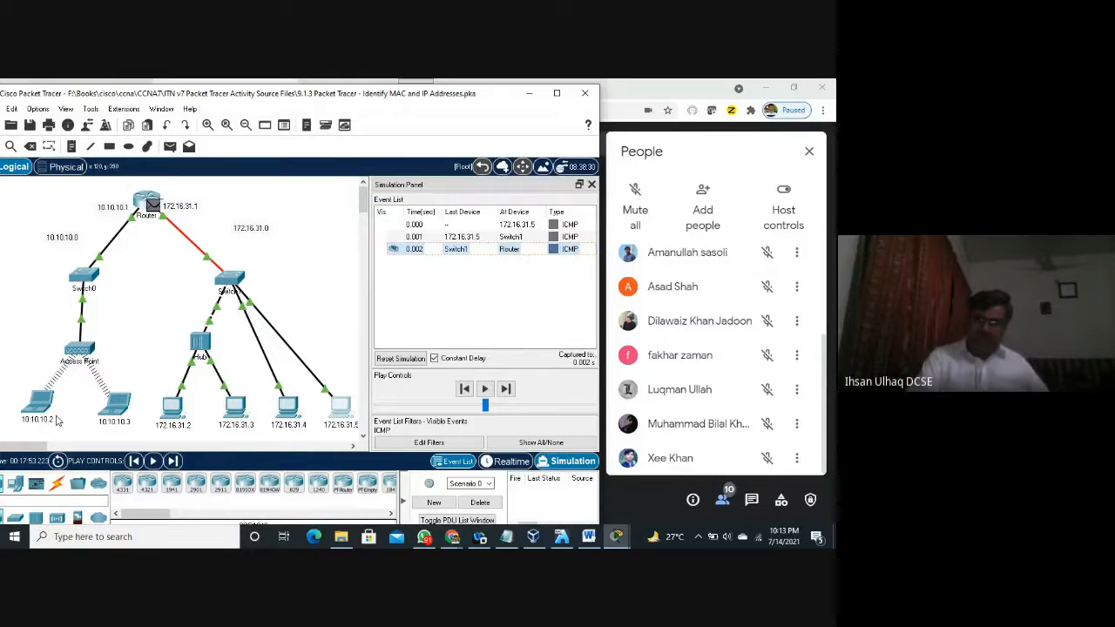
{"action": "mouse_move", "coordinate": [46, 424]}
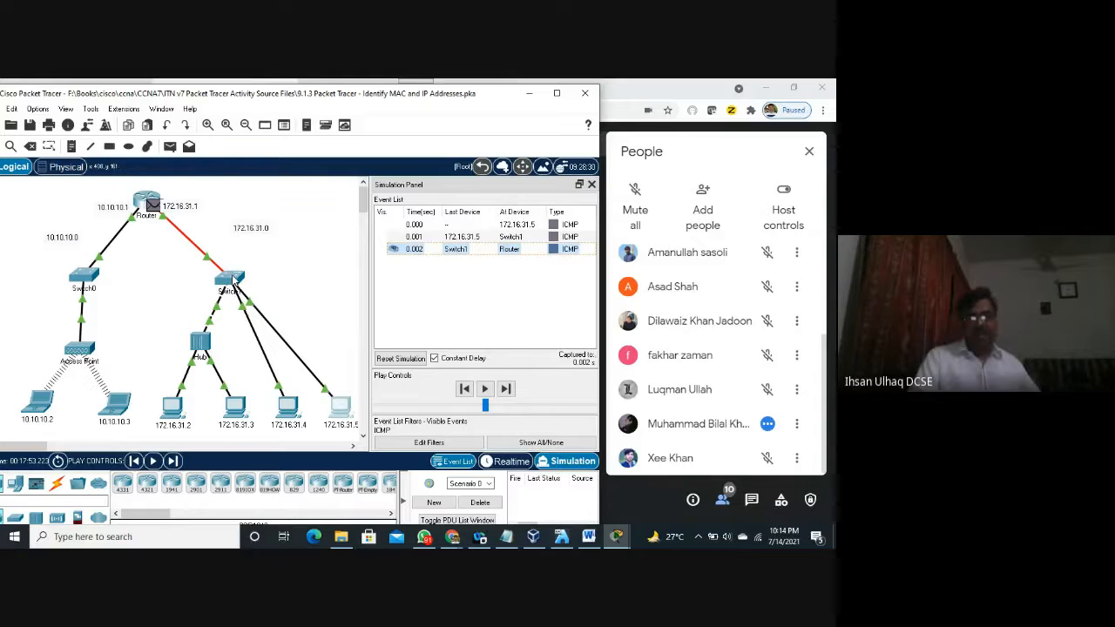
{"action": "mouse_move", "coordinate": [231, 275]}
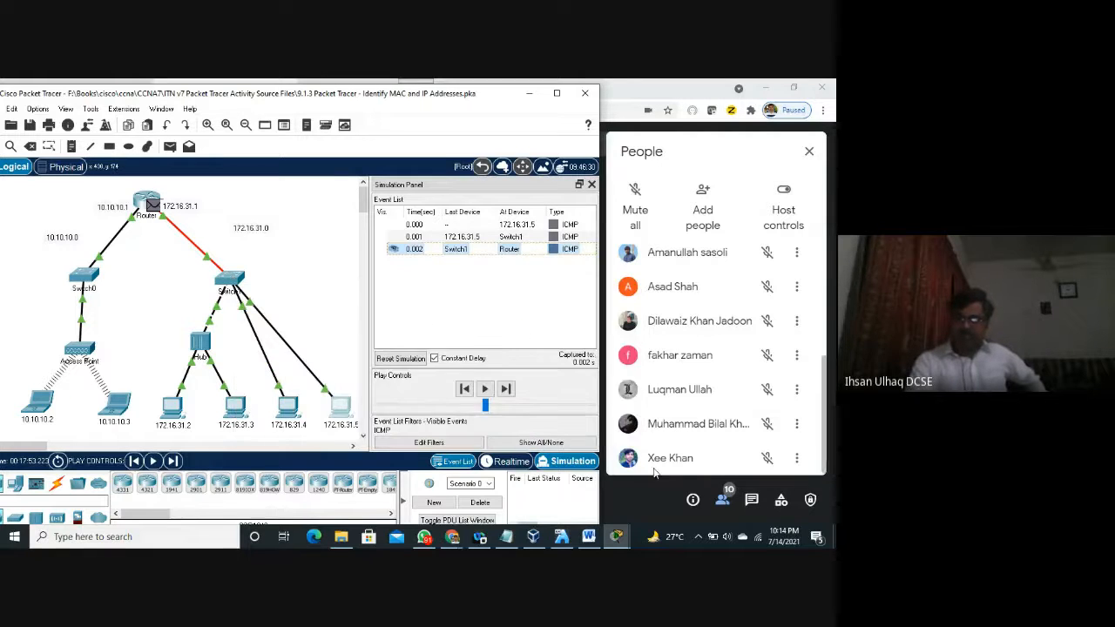
Step: Read the in-call messages in Google Meet, close the message pane, and return to the Packet Tracer topology
{"action": "left_click", "coordinate": [752, 502]}
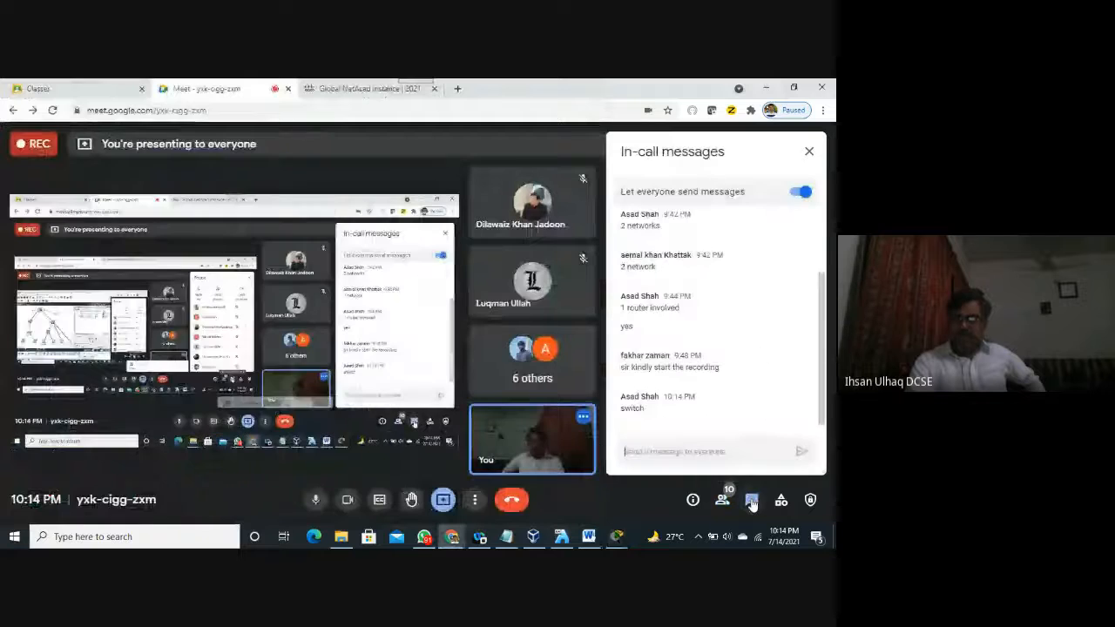
{"action": "left_click", "coordinate": [810, 153]}
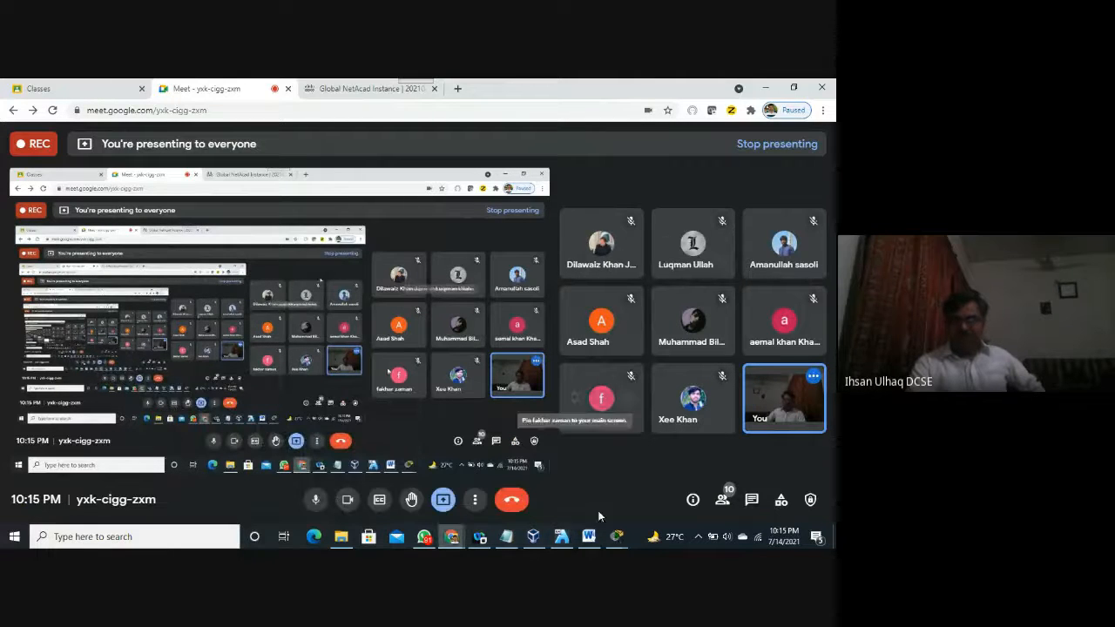
{"action": "mouse_move", "coordinate": [616, 538]}
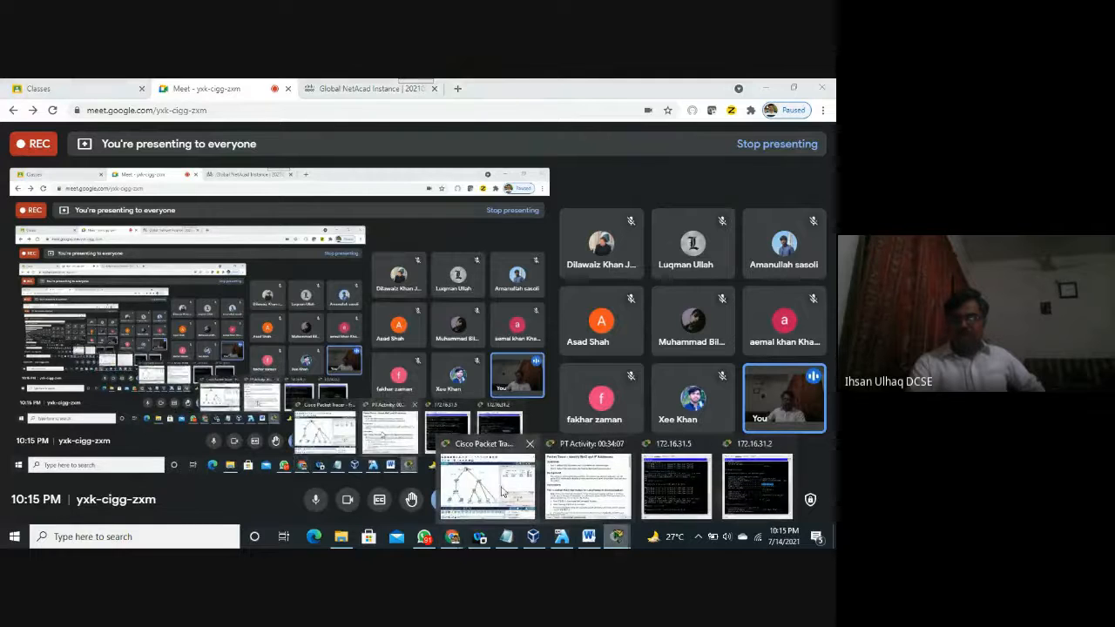
{"action": "left_click", "coordinate": [487, 495]}
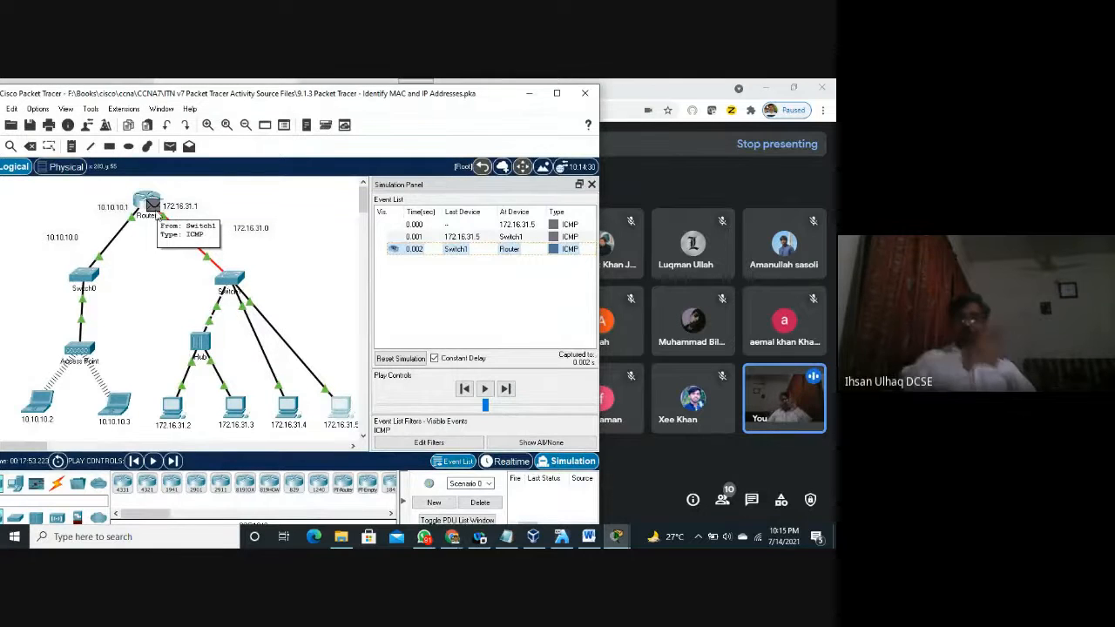
Step: Examine the PDU information at device 172.16.31.5, reading the outbound Layer 3 and Layer 2 addresses, and close it
{"action": "left_click", "coordinate": [522, 227]}
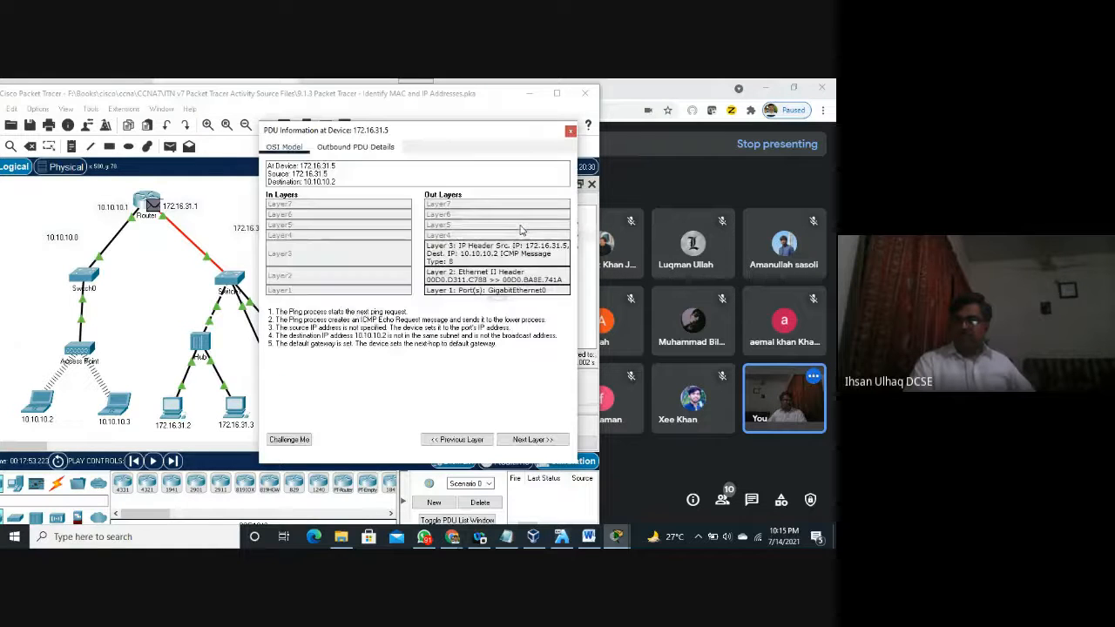
{"action": "left_click_drag", "start_coordinate": [497, 137], "coordinate": [534, 133]}
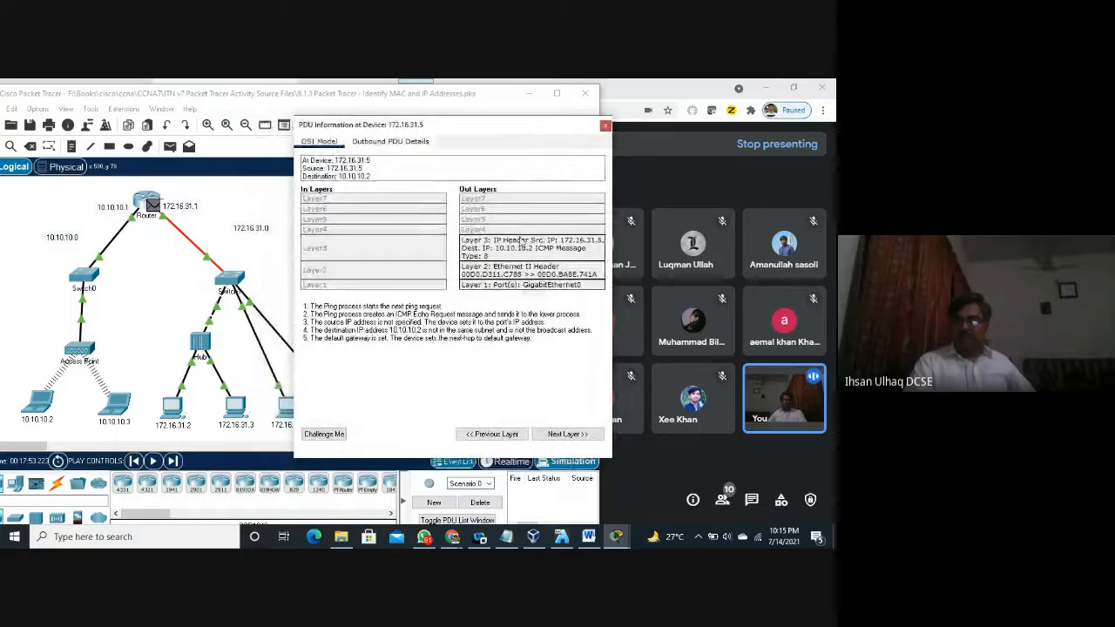
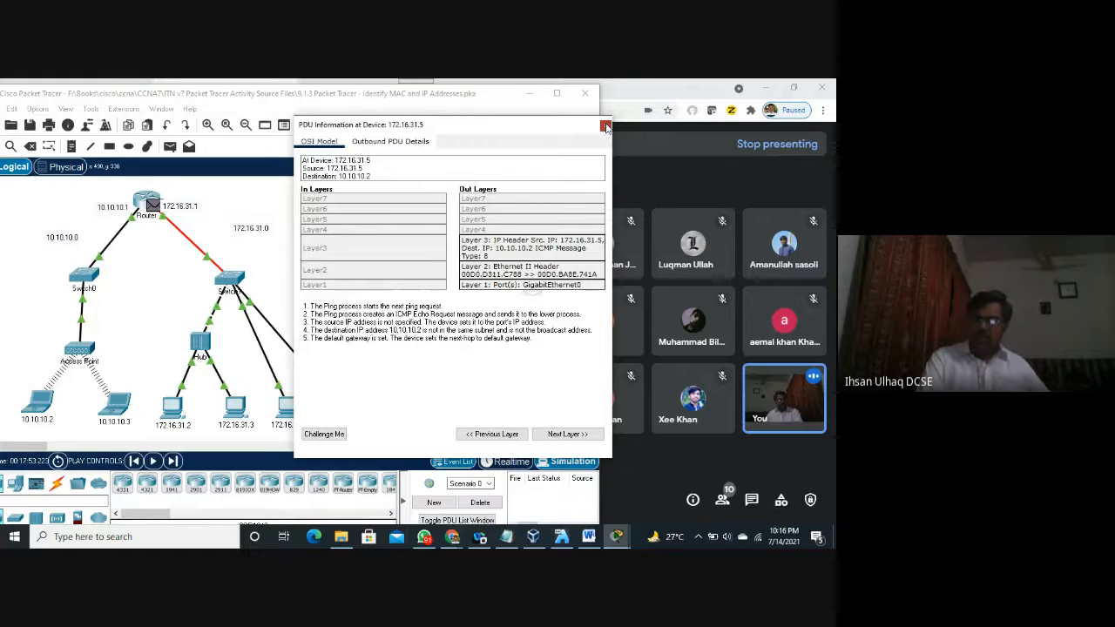
{"action": "left_click", "coordinate": [606, 127]}
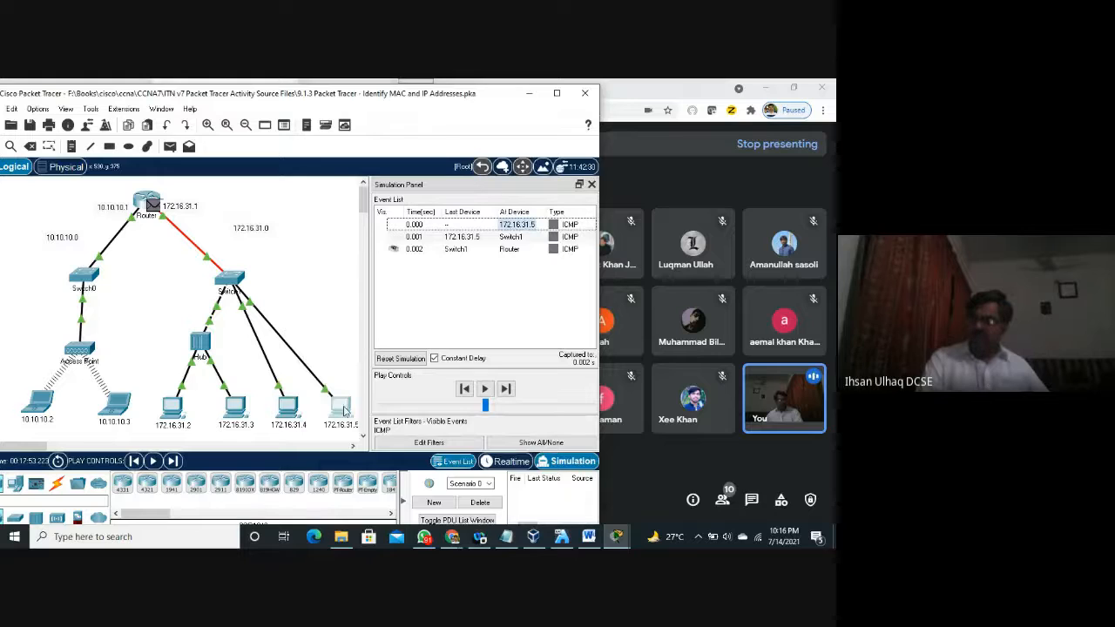
{"action": "mouse_move", "coordinate": [345, 409]}
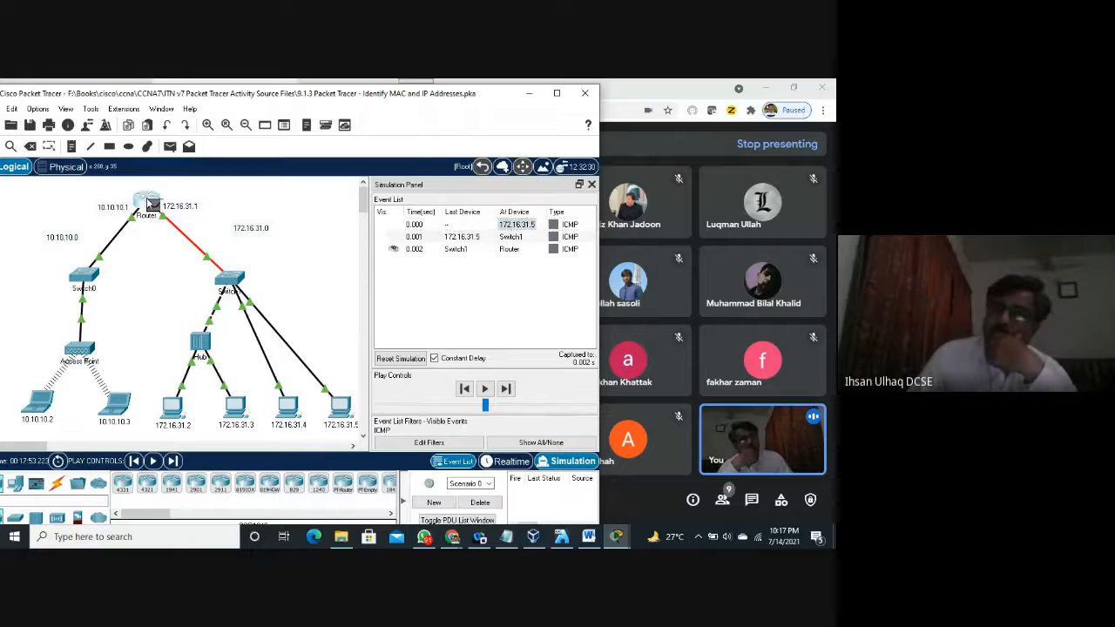
Step: Open the Router's command line interface and enter privileged EXEC mode with the enable command
{"action": "left_click", "coordinate": [150, 203]}
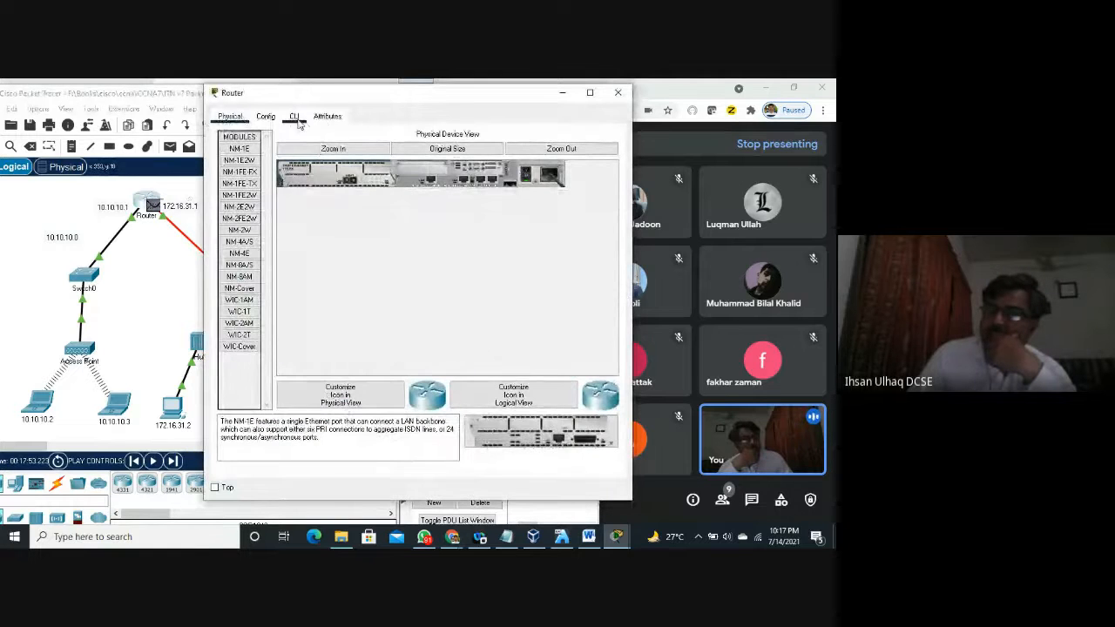
{"action": "left_click", "coordinate": [296, 119]}
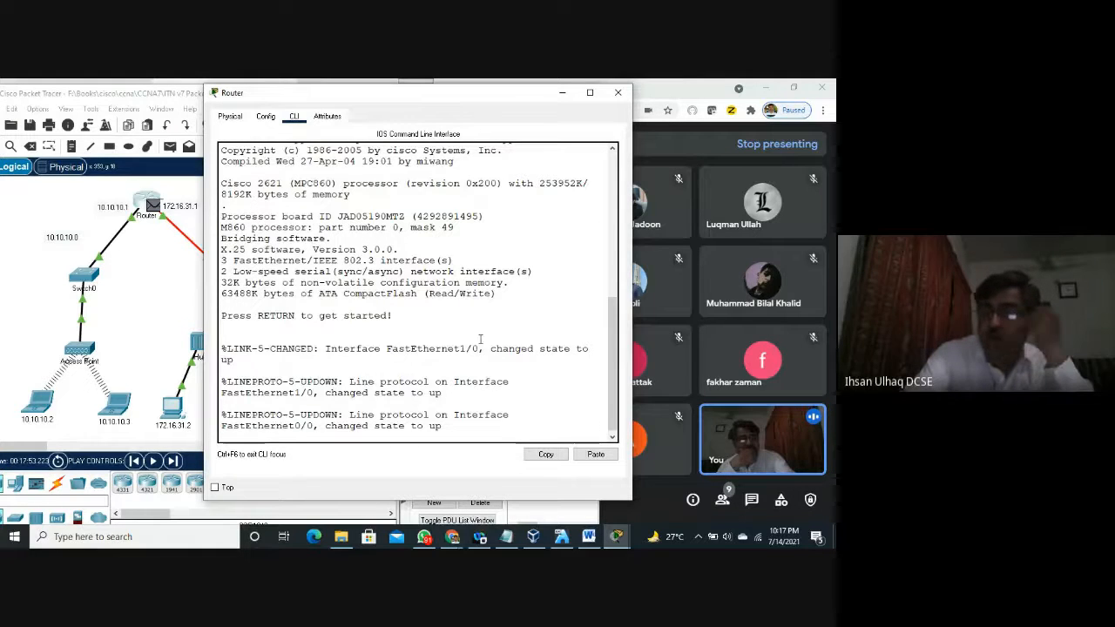
{"action": "key", "text": "Return"}
{"action": "key", "text": "Return"}
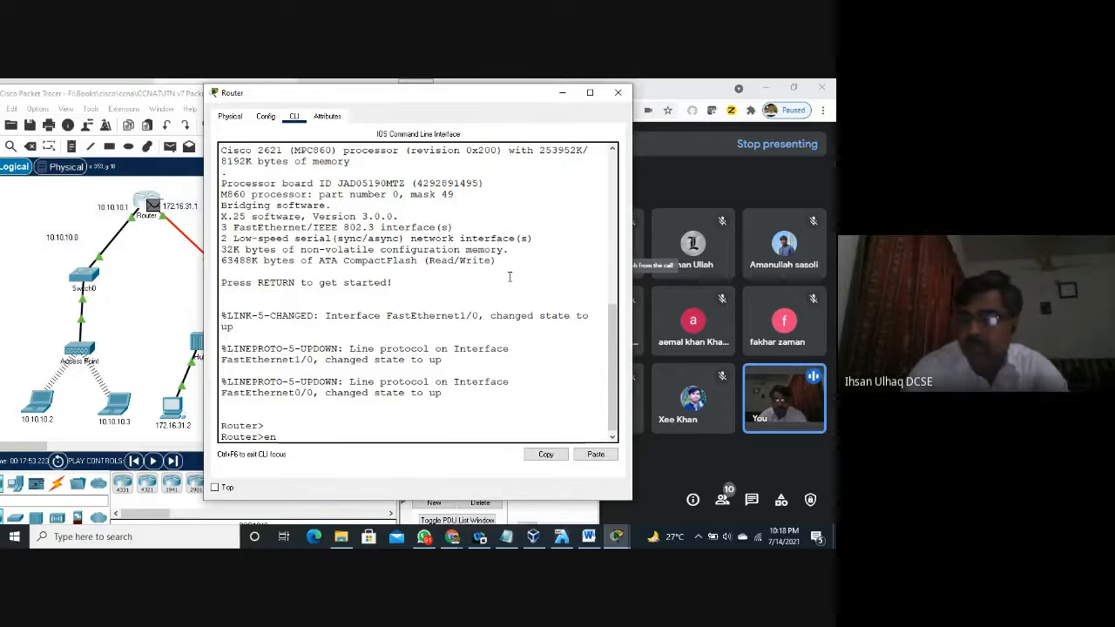
{"action": "key", "text": "Tab"}
{"action": "key", "text": "Return"}
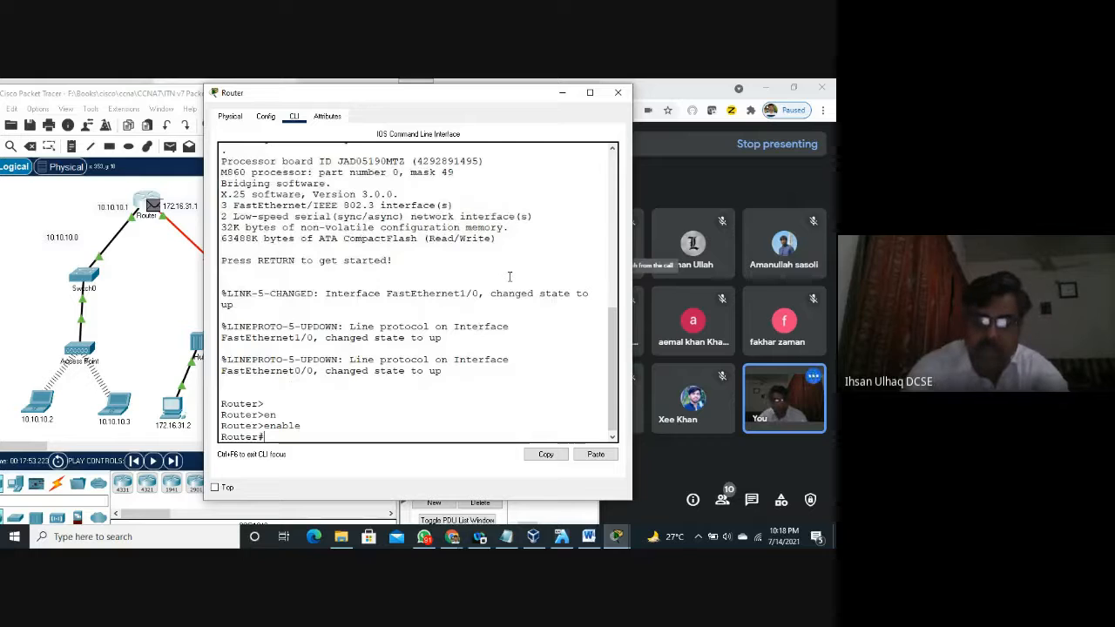
Step: Run show interfaces on the Router, examine the FastEthernet0/0 hardware address, and advance to the following interface's details
{"action": "type", "text": "show"}
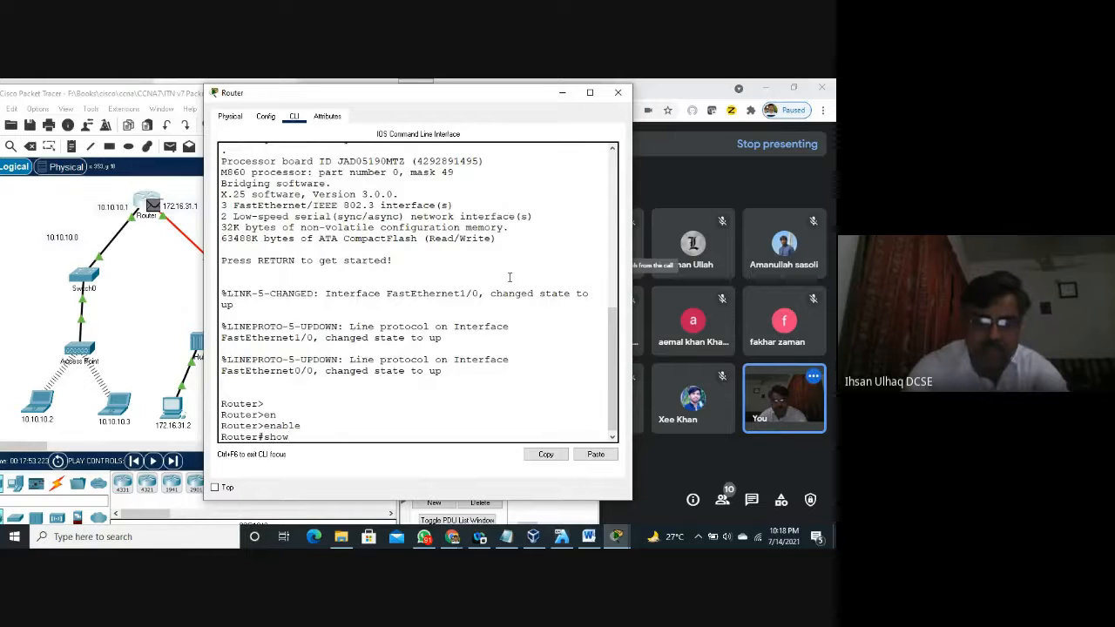
{"action": "type", "text": "in"}
{"action": "key", "text": "BackSpace"}
{"action": "key", "text": "BackSpace"}
{"action": "type", "text": "i"}
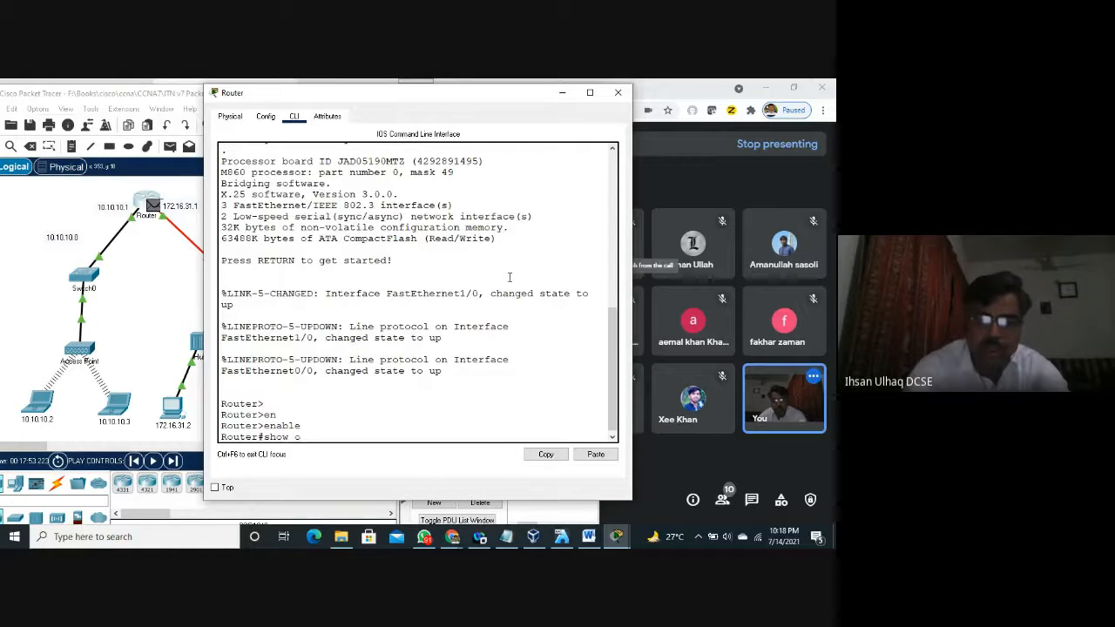
{"action": "type", "text": "n"}
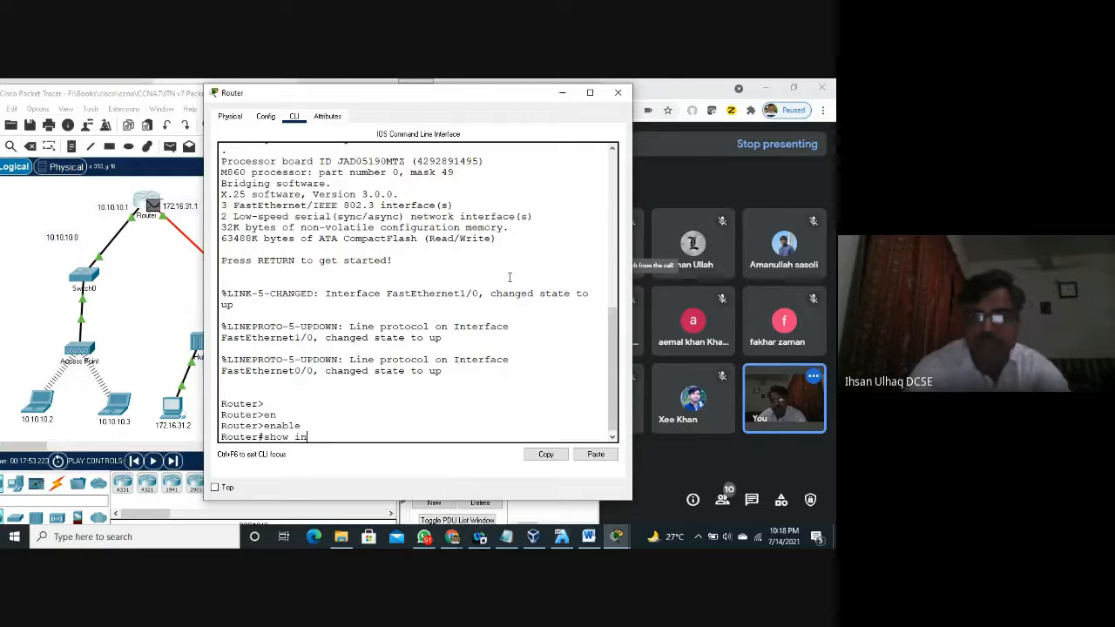
{"action": "key", "text": "Tab"}
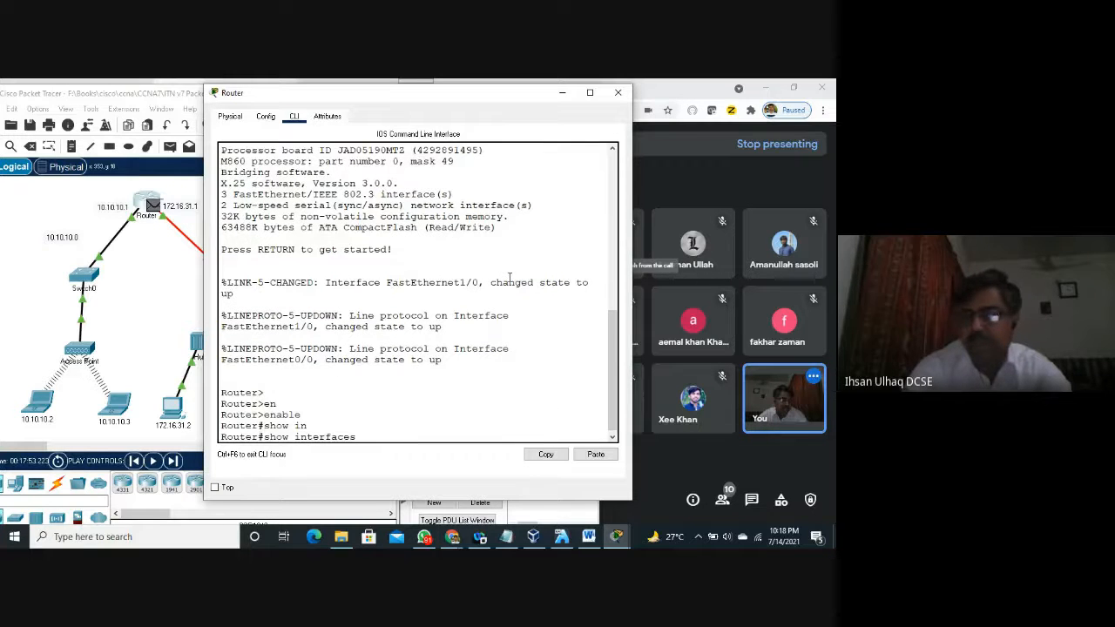
{"action": "key", "text": "Return"}
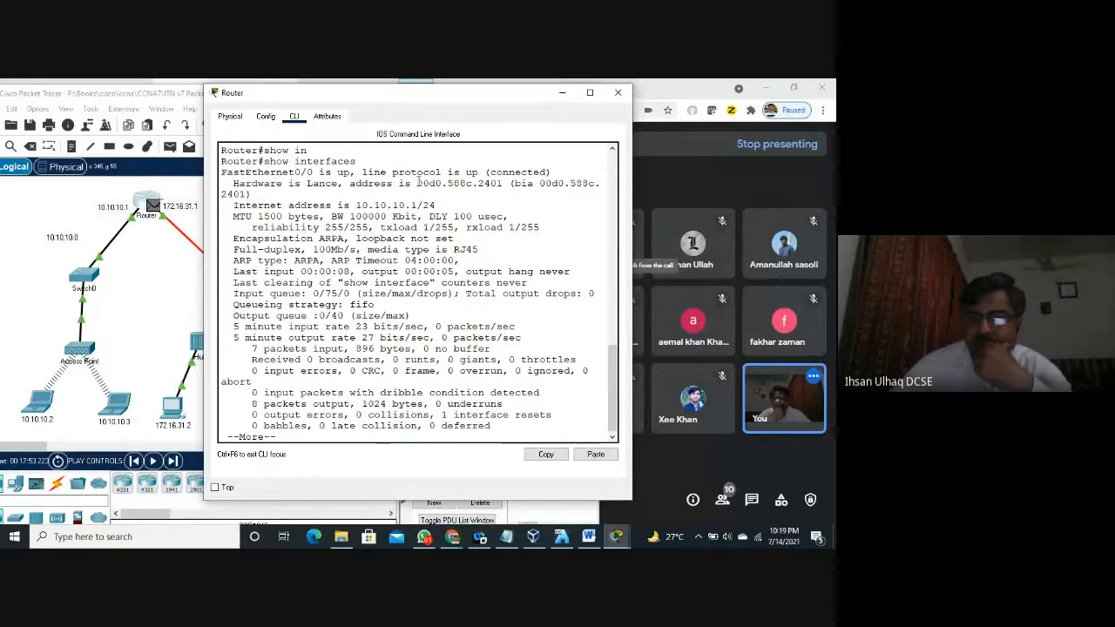
{"action": "left_click_drag", "start_coordinate": [417, 183], "coordinate": [504, 184]}
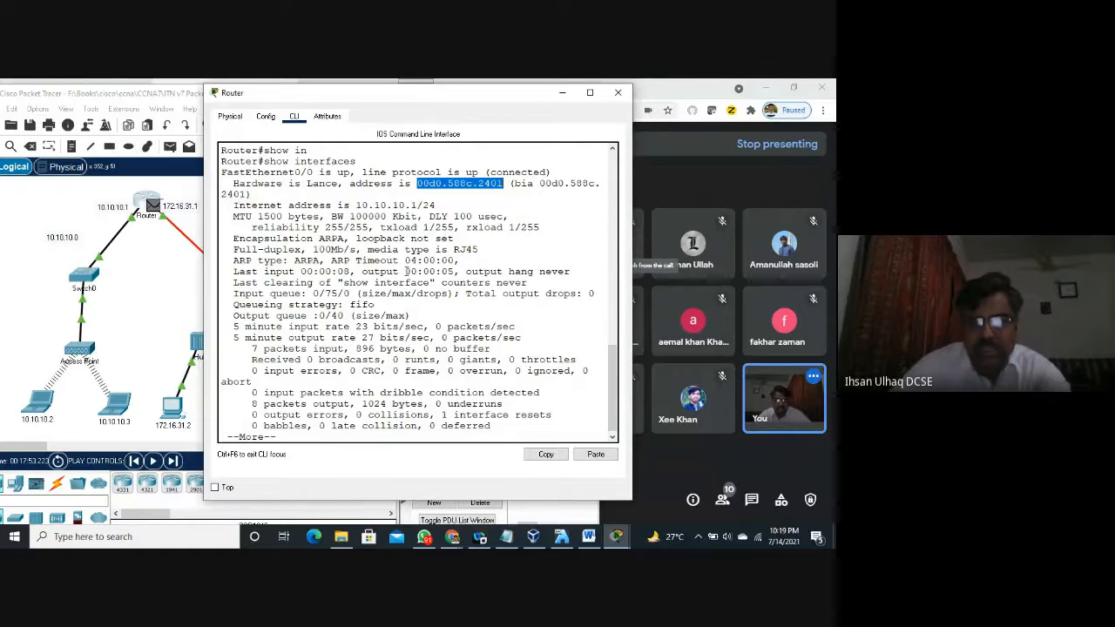
{"action": "key", "text": "space"}
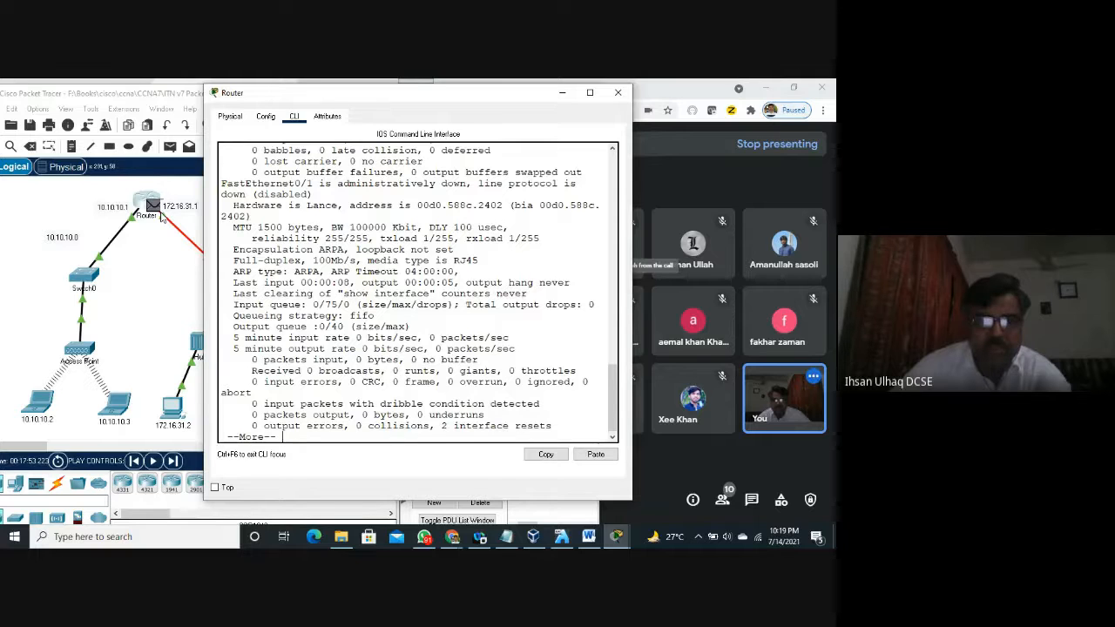
Step: Close the Router window and enable Always Show Port Labels in Logical Workspace in the preferences
{"action": "left_click", "coordinate": [617, 93]}
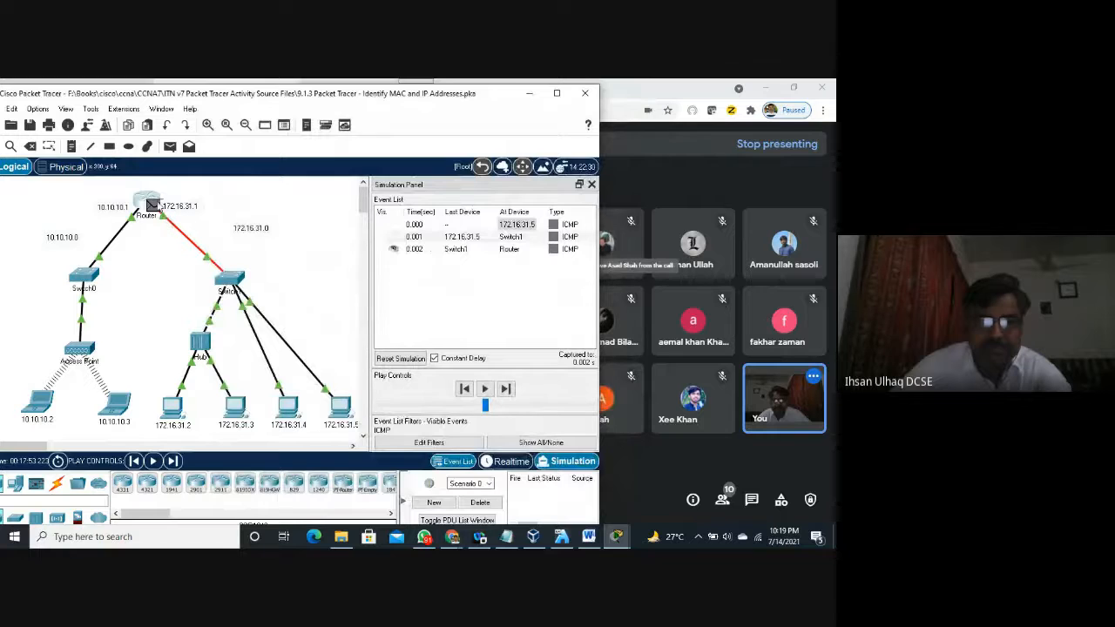
{"action": "left_click", "coordinate": [35, 109]}
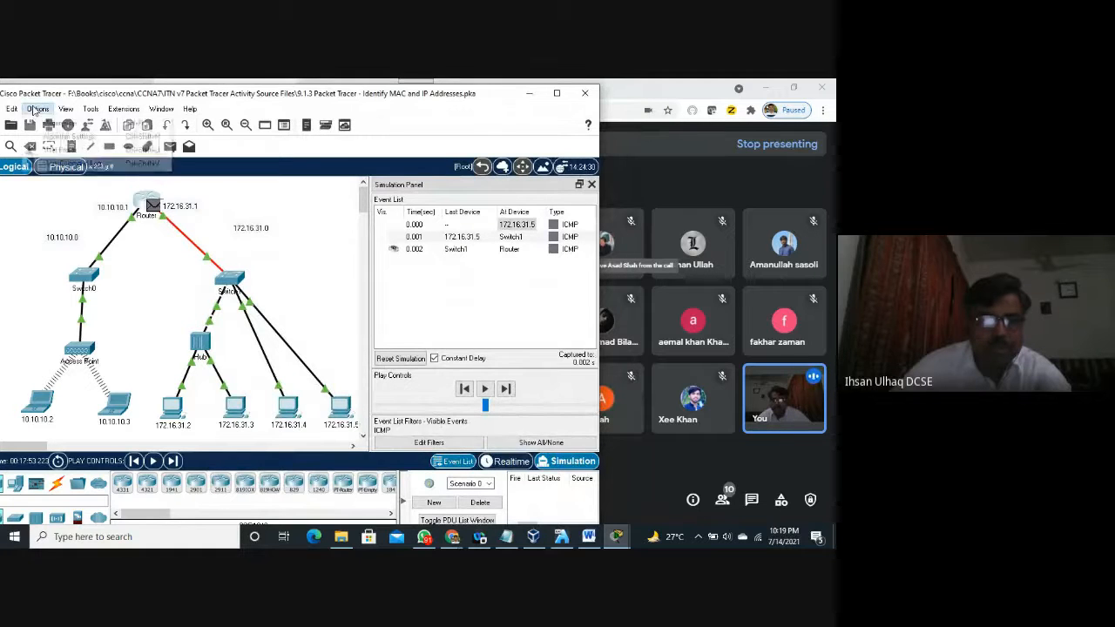
{"action": "left_click", "coordinate": [58, 123]}
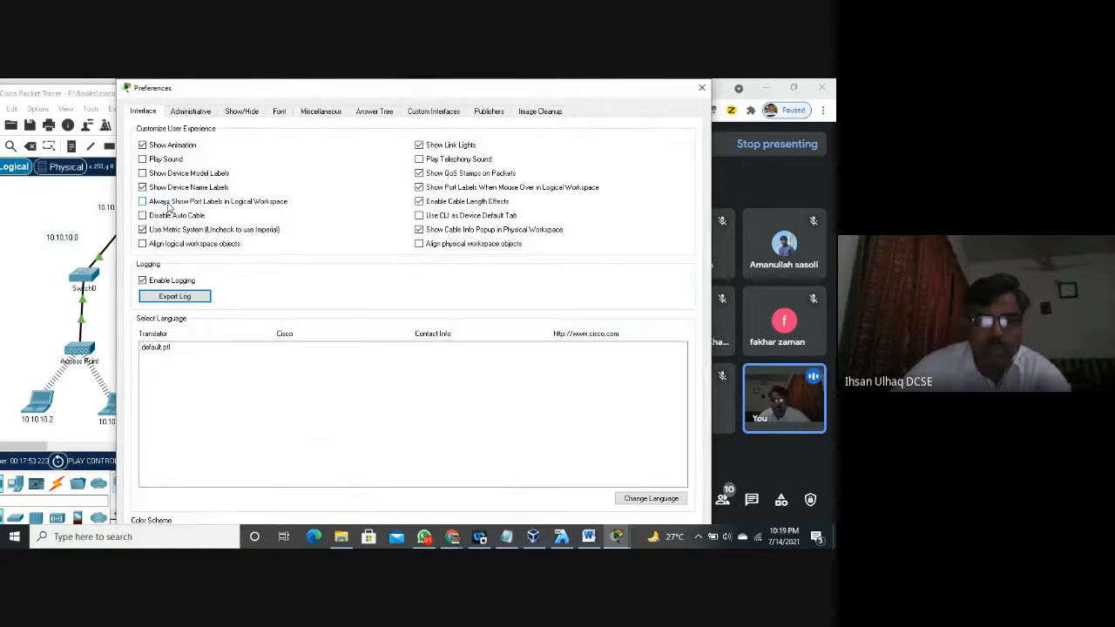
{"action": "left_click", "coordinate": [172, 202]}
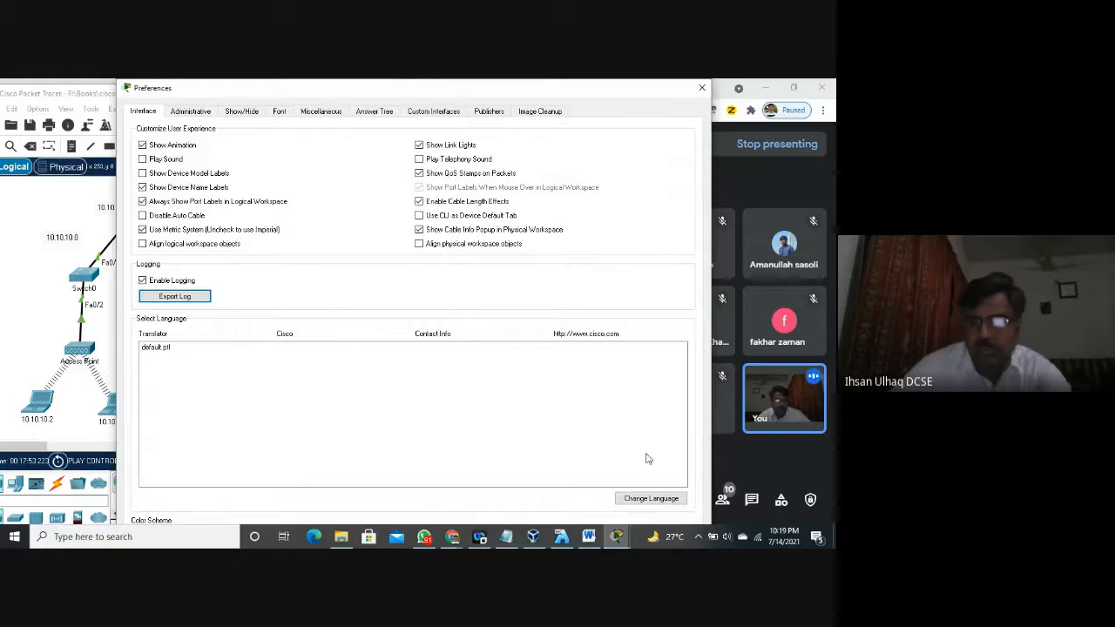
{"action": "left_click", "coordinate": [702, 87]}
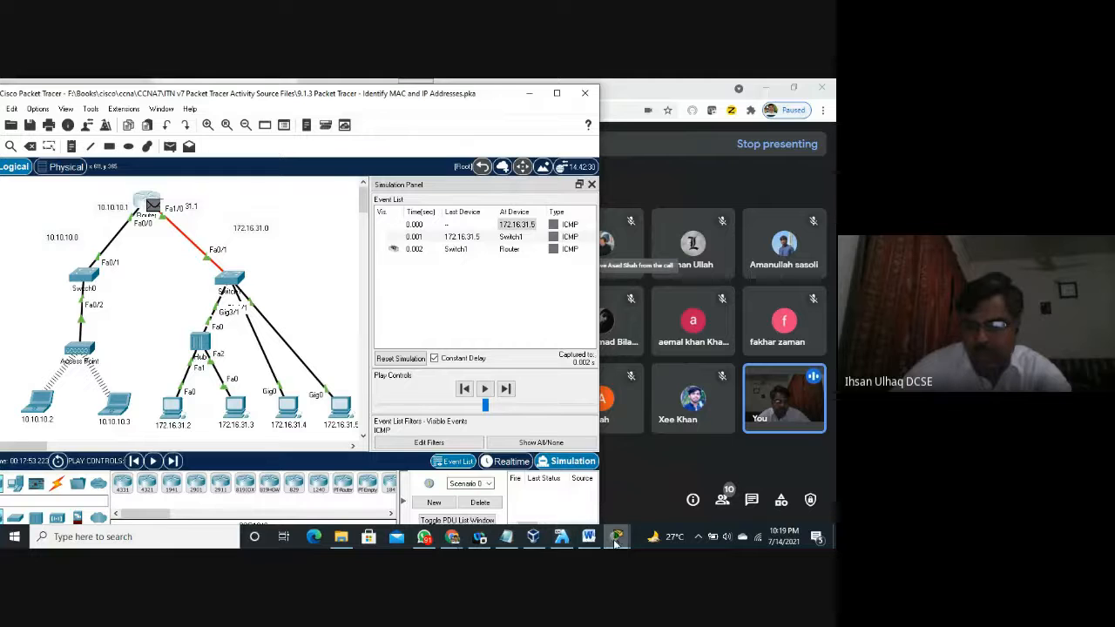
Step: Move the 172.16.31.1 address label beneath the Router's Fa1/0 port label in the topology
{"action": "mouse_move", "coordinate": [616, 542]}
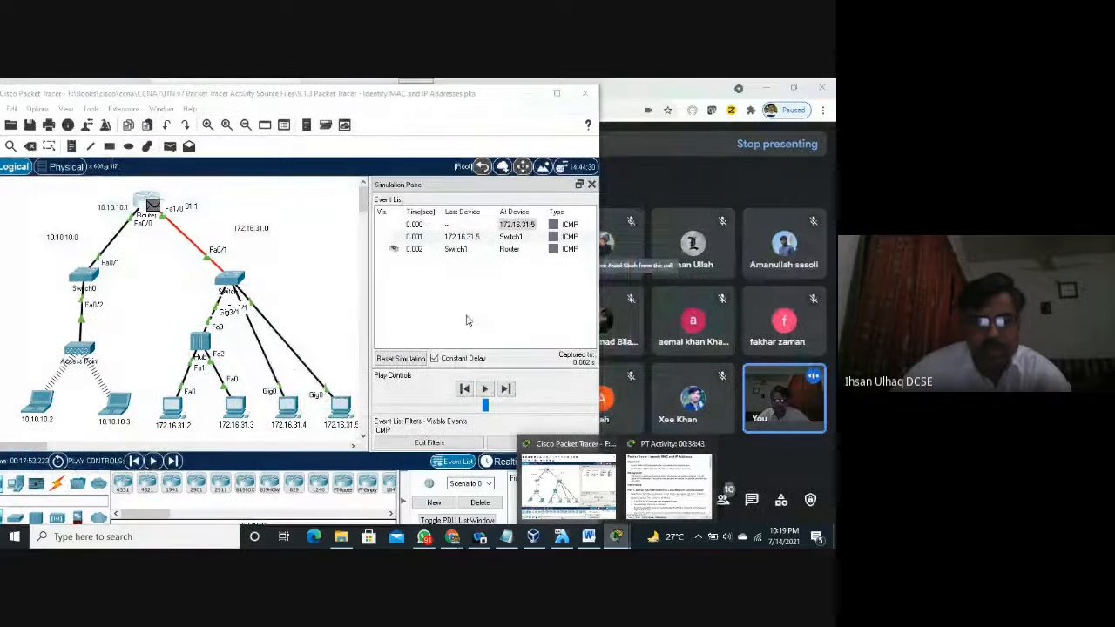
{"action": "left_click", "coordinate": [148, 203]}
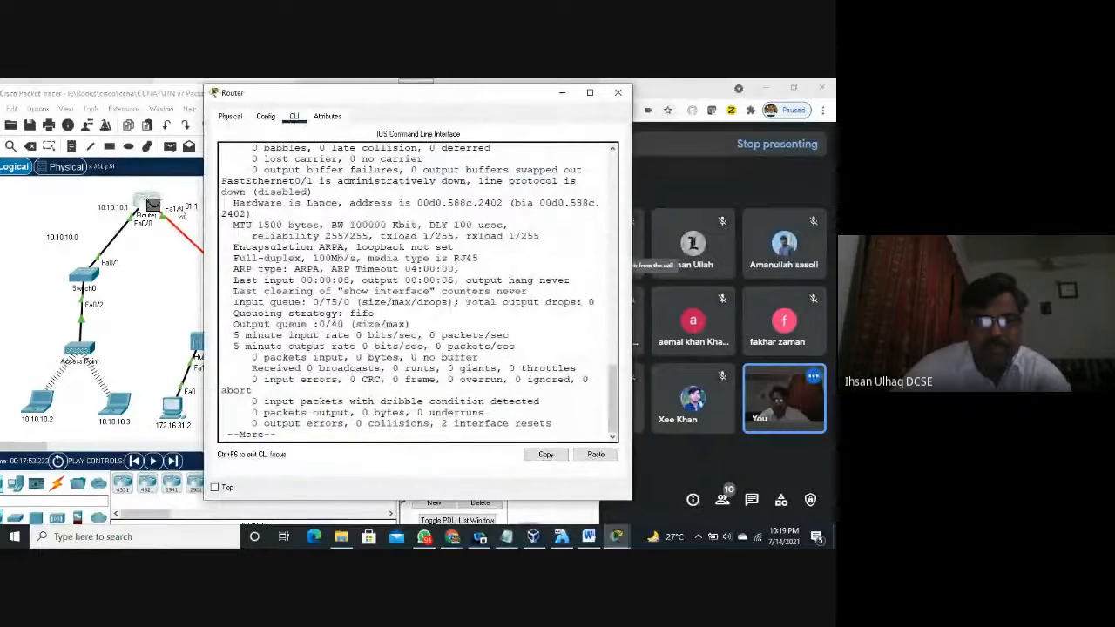
{"action": "left_click", "coordinate": [180, 213]}
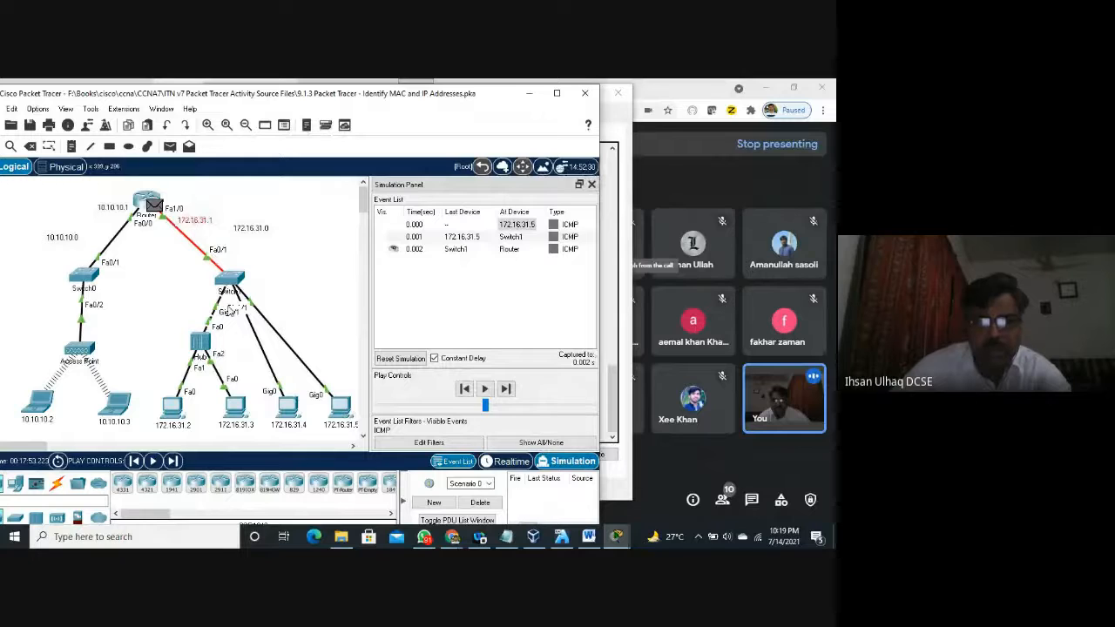
Step: Return to the Router's command line, page through the remaining interface details, and examine the FastEthernet0/1 hardware address
{"action": "left_click", "coordinate": [558, 540]}
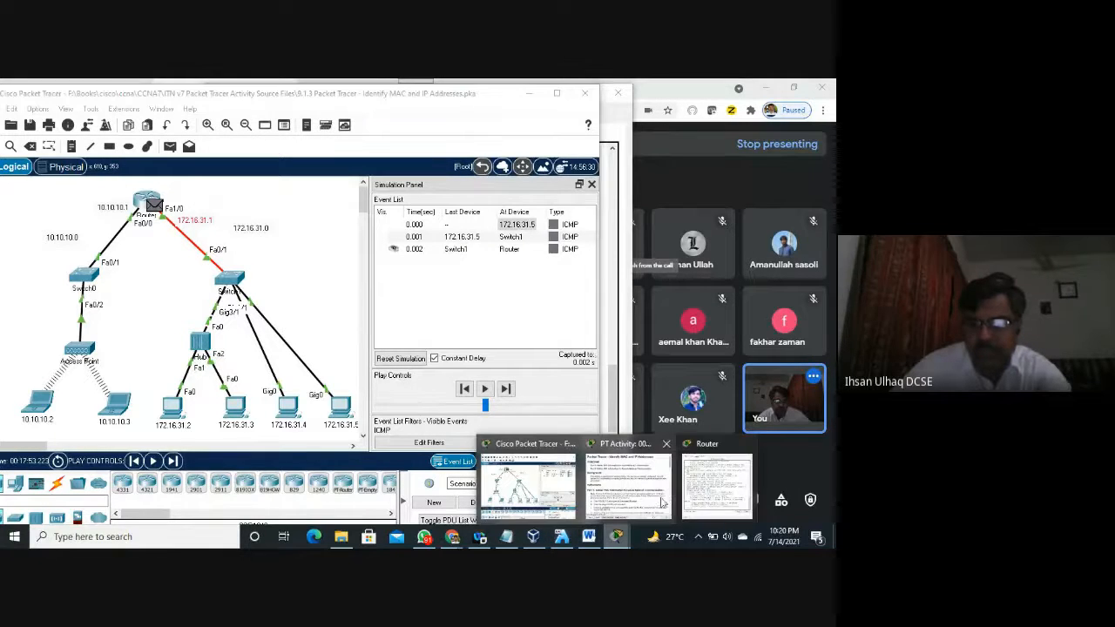
{"action": "left_click", "coordinate": [527, 485]}
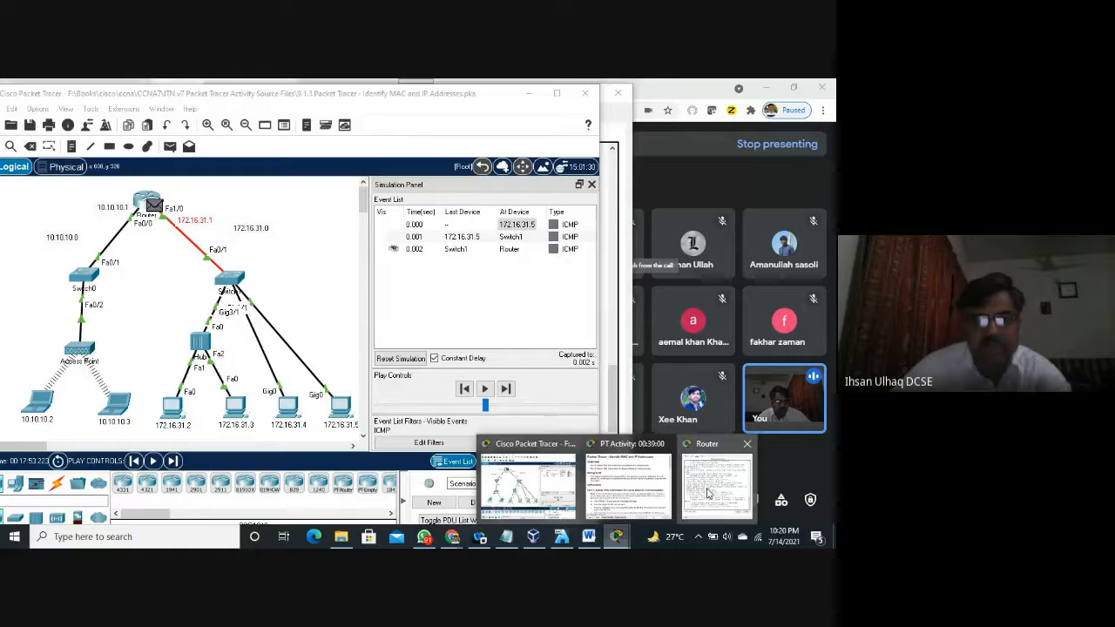
{"action": "left_click", "coordinate": [717, 484]}
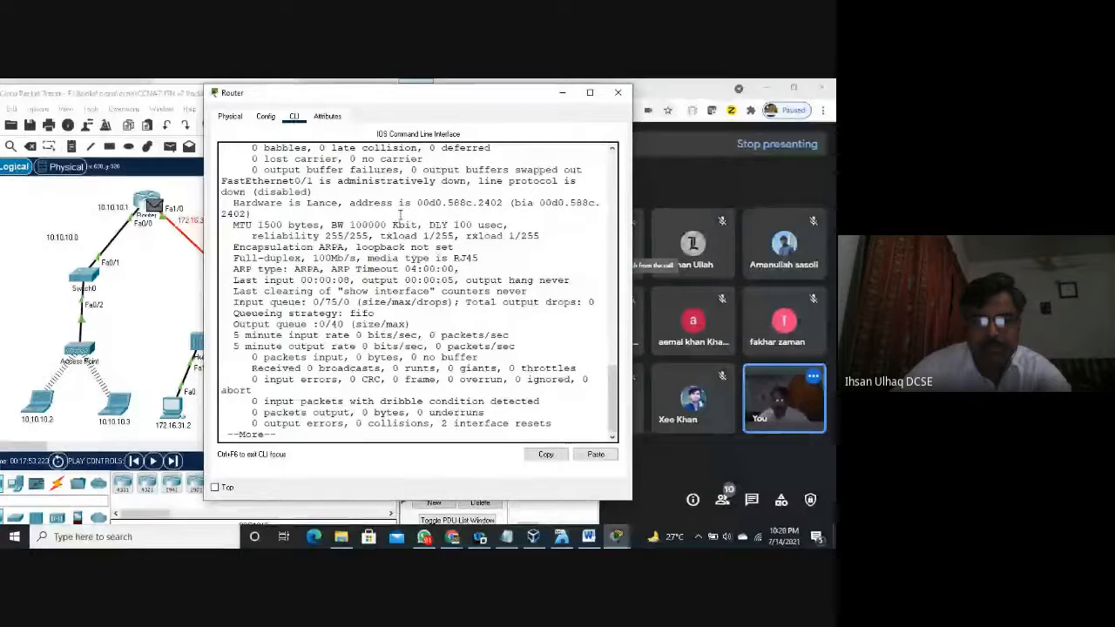
{"action": "key", "text": "space"}
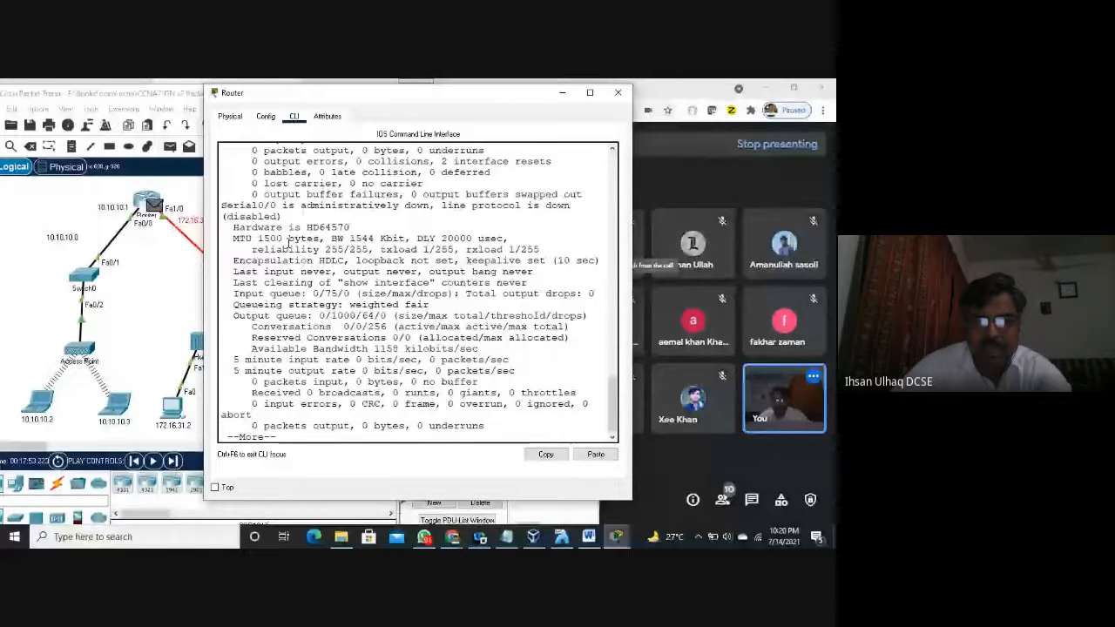
{"action": "key", "text": "space"}
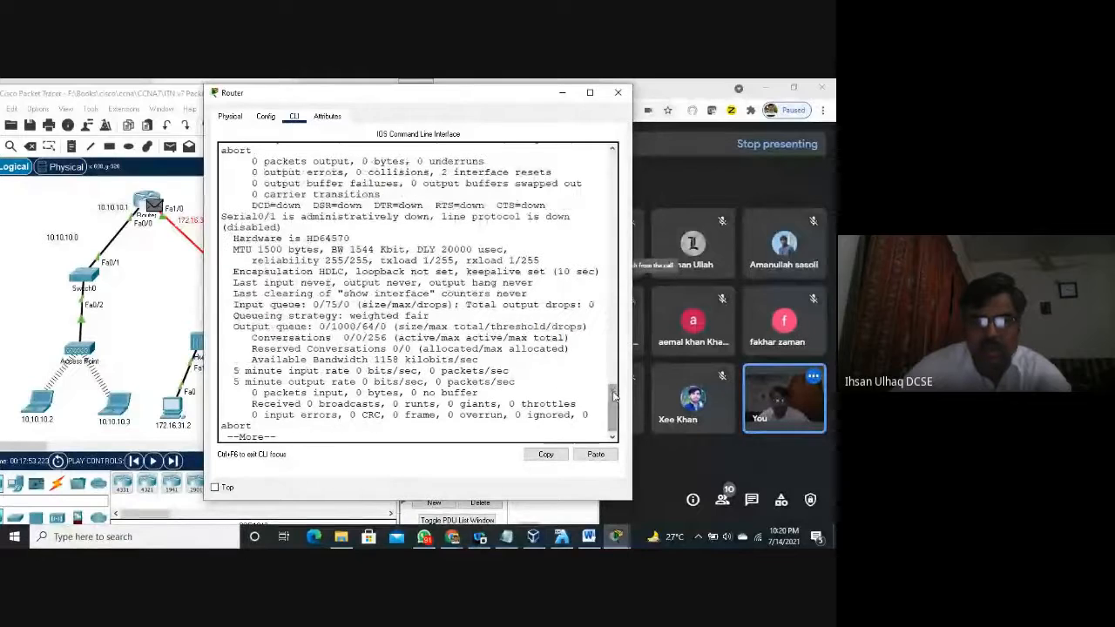
{"action": "left_click_drag", "start_coordinate": [613, 397], "coordinate": [609, 294]}
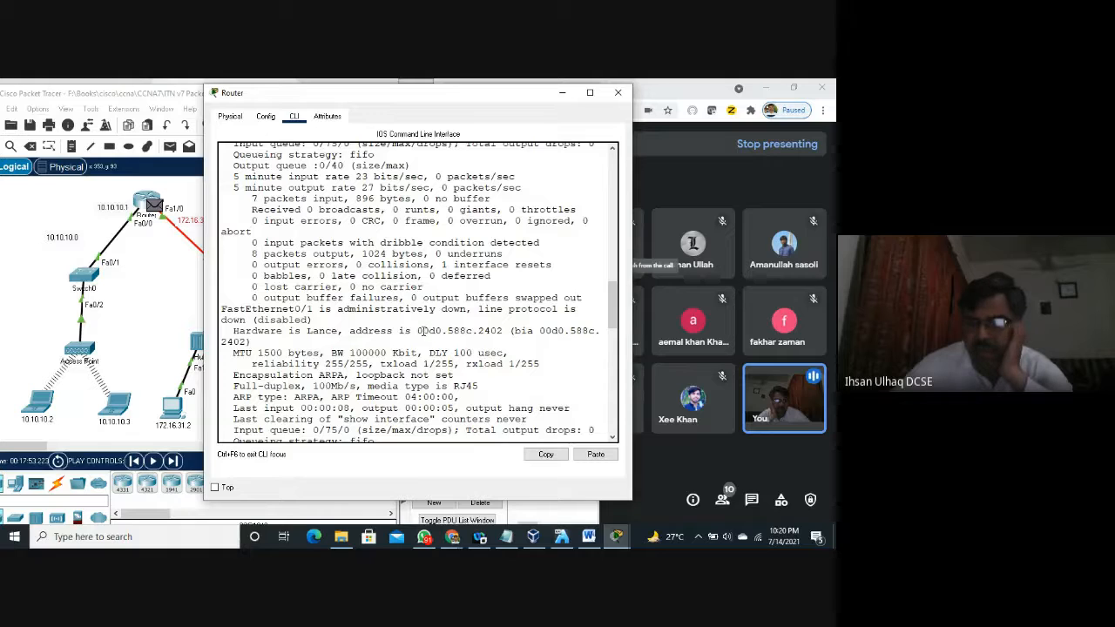
{"action": "left_click_drag", "start_coordinate": [418, 331], "coordinate": [464, 332]}
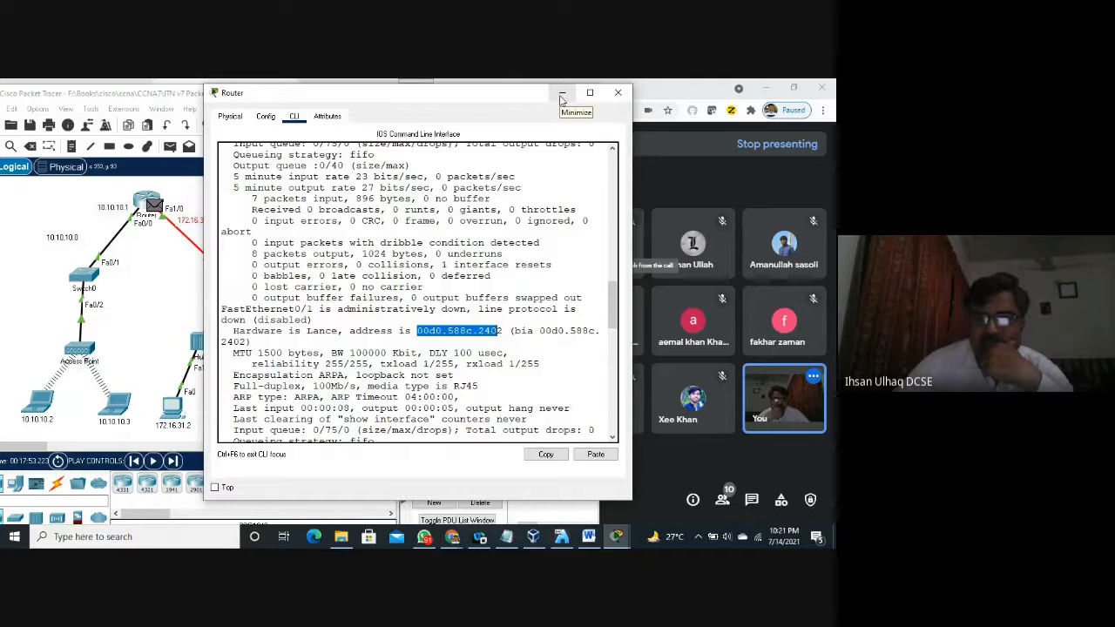
{"action": "left_click", "coordinate": [427, 402]}
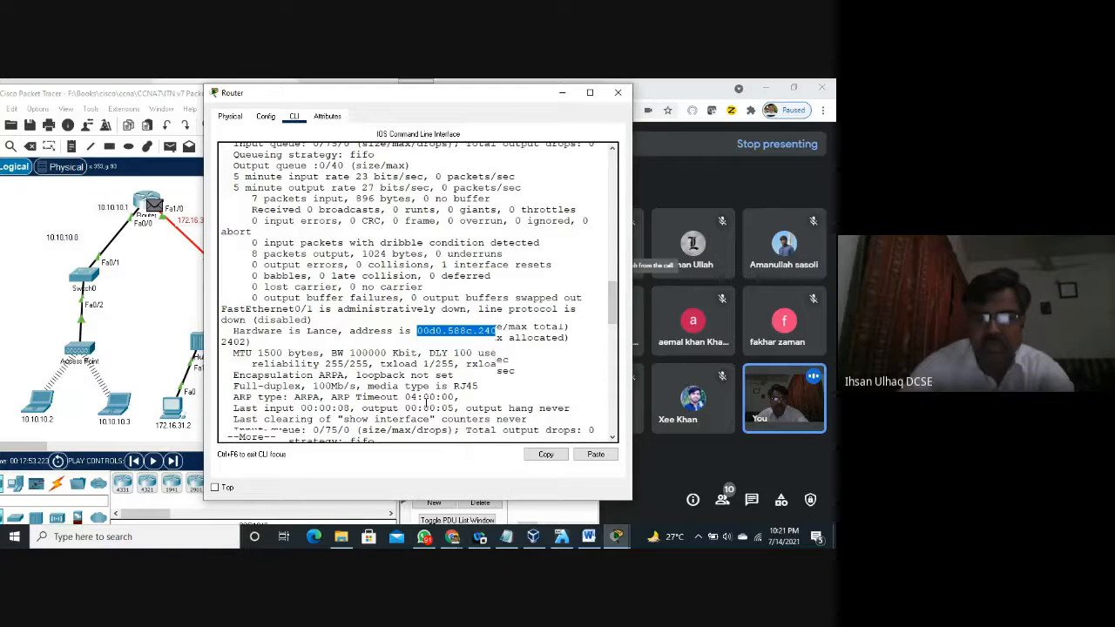
{"action": "key", "text": "space"}
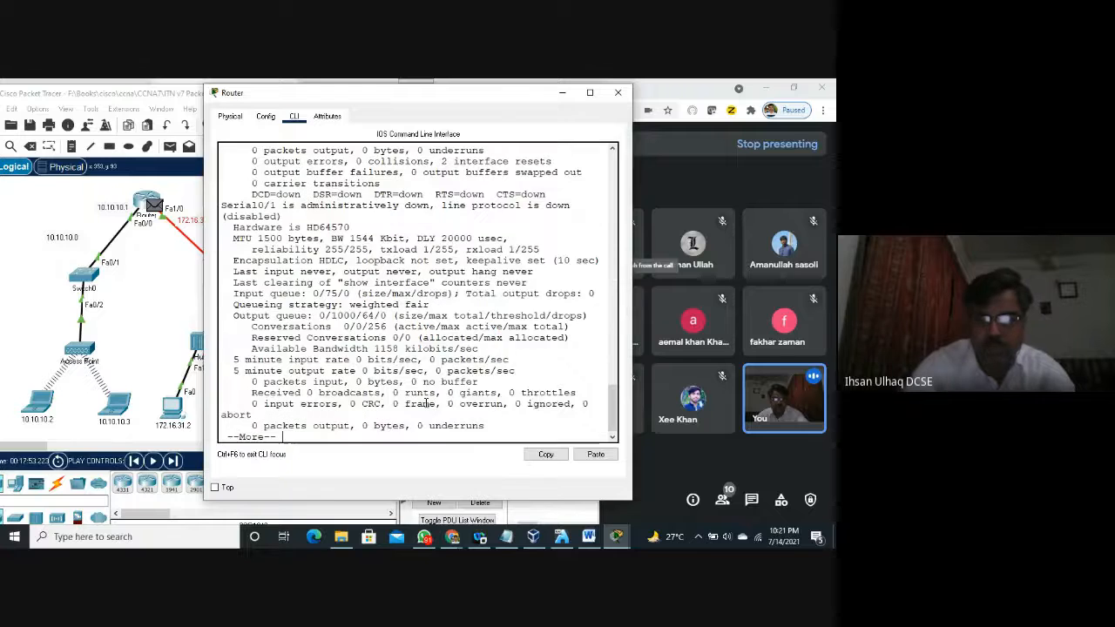
Step: Run show running-config on the Router and examine the FastEthernet0/0 and FastEthernet1/0 IP address settings through the end of the output
{"action": "type", "text": "show"}
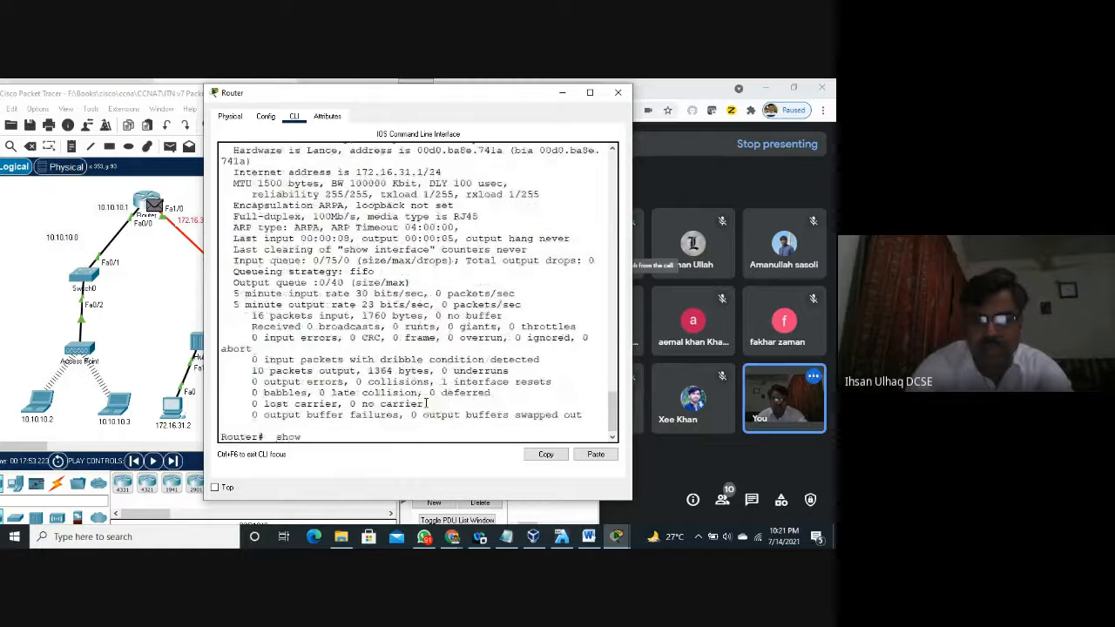
{"action": "type", "text": " ru"}
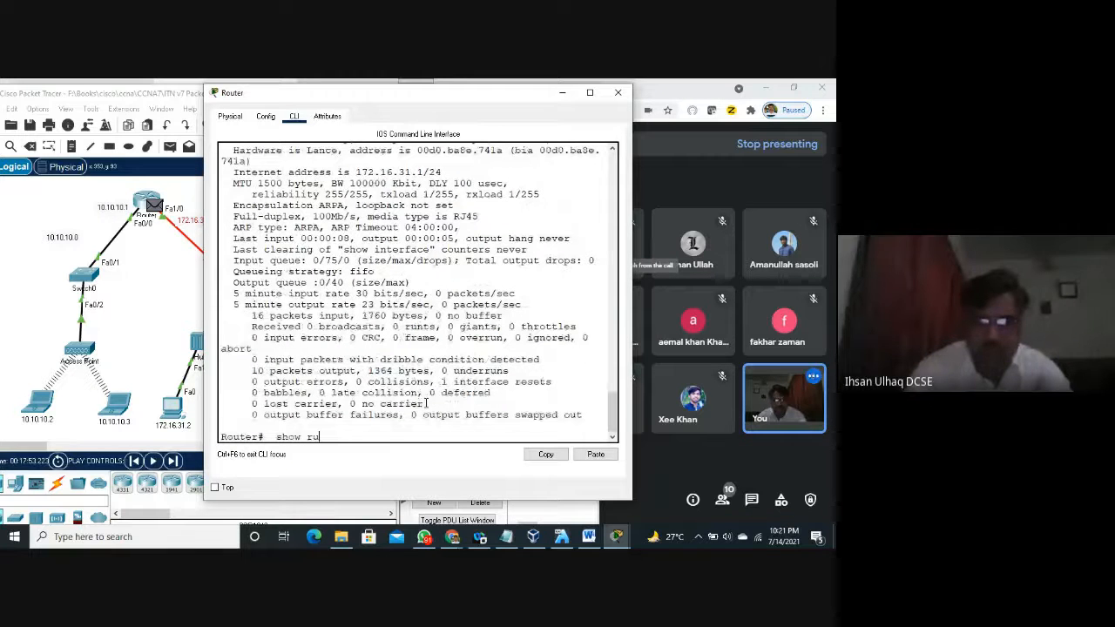
{"action": "type", "text": "n"}
{"action": "key", "text": "Tab"}
{"action": "key", "text": "Return"}
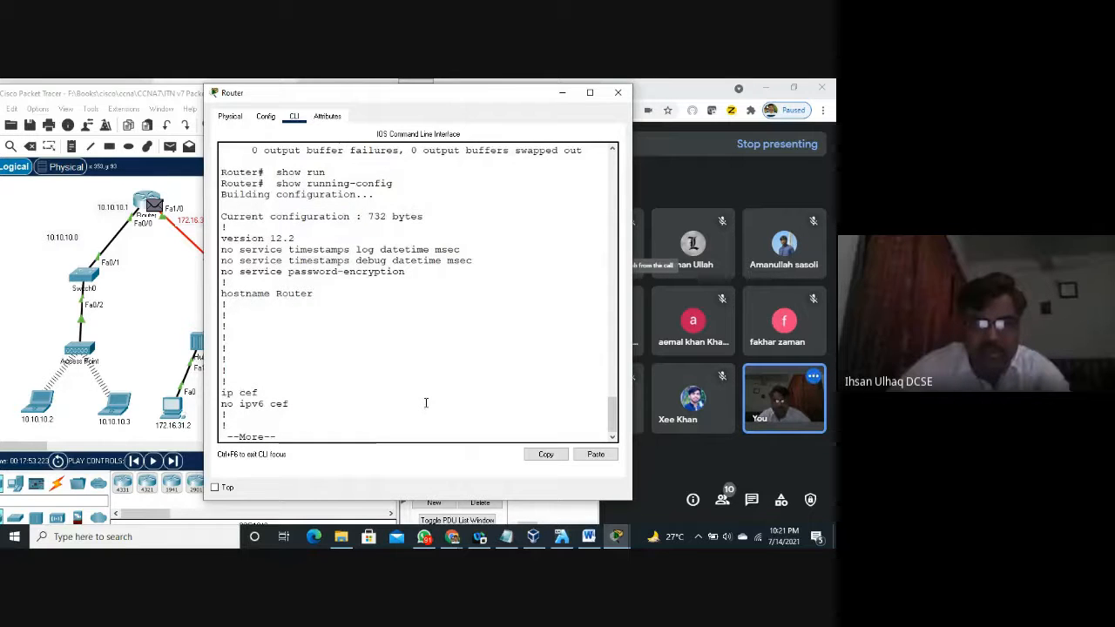
{"action": "key", "text": "space"}
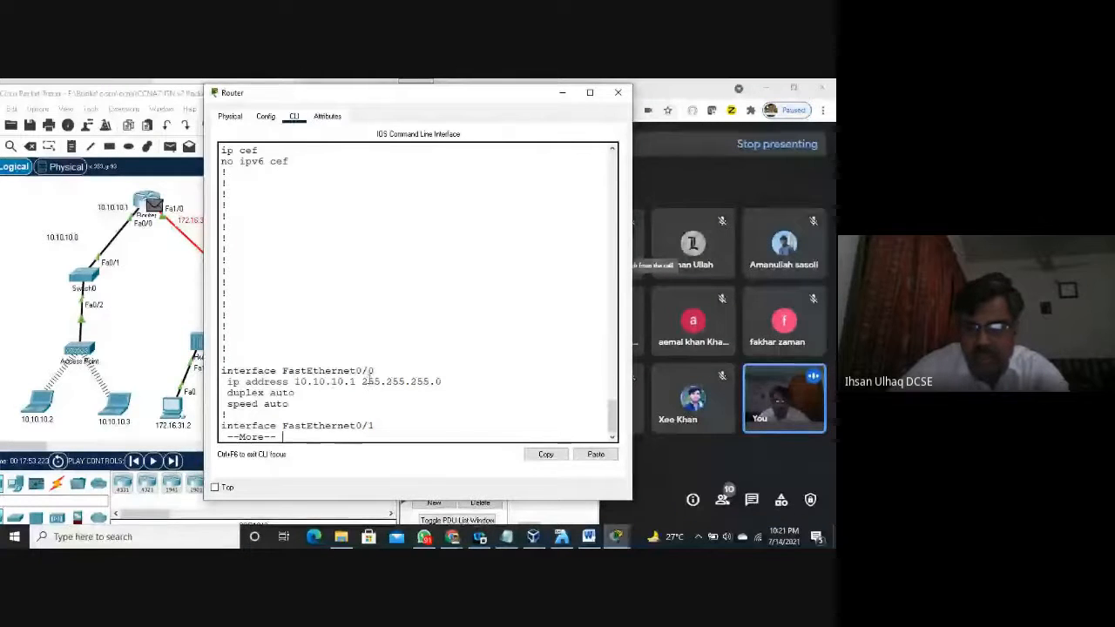
{"action": "key", "text": "space"}
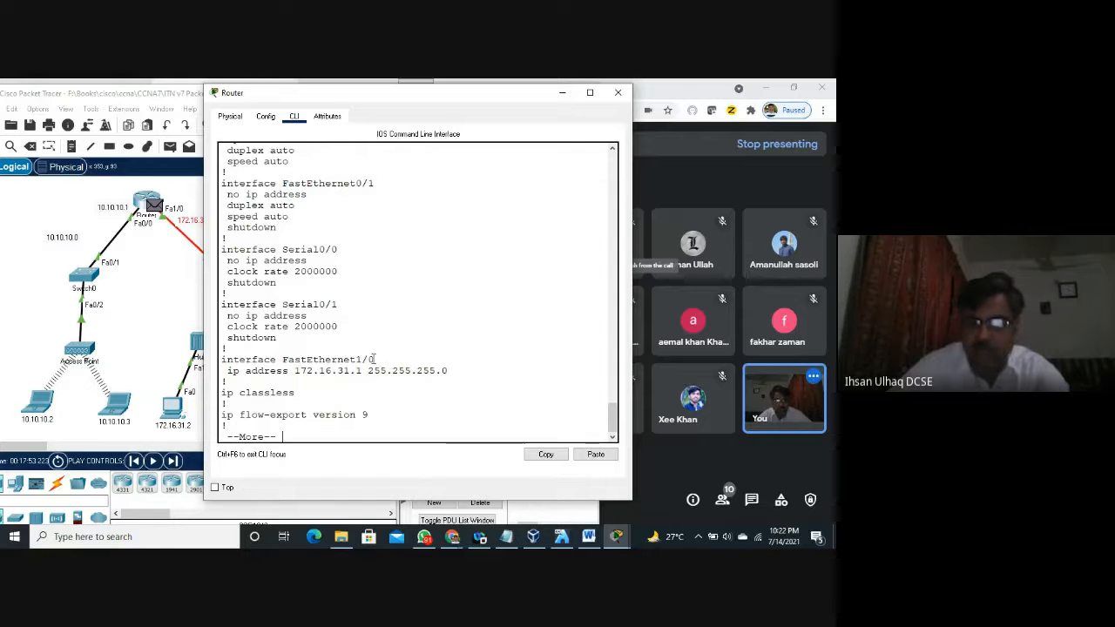
{"action": "left_click_drag", "start_coordinate": [222, 360], "coordinate": [381, 371]}
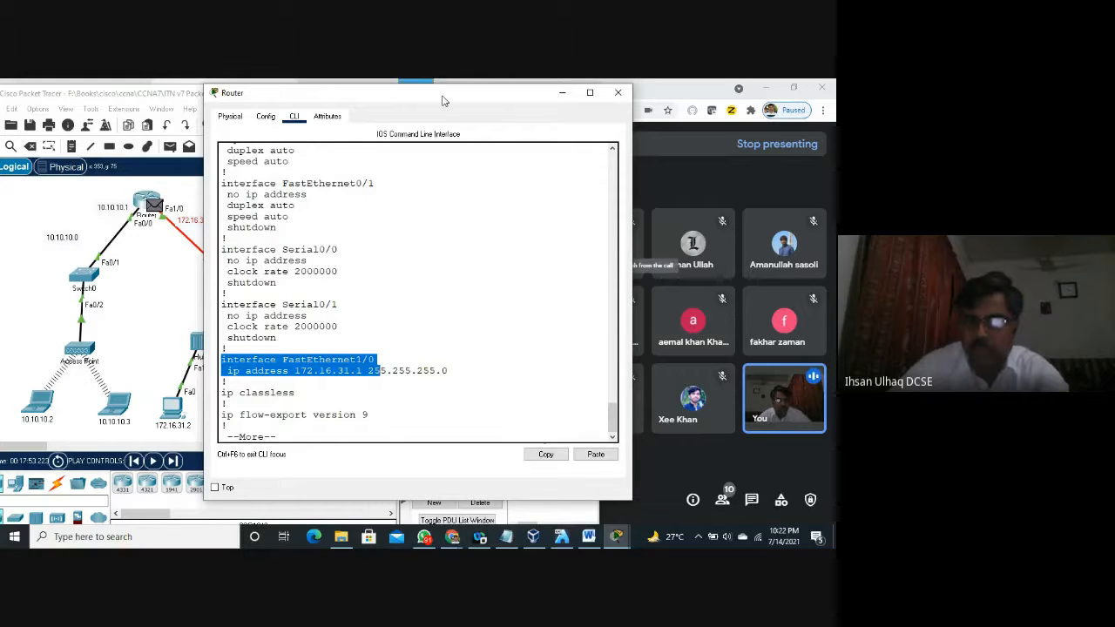
{"action": "left_click_drag", "start_coordinate": [443, 100], "coordinate": [466, 105]}
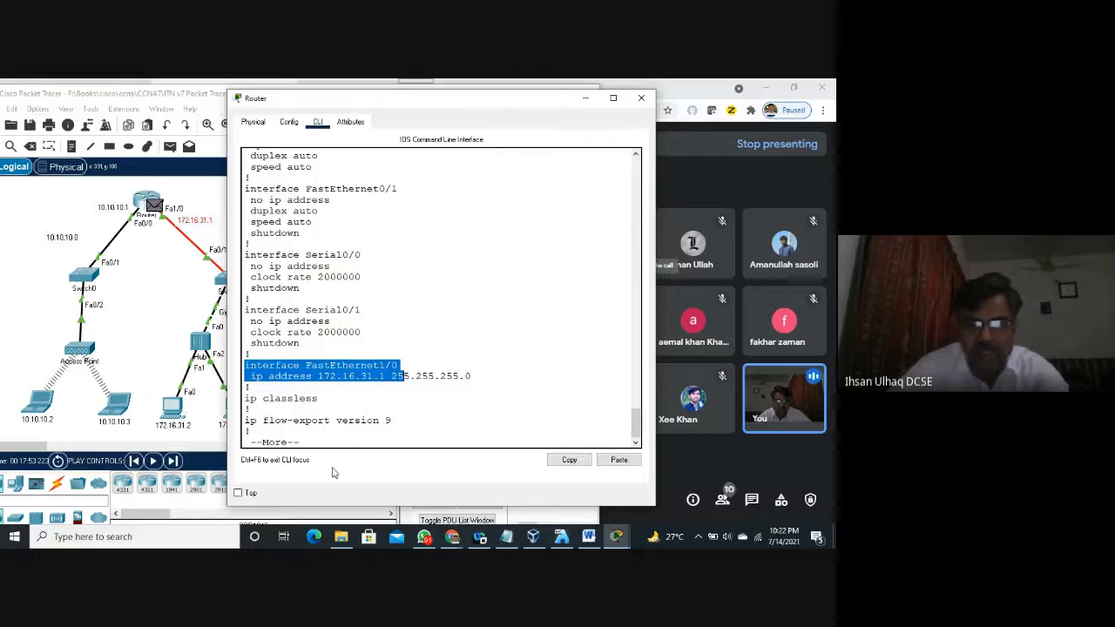
{"action": "key", "text": "space"}
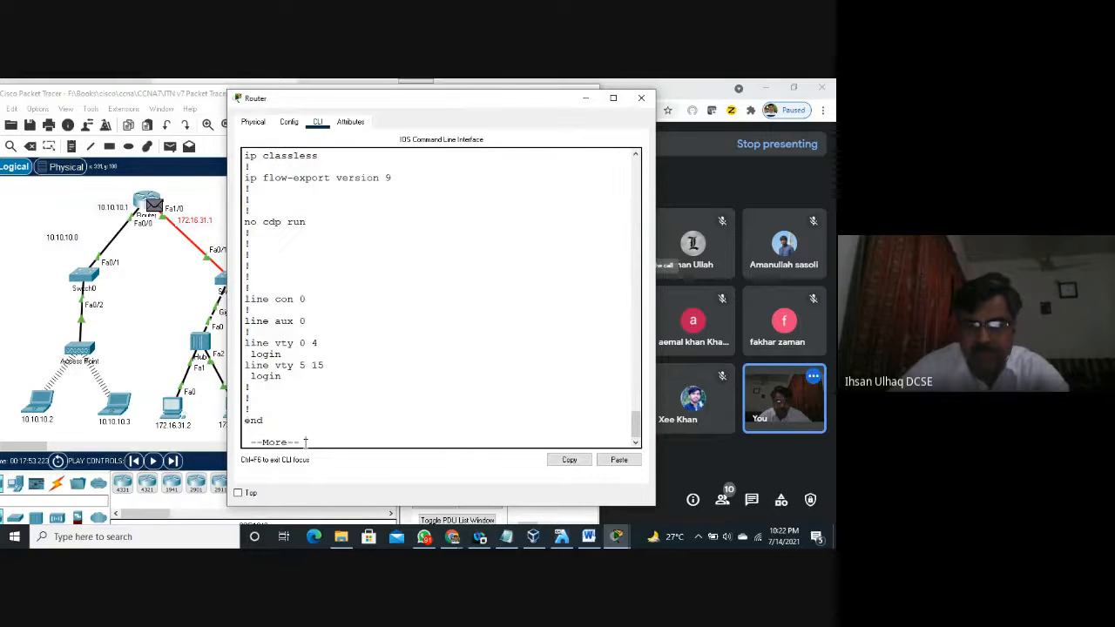
{"action": "key", "text": "space"}
Step: Run show ip interface br on the Router and examine the FastEthernet1/0 and FastEthernet0/0 entries
{"action": "type", "text": "show"}
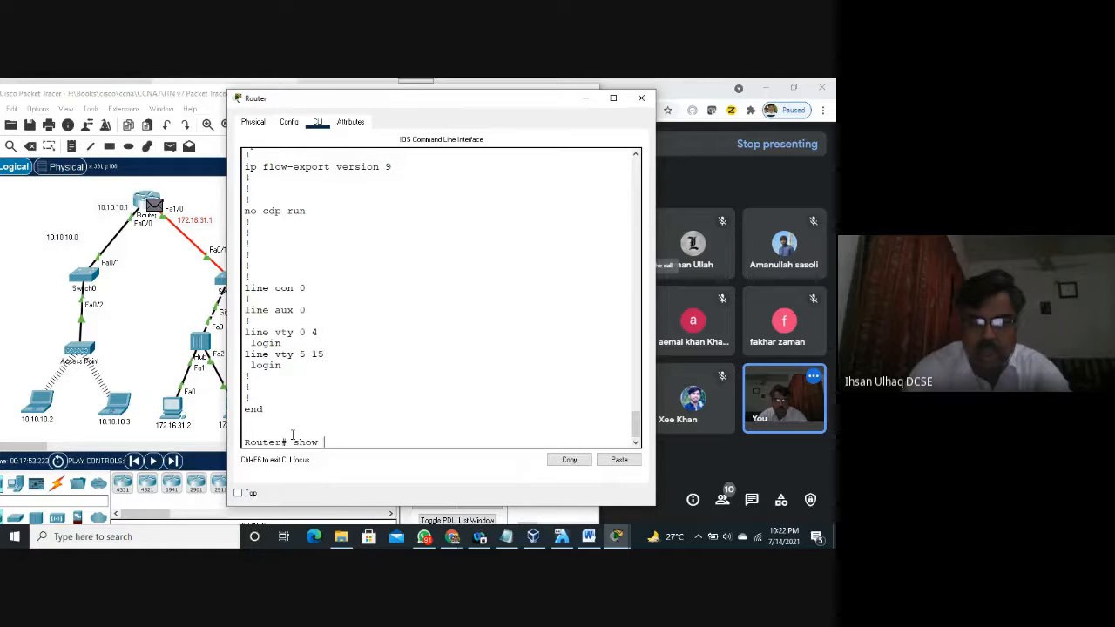
{"action": "type", "text": " ip int"}
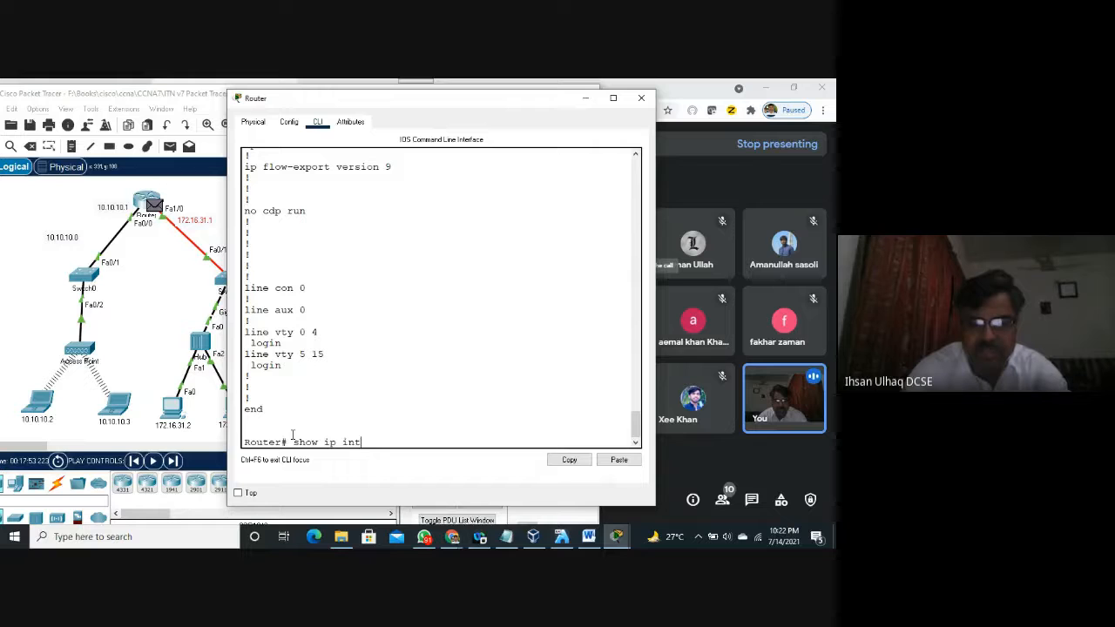
{"action": "key", "text": "Tab"}
{"action": "type", "text": "b"}
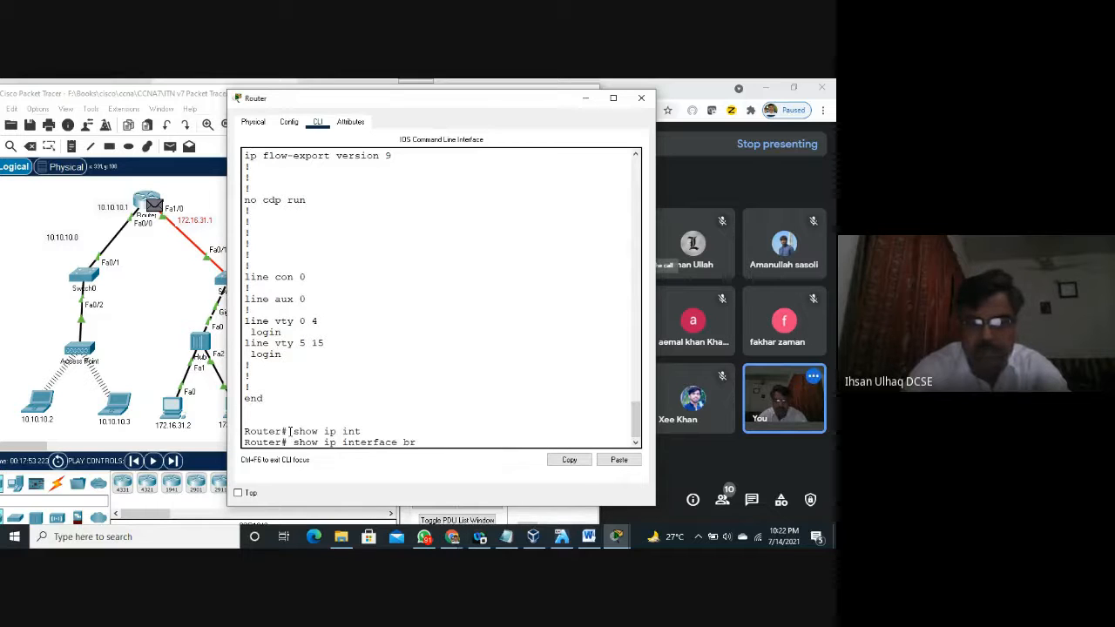
{"action": "type", "text": "r"}
{"action": "key", "text": "Return"}
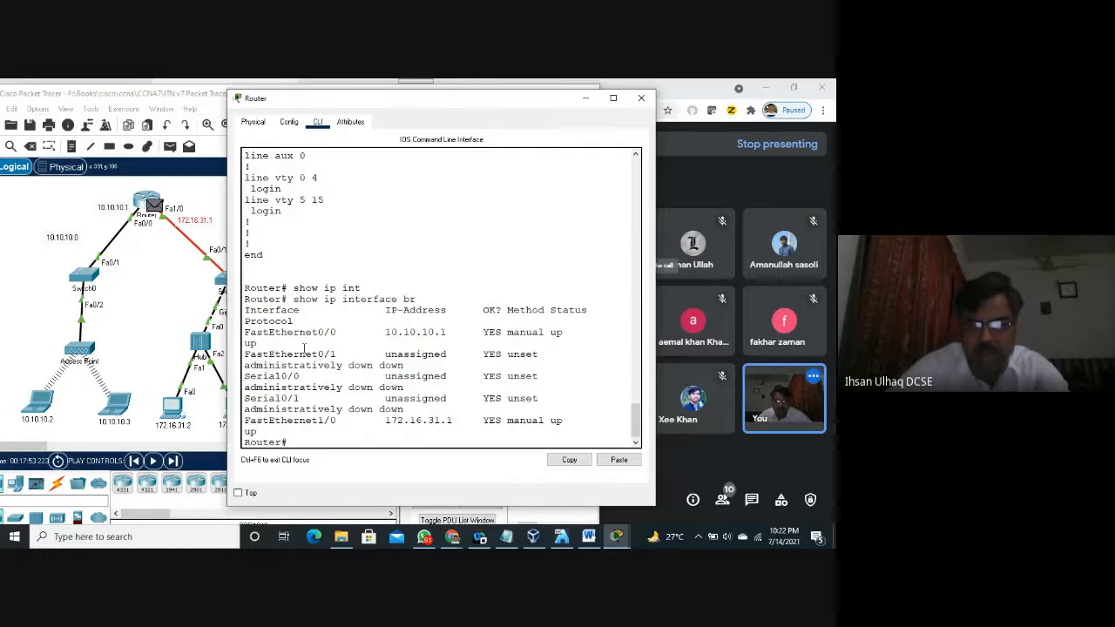
{"action": "left_click_drag", "start_coordinate": [245, 420], "coordinate": [560, 421]}
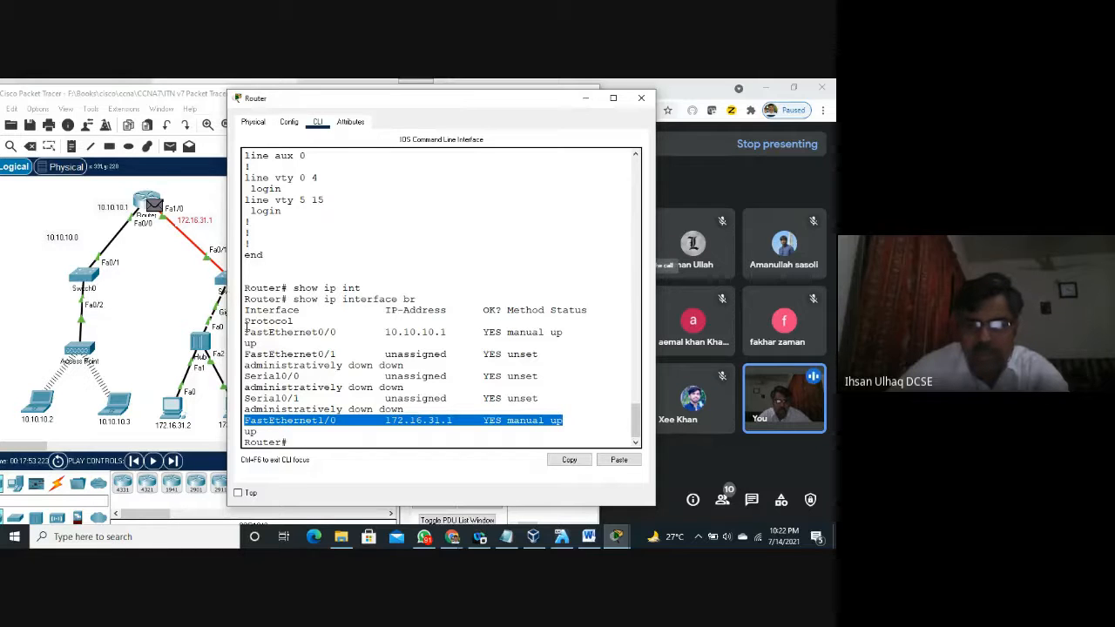
{"action": "left_click_drag", "start_coordinate": [247, 328], "coordinate": [564, 332]}
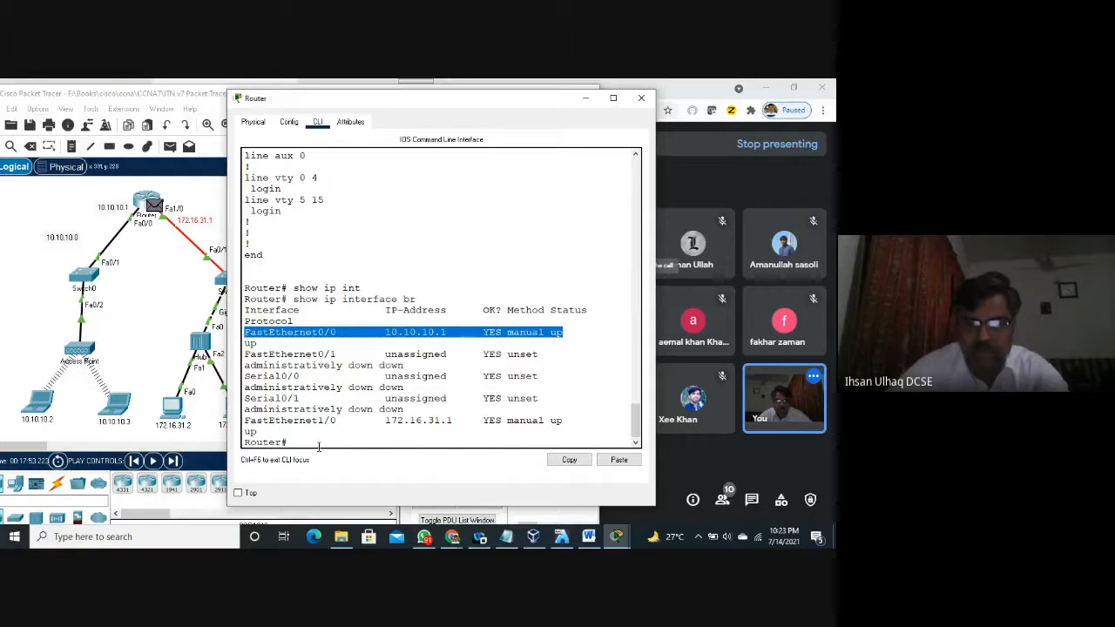
Step: Run show interfaces on the Router, page to the FastEthernet1/0 details, examine its hardware address, and minimize the Router window
{"action": "left_click", "coordinate": [302, 337]}
{"action": "type", "text": "show"}
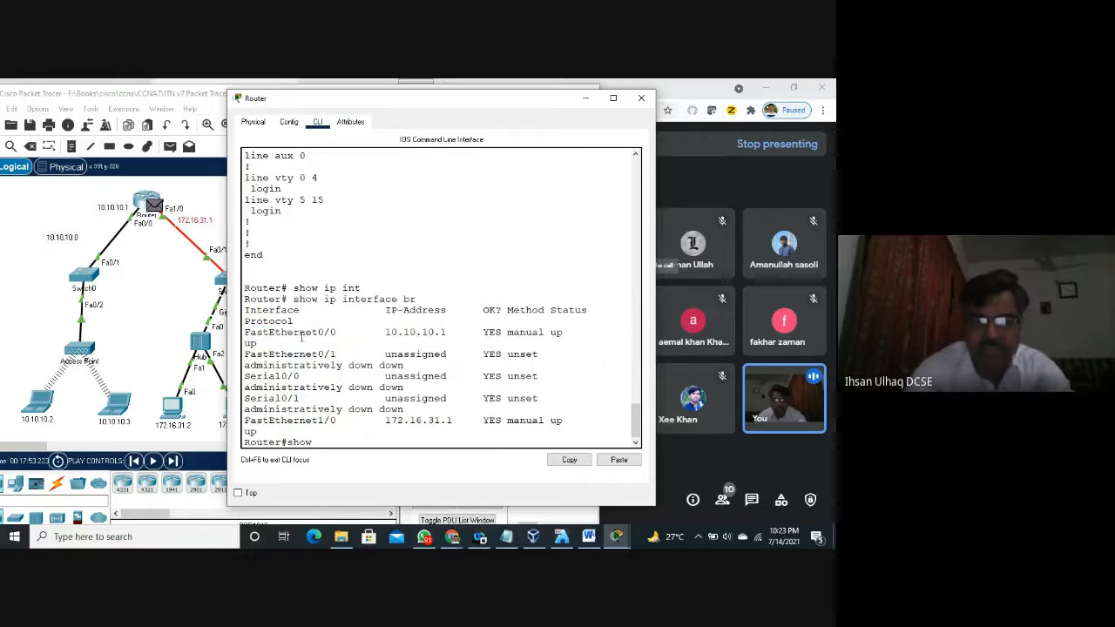
{"action": "type", "text": " inter"}
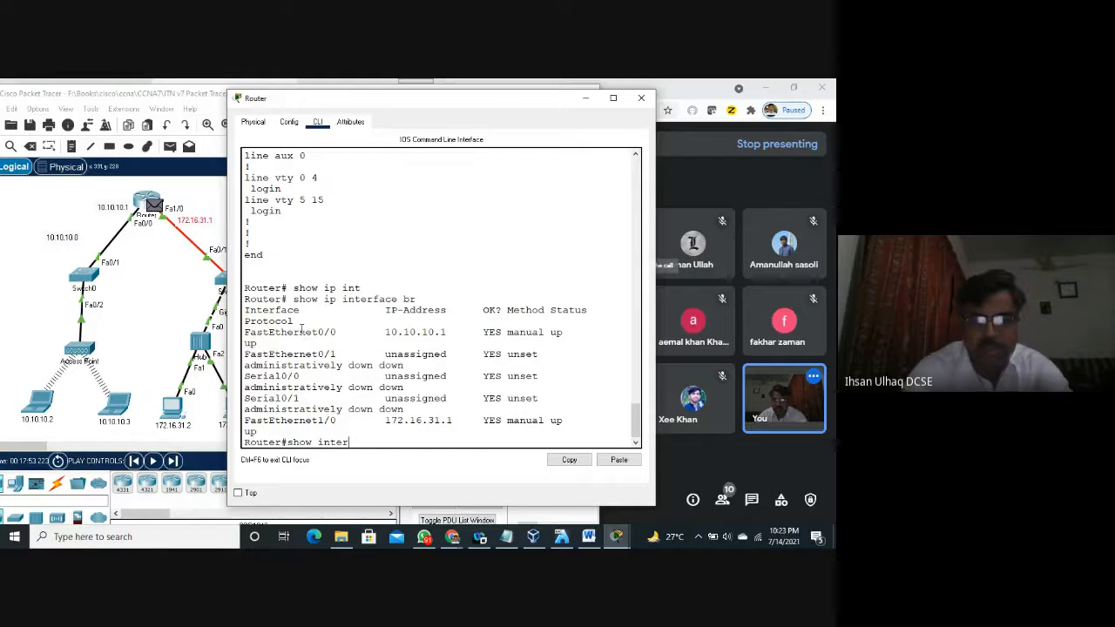
{"action": "key", "text": "Tab"}
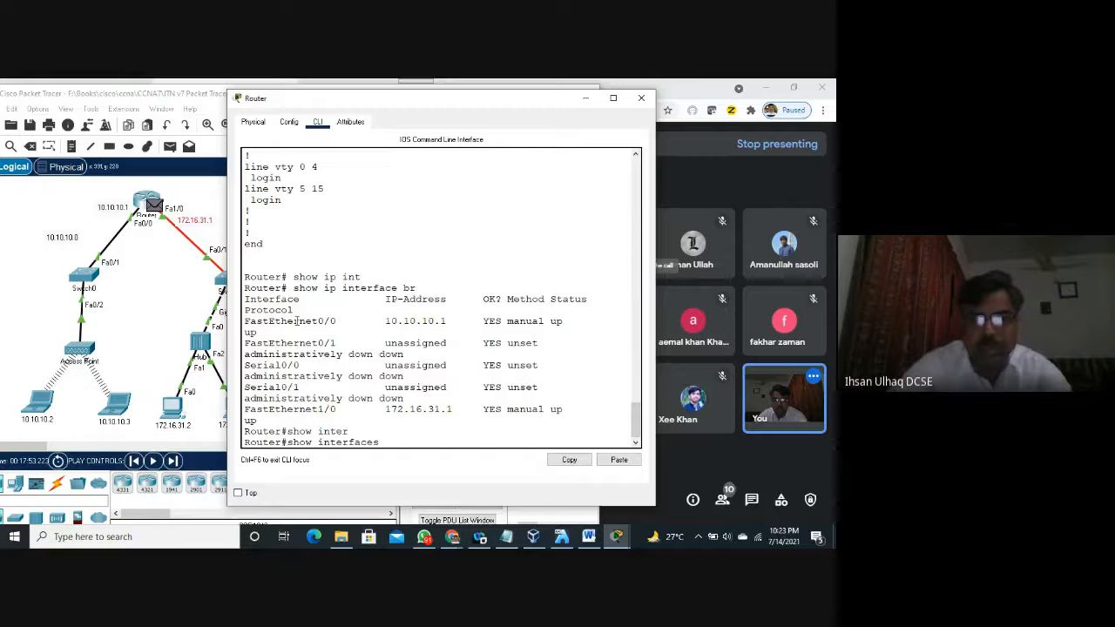
{"action": "key", "text": "Return"}
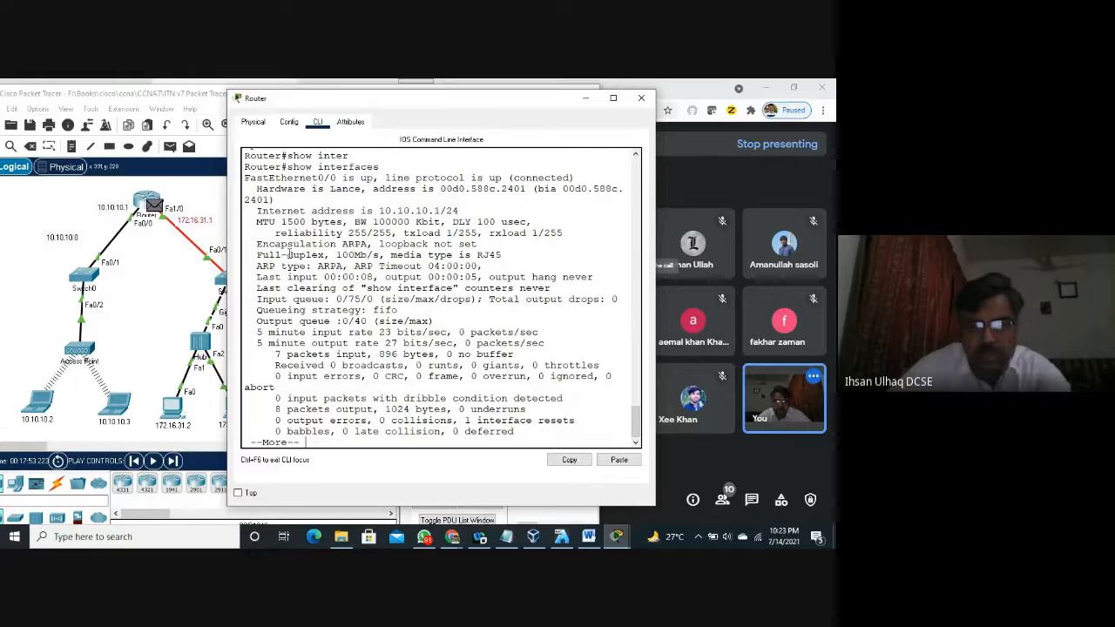
{"action": "key", "text": "space"}
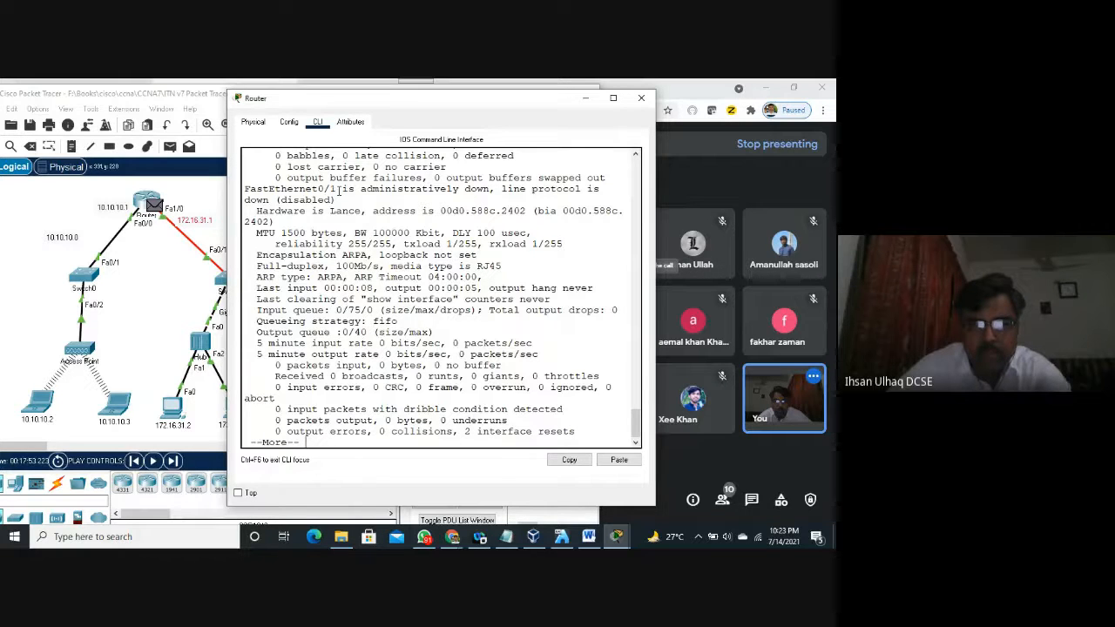
{"action": "key", "text": "space"}
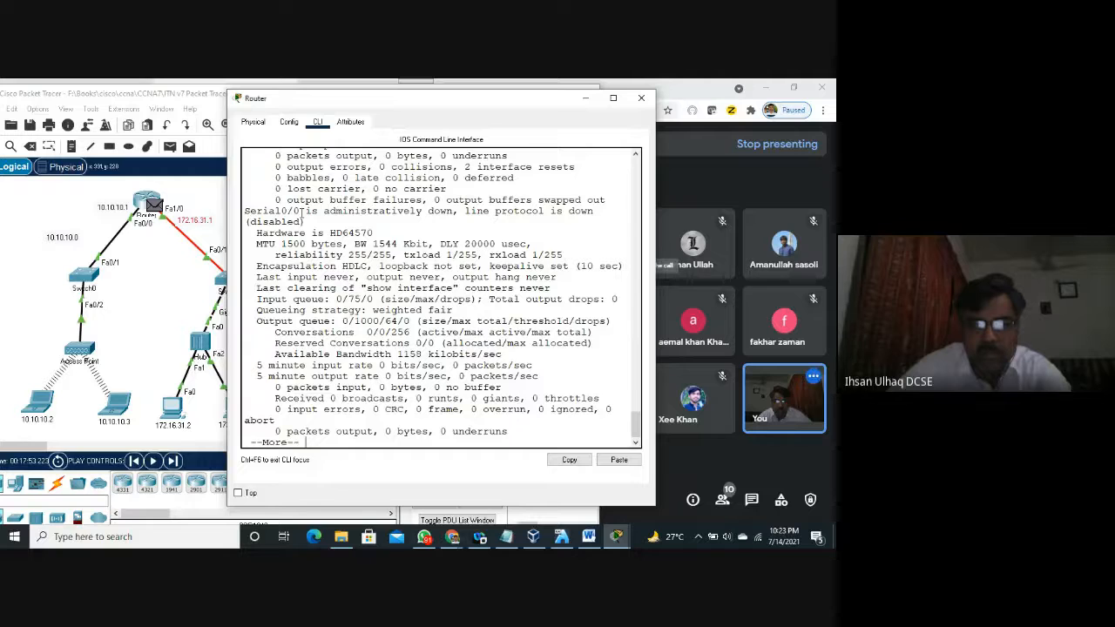
{"action": "key", "text": "space"}
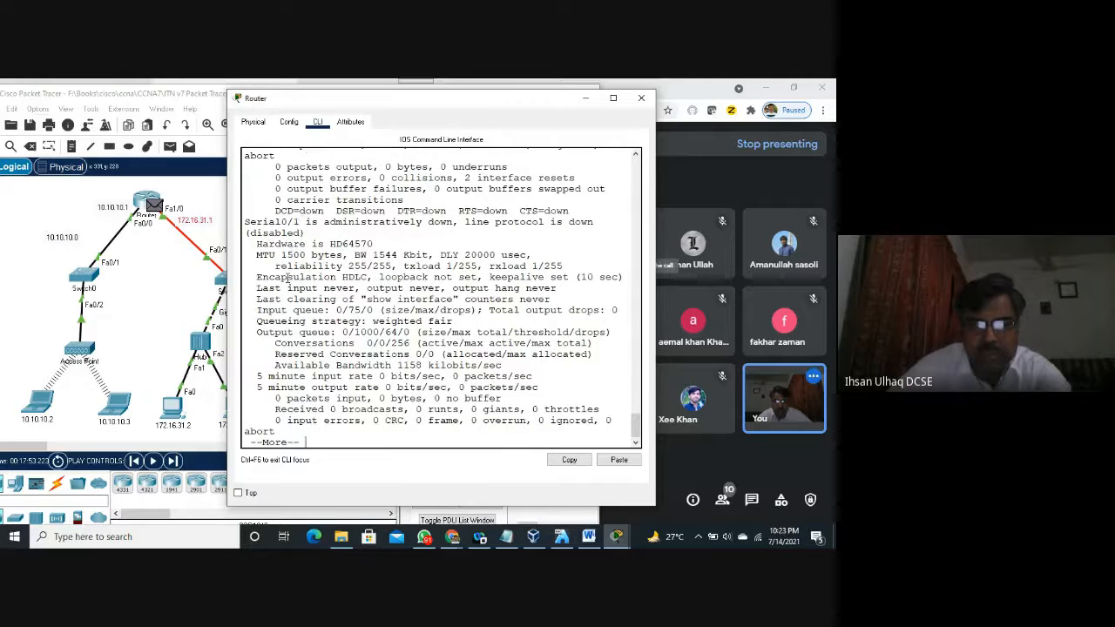
{"action": "key", "text": "space"}
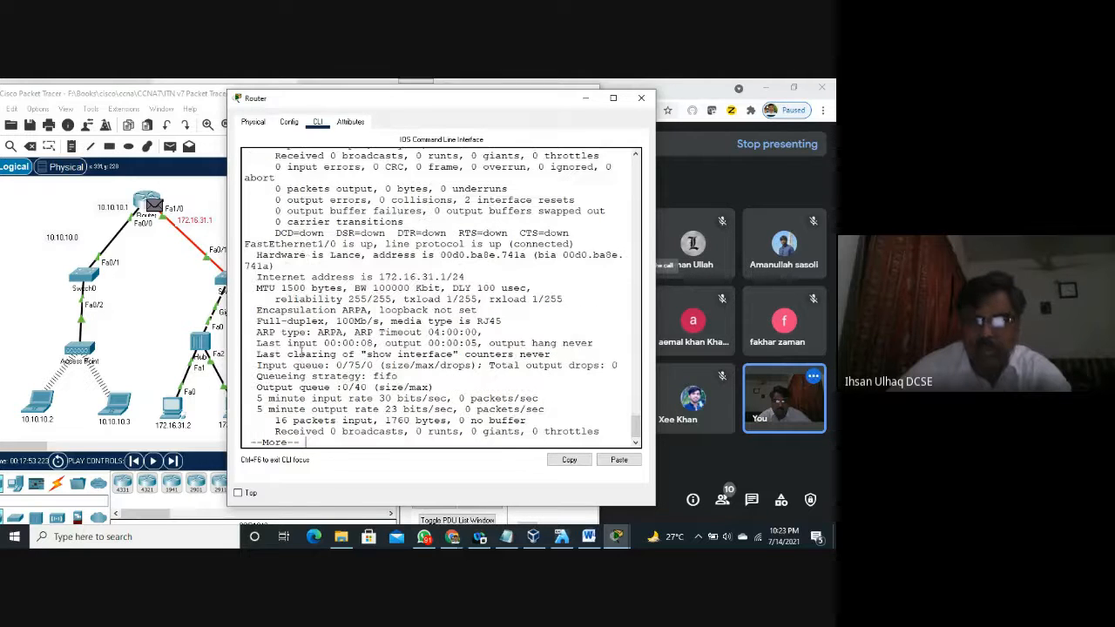
{"action": "left_click_drag", "start_coordinate": [254, 239], "coordinate": [527, 255]}
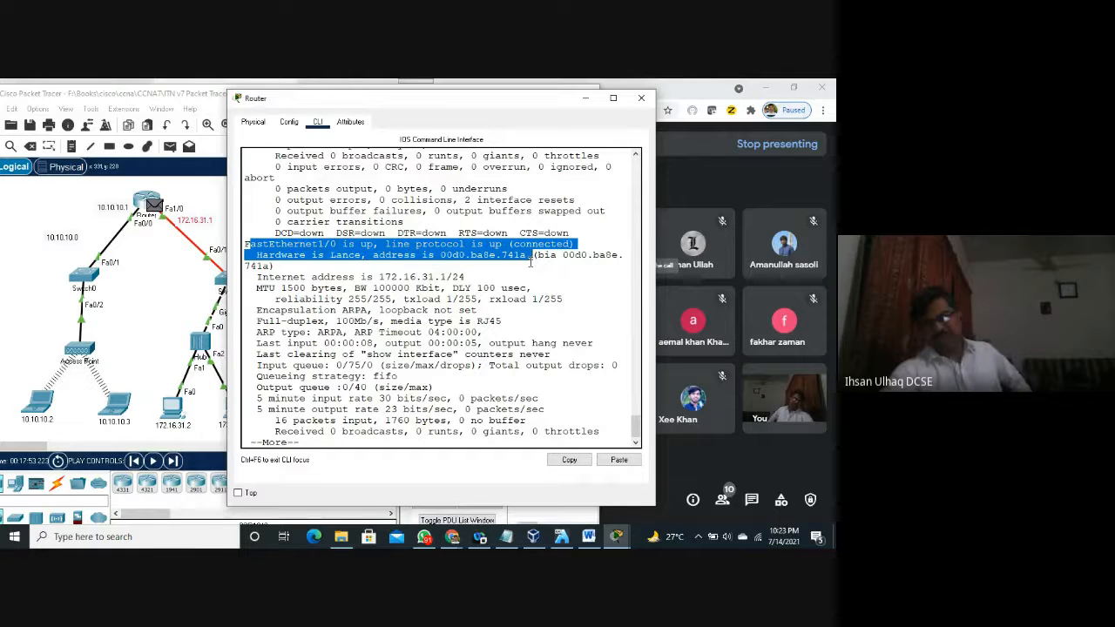
{"action": "left_click", "coordinate": [587, 98]}
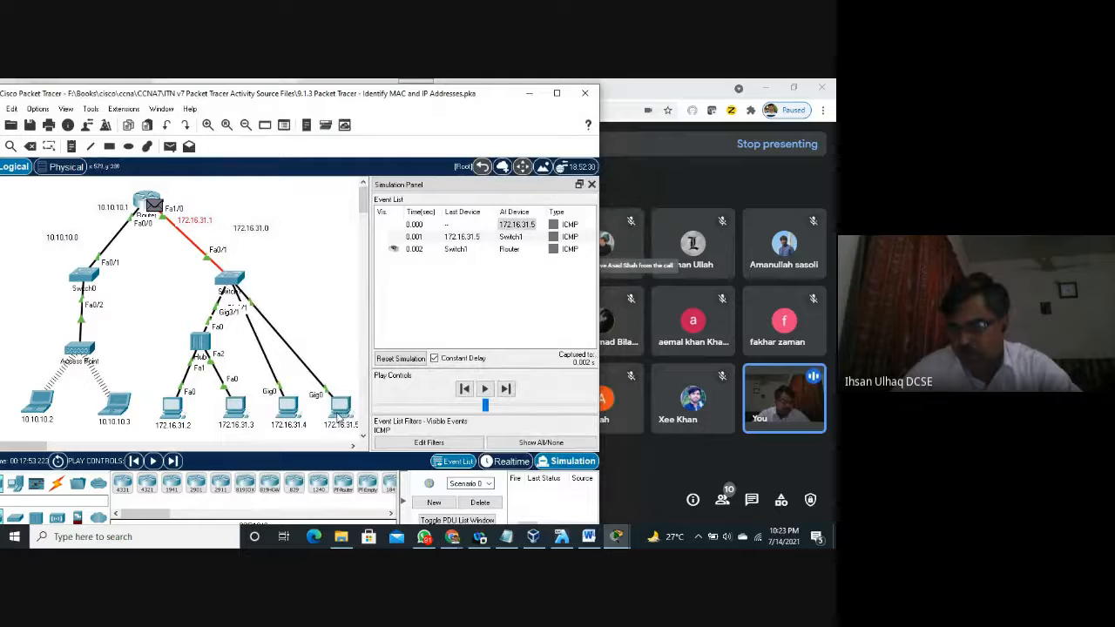
Step: Reposition the main window and advance the simulation by one event to forward the ICMP packet from the Router
{"action": "mouse_move", "coordinate": [343, 417]}
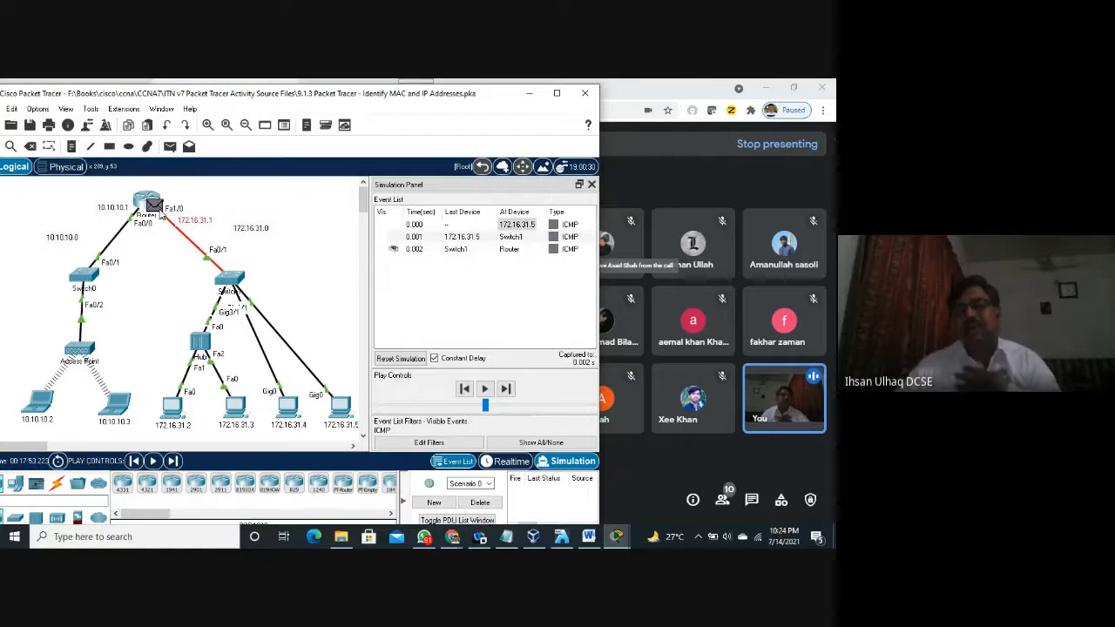
{"action": "mouse_move", "coordinate": [160, 216]}
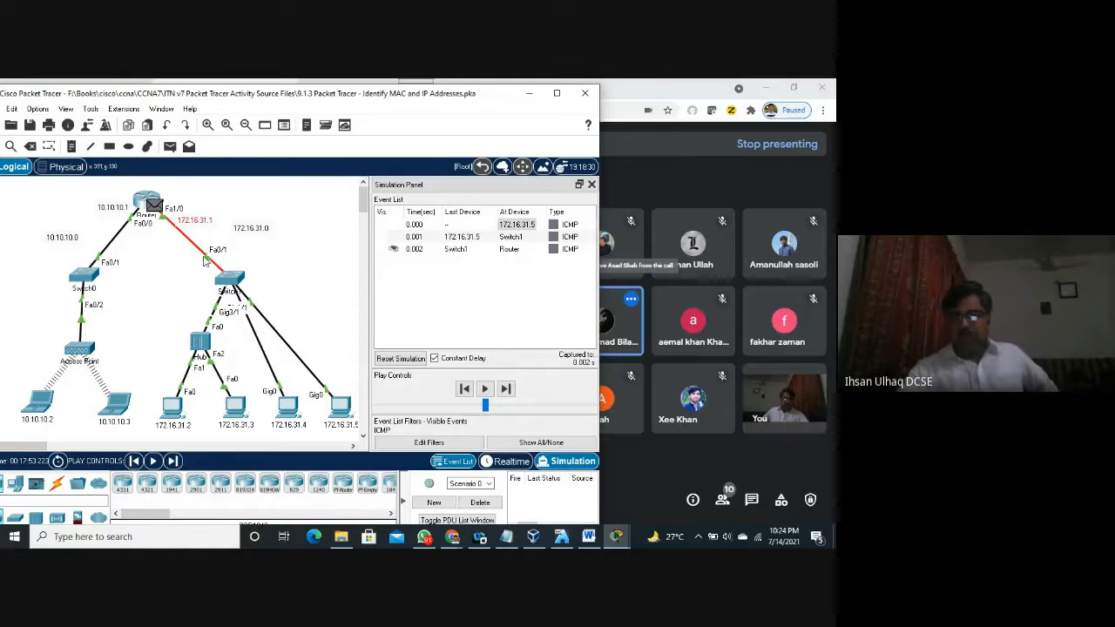
{"action": "left_click_drag", "start_coordinate": [395, 102], "coordinate": [339, 102]}
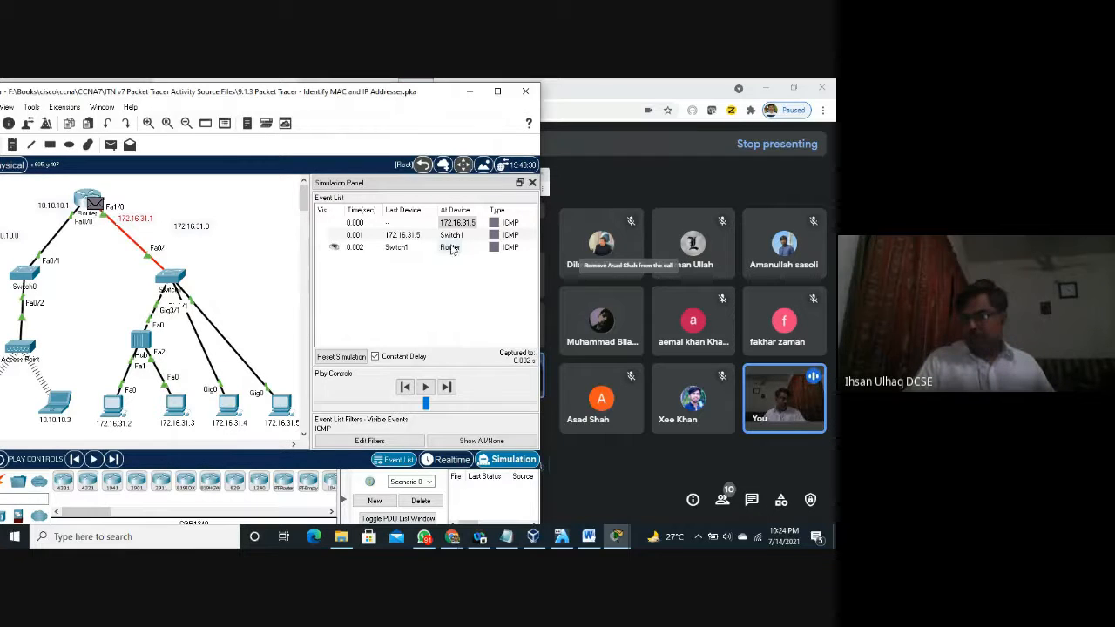
{"action": "mouse_move", "coordinate": [118, 228]}
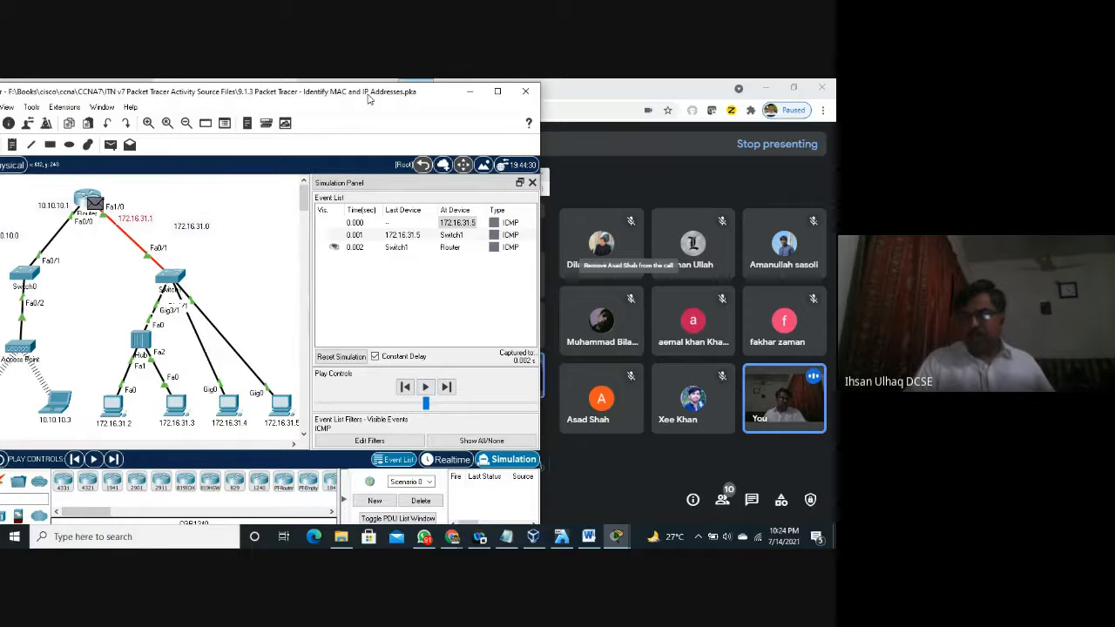
{"action": "left_click_drag", "start_coordinate": [368, 98], "coordinate": [403, 95]}
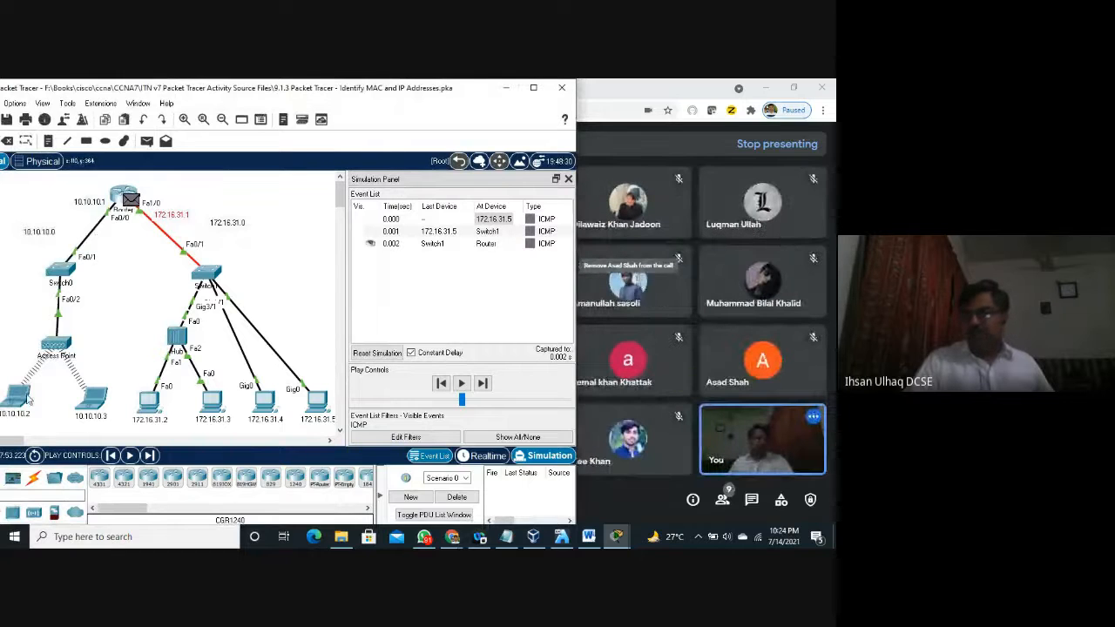
{"action": "mouse_move", "coordinate": [29, 399]}
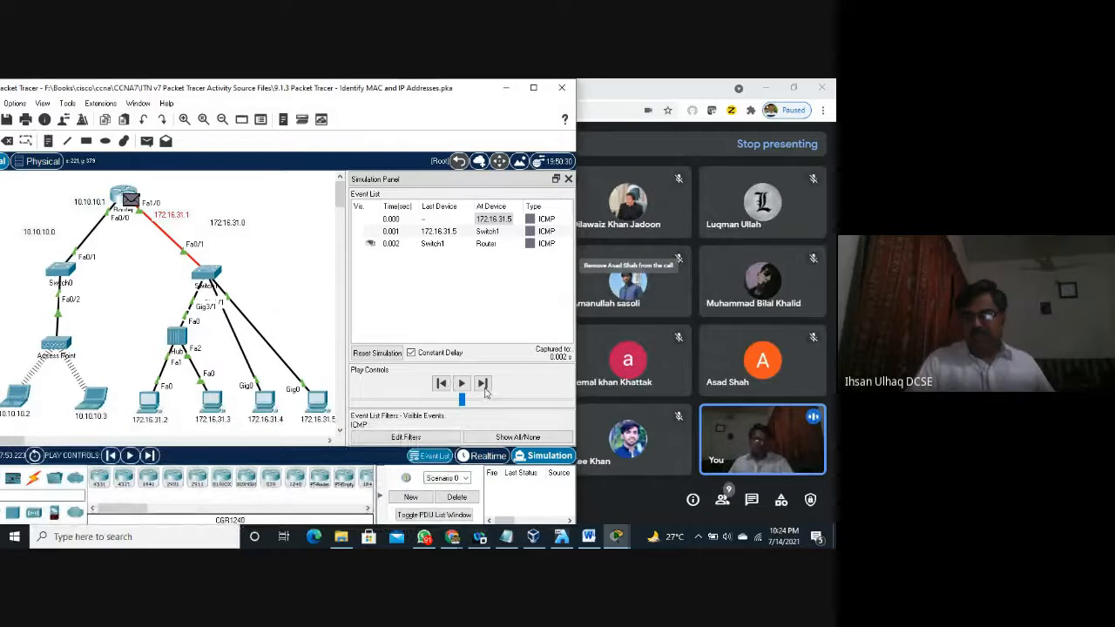
{"action": "left_click", "coordinate": [484, 385]}
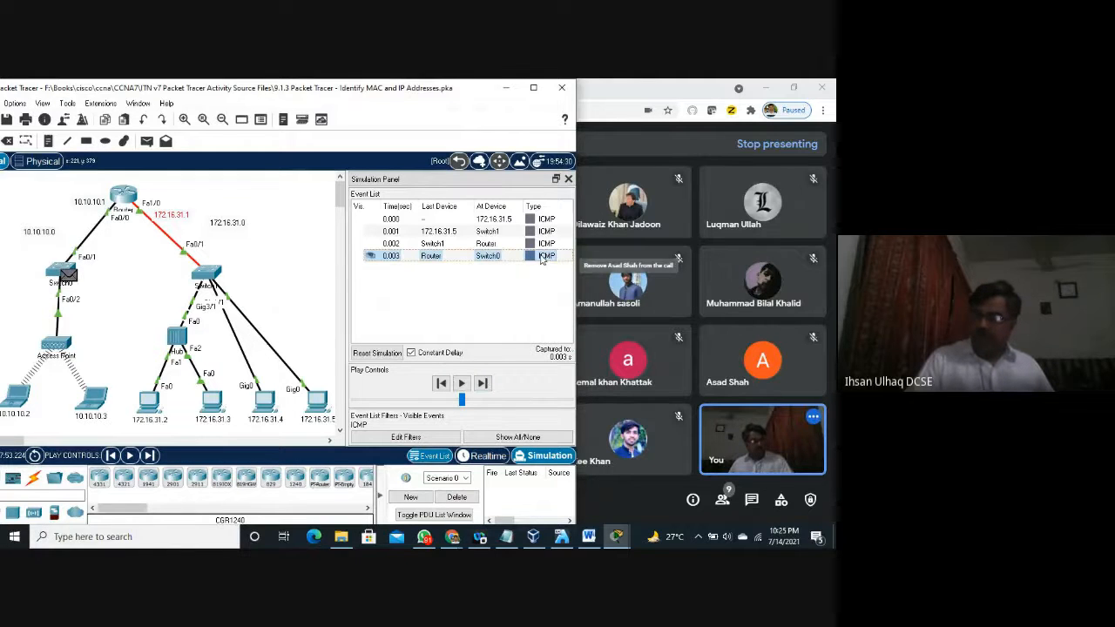
Step: Open the PDU information for the ICMP event at Switch0, examine its OSI model and inbound PDU details, and close it
{"action": "left_click", "coordinate": [542, 257]}
{"action": "left_click", "coordinate": [542, 258]}
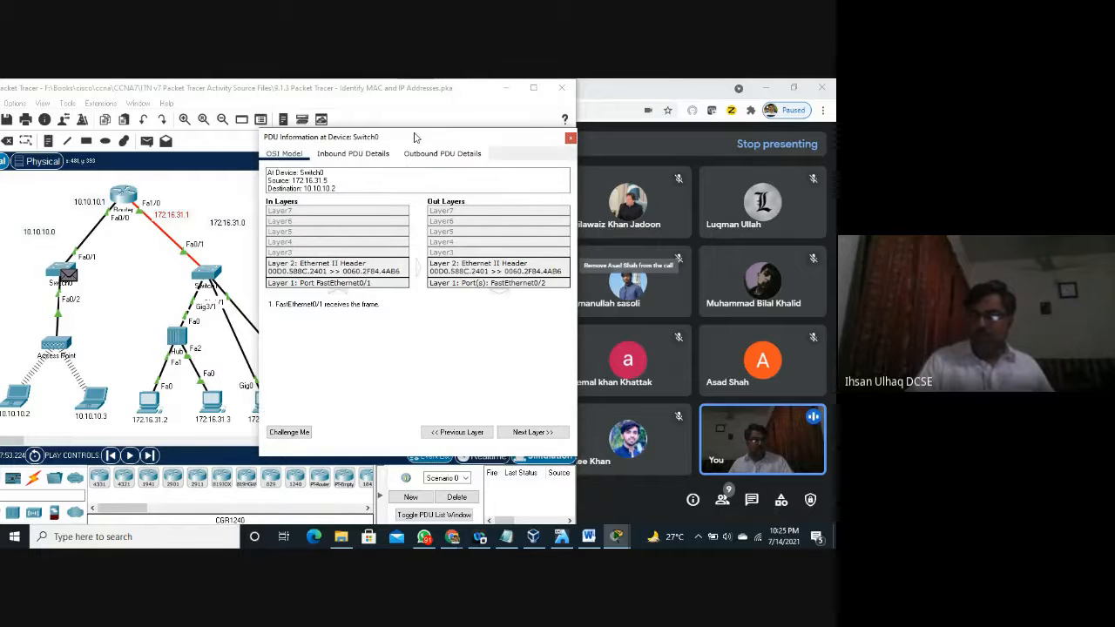
{"action": "left_click_drag", "start_coordinate": [416, 136], "coordinate": [477, 140]}
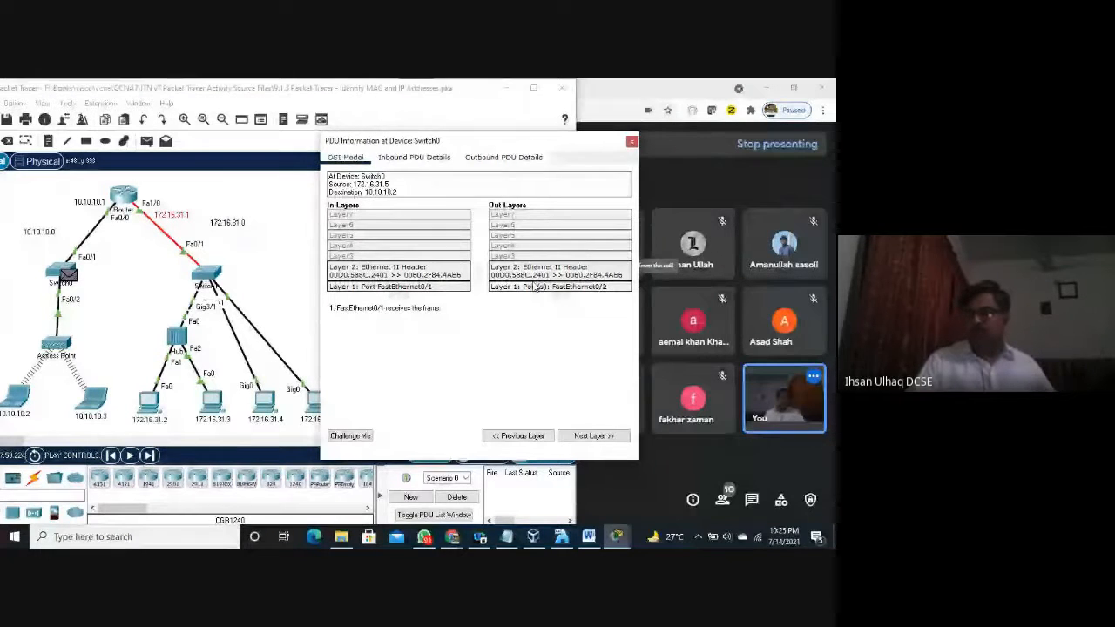
{"action": "left_click", "coordinate": [426, 163]}
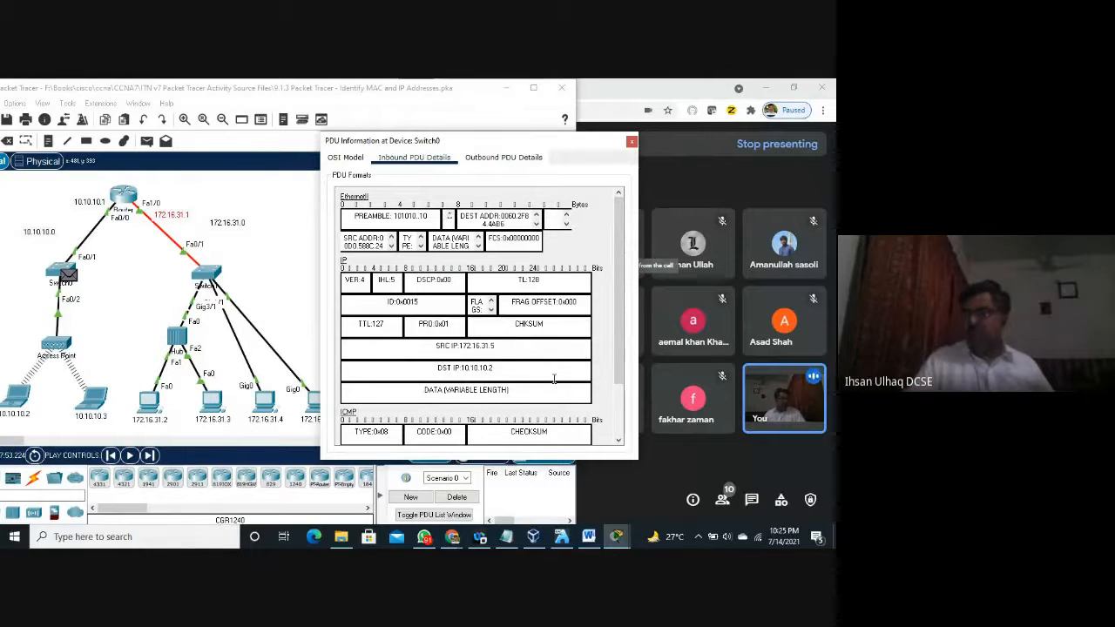
{"action": "left_click", "coordinate": [348, 158]}
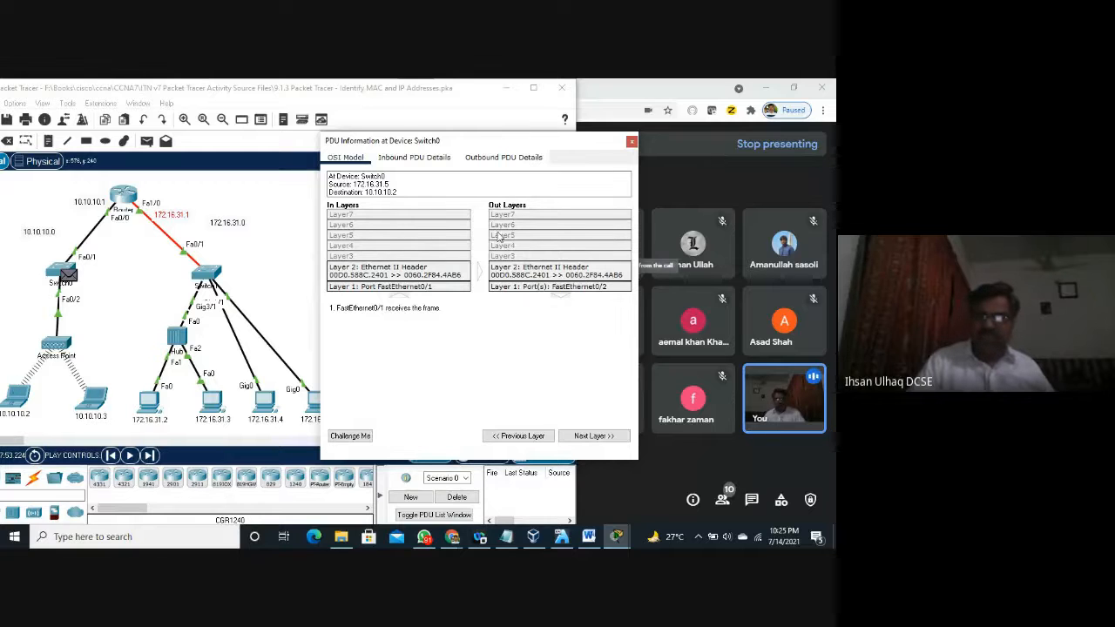
{"action": "left_click", "coordinate": [632, 142]}
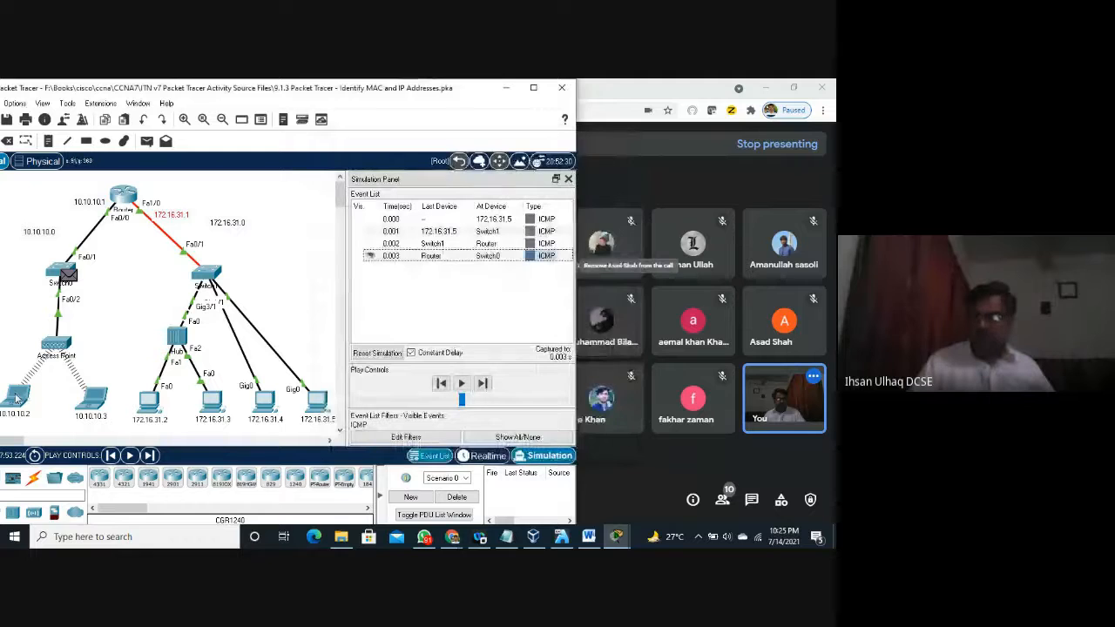
Step: Switch the network from Simulation to Realtime mode and maximize the main window
{"action": "mouse_move", "coordinate": [16, 400]}
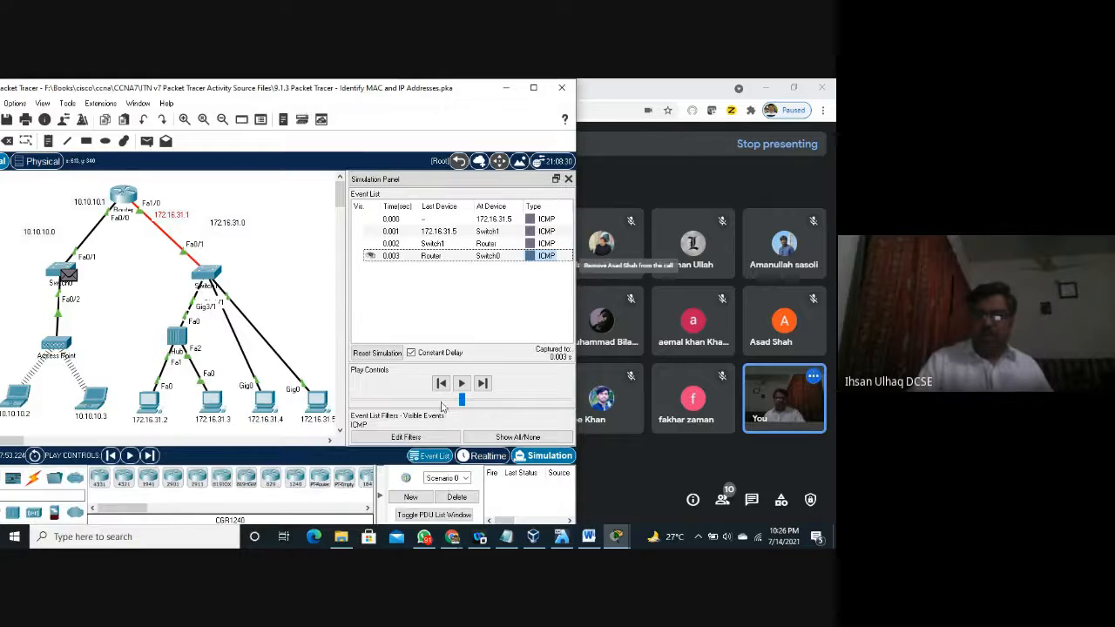
{"action": "left_click", "coordinate": [488, 455]}
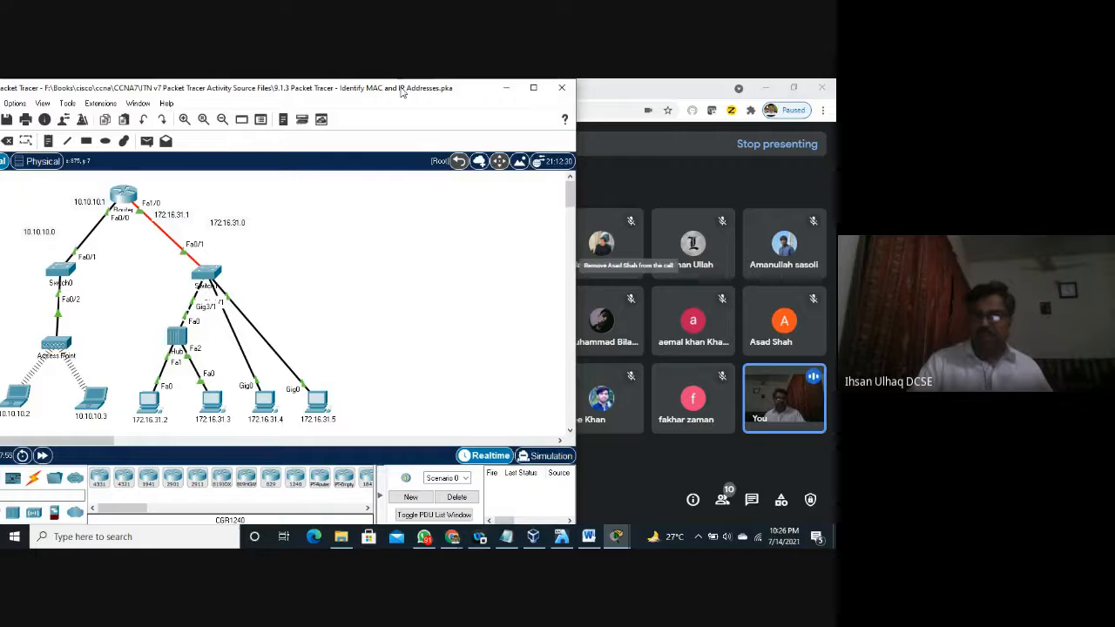
{"action": "left_click_drag", "start_coordinate": [402, 89], "coordinate": [488, 79]}
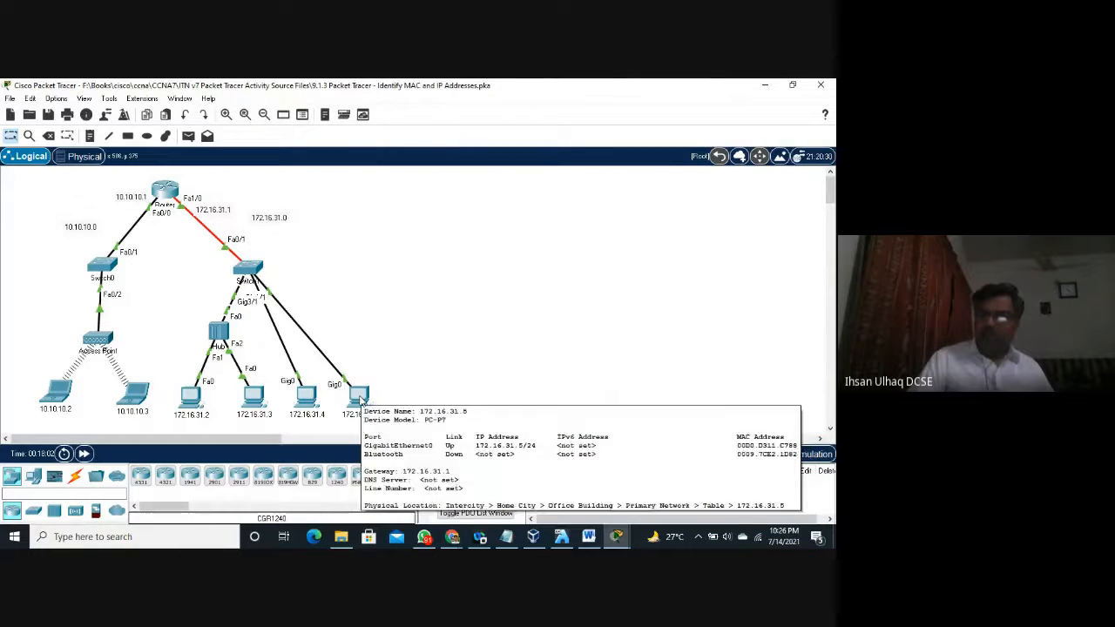
Step: Open the Command Prompt on PC 172.16.31.5 and display its ARP table with arp -a
{"action": "left_click", "coordinate": [361, 399]}
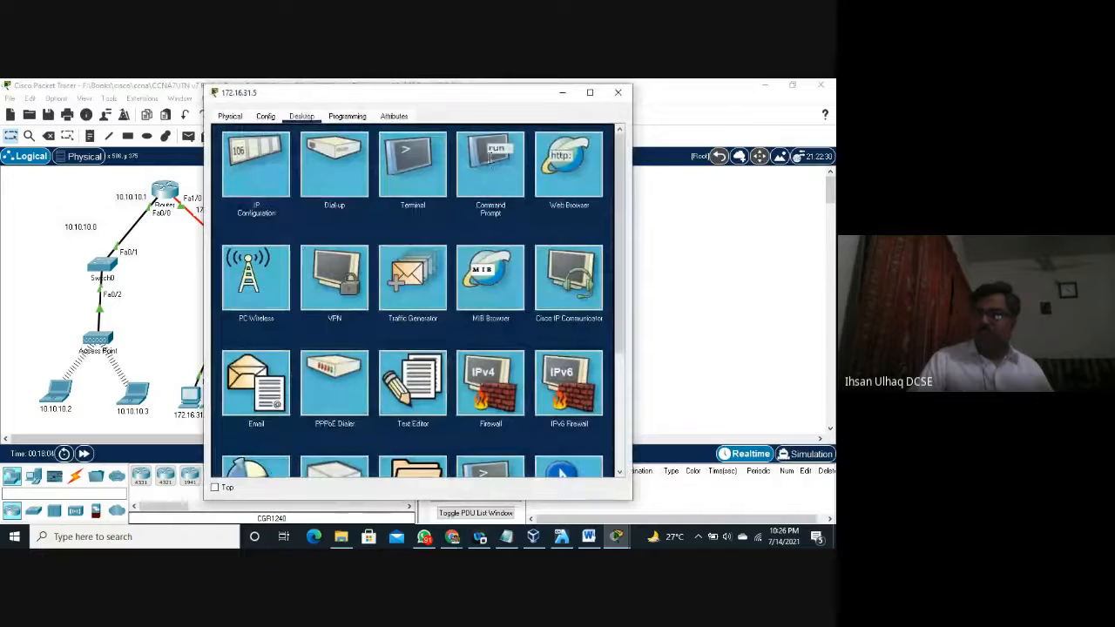
{"action": "left_click", "coordinate": [490, 161]}
{"action": "double_click", "coordinate": [510, 93]}
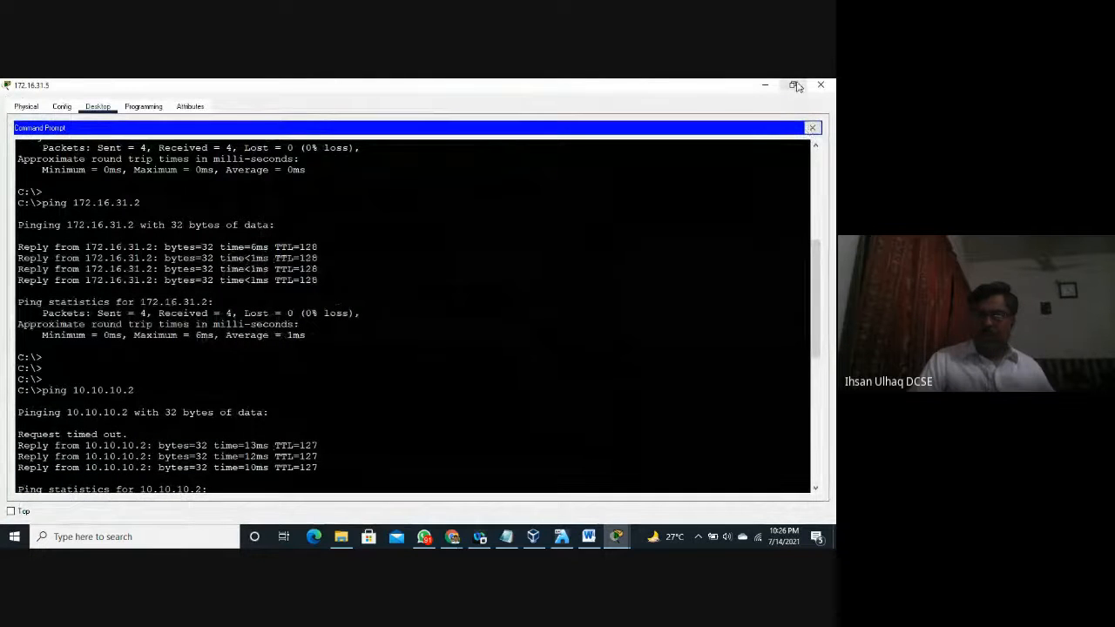
{"action": "left_click_drag", "start_coordinate": [818, 327], "coordinate": [818, 426]}
{"action": "type", "text": "ar"}
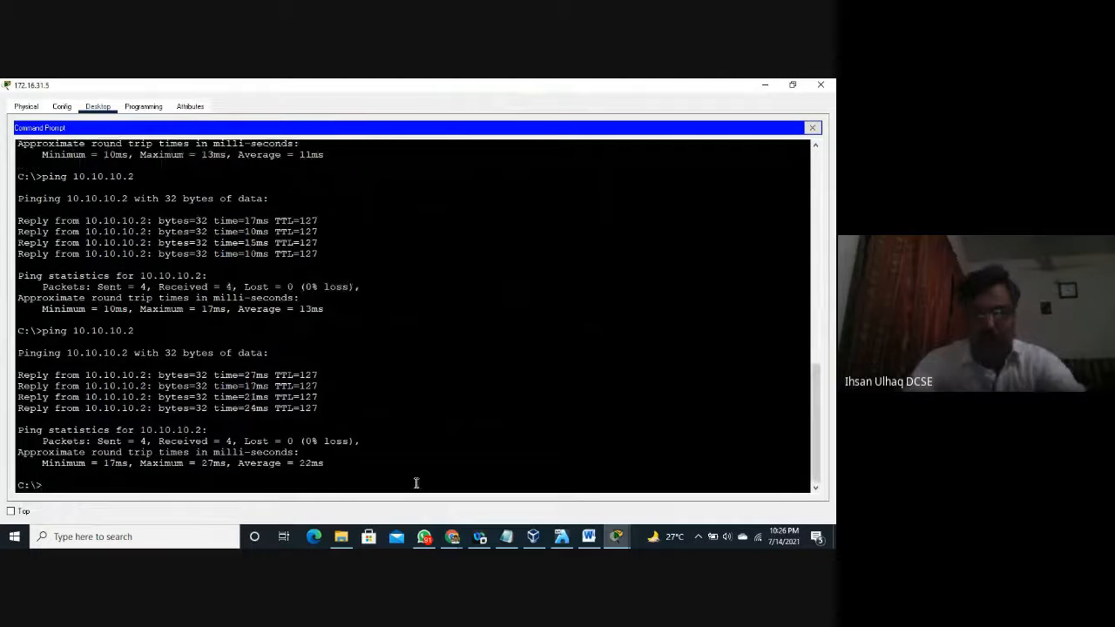
{"action": "type", "text": "p -a"}
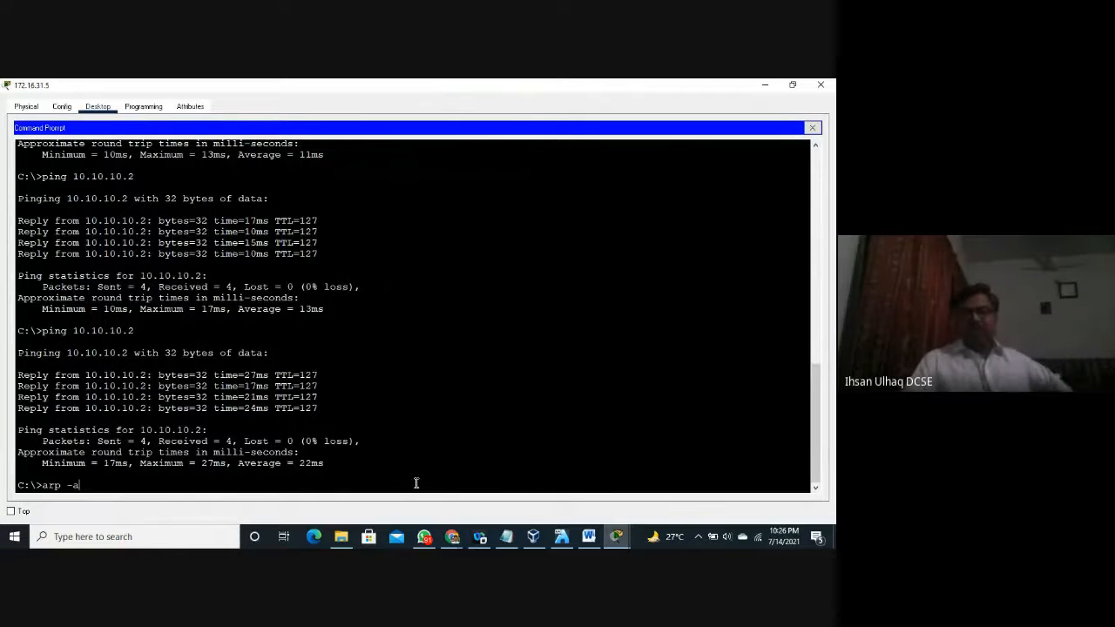
{"action": "key", "text": "Return"}
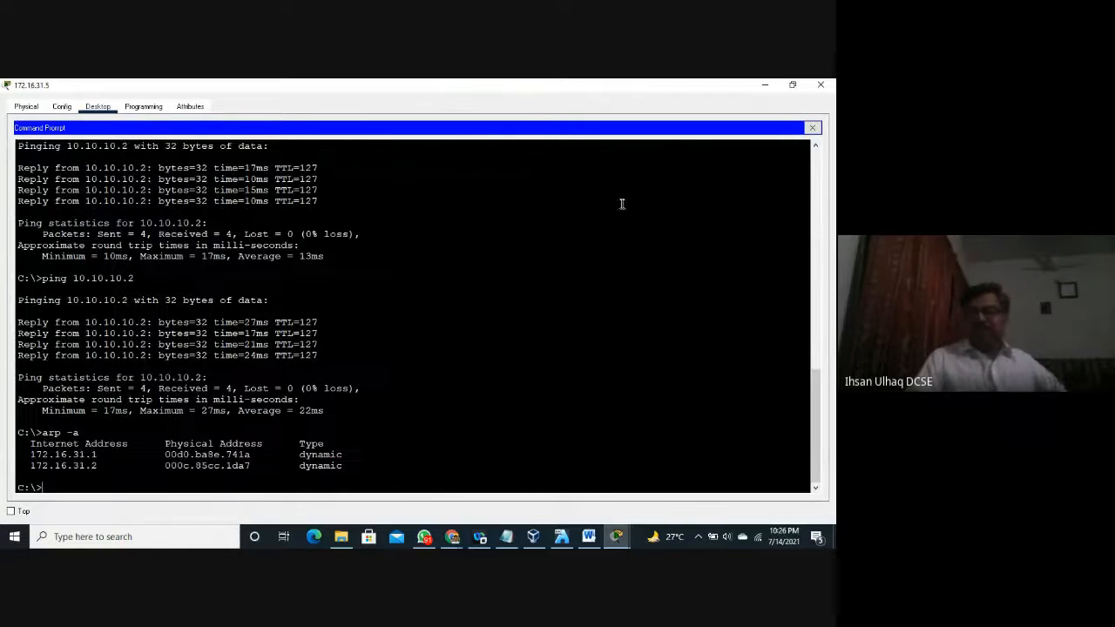
Step: Restore the PC window to a smaller size and place it beside the topology so both are visible
{"action": "left_click", "coordinate": [793, 85]}
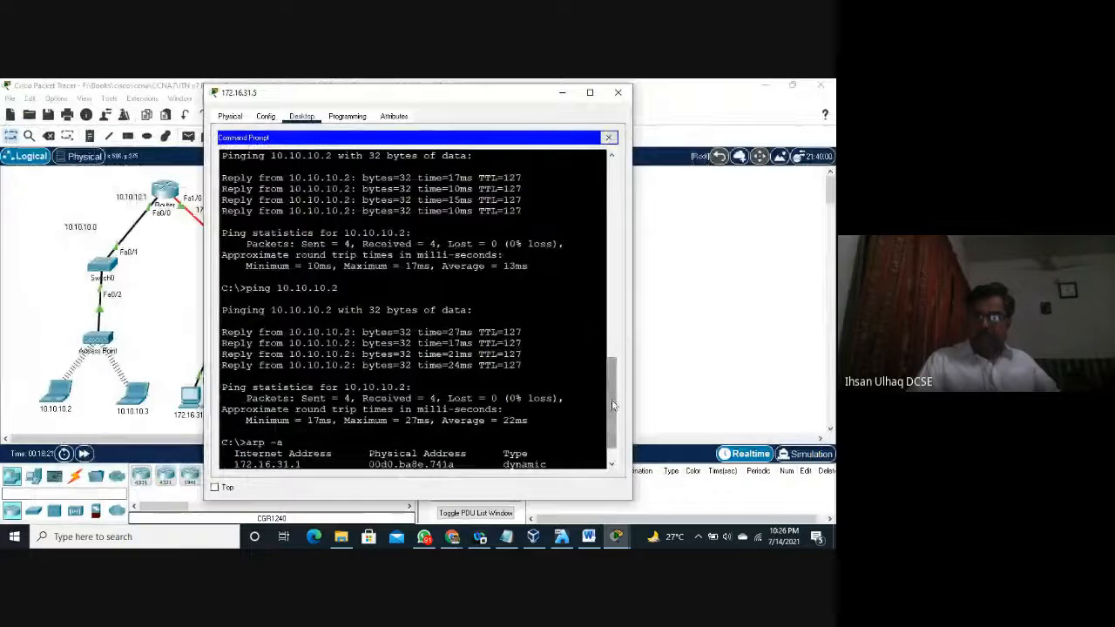
{"action": "scroll", "coordinate": [610, 404], "scroll_direction": "down", "scroll_amount": 1}
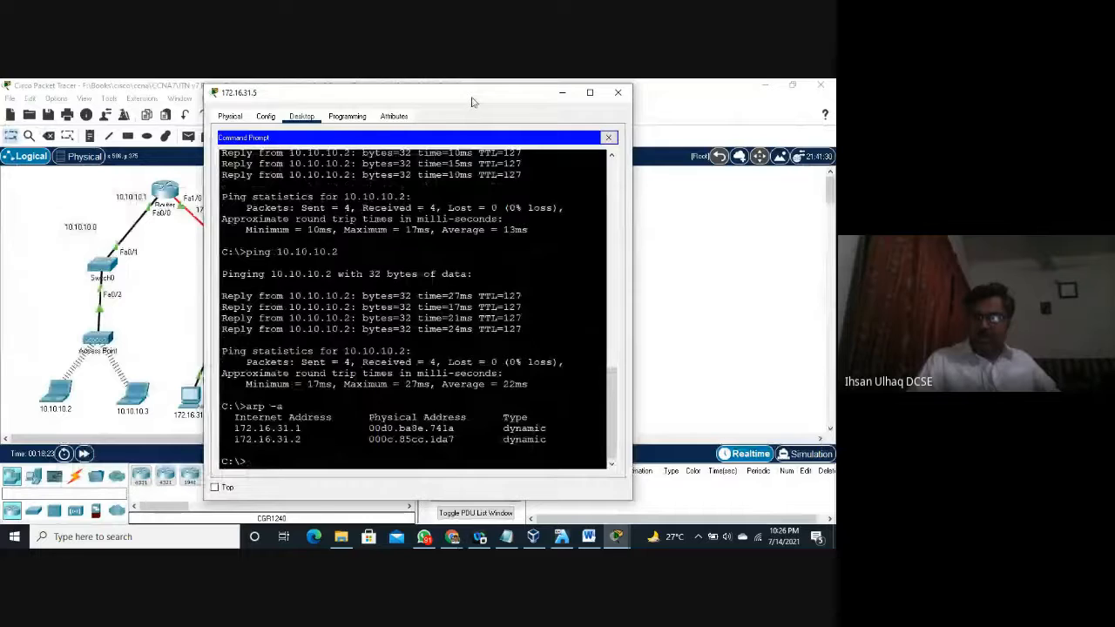
{"action": "left_click_drag", "start_coordinate": [471, 102], "coordinate": [673, 99]}
{"action": "left_click", "coordinate": [791, 90]}
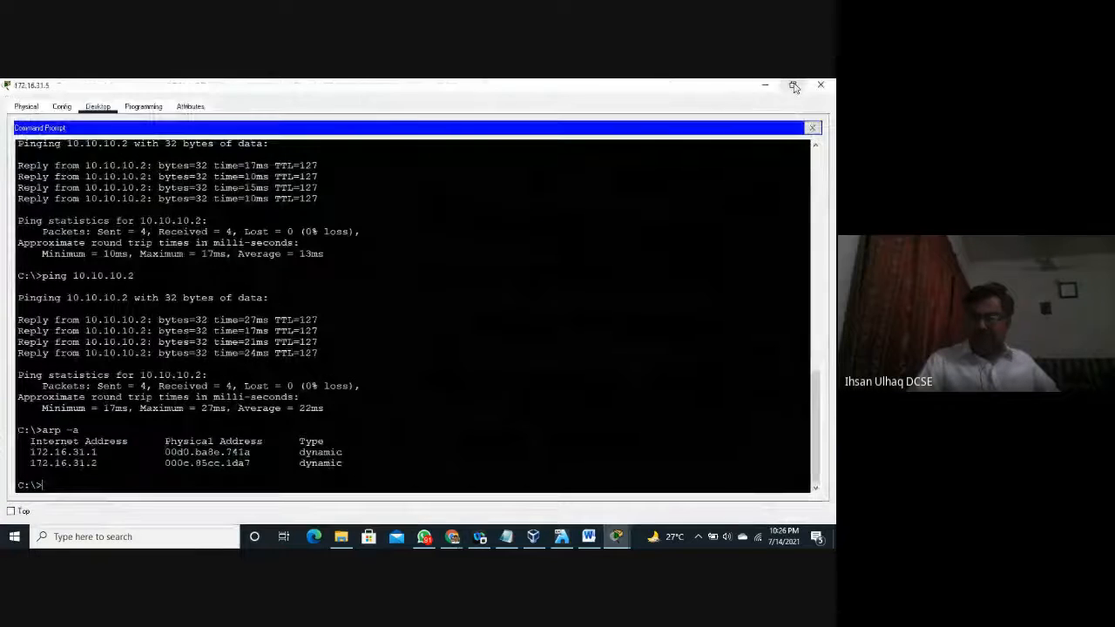
{"action": "left_click", "coordinate": [794, 87]}
{"action": "left_click_drag", "start_coordinate": [487, 88], "coordinate": [689, 98]}
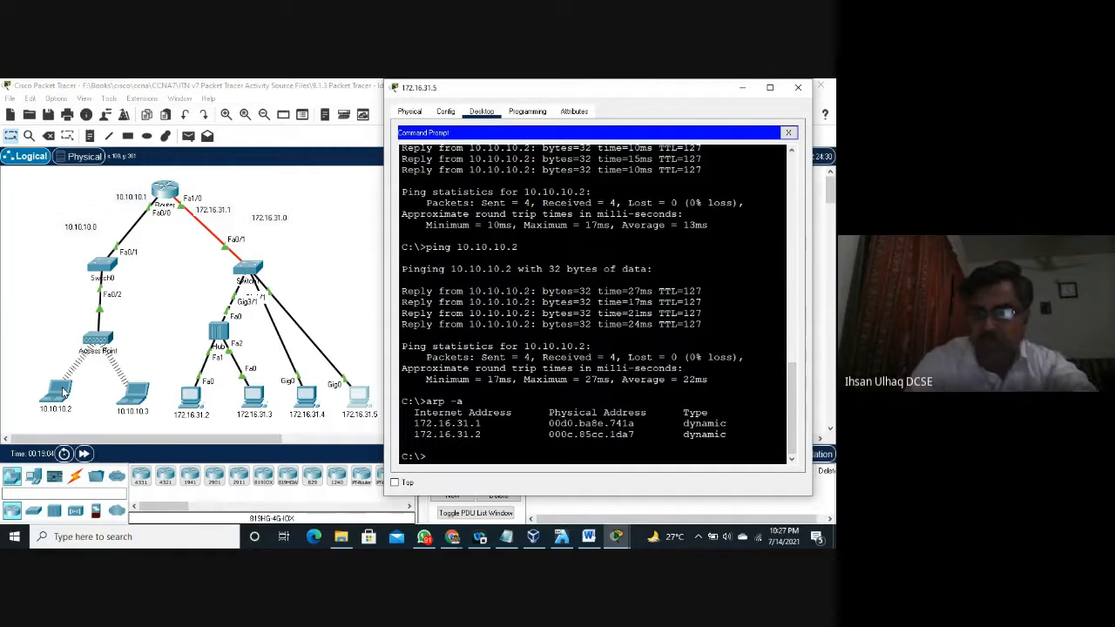
Step: Ping 172.16.31.4 from the PC and list the ARP entries again with arp -a
{"action": "type", "text": "ng "}
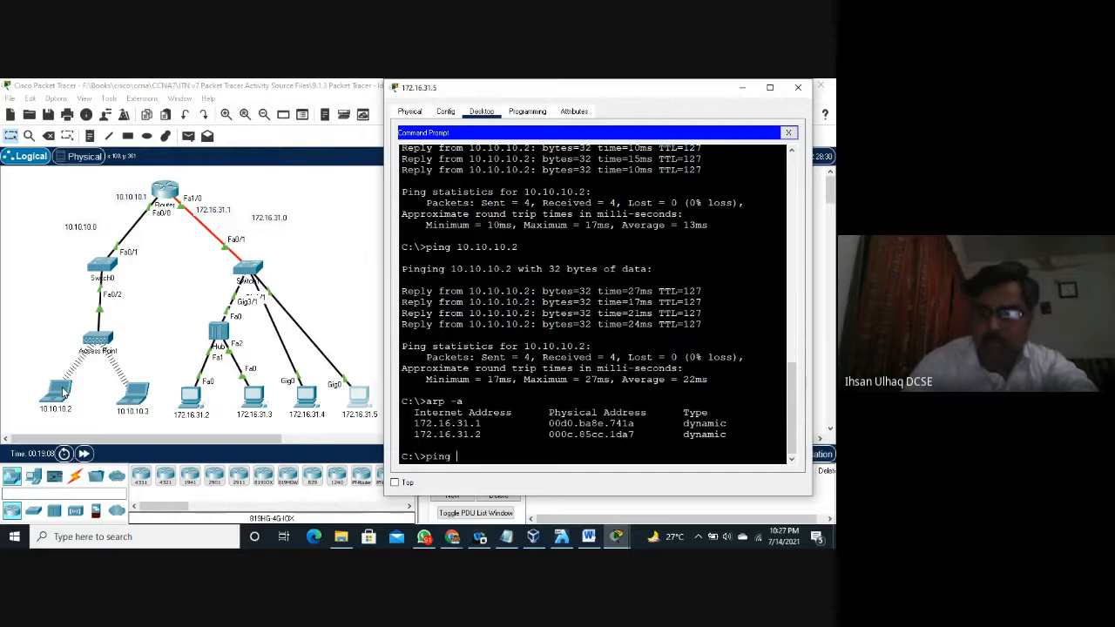
{"action": "type", "text": "172.16"}
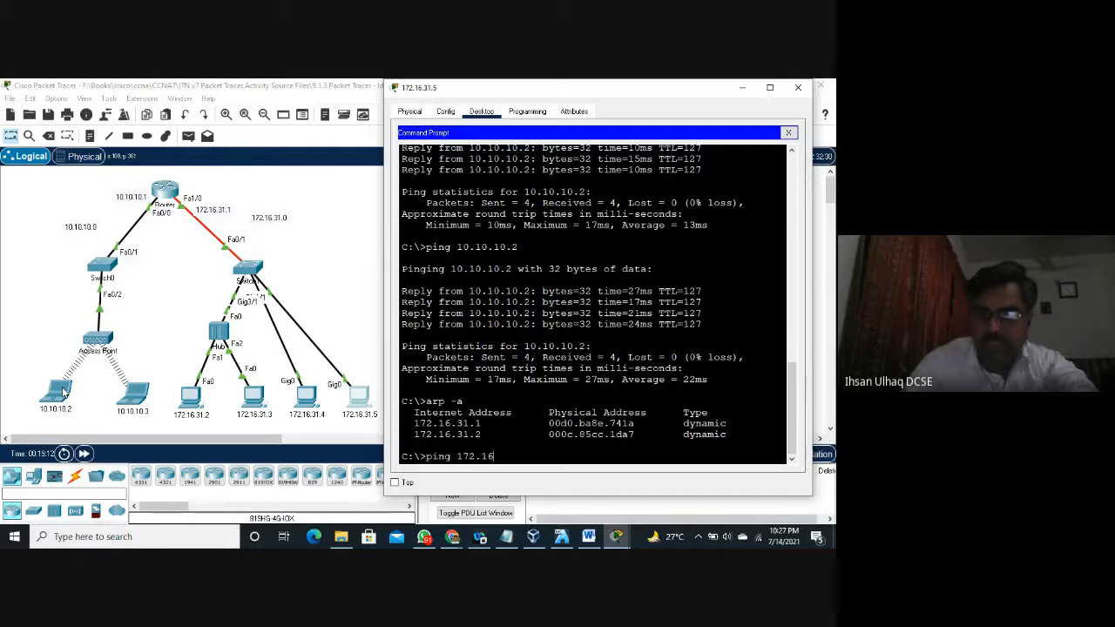
{"action": "type", "text": ".31.4"}
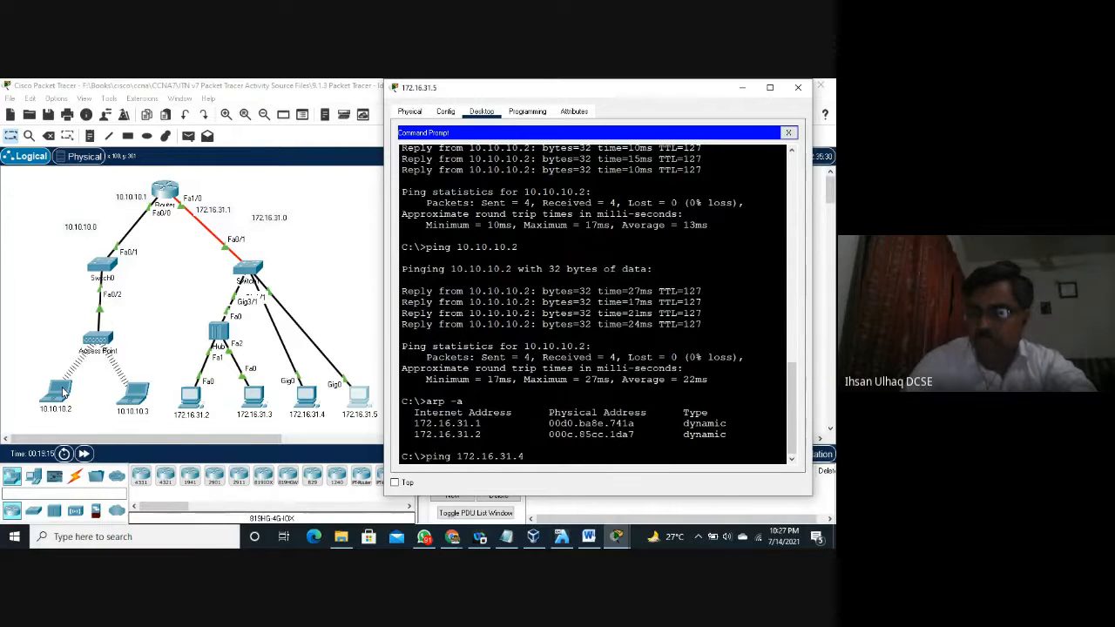
{"action": "key", "text": "Return"}
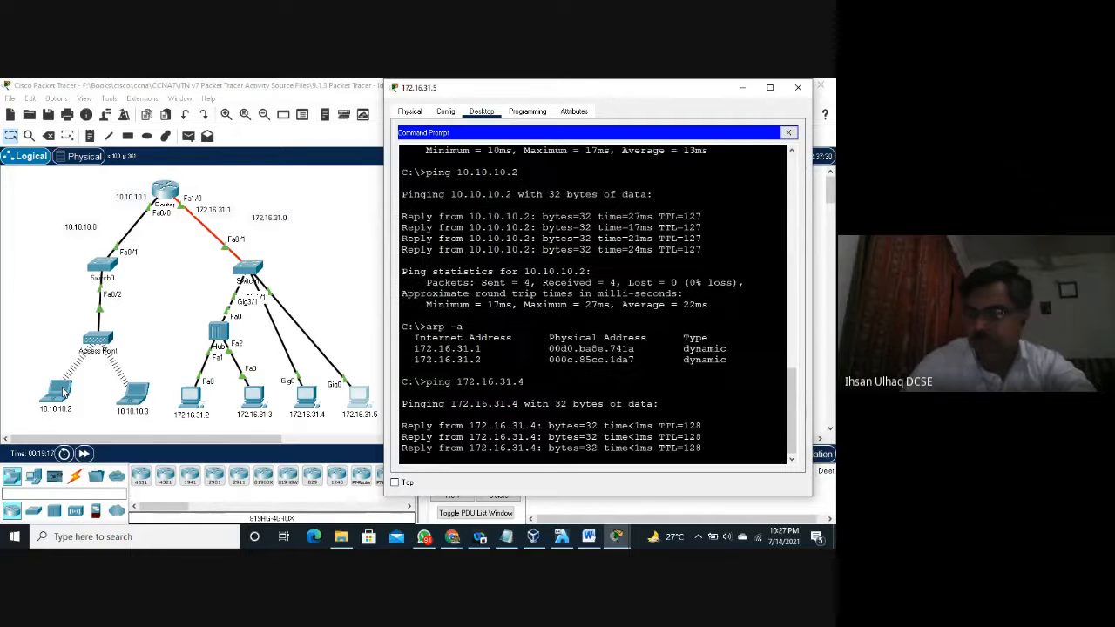
{"action": "type", "text": "a"}
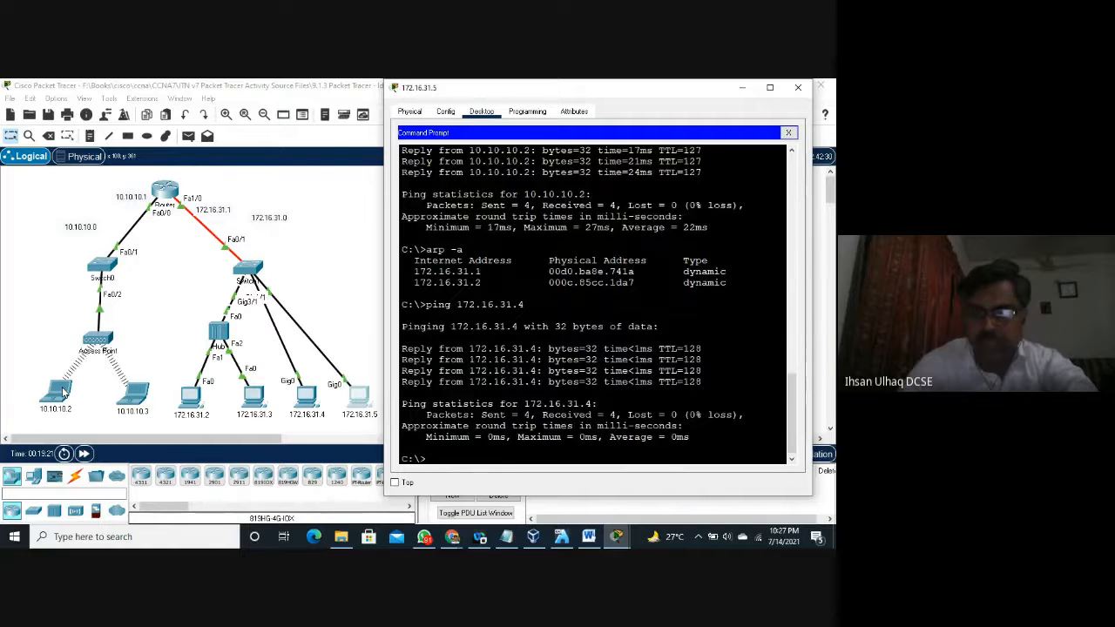
{"action": "key", "text": "Up"}
{"action": "key", "text": "Up"}
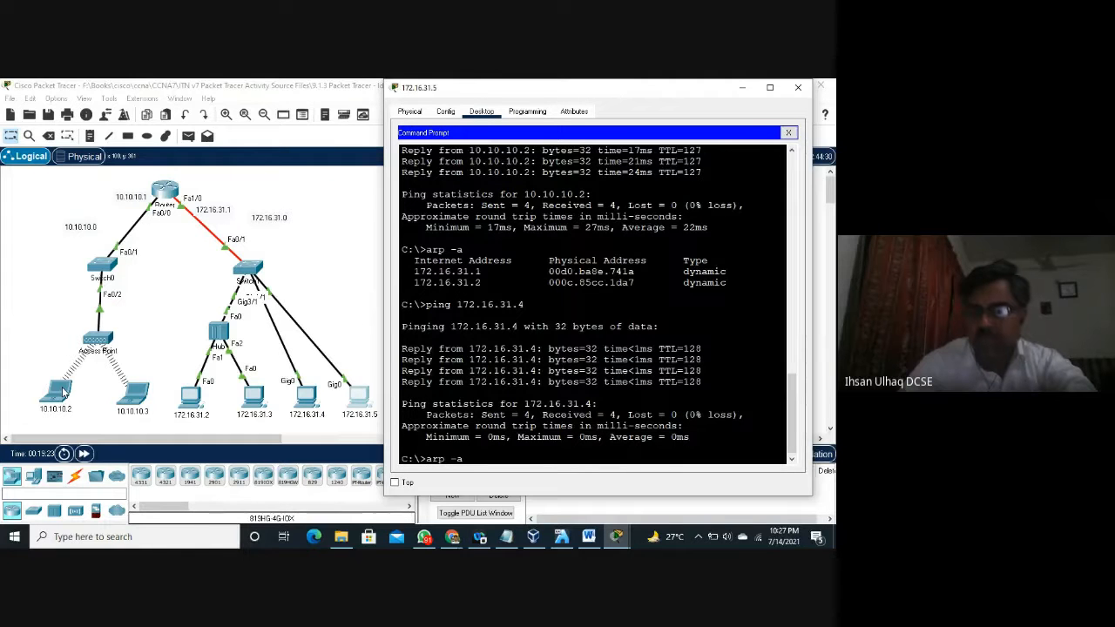
{"action": "key", "text": "Return"}
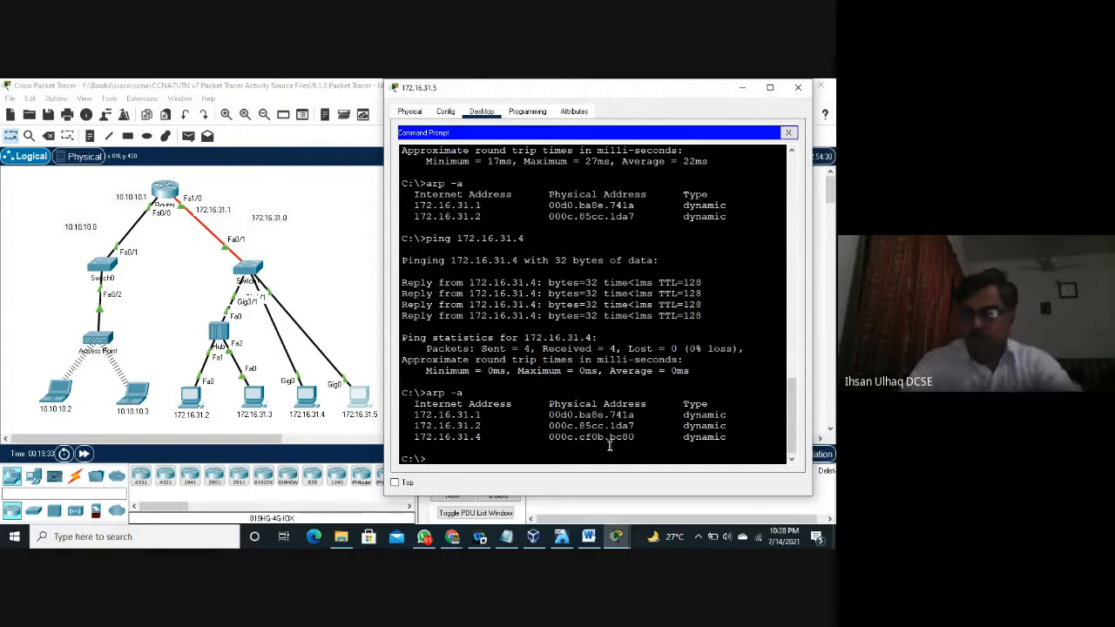
Step: Ping 172.16.31.3 from the PC and rerun arp -a to check the ARP table
{"action": "key", "text": "Up"}
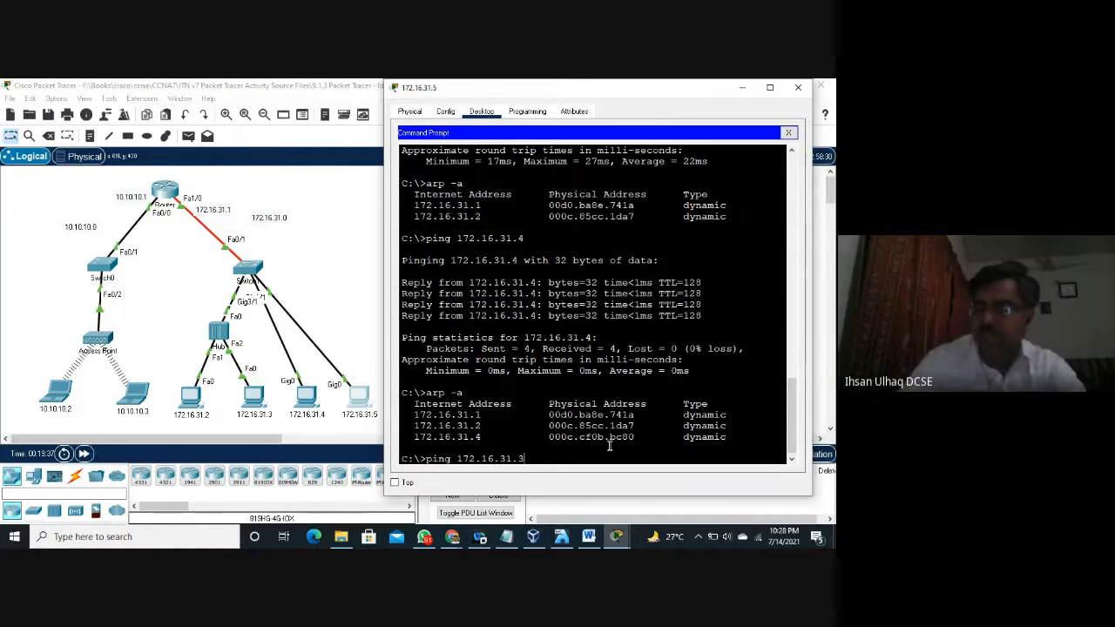
{"action": "key", "text": "Return"}
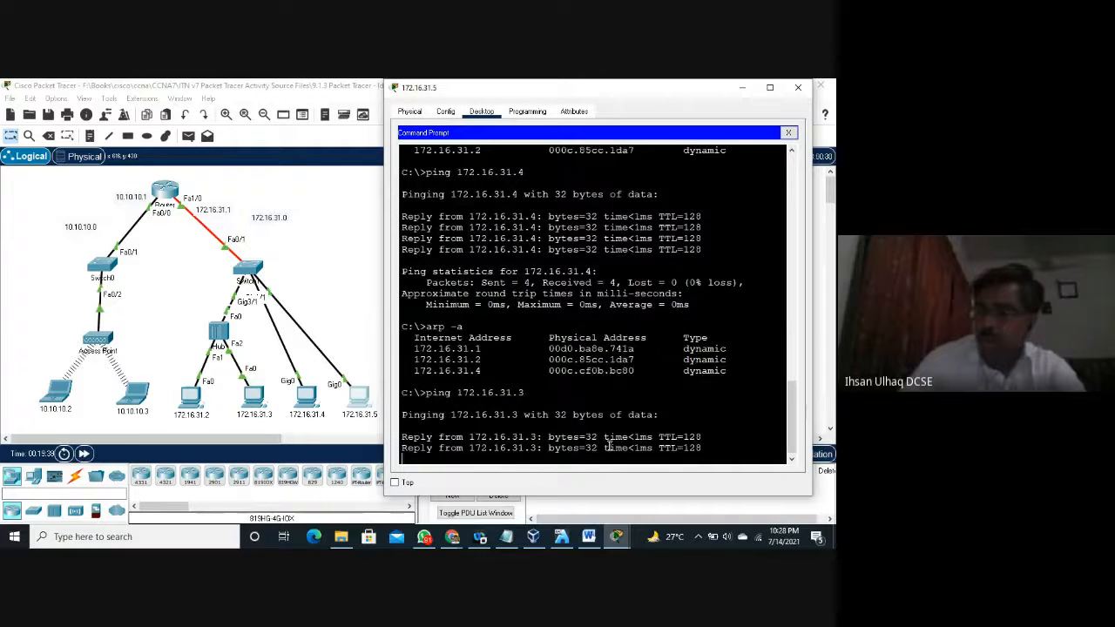
{"action": "key", "text": "Up"}
{"action": "key", "text": "Up"}
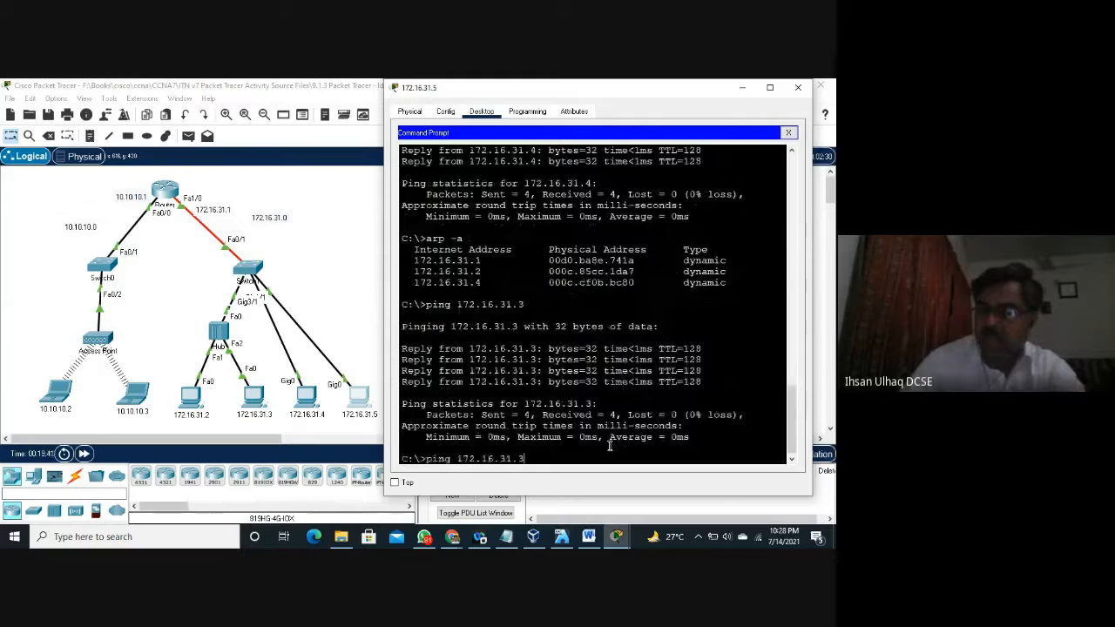
{"action": "key", "text": "Return"}
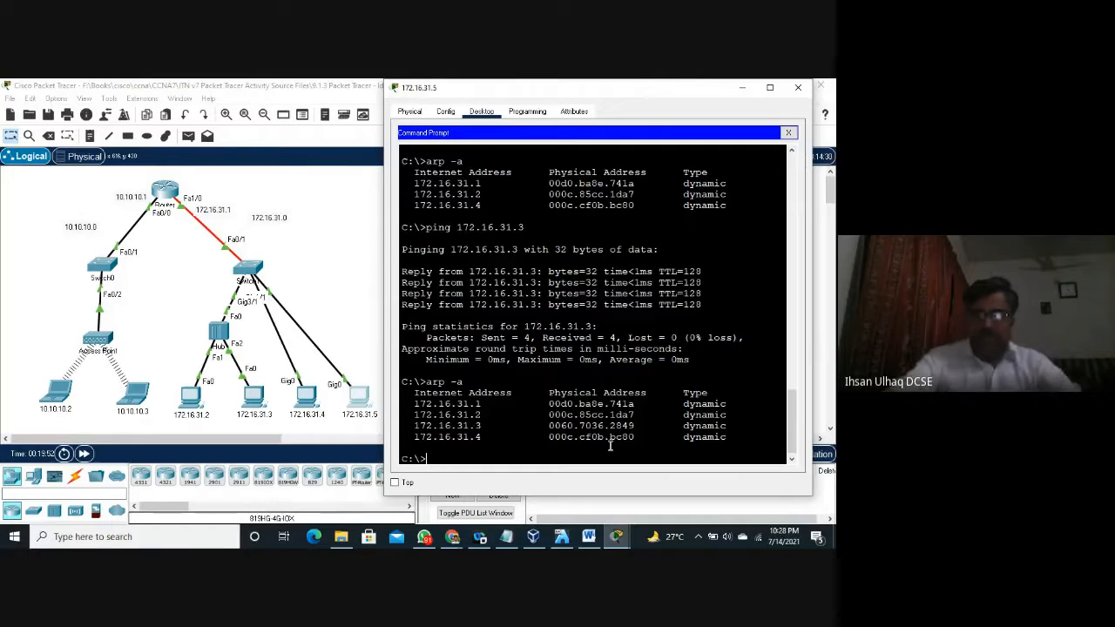
Step: Clear the PC's ARP table with arp -d and check it with arp -a
{"action": "type", "text": "p "}
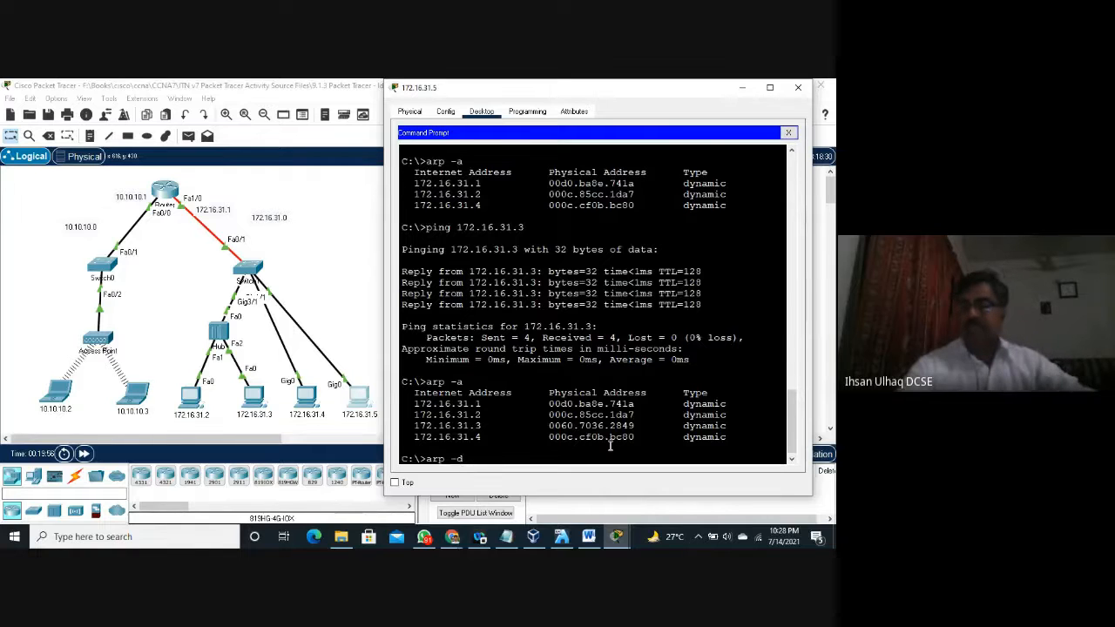
{"action": "type", "text": "-d"}
{"action": "key", "text": "Return"}
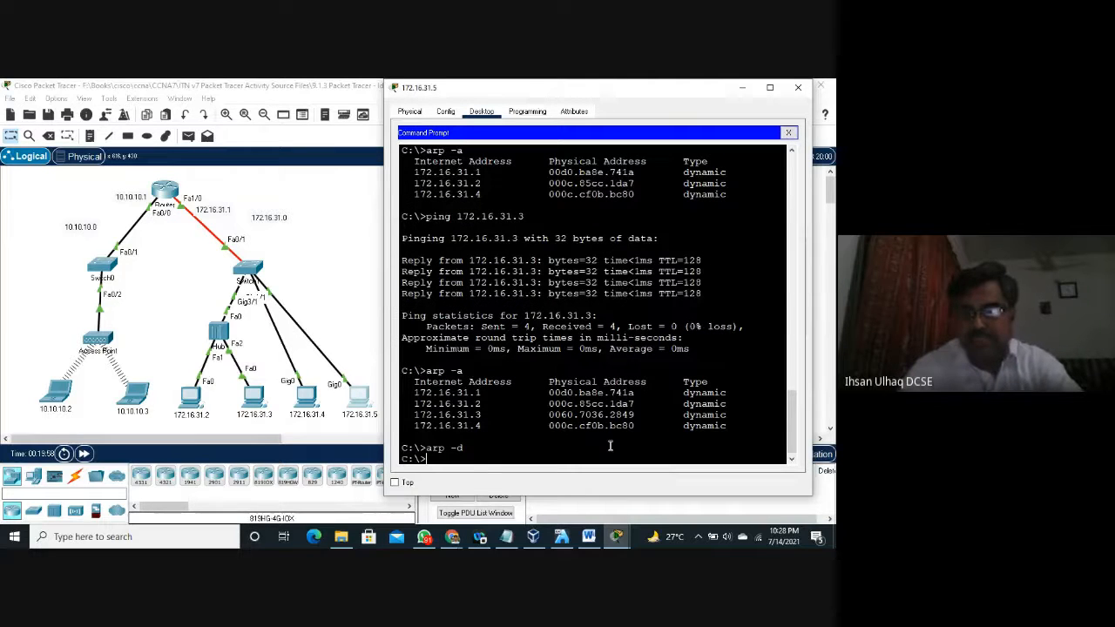
{"action": "type", "text": "arp"}
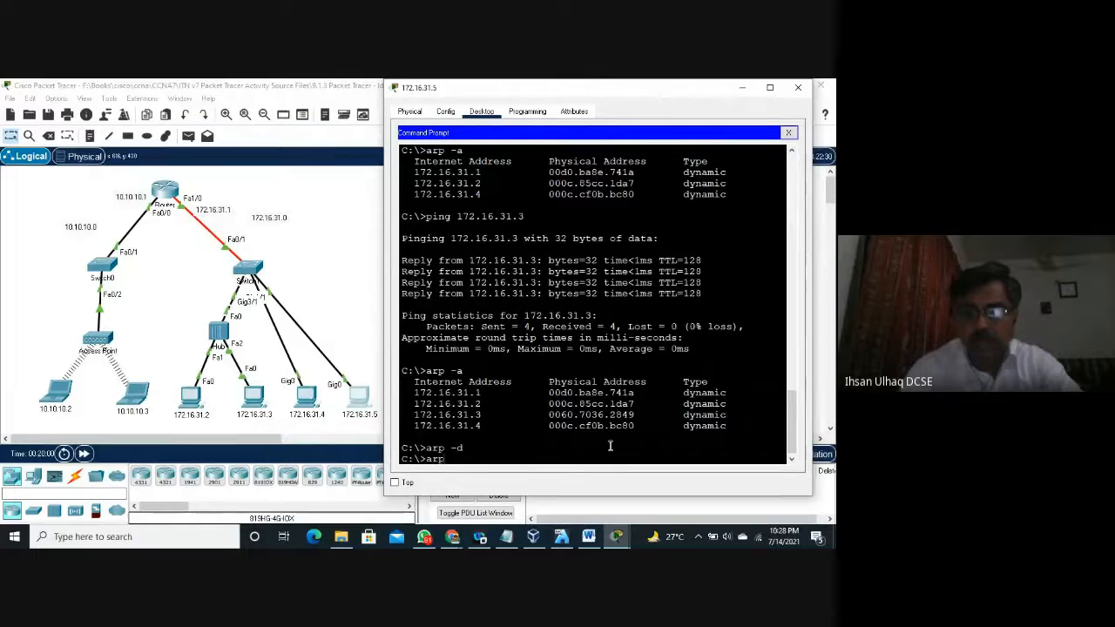
{"action": "type", "text": " -a"}
{"action": "key", "text": "Return"}
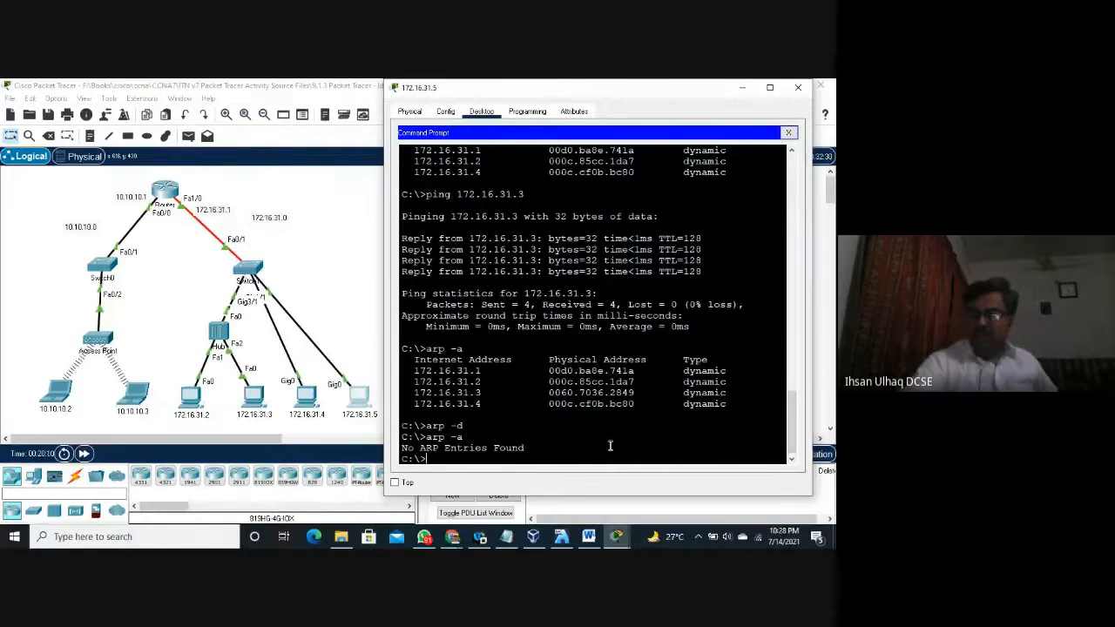
Step: Ping 172.16.31.3 again with the ARP table cleared and display the rebuilt entries with arp -a
{"action": "key", "text": "Up"}
{"action": "key", "text": "Up"}
{"action": "key", "text": "Up"}
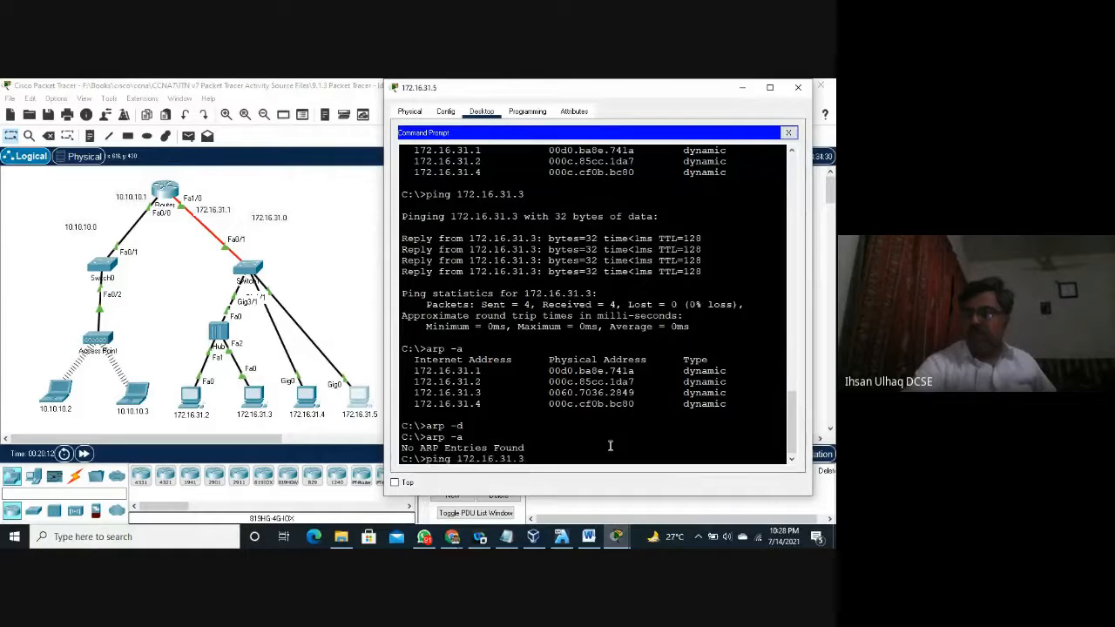
{"action": "key", "text": "Return"}
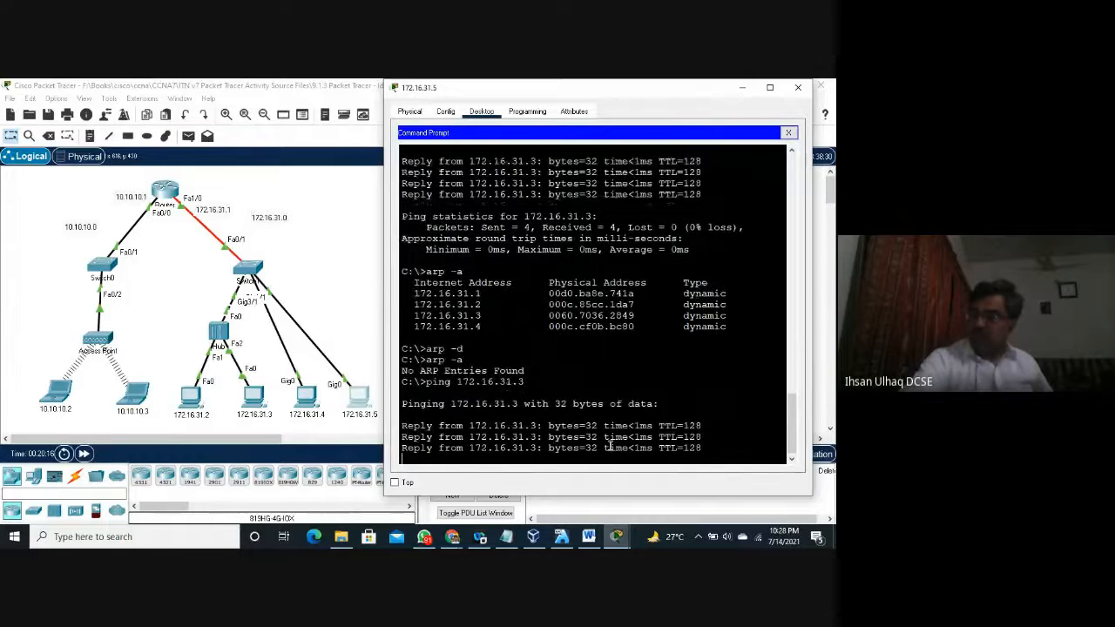
{"action": "key", "text": "Up"}
{"action": "key", "text": "Up"}
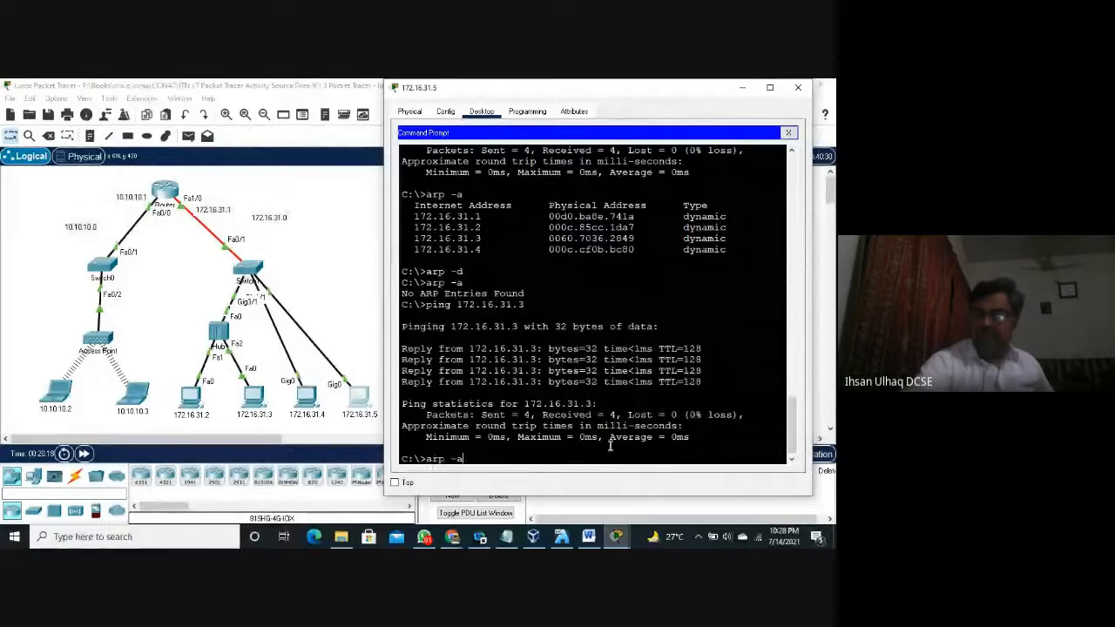
{"action": "key", "text": "Return"}
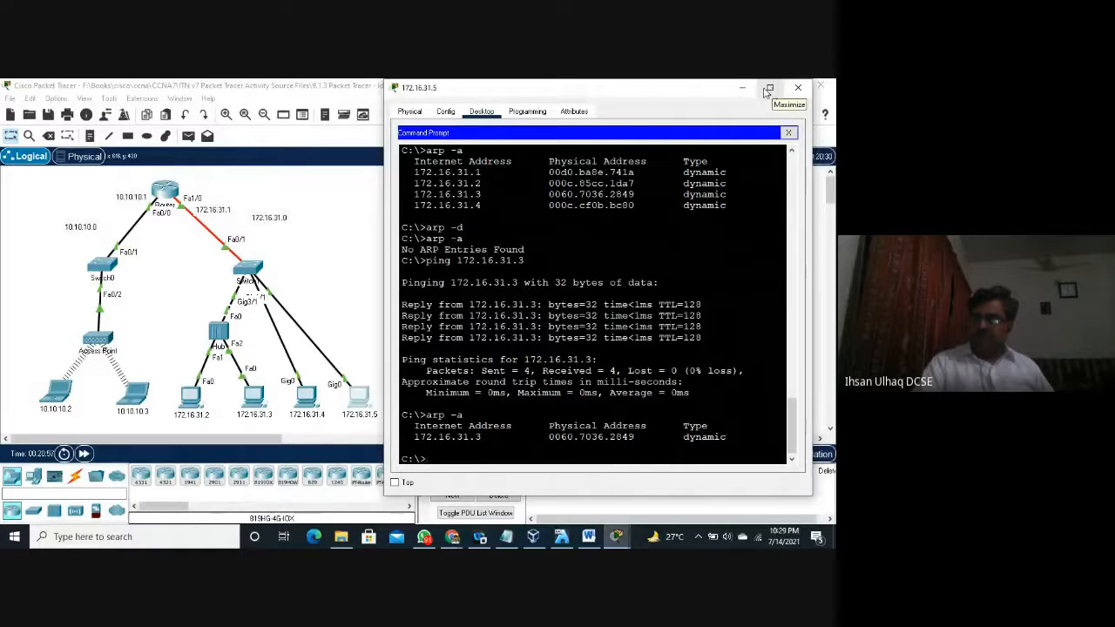
Step: Close the PC window, switch to Simulation mode, undock the Simulation Panel, and show all event types
{"action": "left_click", "coordinate": [798, 87]}
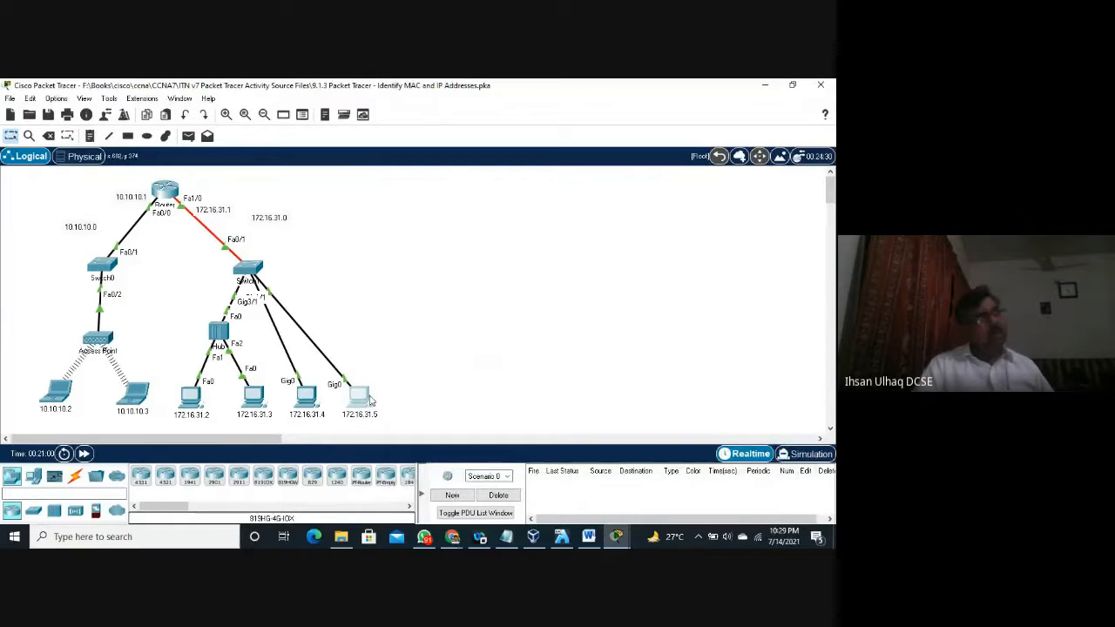
{"action": "left_click", "coordinate": [809, 454]}
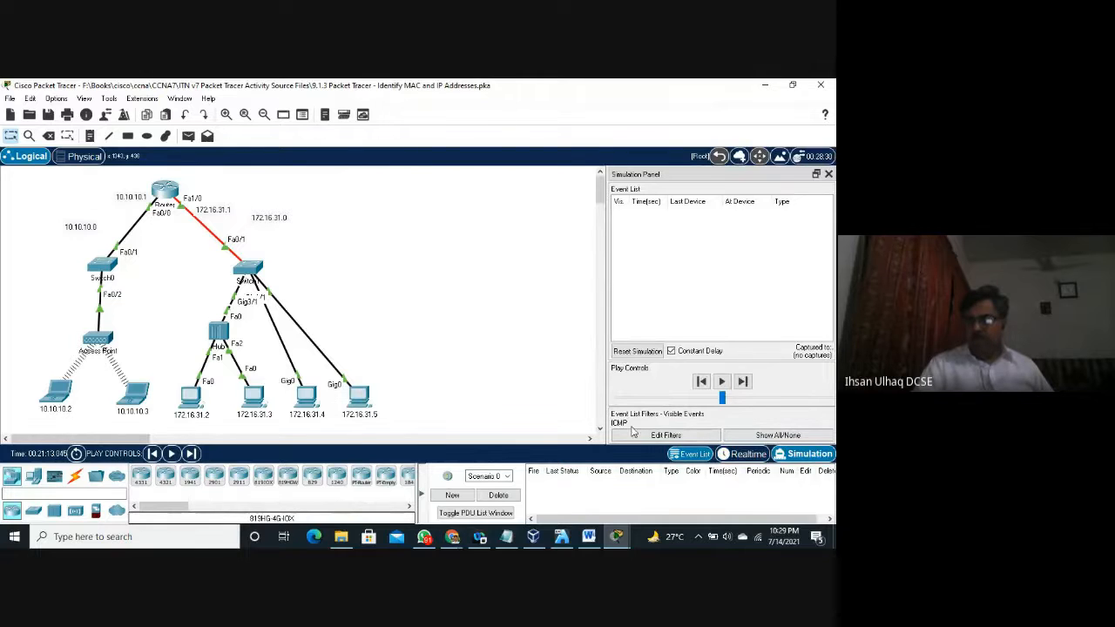
{"action": "left_click_drag", "start_coordinate": [748, 178], "coordinate": [678, 160]}
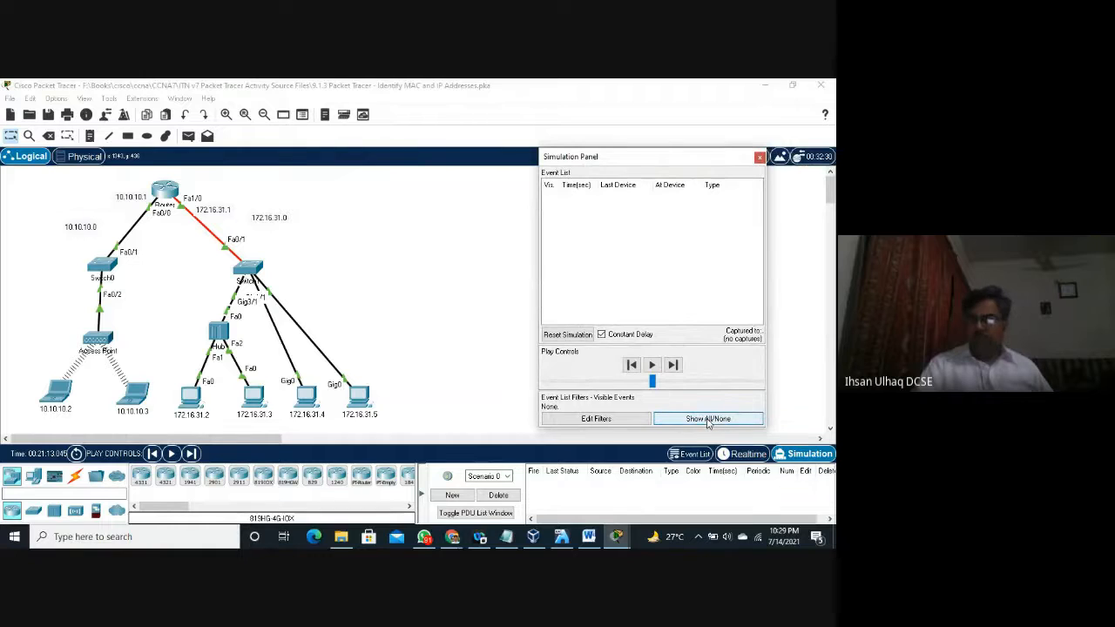
{"action": "left_click", "coordinate": [708, 421]}
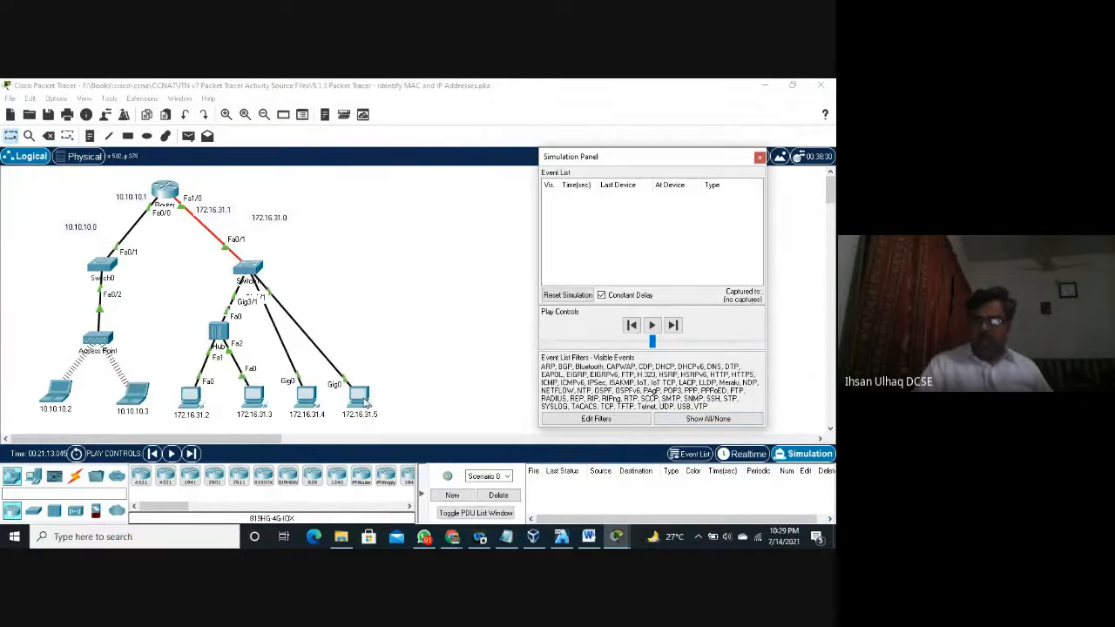
Step: Reopen the command prompt of PC 172.16.31.5 and go to its latest prompt line
{"action": "left_click", "coordinate": [365, 400]}
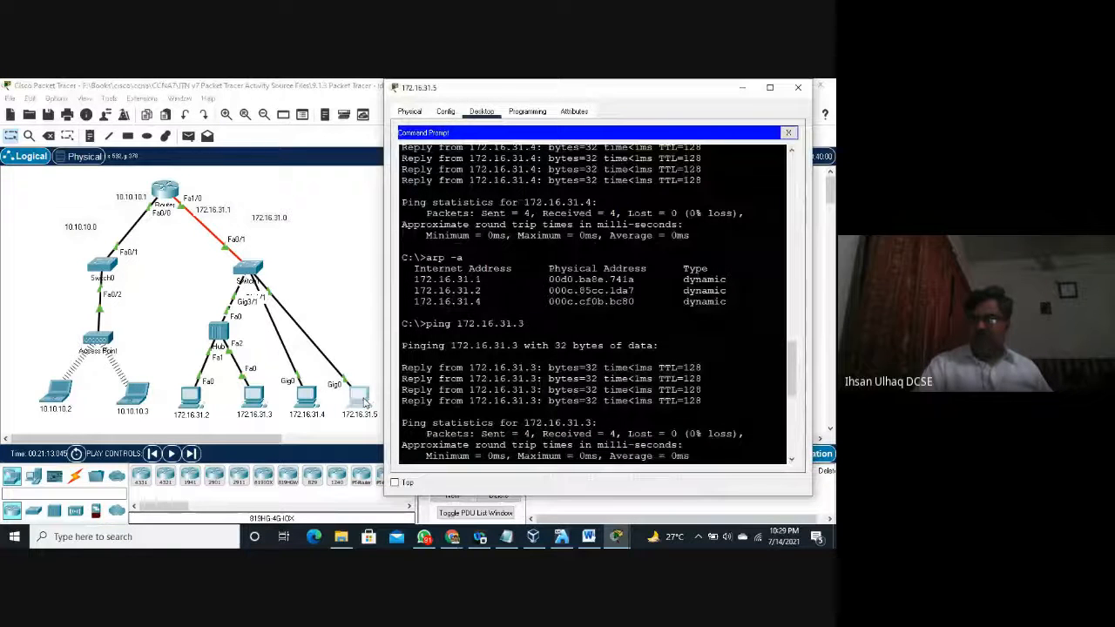
{"action": "left_click", "coordinate": [793, 461]}
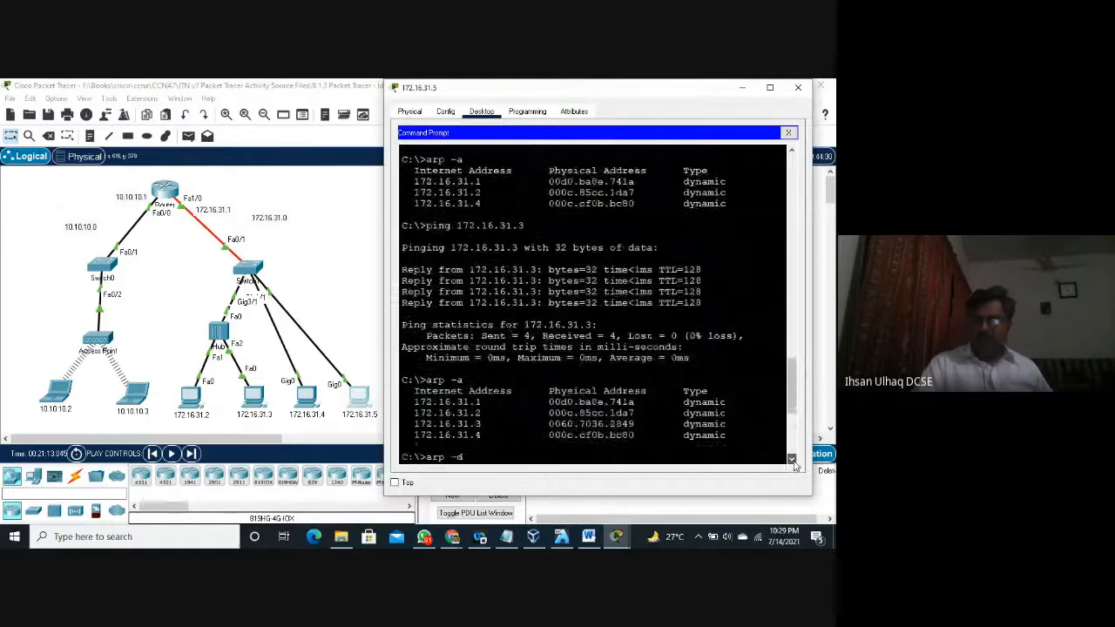
{"action": "left_click", "coordinate": [793, 461]}
{"action": "left_click", "coordinate": [793, 461]}
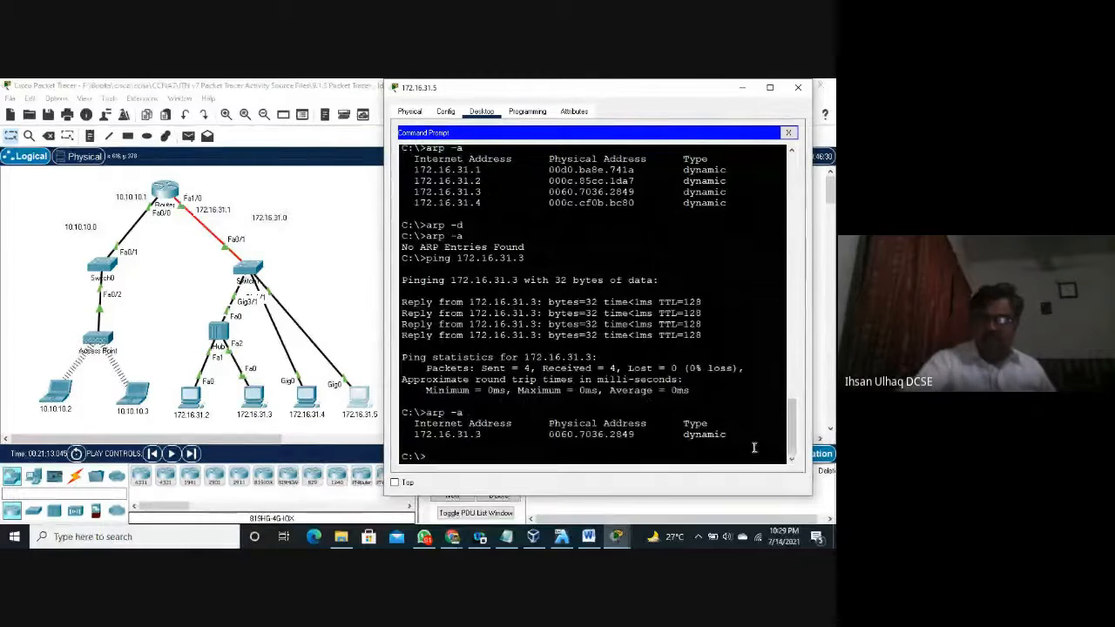
Step: Try to clear the command prompt screen with the clear and cls commands
{"action": "type", "text": "clear"}
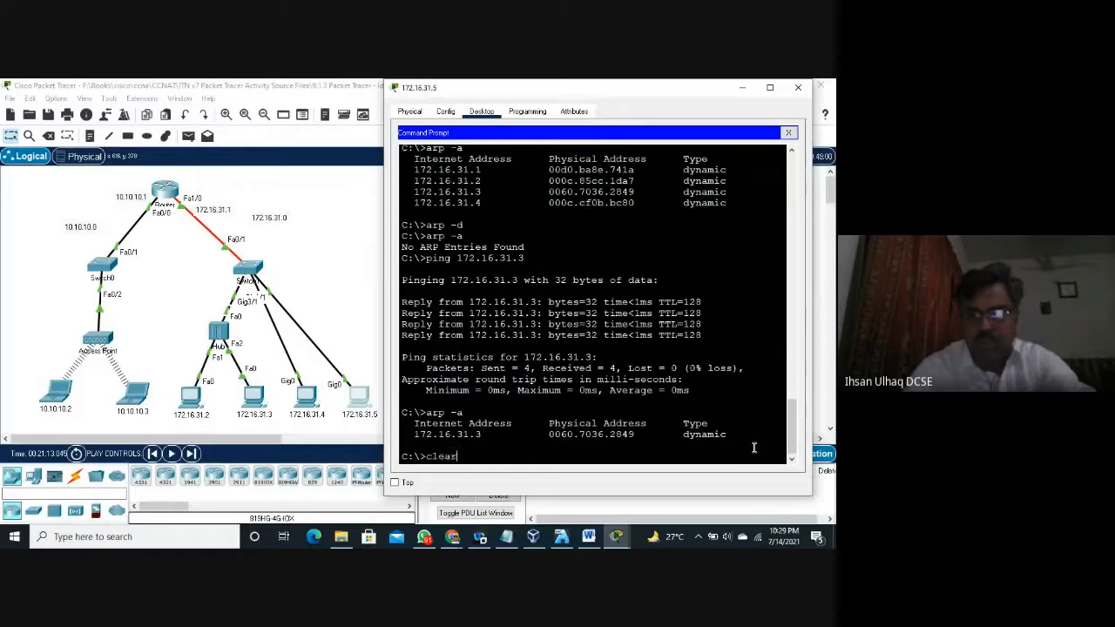
{"action": "key", "text": "Return"}
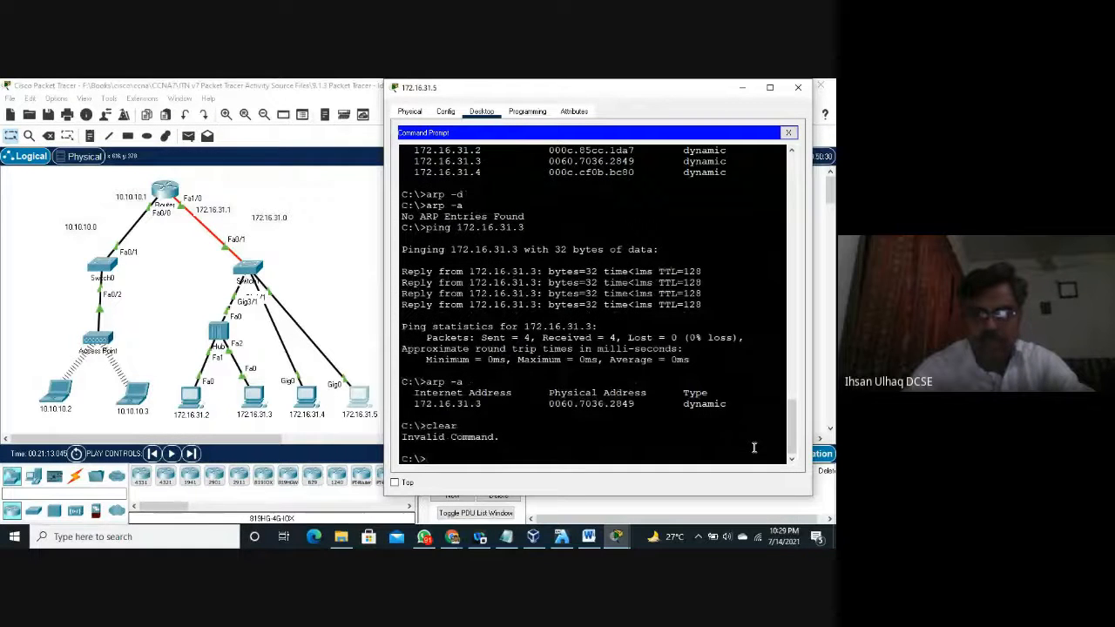
{"action": "type", "text": "cls"}
{"action": "key", "text": "Return"}
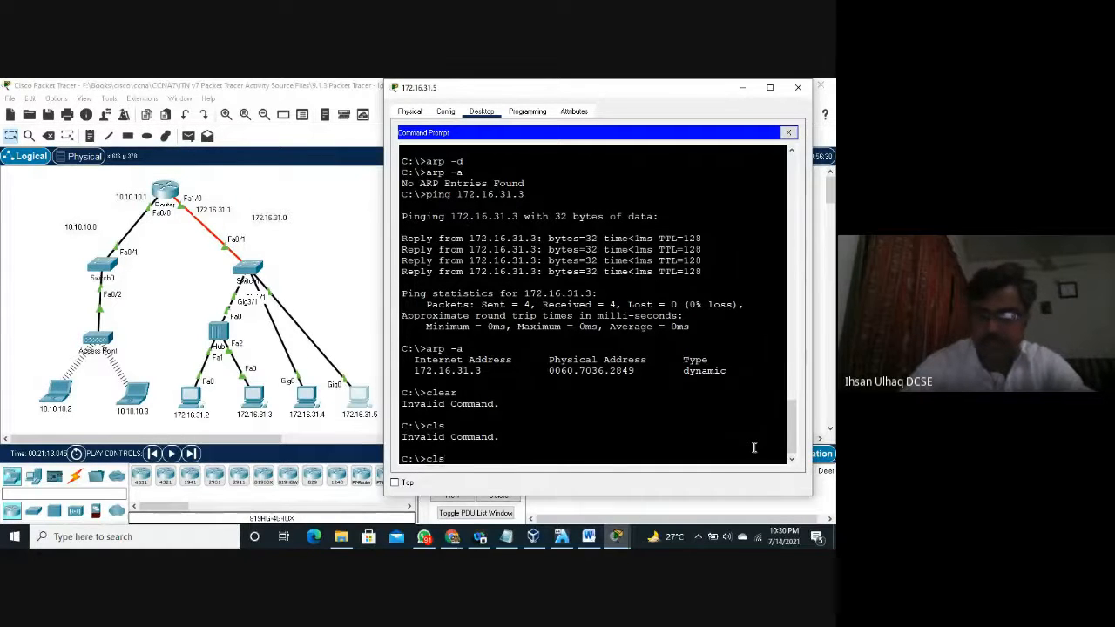
Step: Ping 172.16.31.3 from the PC in Simulation mode and abort the running ping
{"action": "key", "text": "Up"}
{"action": "key", "text": "Up"}
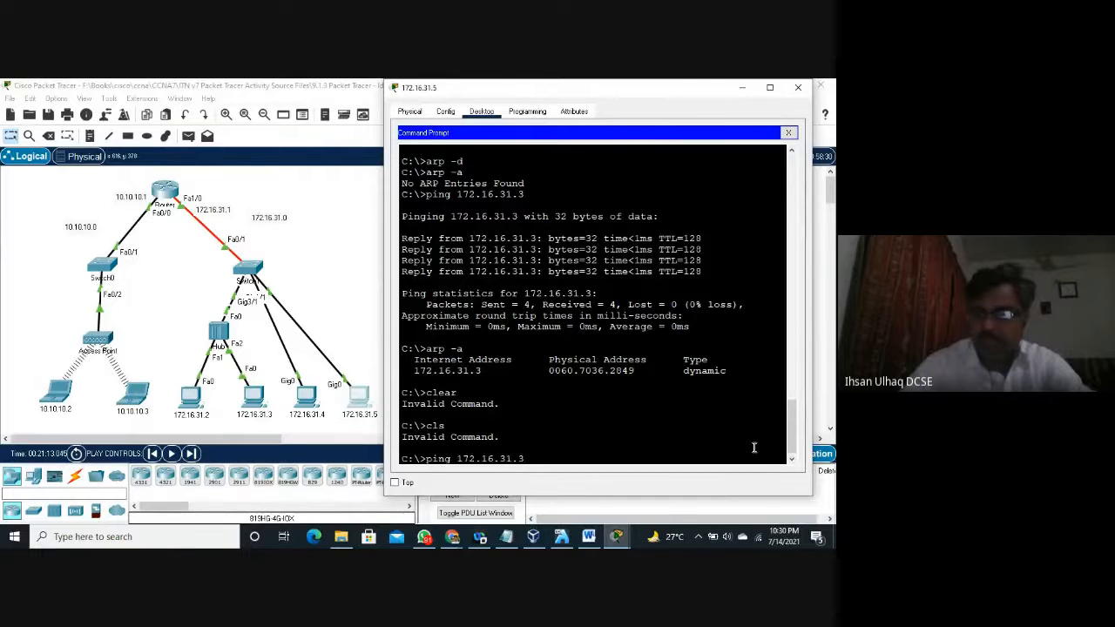
{"action": "key", "text": "Return"}
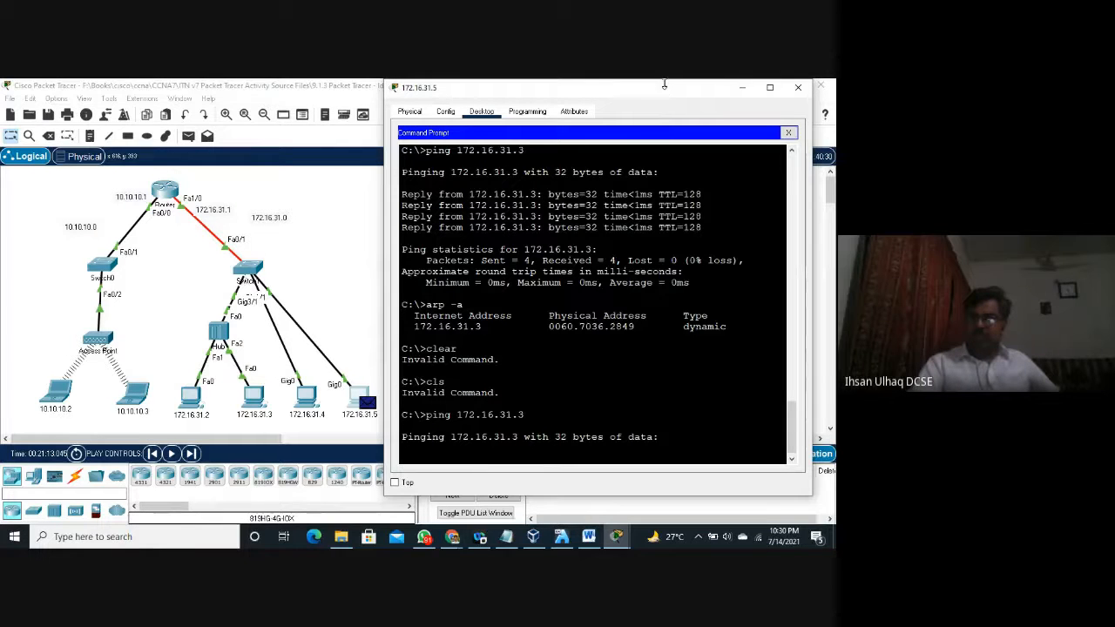
{"action": "left_click_drag", "start_coordinate": [662, 95], "coordinate": [368, 105]}
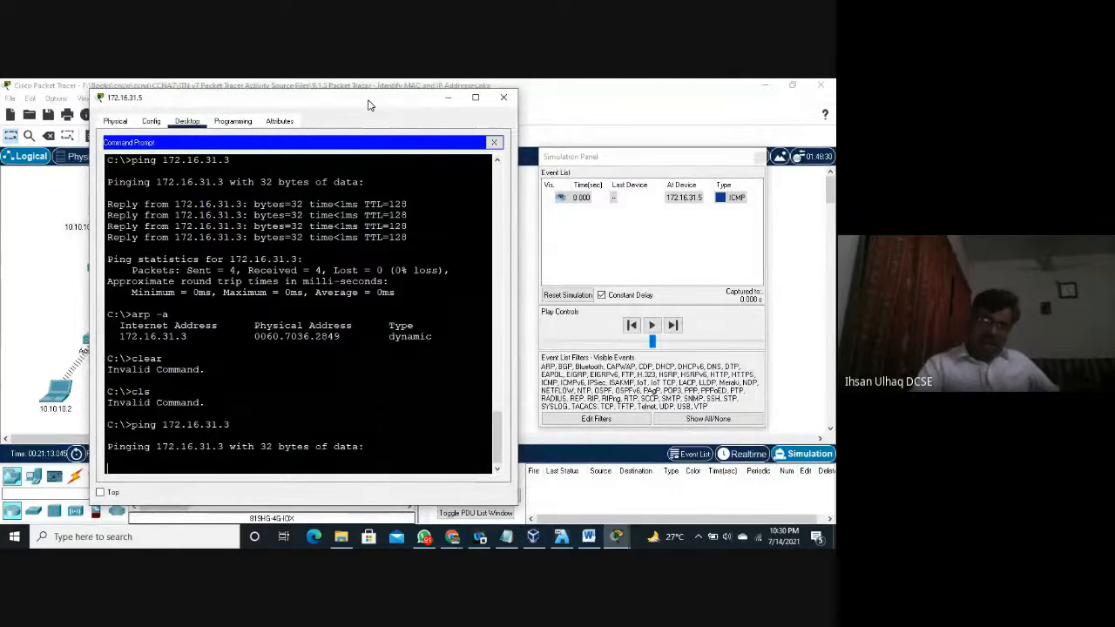
{"action": "left_click_drag", "start_coordinate": [368, 104], "coordinate": [515, 94]}
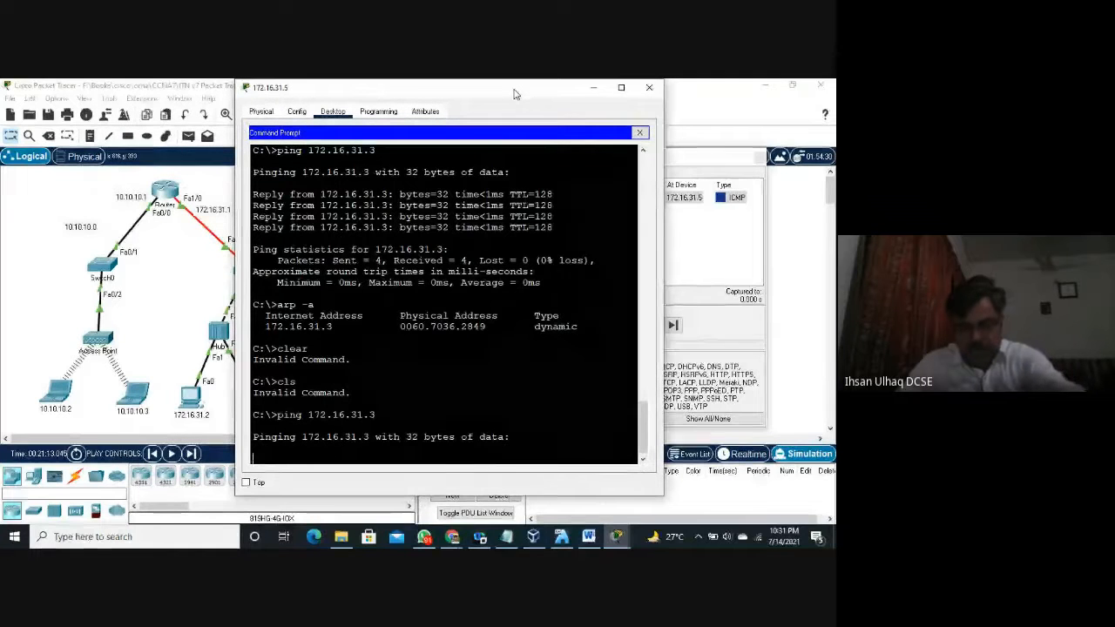
{"action": "key", "text": "ctrl+c"}
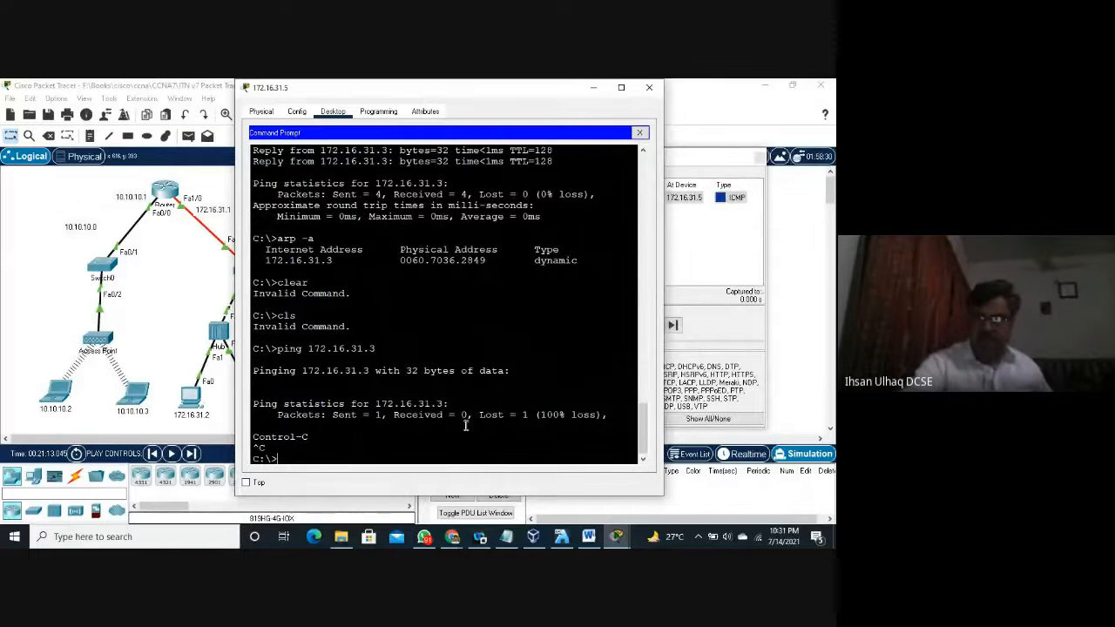
Step: Empty the simulation event list by switching to Realtime mode and back to Simulation mode
{"action": "left_click", "coordinate": [734, 262]}
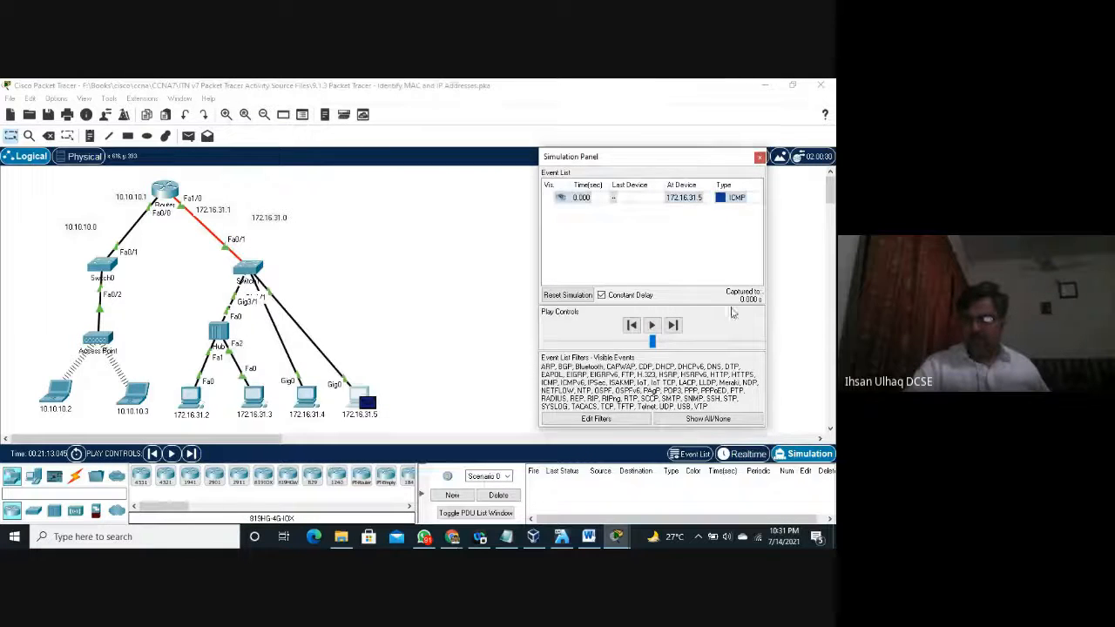
{"action": "left_click", "coordinate": [747, 457]}
{"action": "left_click", "coordinate": [790, 459]}
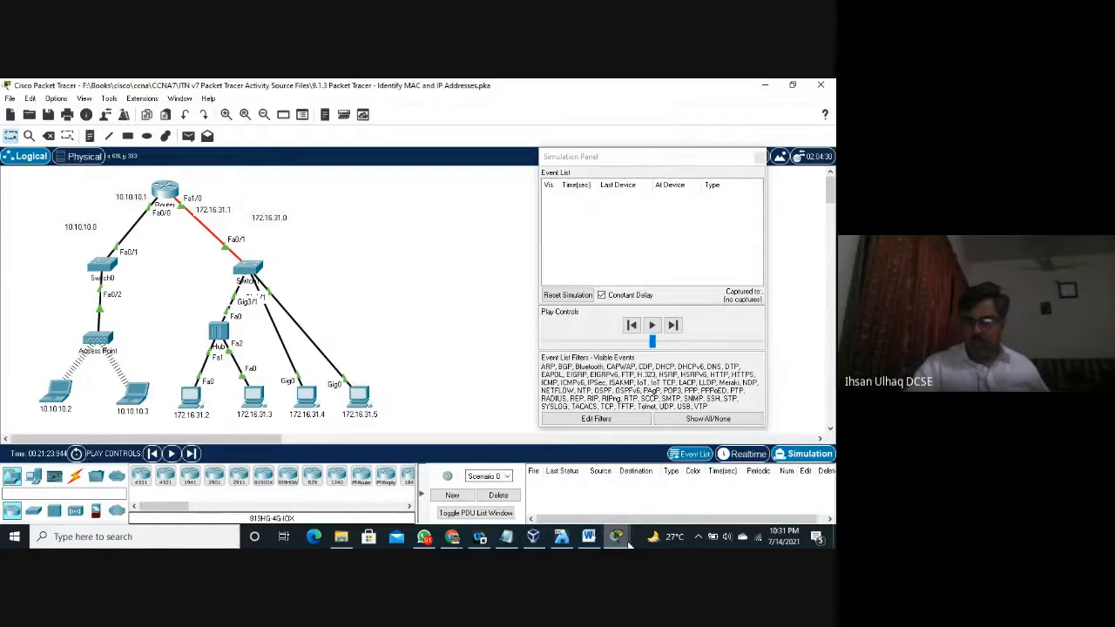
Step: Ping 172.16.31.2 from PC 172.16.31.5 and minimize its window to reveal the topology and event list
{"action": "mouse_move", "coordinate": [619, 539]}
{"action": "left_click", "coordinate": [749, 491]}
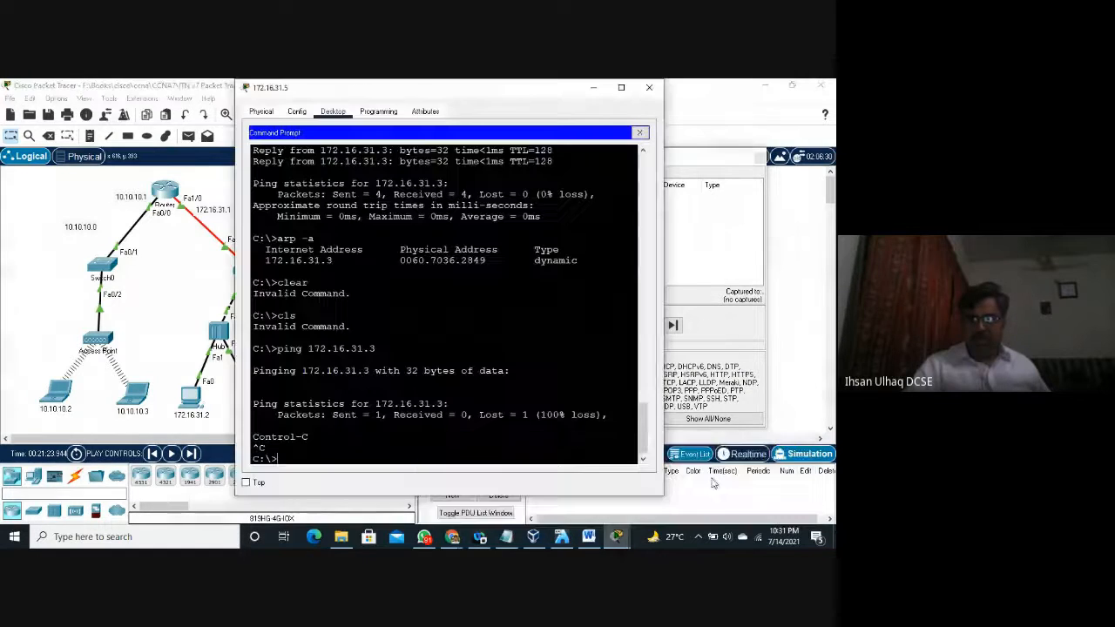
{"action": "left_click_drag", "start_coordinate": [484, 91], "coordinate": [544, 92]}
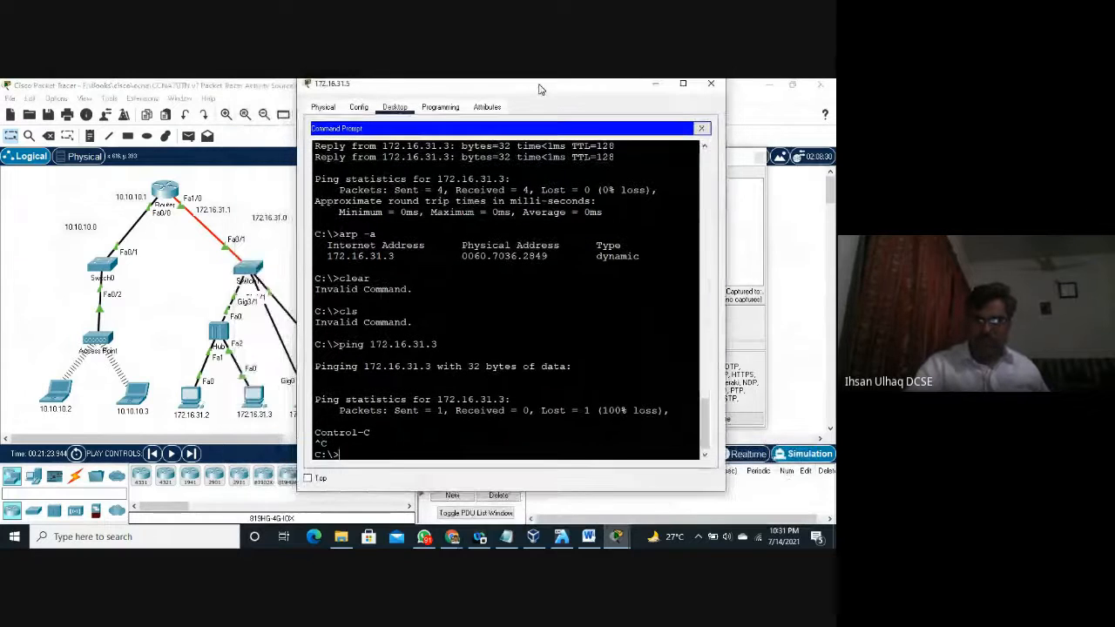
{"action": "key", "text": "Up"}
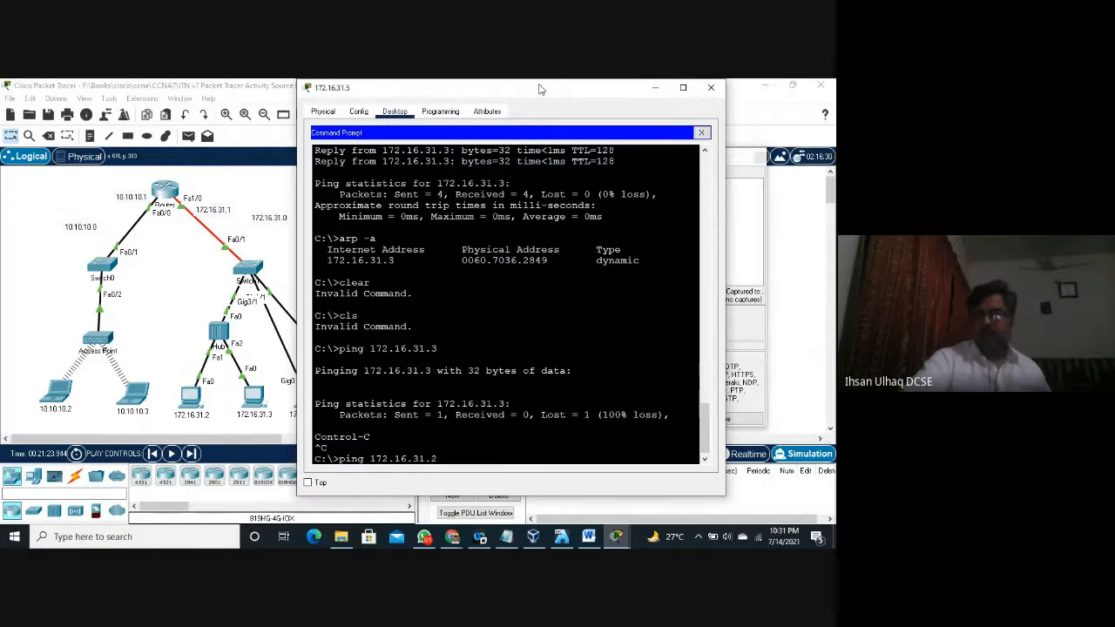
{"action": "left_click_drag", "start_coordinate": [535, 90], "coordinate": [562, 95]}
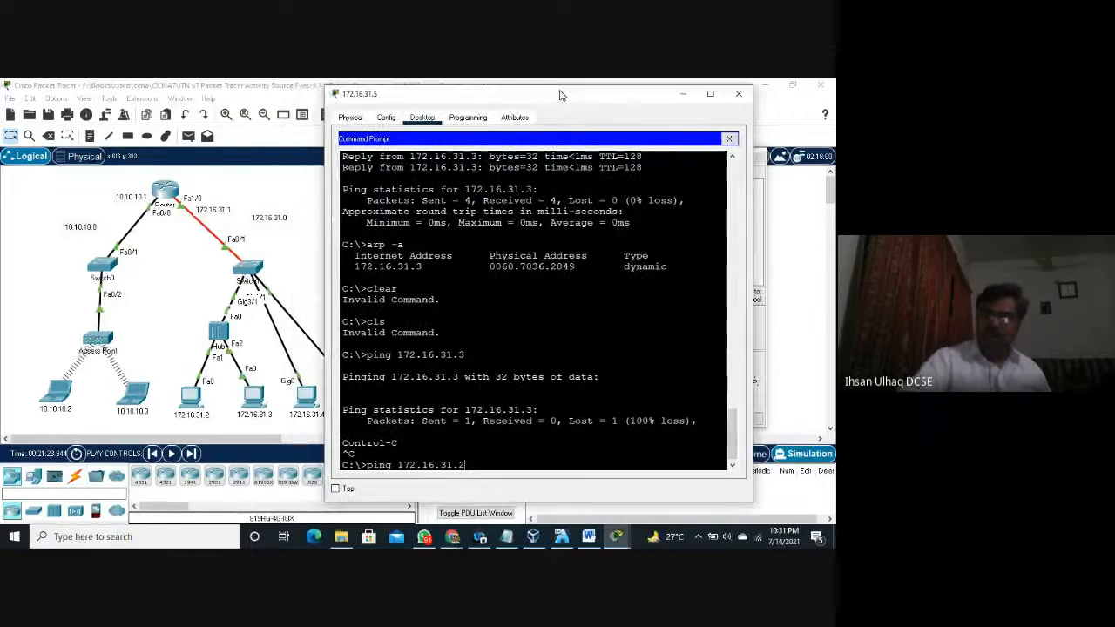
{"action": "key", "text": "Return"}
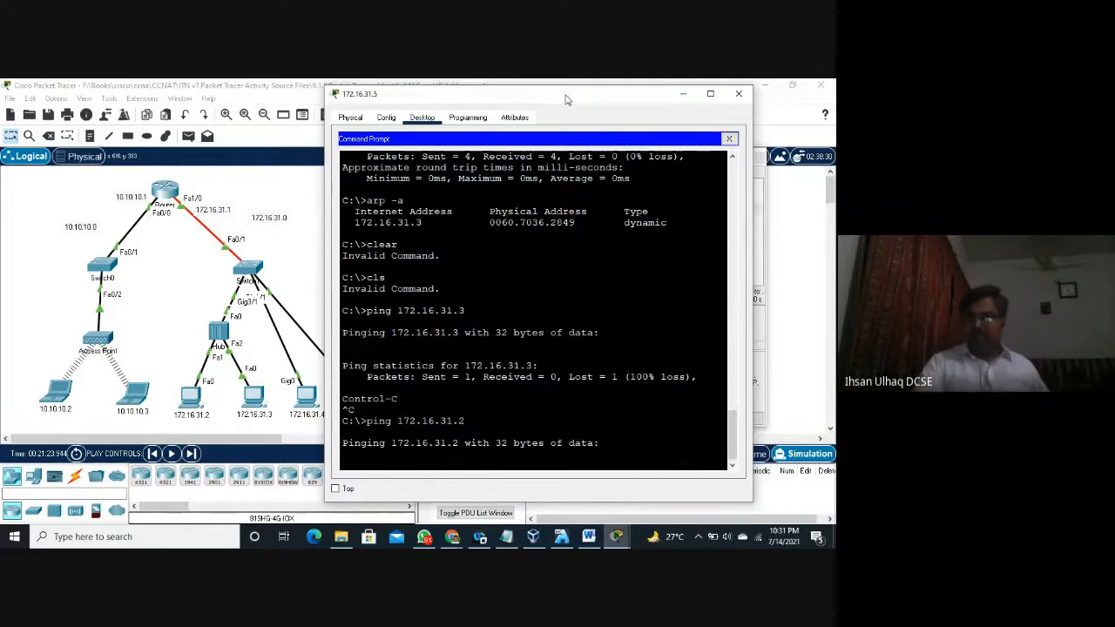
{"action": "left_click_drag", "start_coordinate": [569, 102], "coordinate": [599, 85]}
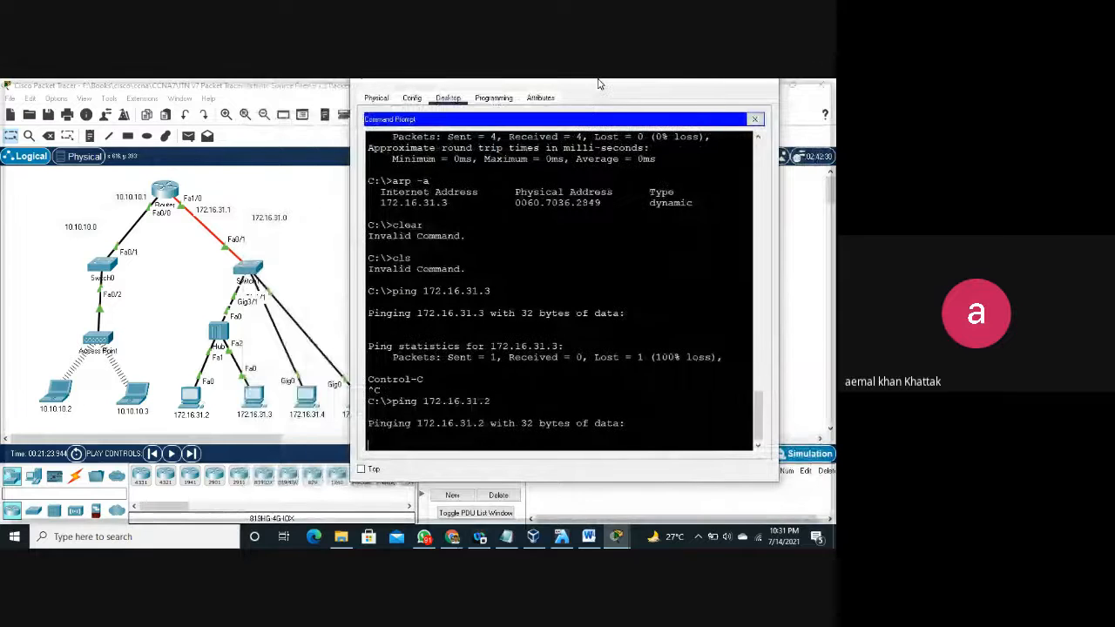
{"action": "double_click", "coordinate": [600, 84]}
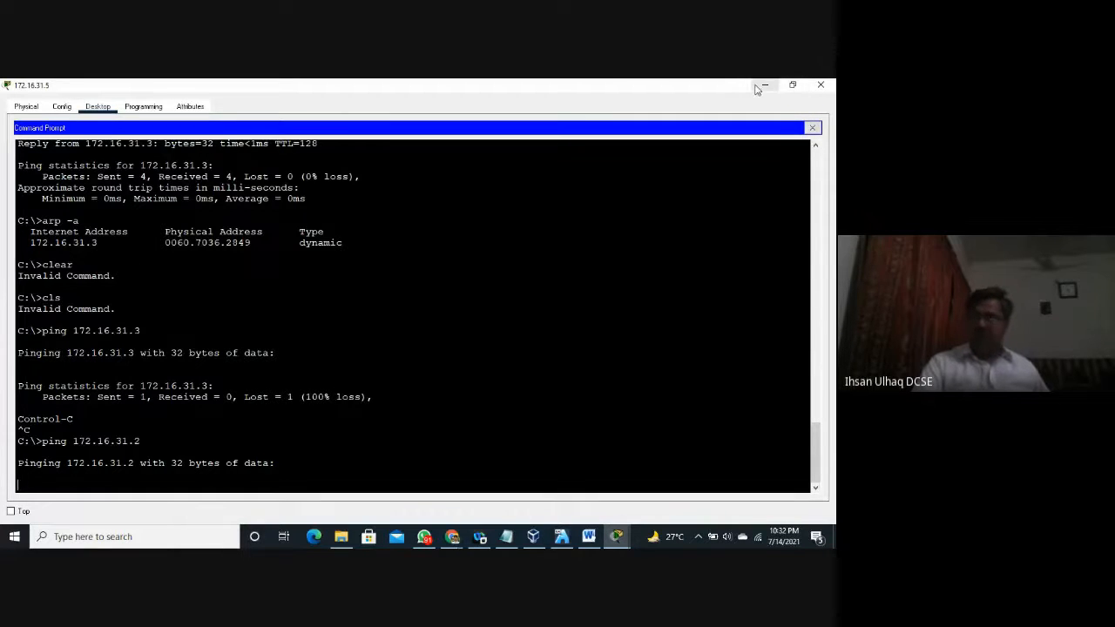
{"action": "left_click", "coordinate": [765, 87]}
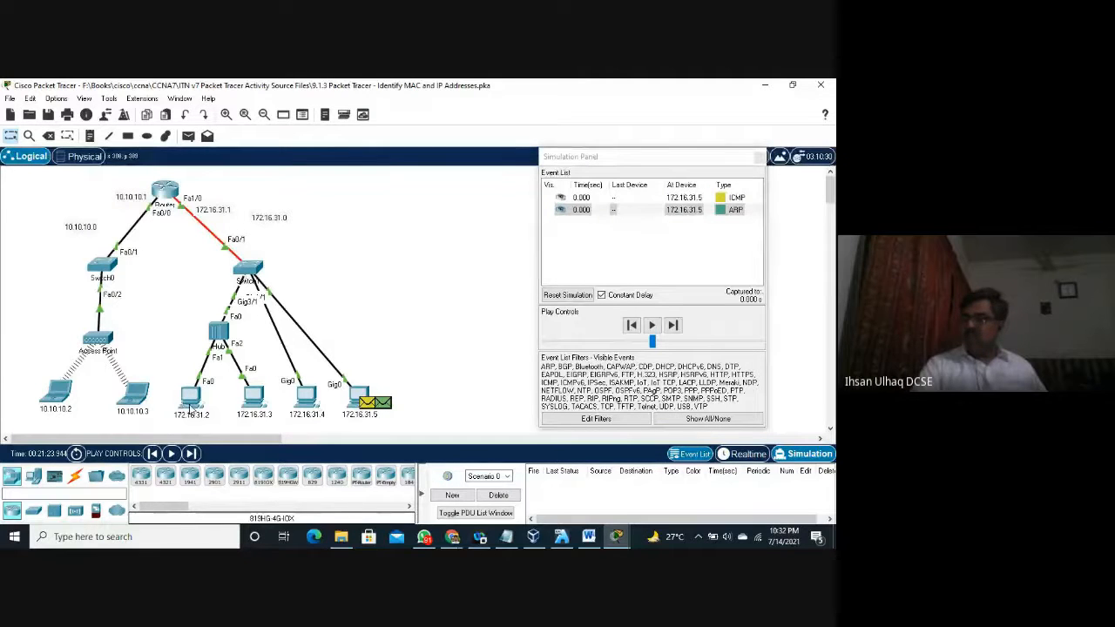
Step: Step the ARP request from 172.16.31.5 through Switch1 and the Hub to 172.16.31.2 and 172.16.31.3, replaying the Switch1 broadcast once
{"action": "mouse_move", "coordinate": [190, 407]}
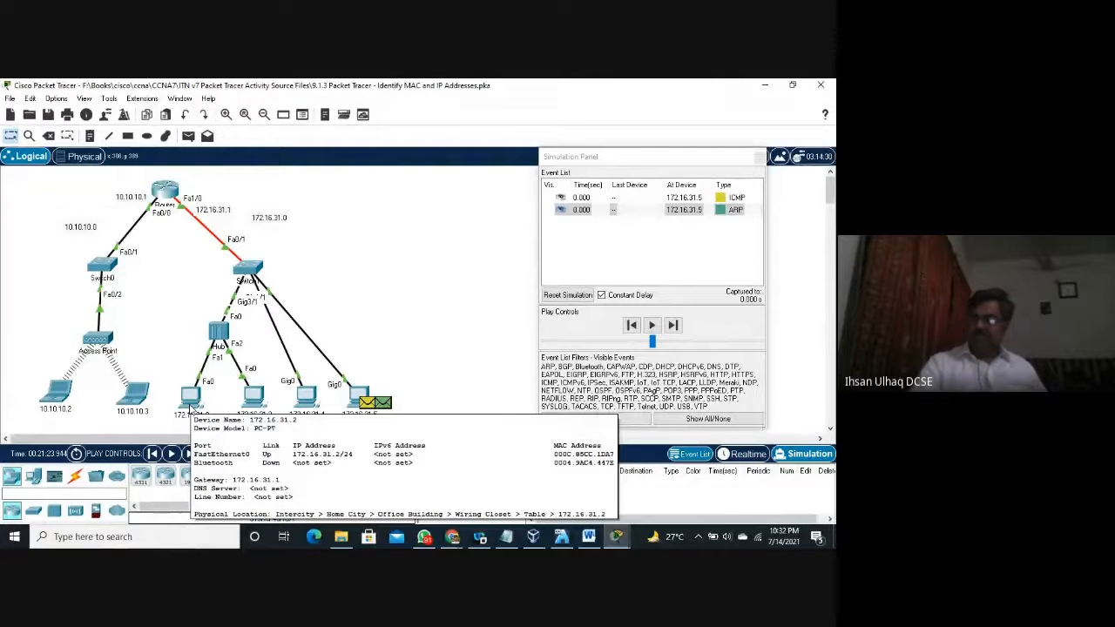
{"action": "mouse_move", "coordinate": [615, 538]}
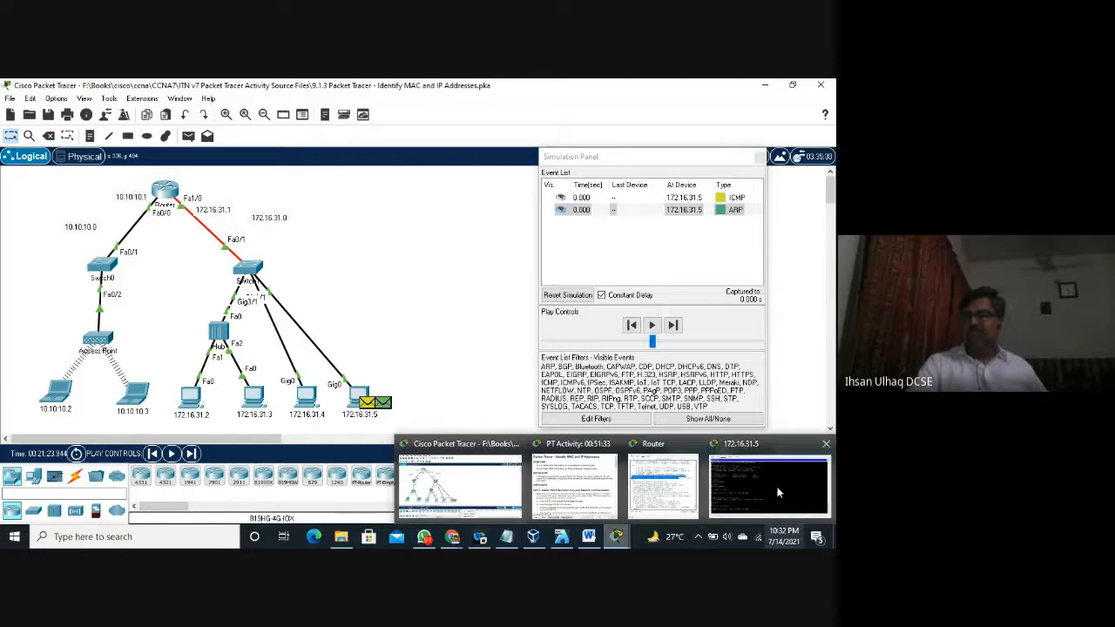
{"action": "left_click", "coordinate": [673, 325]}
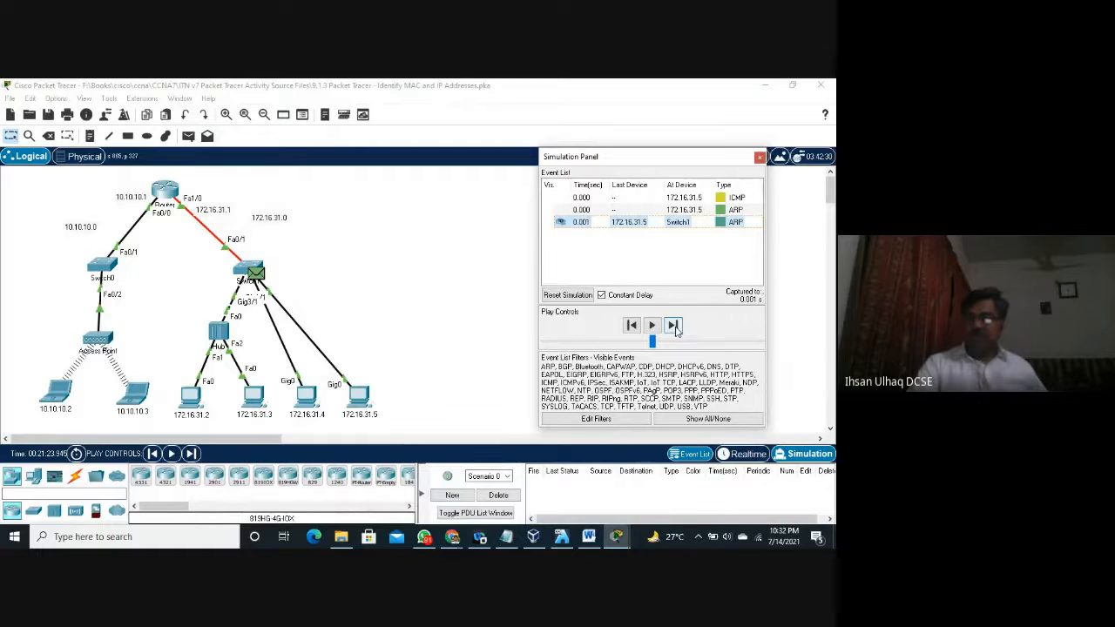
{"action": "left_click", "coordinate": [675, 326]}
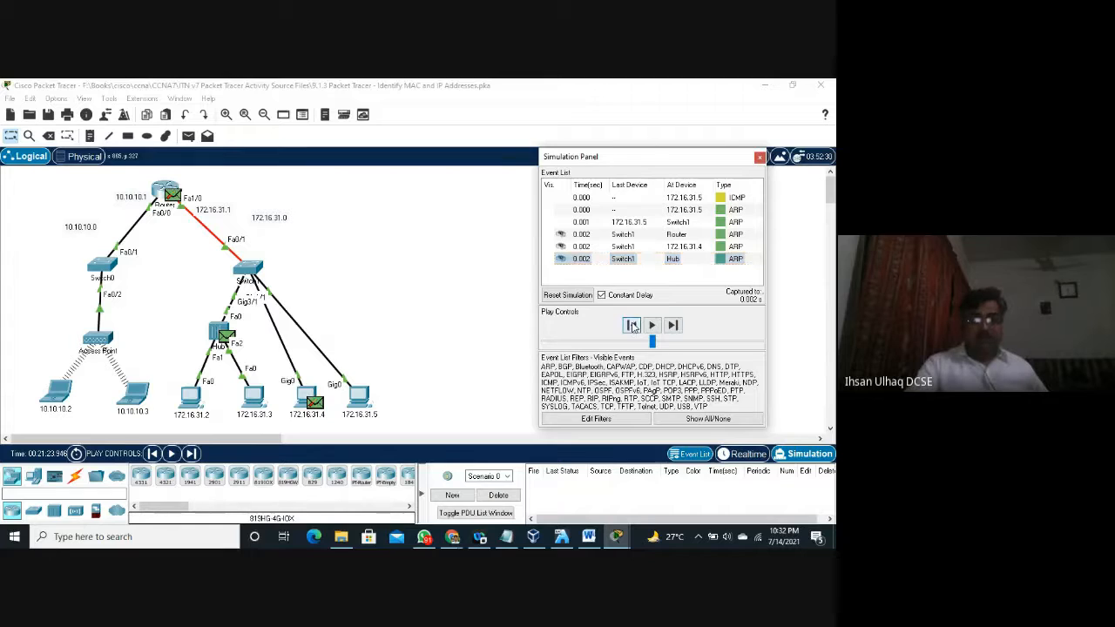
{"action": "left_click", "coordinate": [633, 325]}
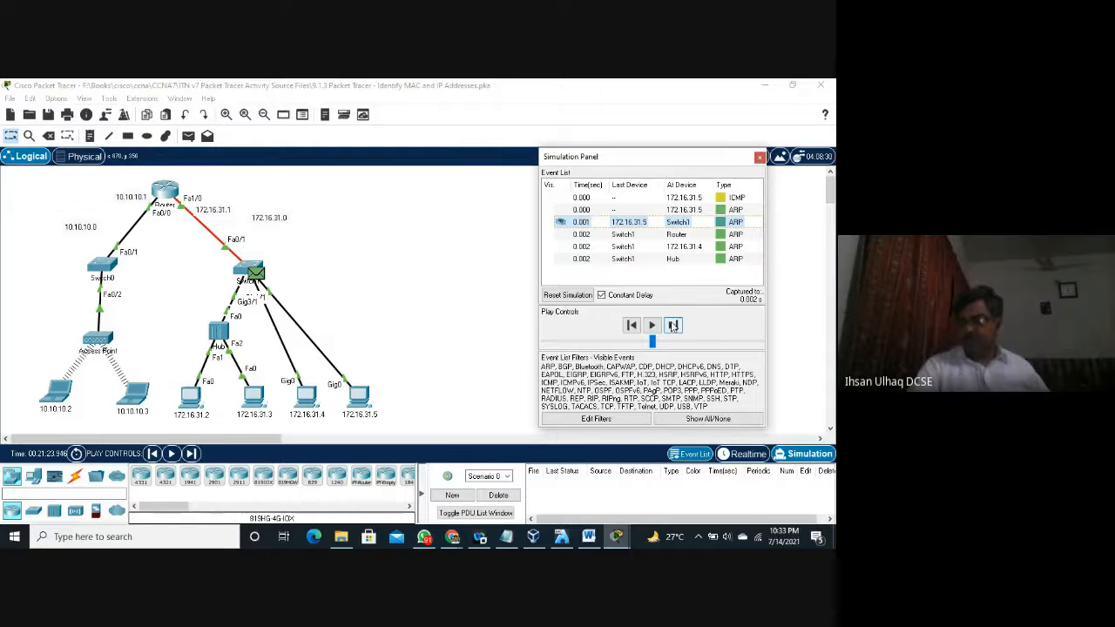
{"action": "left_click", "coordinate": [673, 325]}
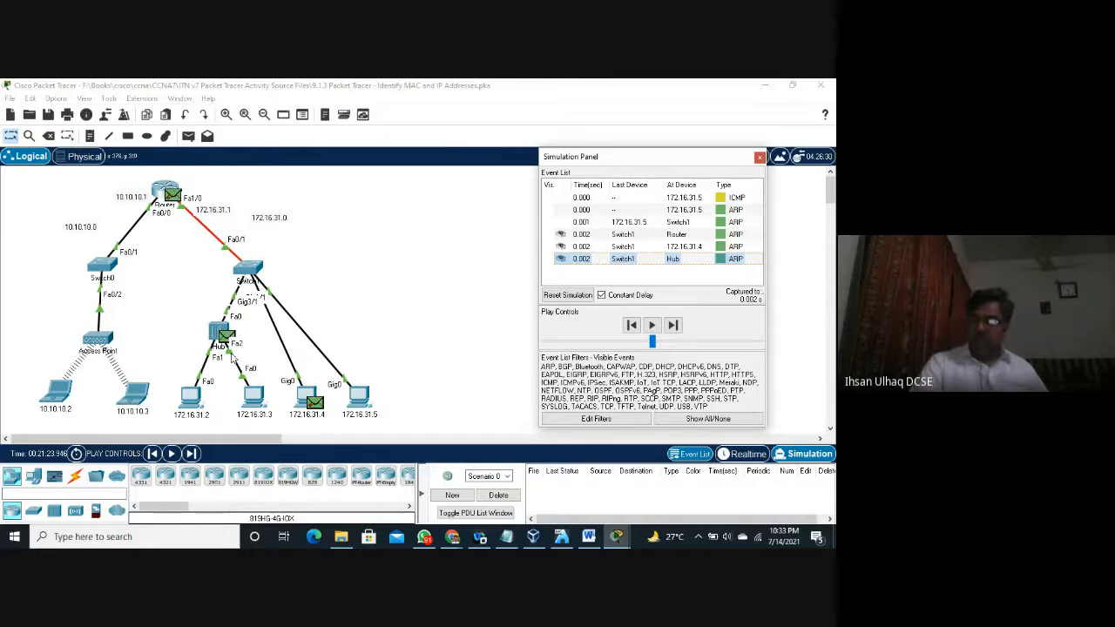
{"action": "left_click", "coordinate": [673, 325]}
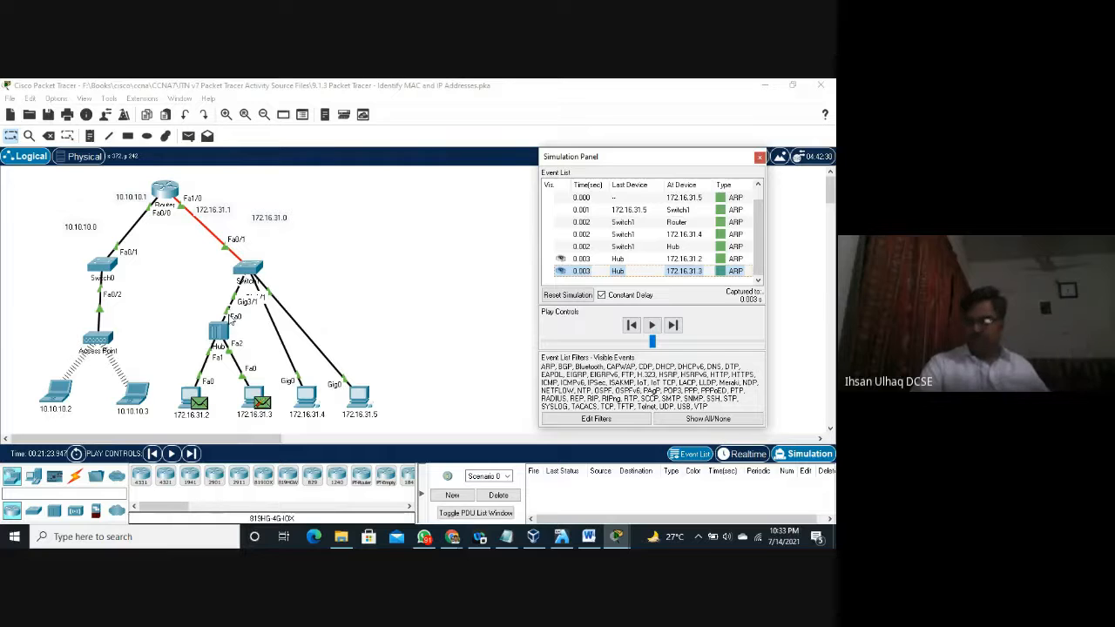
Step: Advance the ARP reply from 172.16.31.2 back to 172.16.31.5, and the ICMP packet on to Switch1
{"action": "left_click", "coordinate": [672, 324]}
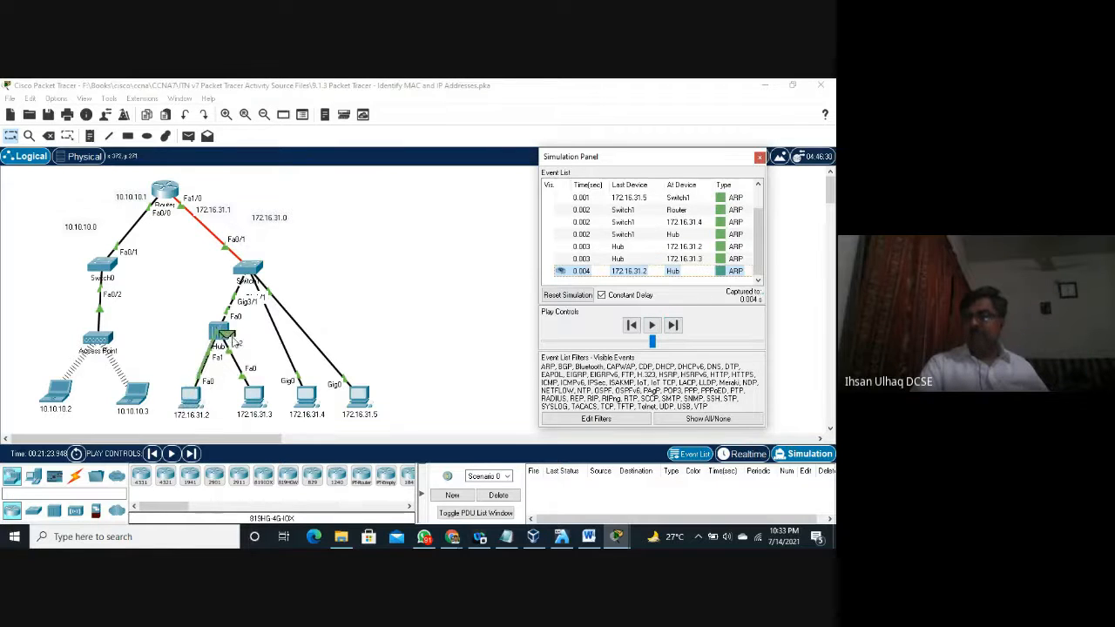
{"action": "left_click", "coordinate": [672, 324]}
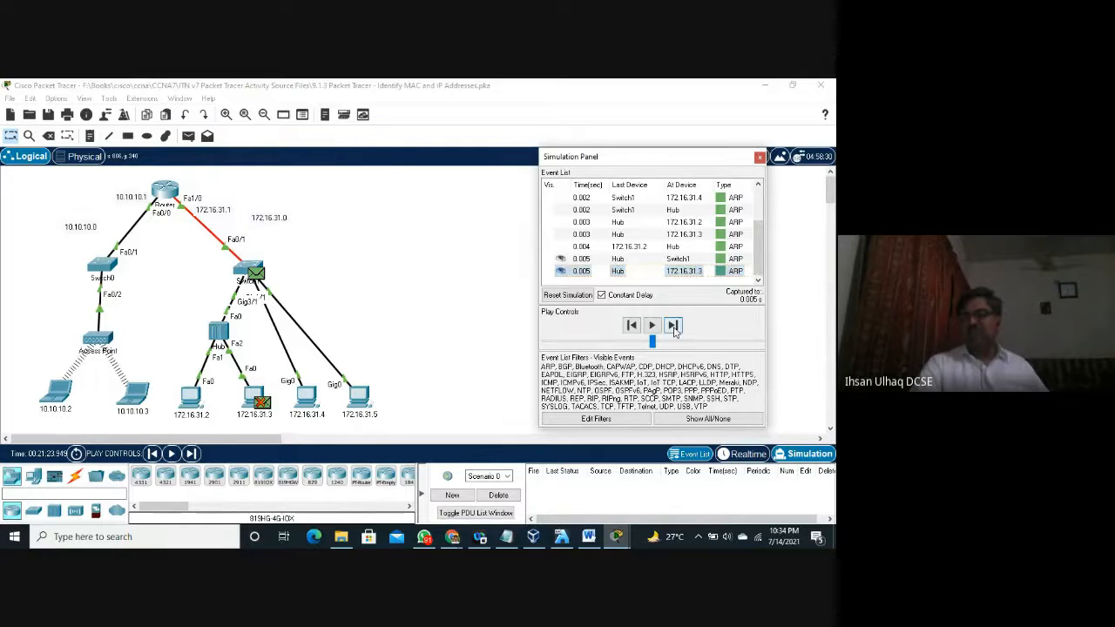
{"action": "left_click", "coordinate": [674, 325]}
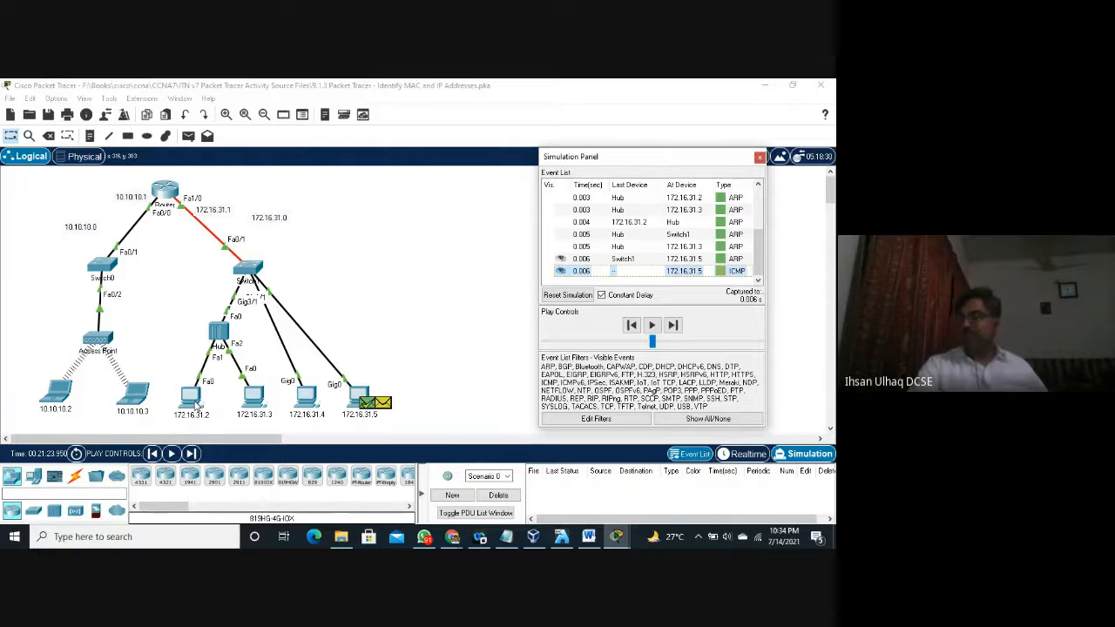
{"action": "left_click", "coordinate": [672, 325]}
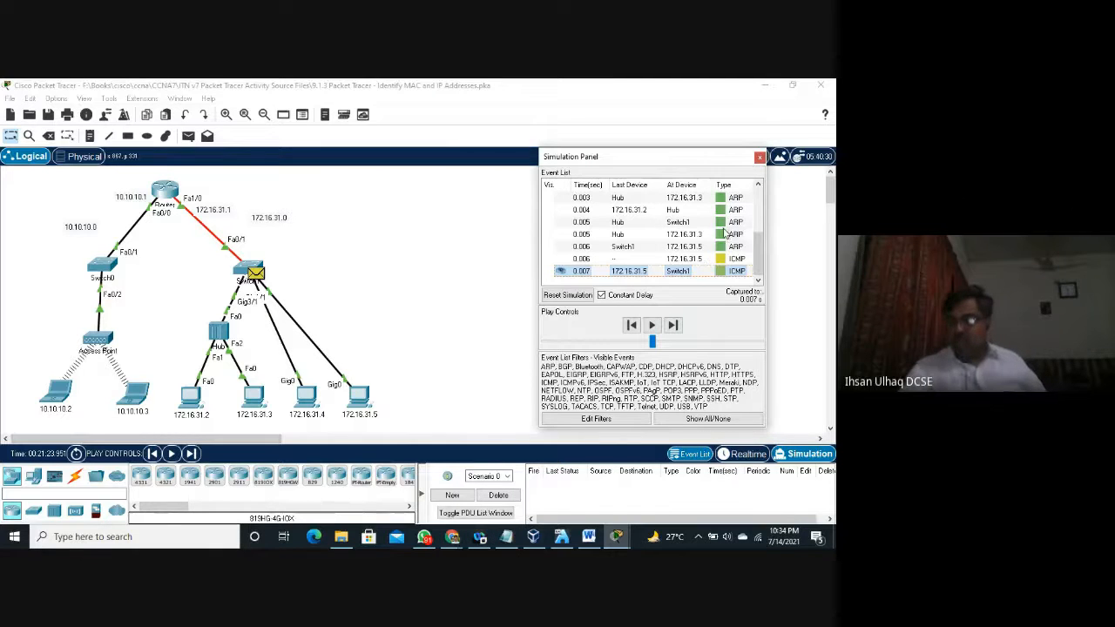
Step: Open the PDU information of the first ARP event at 172.16.31.5 to examine the request's addresses
{"action": "left_click_drag", "start_coordinate": [758, 251], "coordinate": [758, 208]}
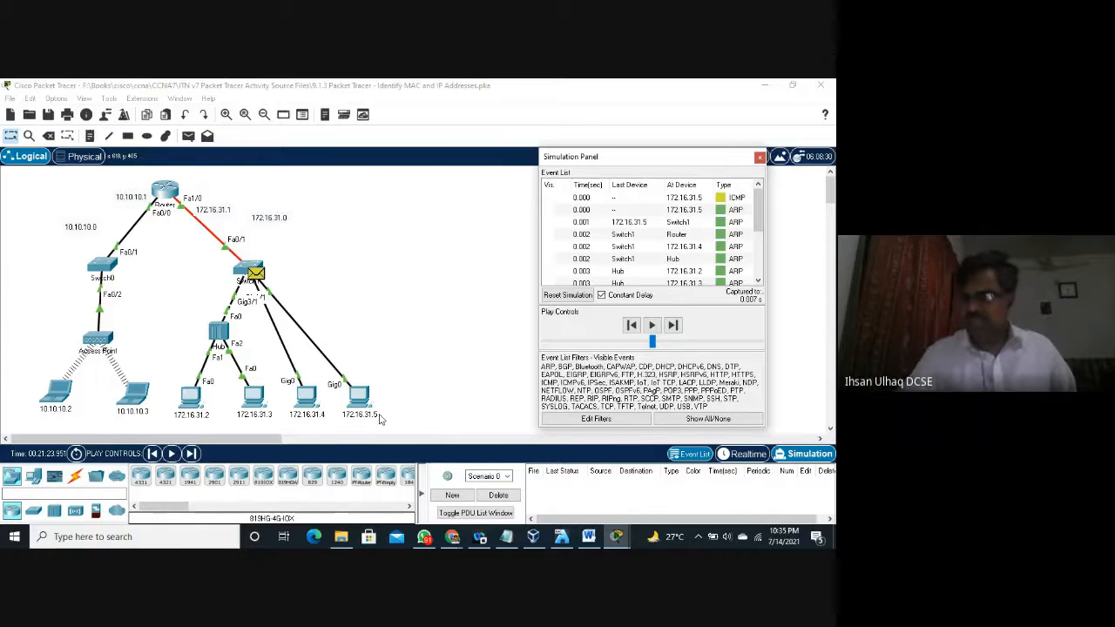
{"action": "left_click", "coordinate": [695, 212]}
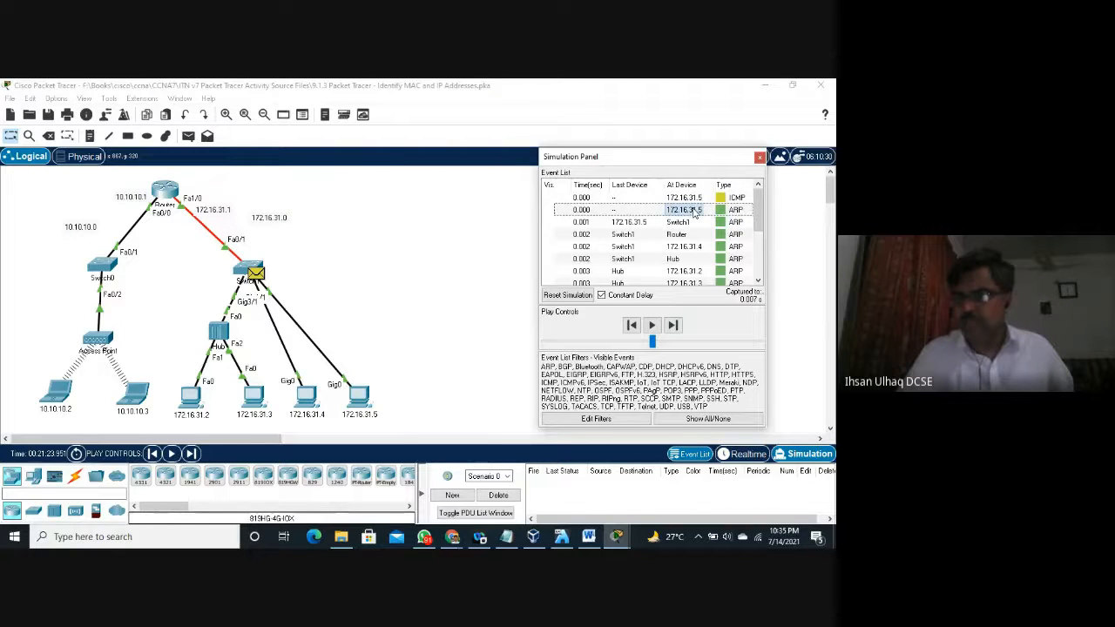
{"action": "left_click", "coordinate": [694, 212]}
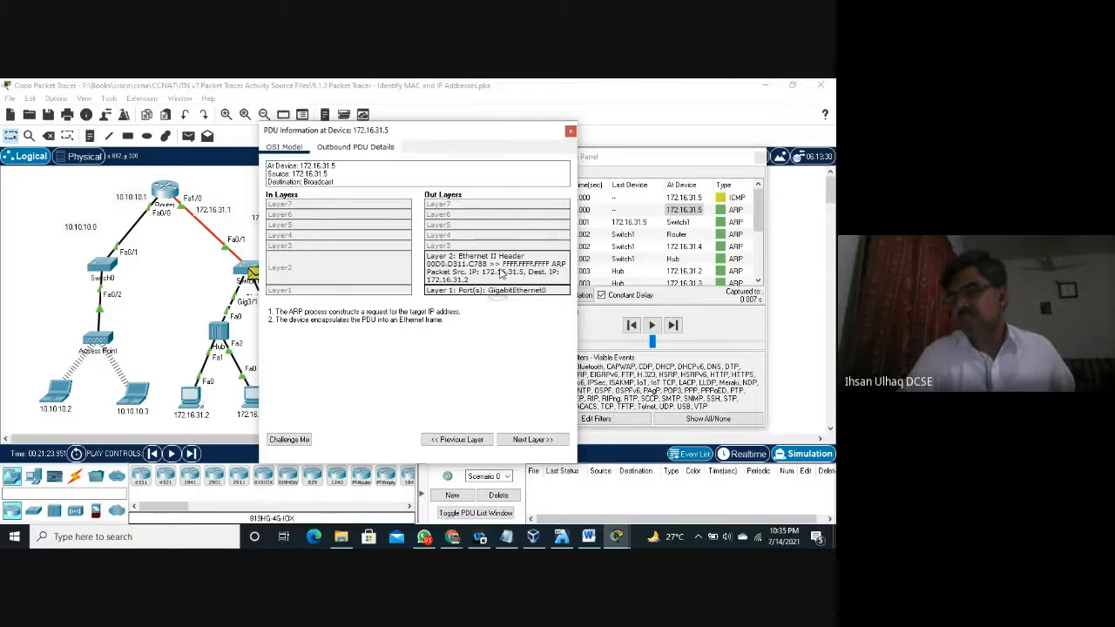
Step: Close the PDU information and ping 10.10.10.2 from the command prompt of laptop 10.10.10.3
{"action": "left_click", "coordinate": [570, 132]}
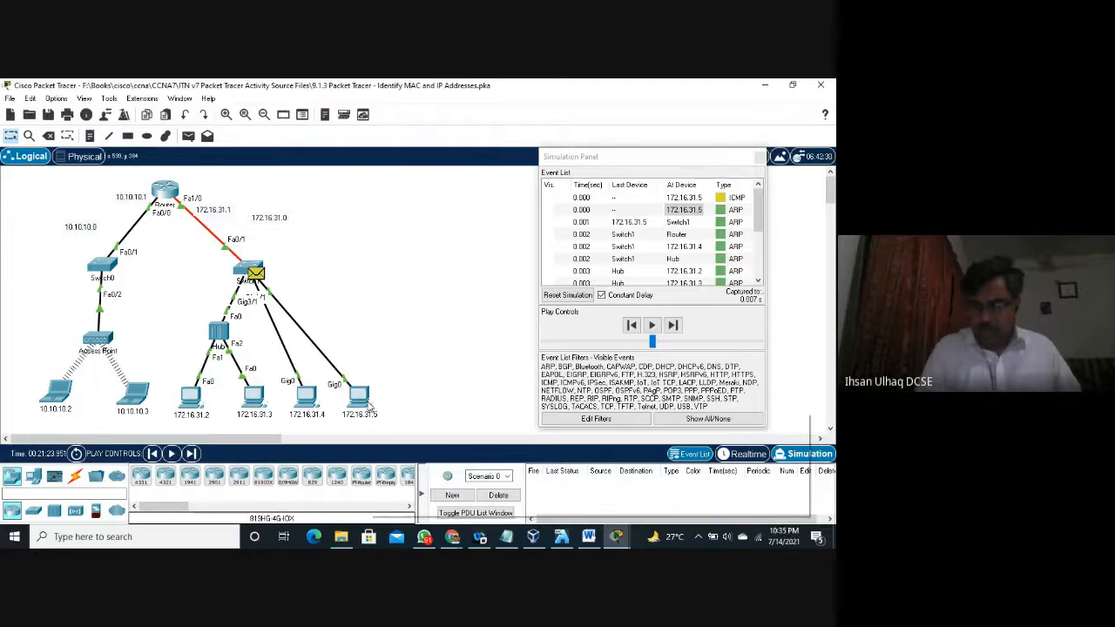
{"action": "mouse_move", "coordinate": [370, 407]}
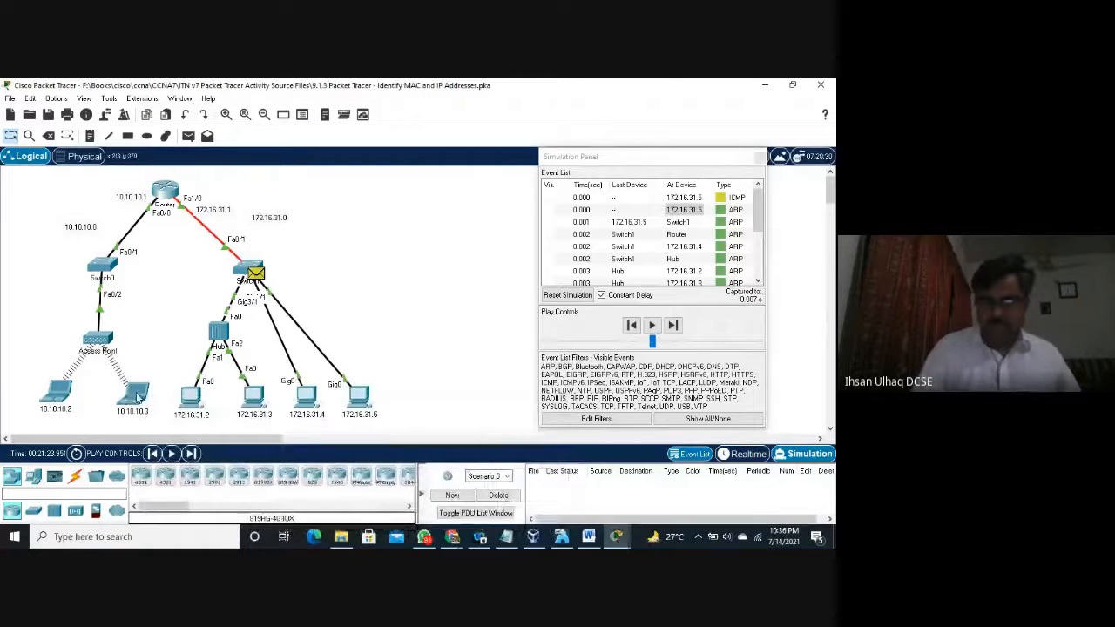
{"action": "left_click", "coordinate": [136, 396]}
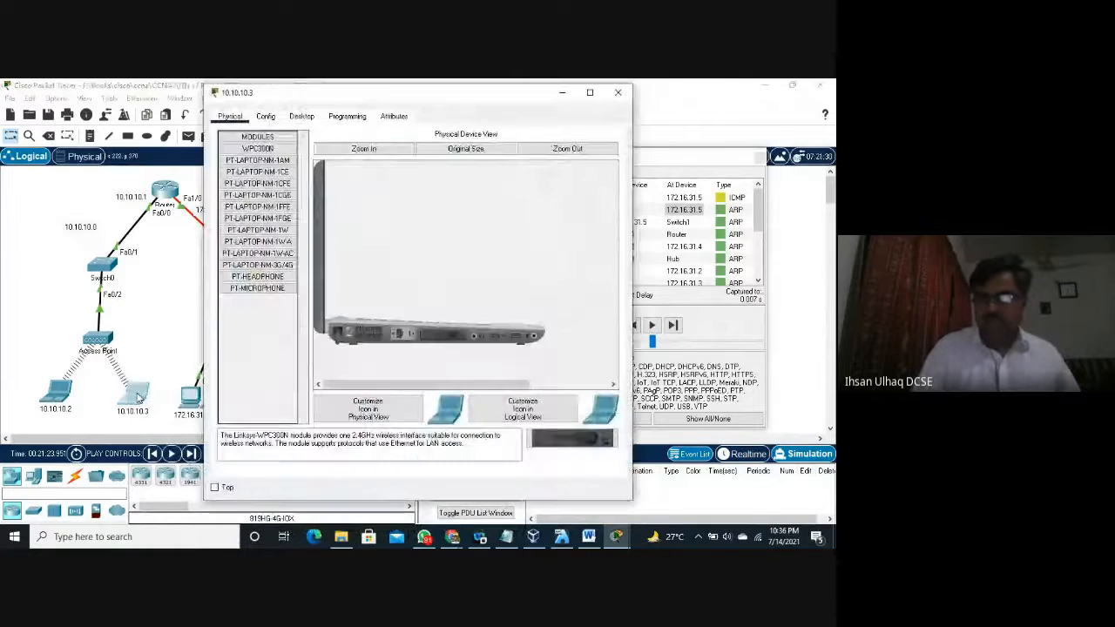
{"action": "left_click", "coordinate": [306, 120]}
{"action": "left_click", "coordinate": [487, 162]}
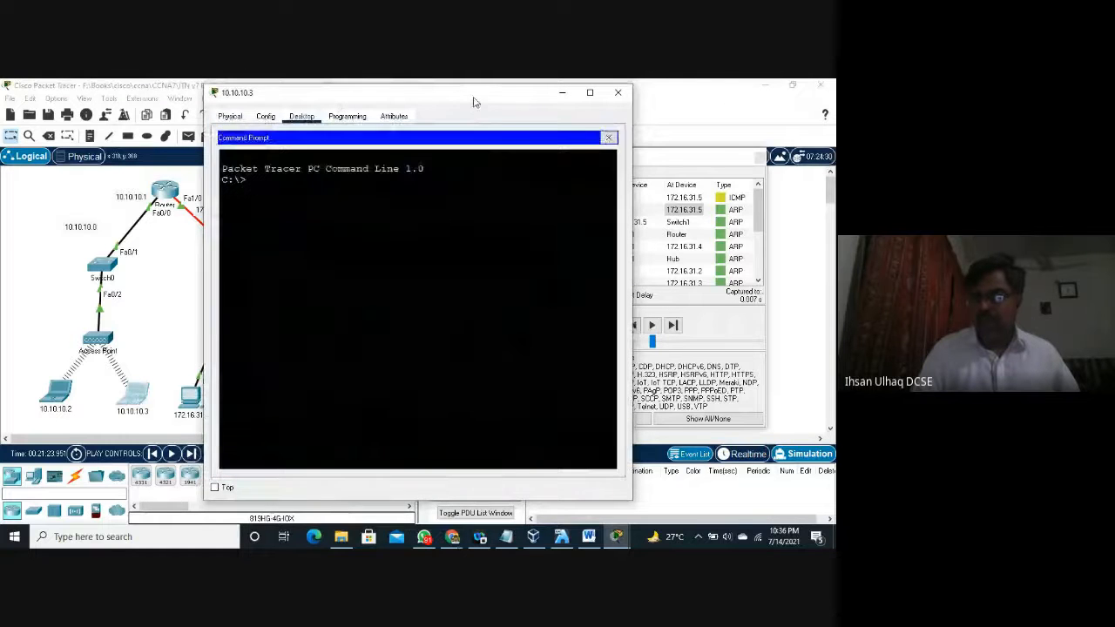
{"action": "left_click_drag", "start_coordinate": [474, 102], "coordinate": [583, 92]}
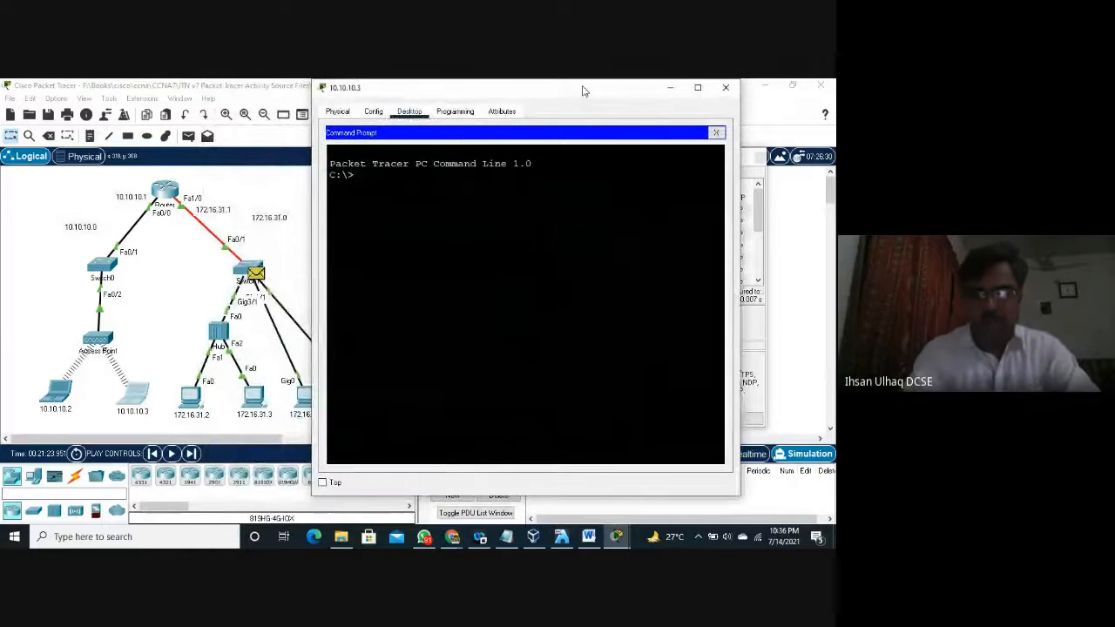
{"action": "type", "text": "ping"}
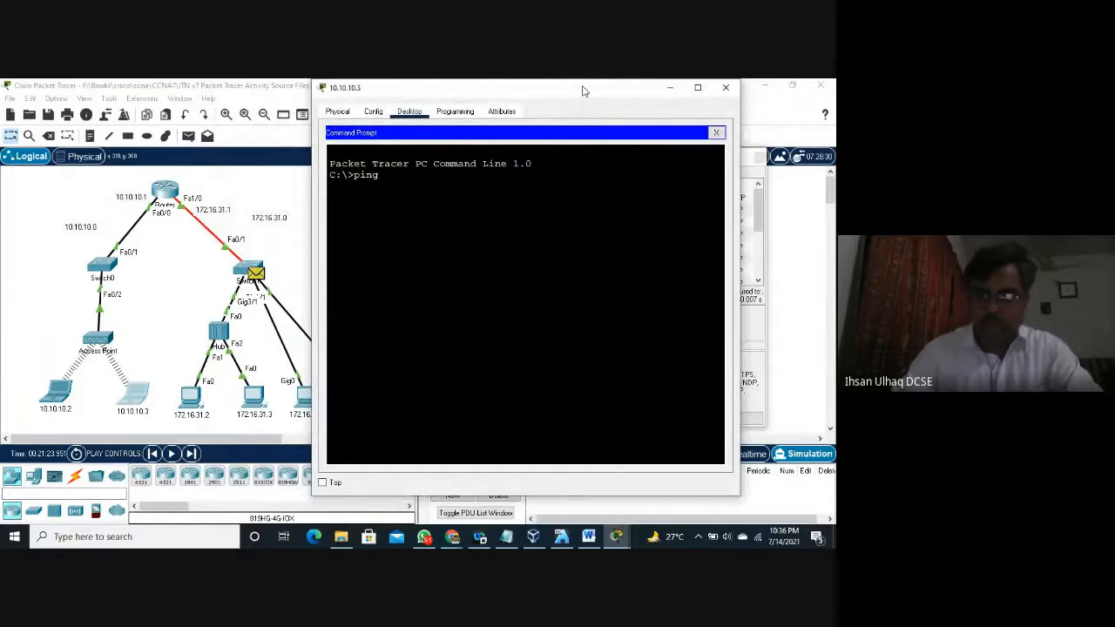
{"action": "type", "text": " 10.10.1"}
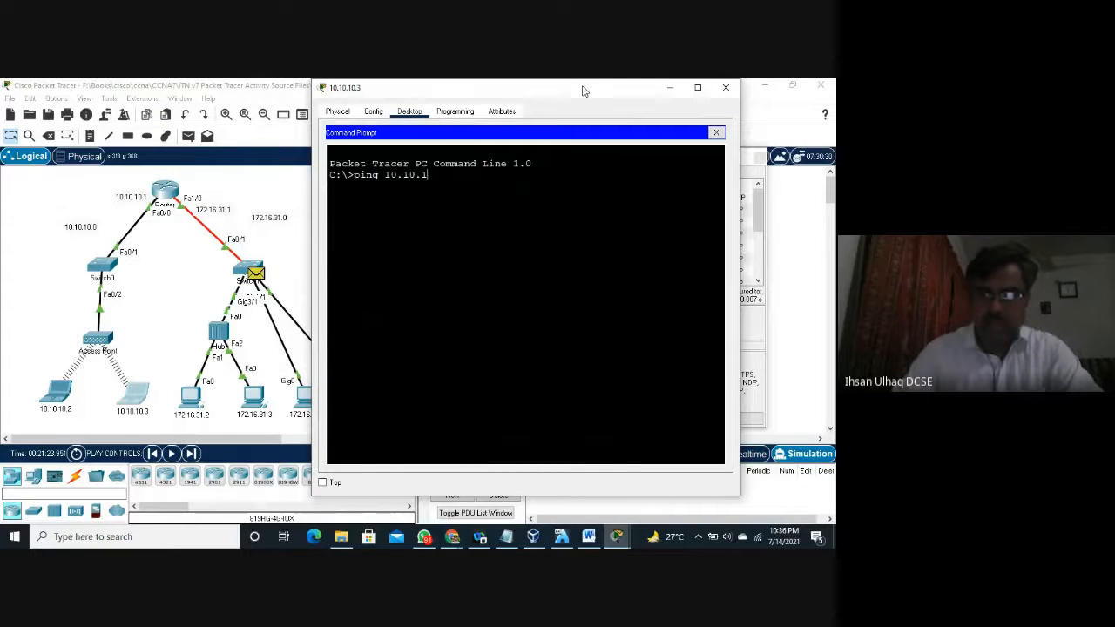
{"action": "type", "text": "0.2"}
{"action": "key", "text": "Return"}
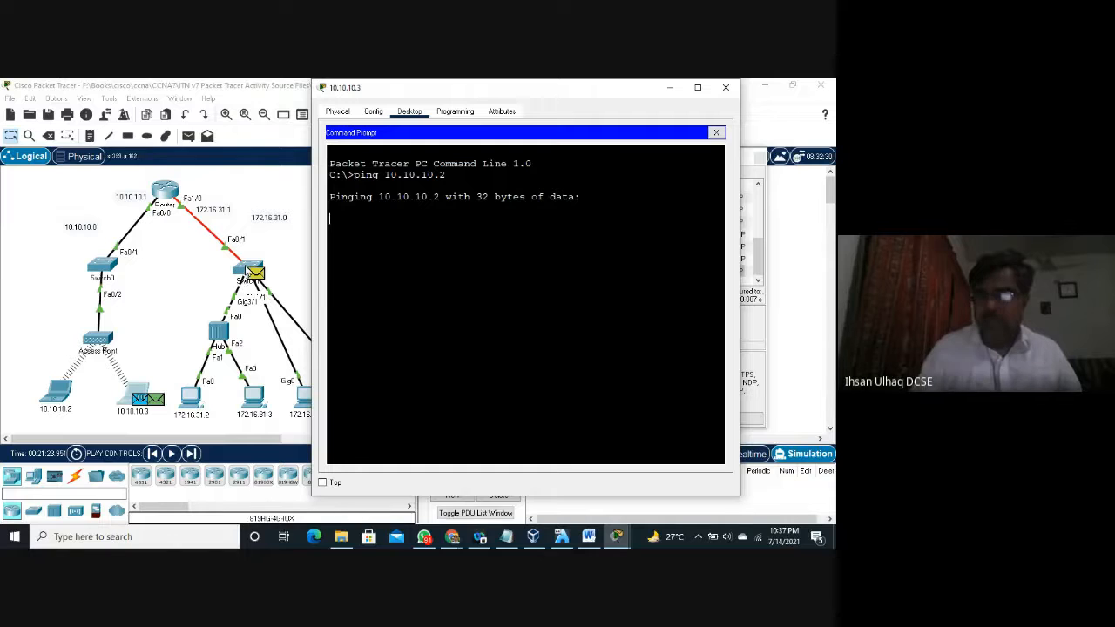
Step: Open Switch1's command line interface and enter privileged mode with the enable command
{"action": "left_click", "coordinate": [248, 273]}
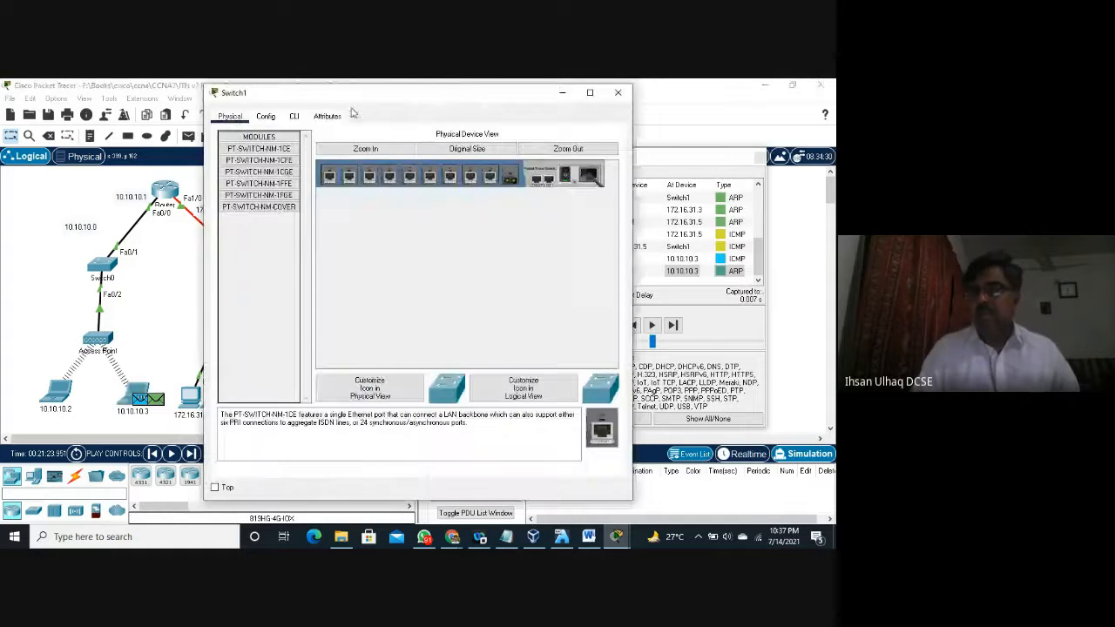
{"action": "left_click", "coordinate": [295, 116]}
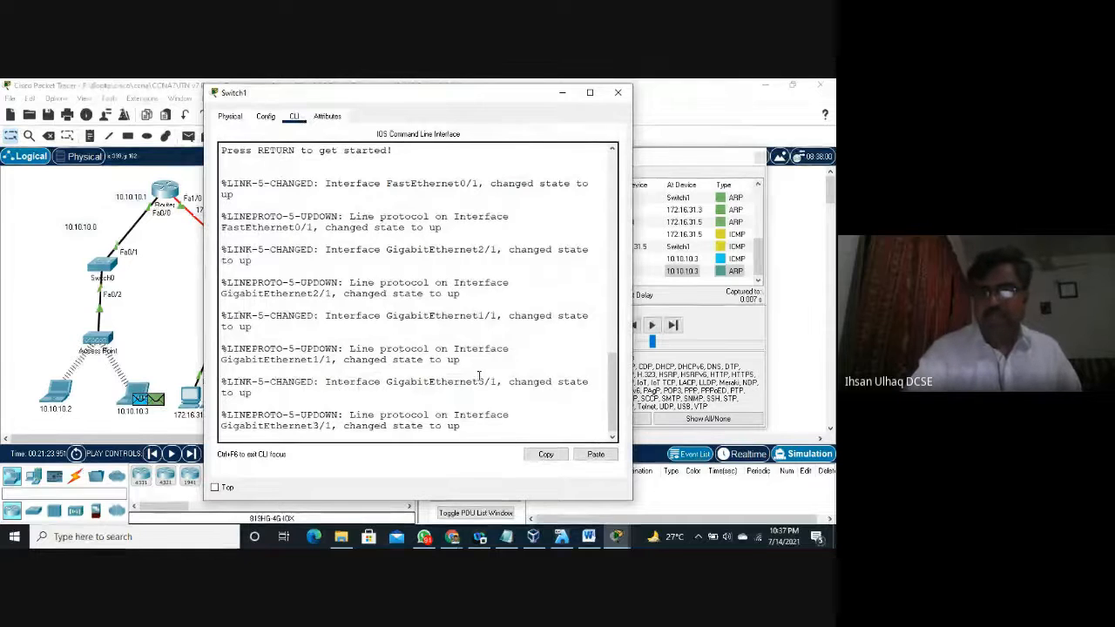
{"action": "key", "text": "Return"}
{"action": "key", "text": "Return"}
{"action": "key", "text": "Return"}
{"action": "key", "text": "Return"}
{"action": "type", "text": "en"}
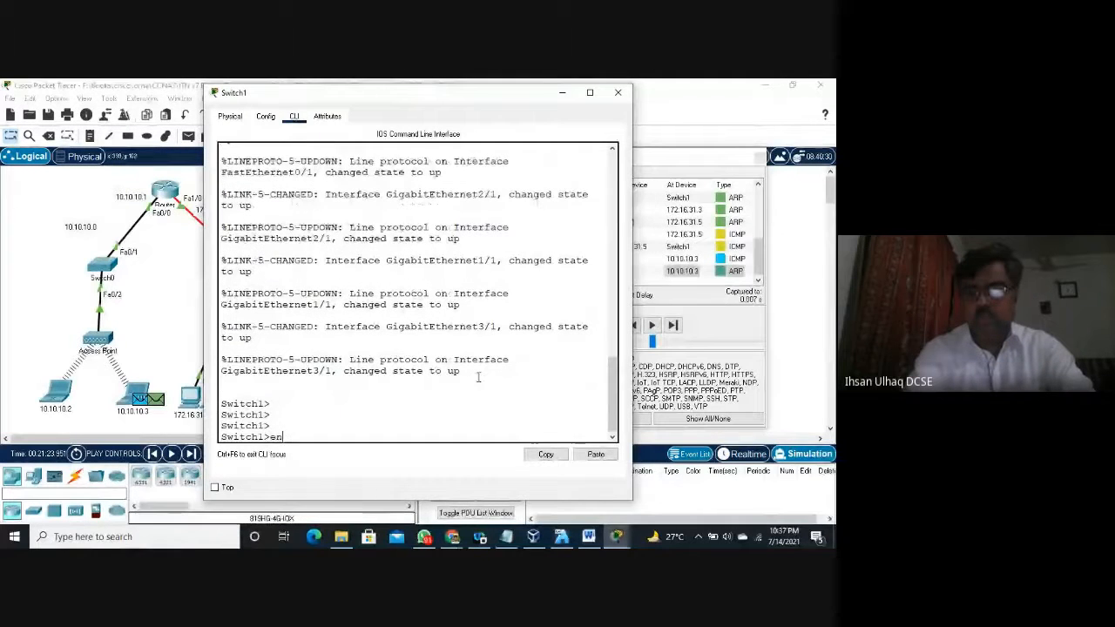
{"action": "type", "text": "able"}
{"action": "key", "text": "Return"}
{"action": "key", "text": "Return"}
{"action": "key", "text": "Return"}
{"action": "key", "text": "Return"}
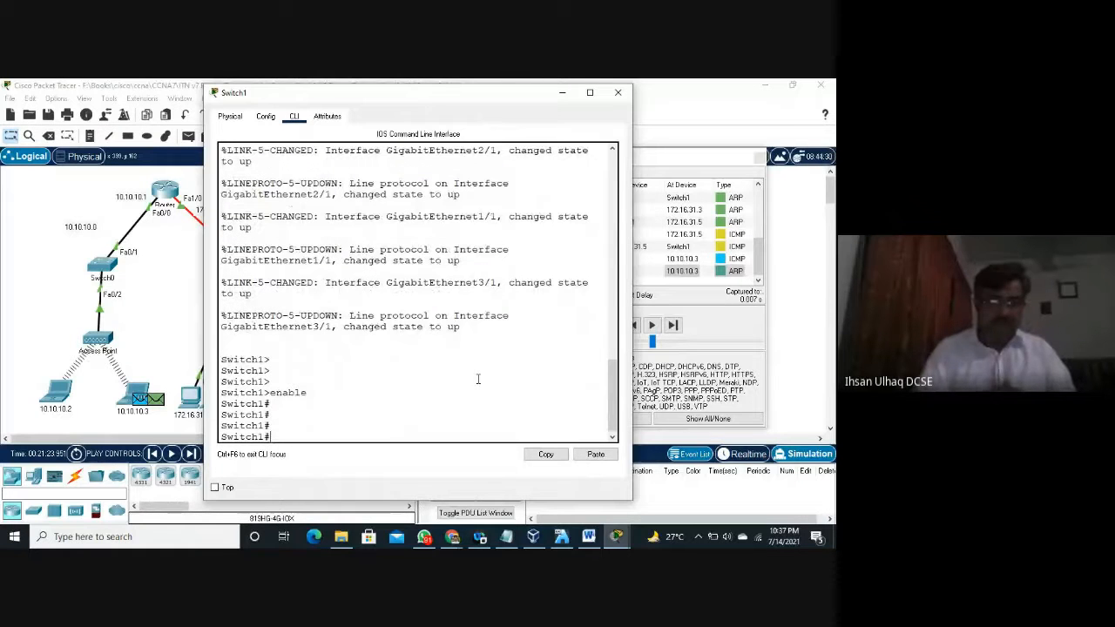
Step: Display Switch1's MAC address table with the command show mac-address-table
{"action": "type", "text": "sho"}
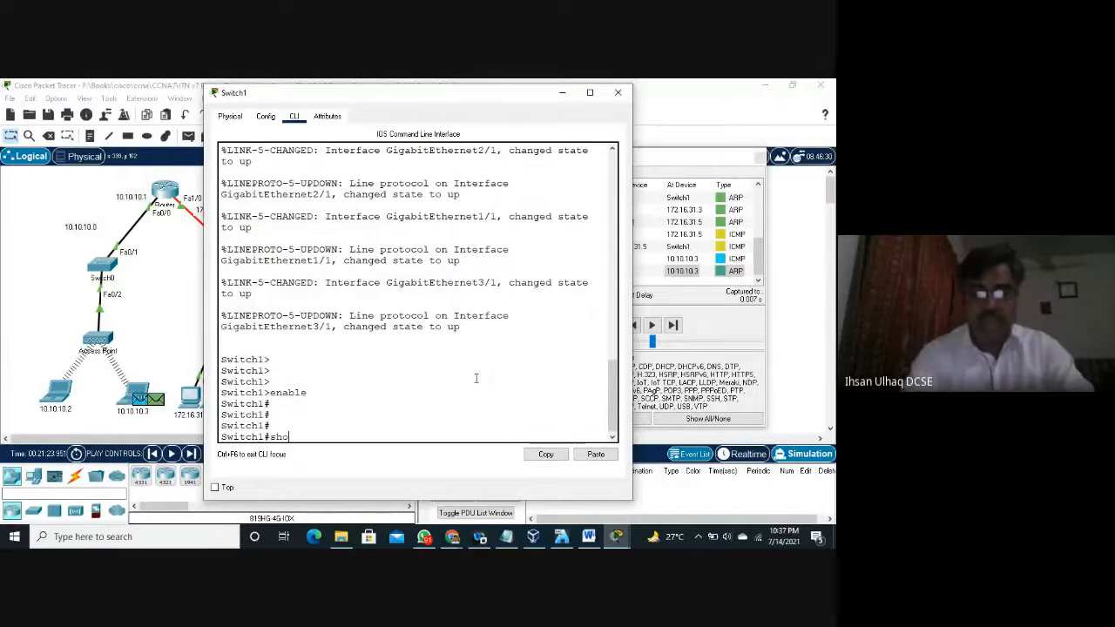
{"action": "type", "text": "w mac"}
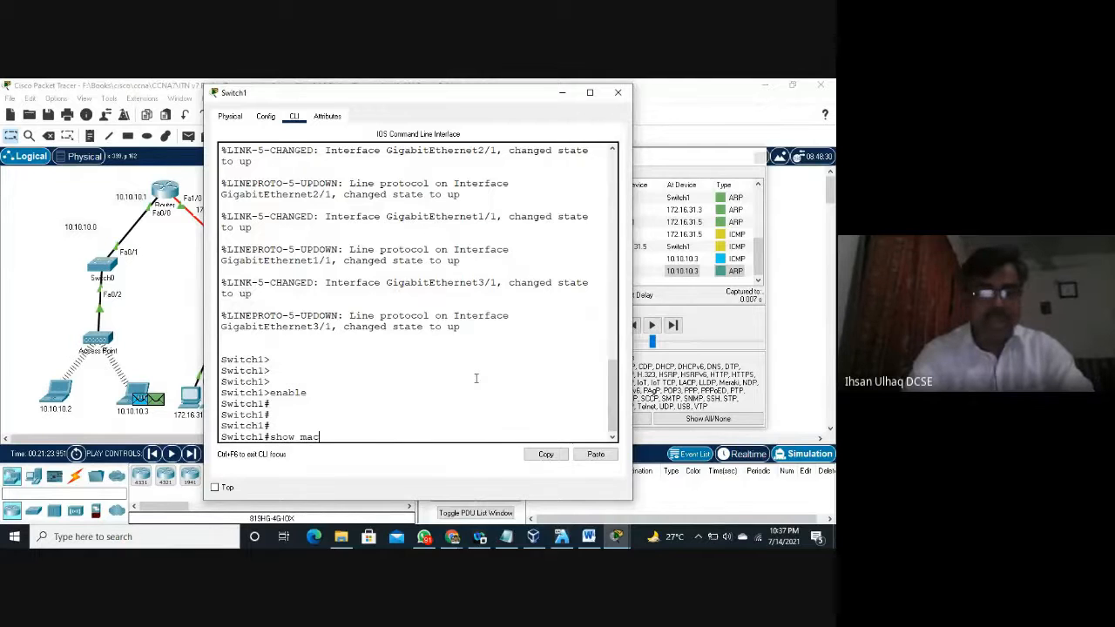
{"action": "type", "text": "-a"}
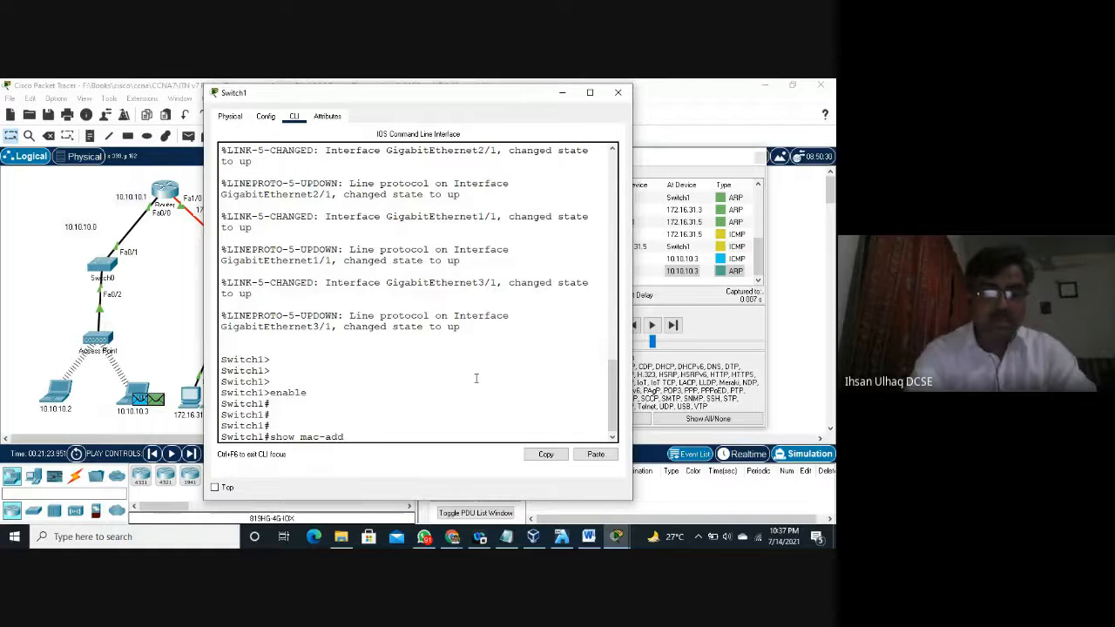
{"action": "type", "text": "dd"}
{"action": "key", "text": "Tab"}
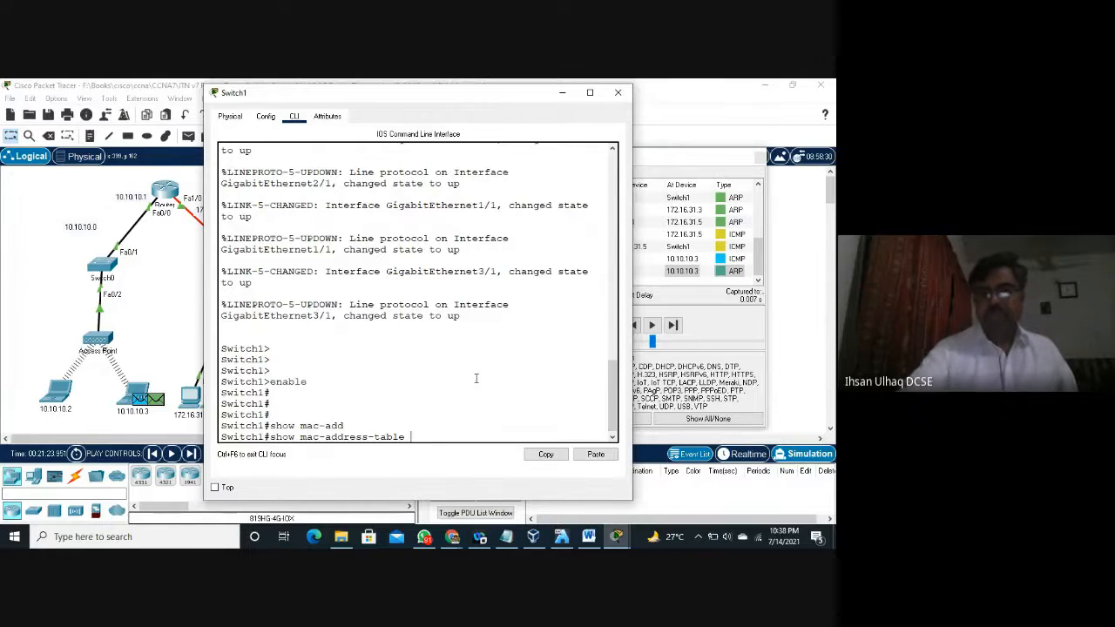
{"action": "key", "text": "Return"}
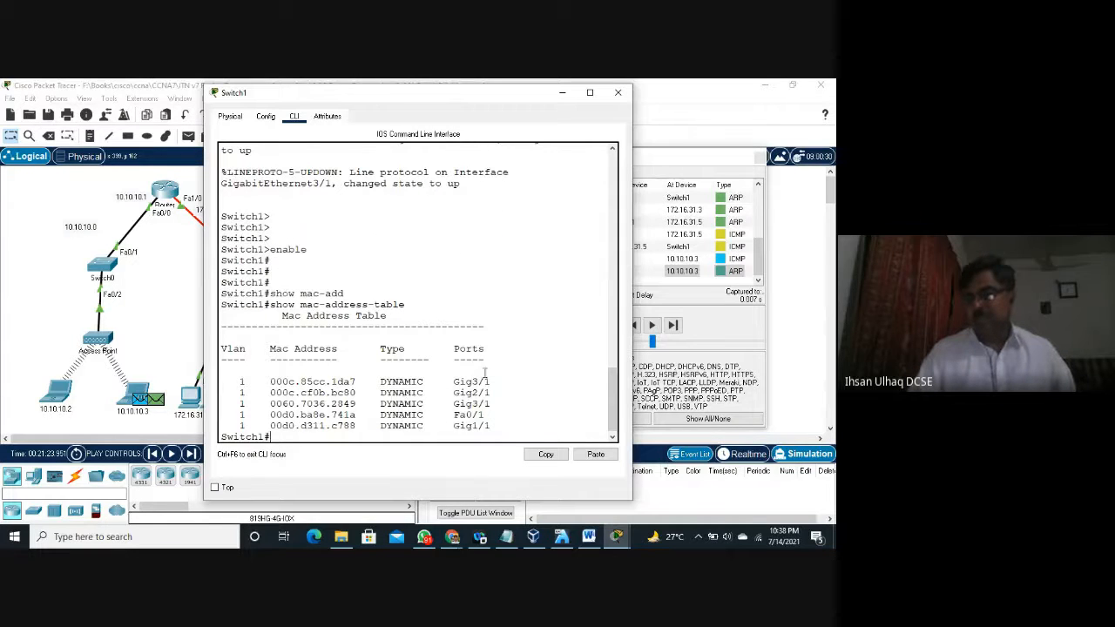
Step: Move the Switch1 window clear of the topology and compare the first Gig3/1 and the Gig2/1 table entries with the connected devices
{"action": "left_click_drag", "start_coordinate": [462, 97], "coordinate": [626, 92]}
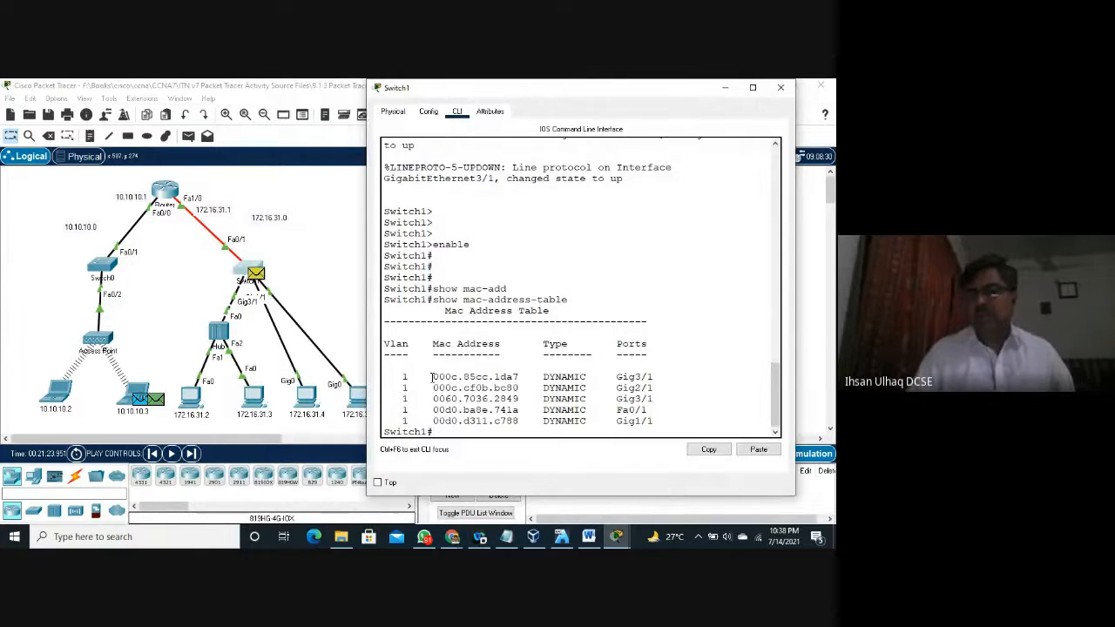
{"action": "left_click_drag", "start_coordinate": [432, 376], "coordinate": [522, 378]}
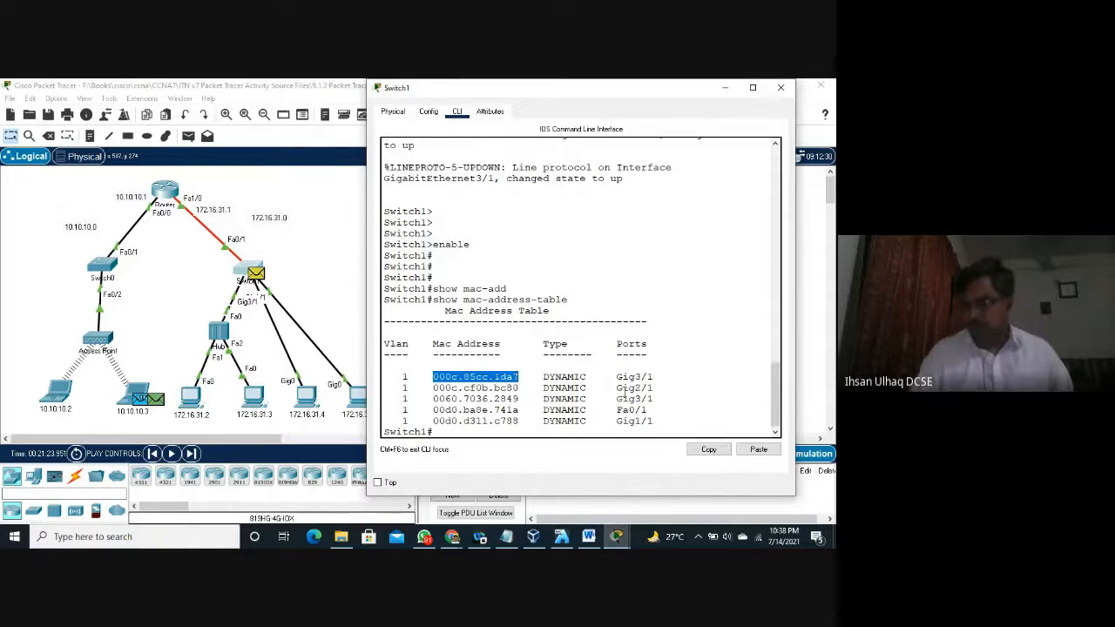
{"action": "left_click_drag", "start_coordinate": [617, 388], "coordinate": [647, 389]}
{"action": "left_click_drag", "start_coordinate": [428, 388], "coordinate": [521, 389]}
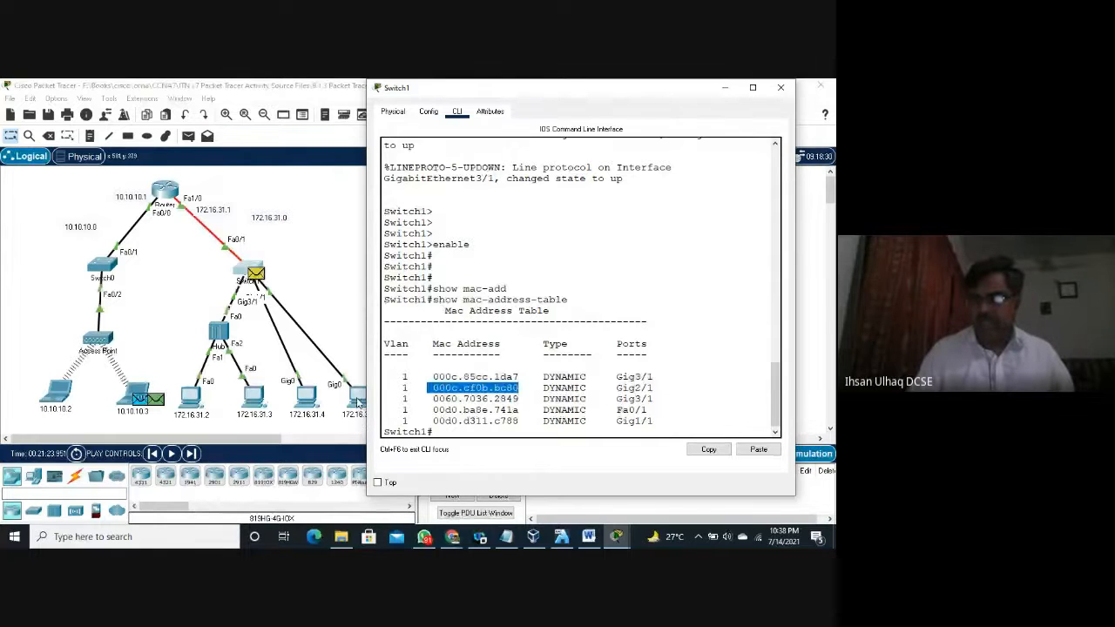
{"action": "left_click_drag", "start_coordinate": [652, 92], "coordinate": [692, 93]}
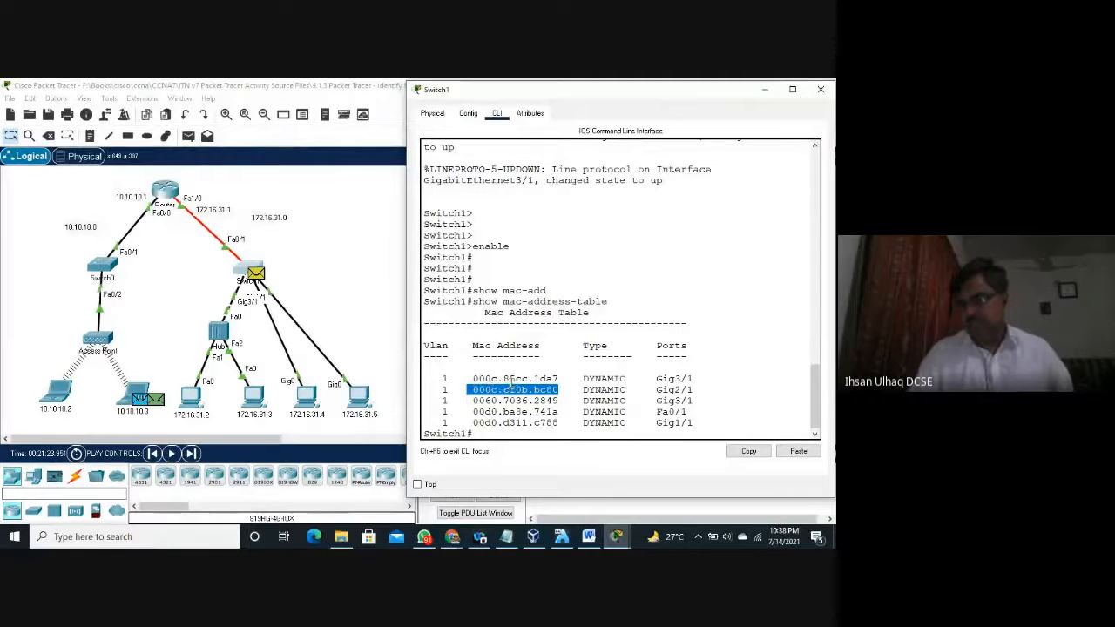
Step: Check the topology around 172.16.31.5, bring back the Switch1 window and highlight the Gig1/1 entry in its MAC address table
{"action": "left_click", "coordinate": [382, 357]}
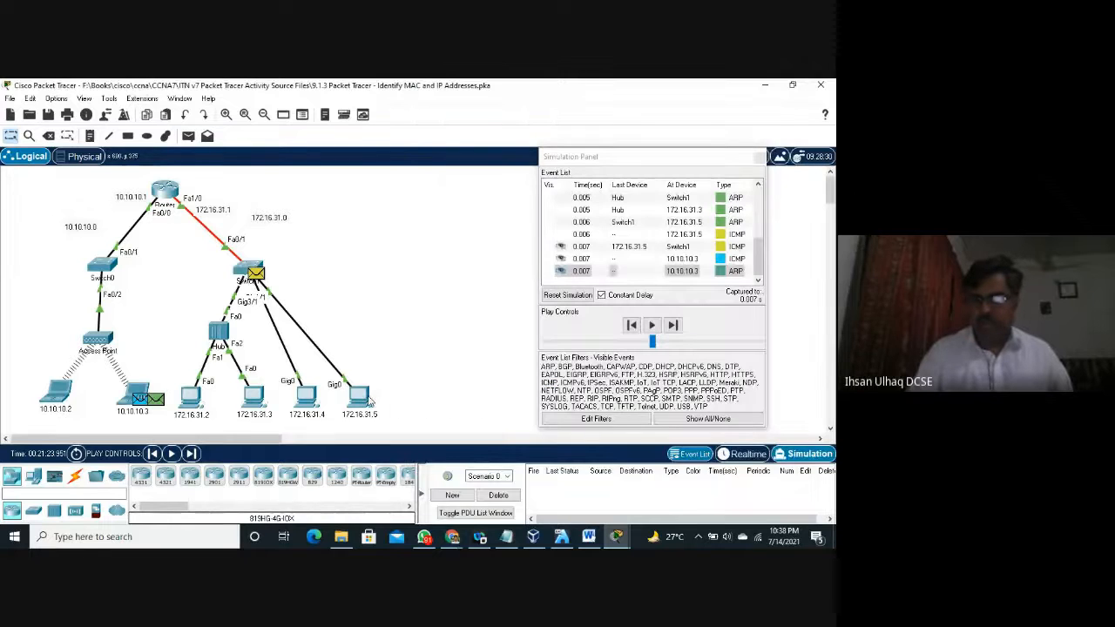
{"action": "mouse_move", "coordinate": [370, 400]}
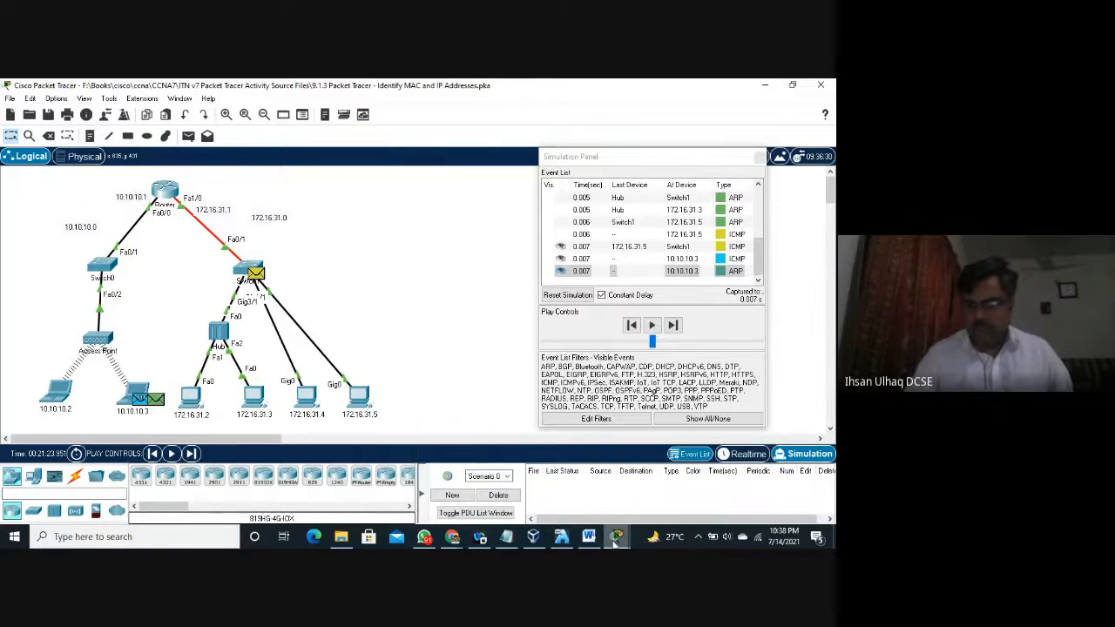
{"action": "mouse_move", "coordinate": [617, 539]}
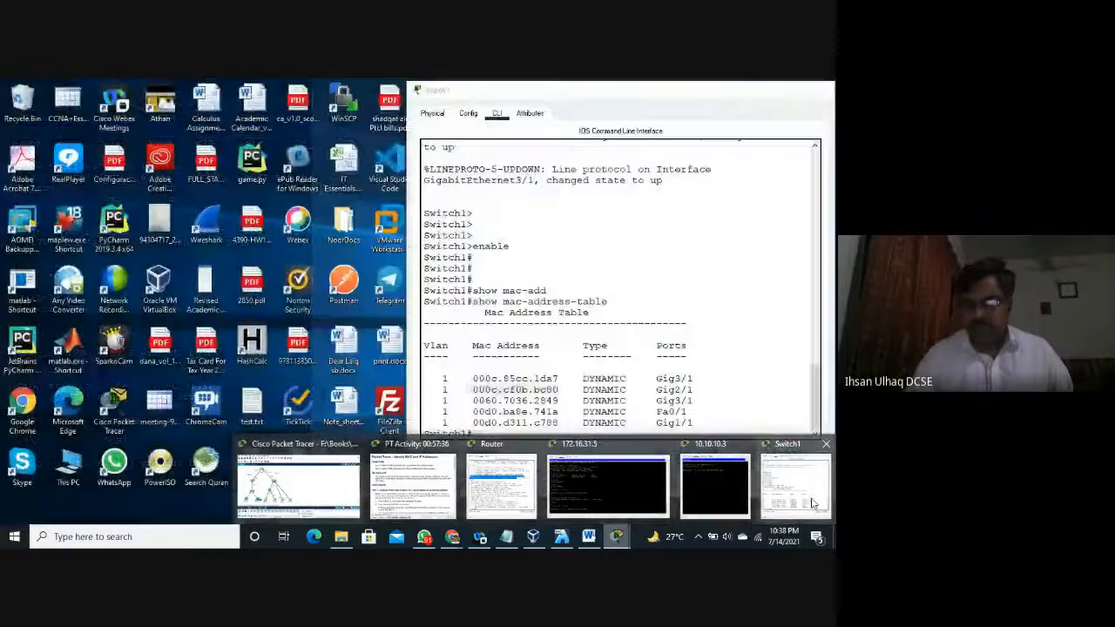
{"action": "left_click", "coordinate": [813, 504]}
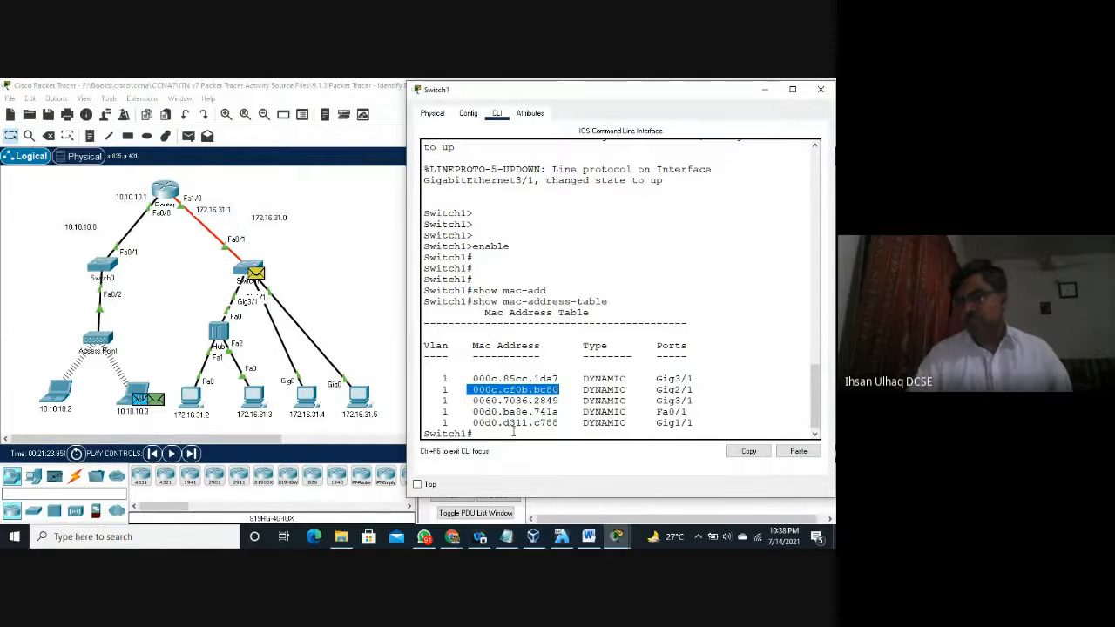
{"action": "left_click_drag", "start_coordinate": [694, 423], "coordinate": [472, 424]}
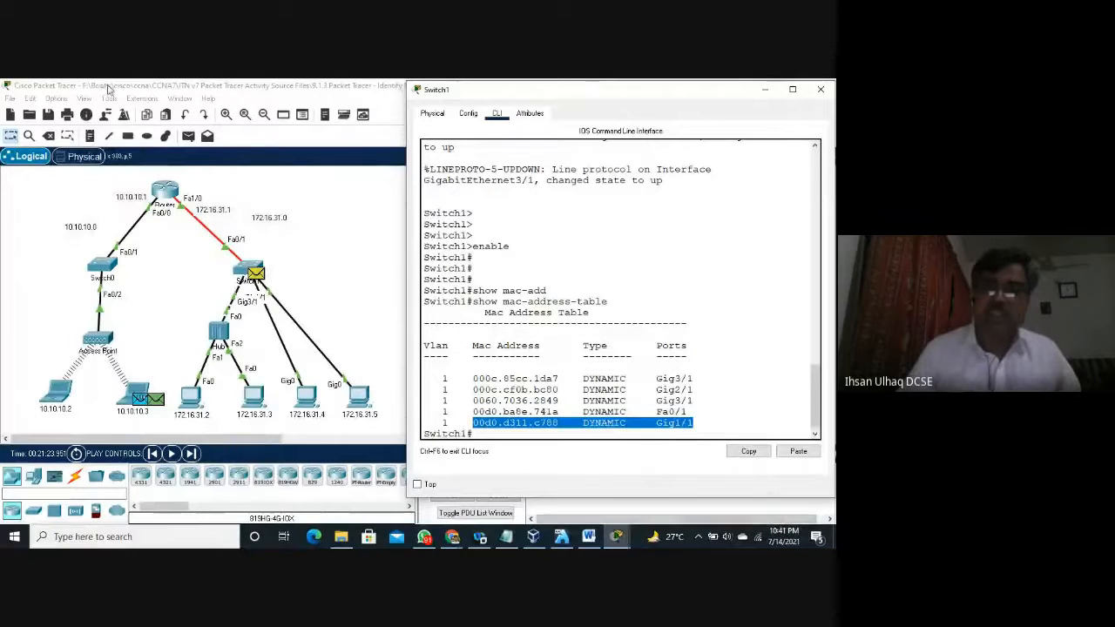
Step: Try to display a MAC address table in the Router's command line with show mac-address
{"action": "left_click", "coordinate": [165, 192]}
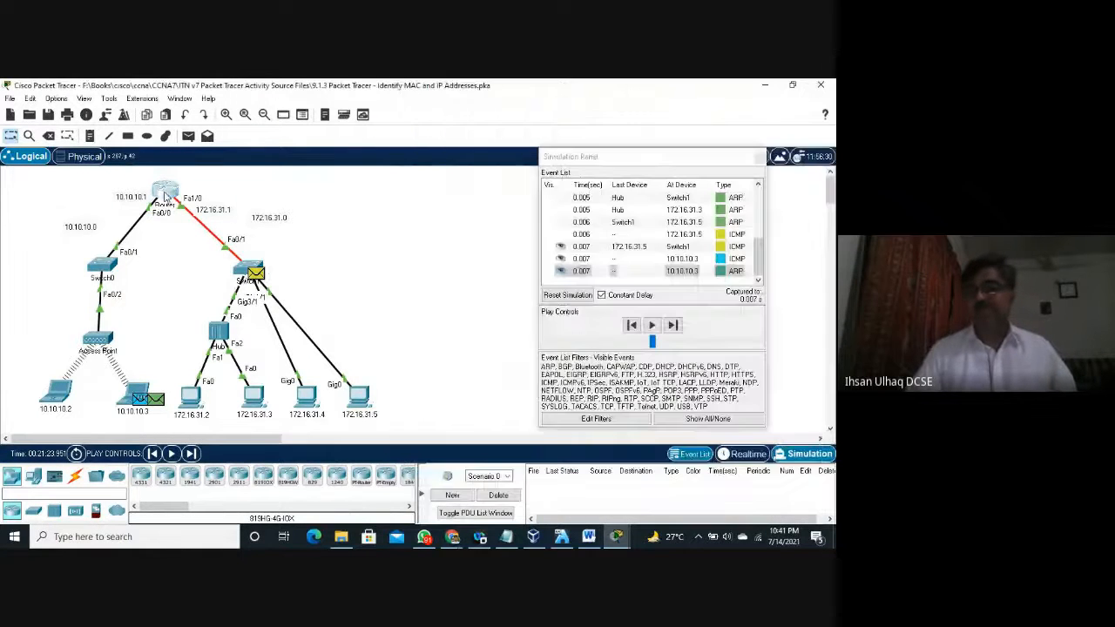
{"action": "key", "text": "space"}
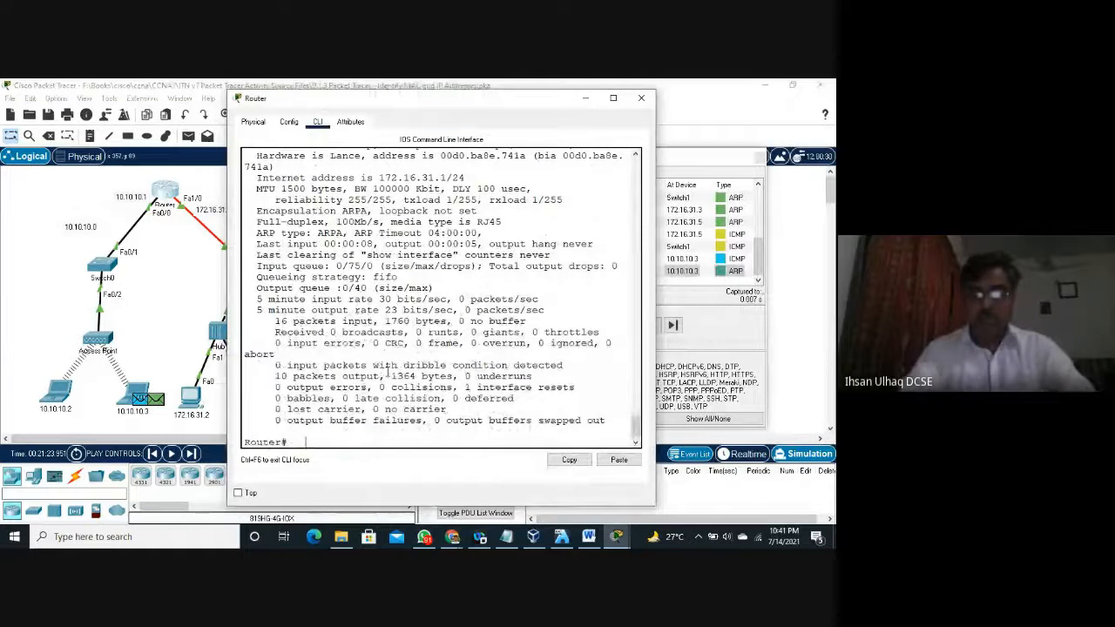
{"action": "type", "text": "show"}
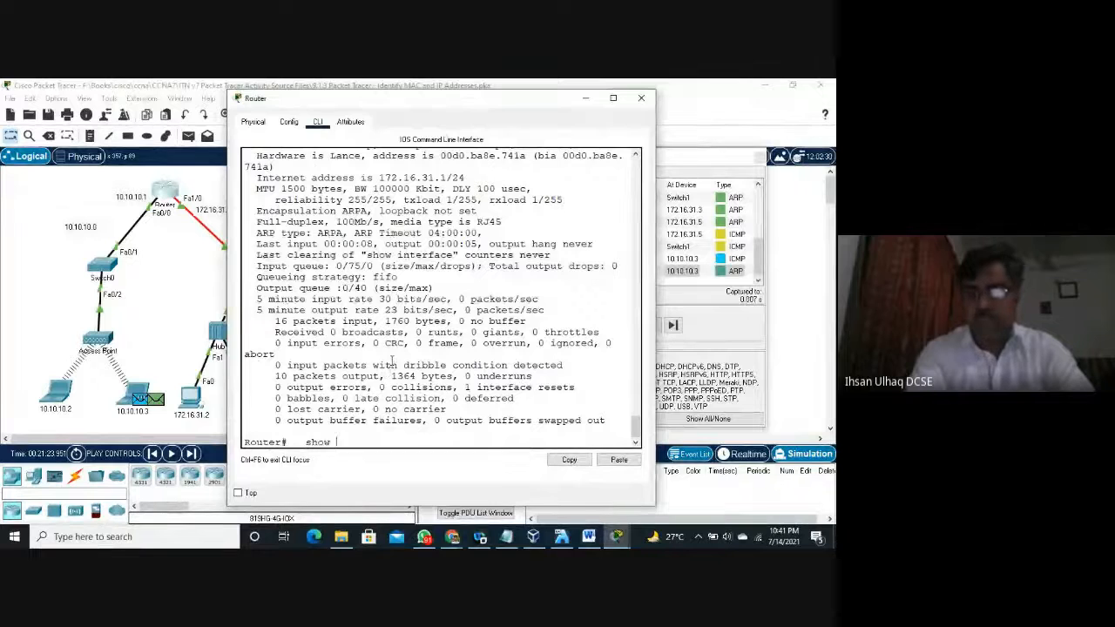
{"action": "type", "text": " m"}
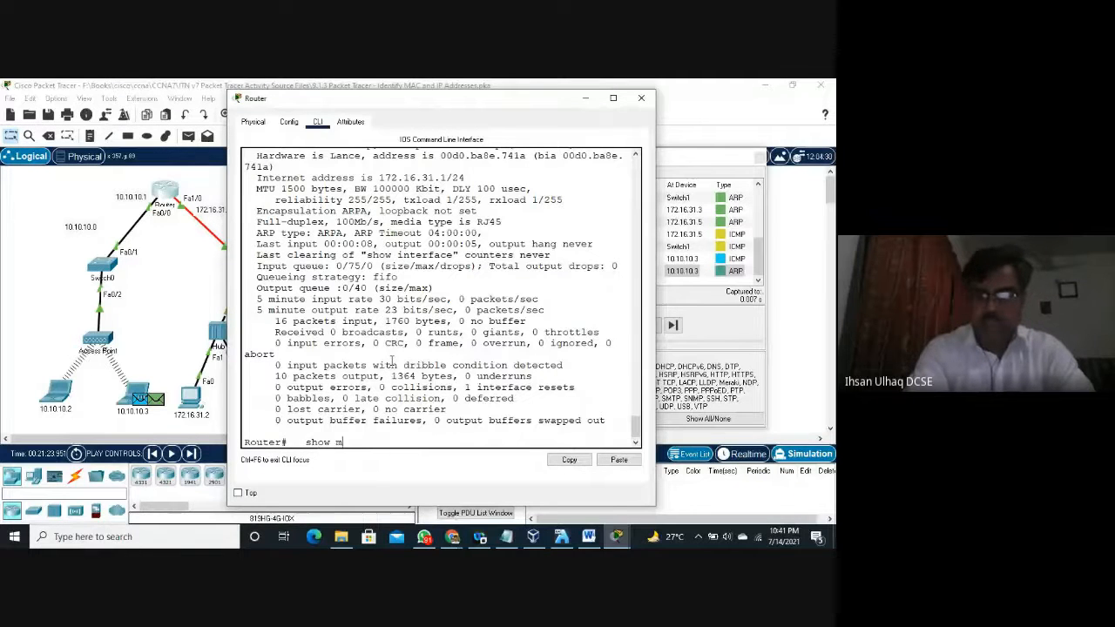
{"action": "type", "text": "ac"}
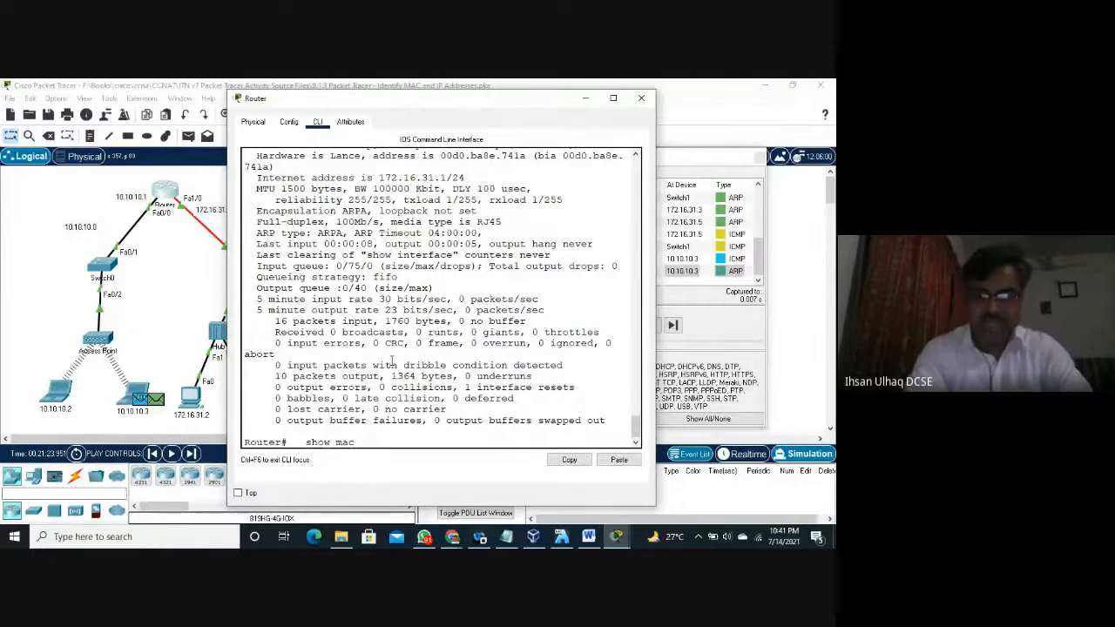
{"action": "type", "text": "-add"}
{"action": "key", "text": "Tab"}
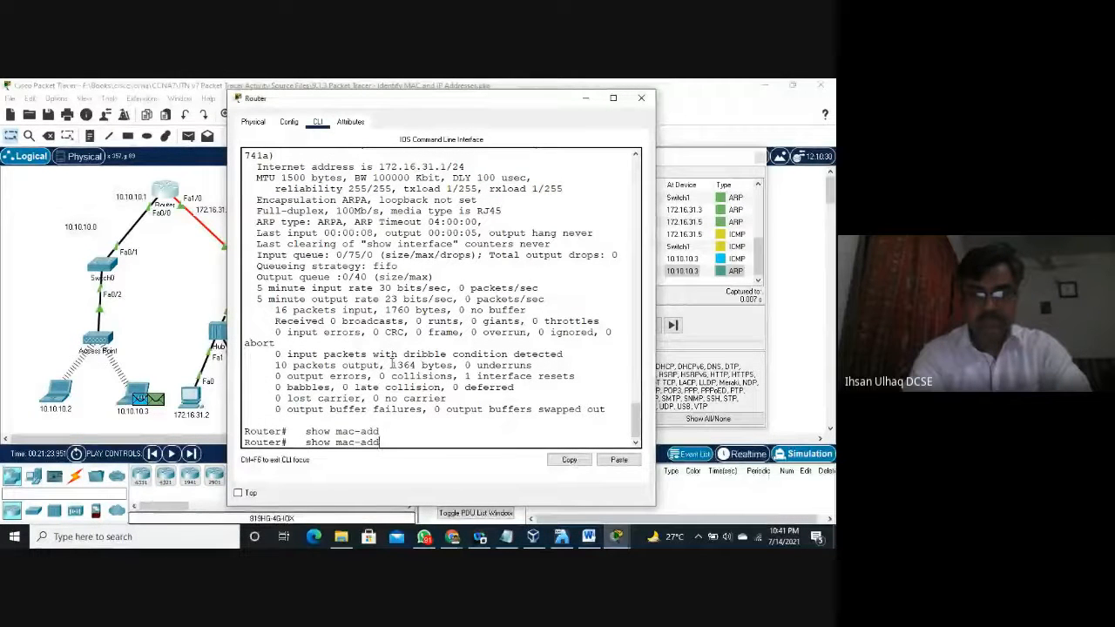
{"action": "type", "text": "ress"}
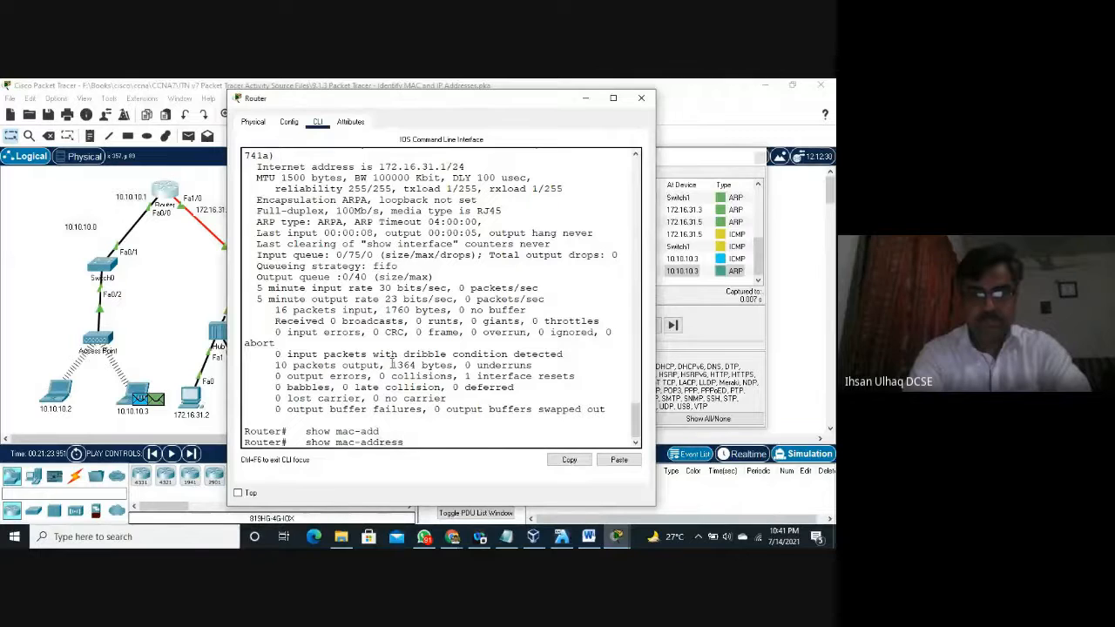
{"action": "key", "text": "Tab"}
{"action": "key", "text": "Return"}
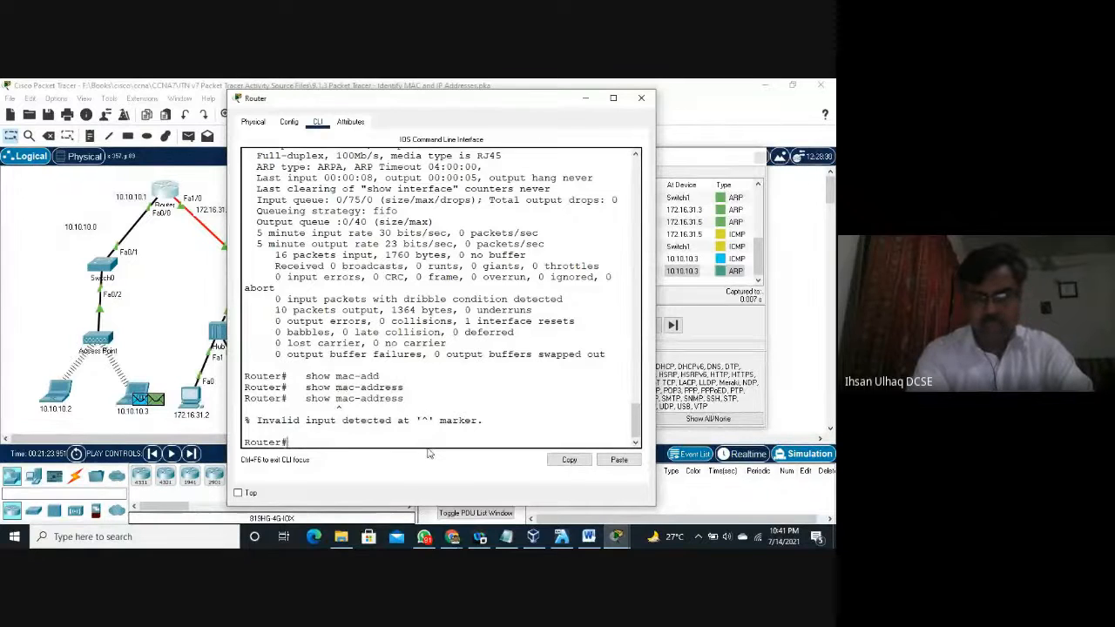
Step: Exit the Router's privileged session and restart the console at the user prompt
{"action": "type", "text": "exit"}
{"action": "key", "text": "Return"}
{"action": "key", "text": "Return"}
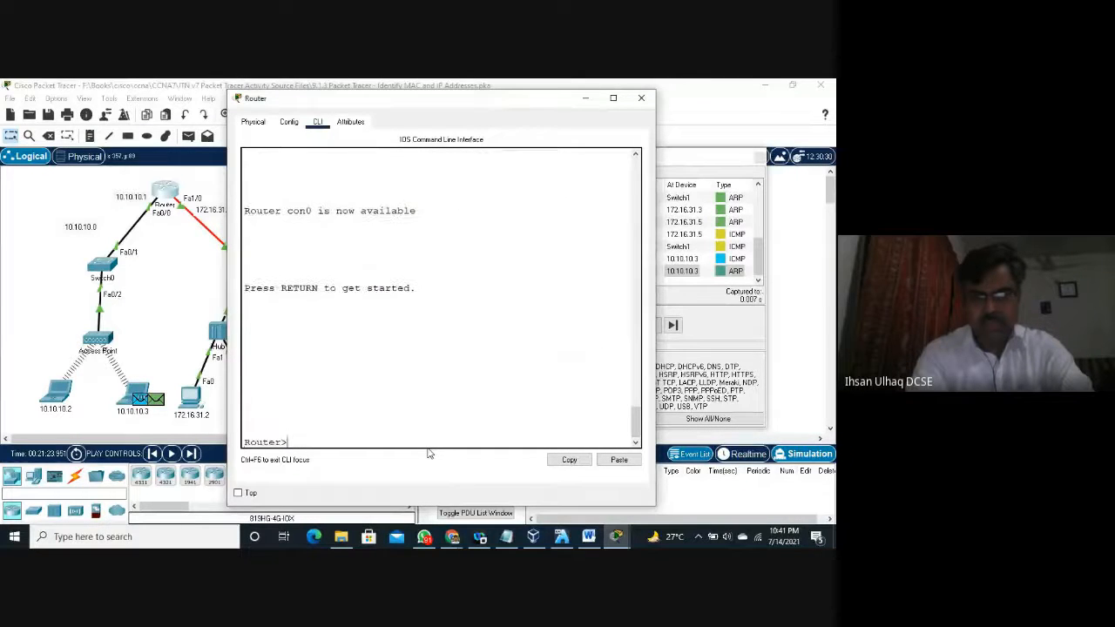
Step: Try to display the Router's MAC address table from the user prompt with show mac-address-table
{"action": "key", "text": "Return"}
{"action": "key", "text": "Return"}
{"action": "key", "text": "Return"}
{"action": "type", "text": "show"}
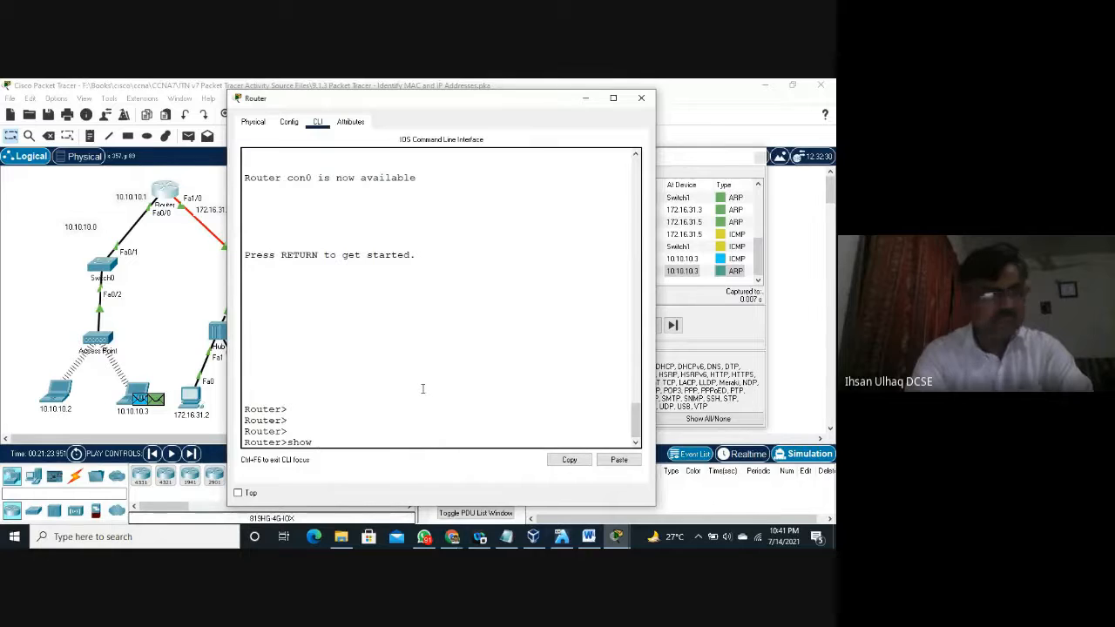
{"action": "type", "text": " mac"}
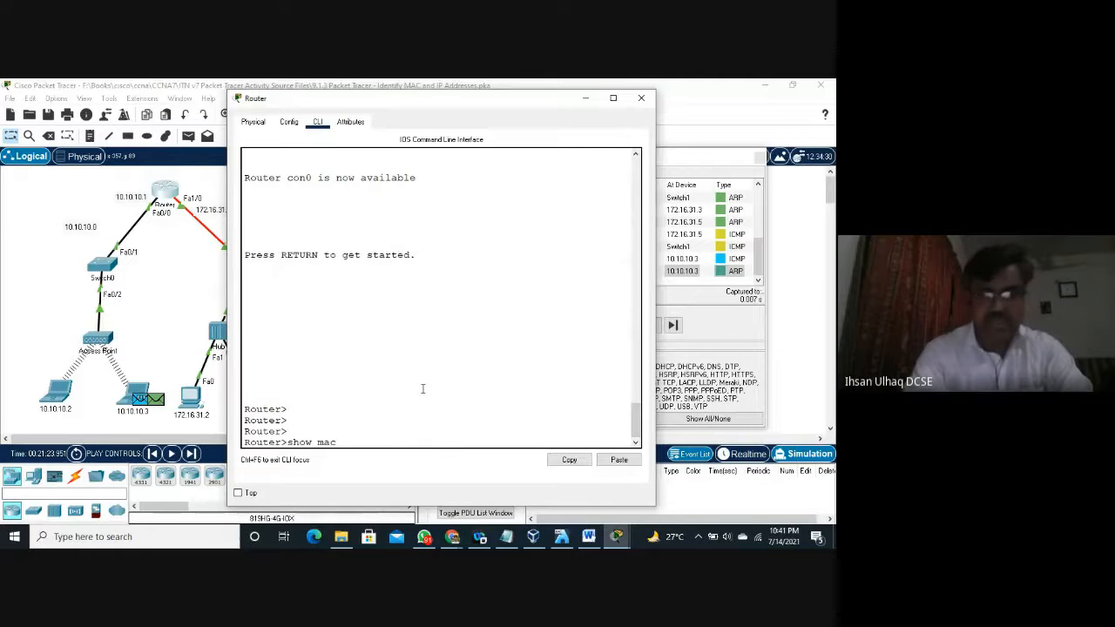
{"action": "type", "text": "-a"}
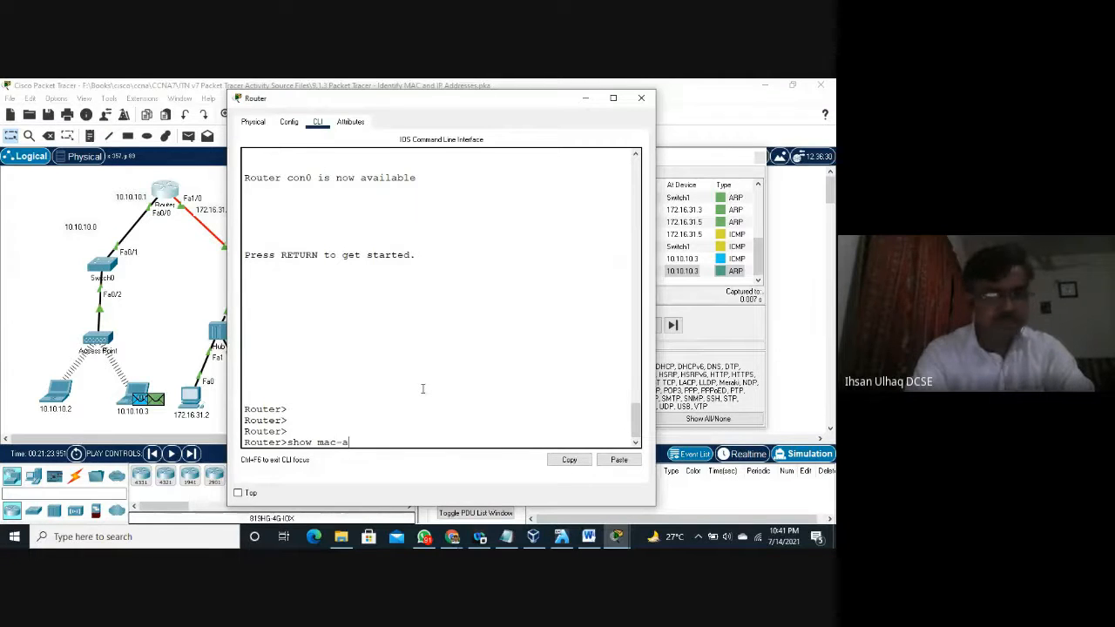
{"action": "type", "text": "dd"}
{"action": "key", "text": "Tab"}
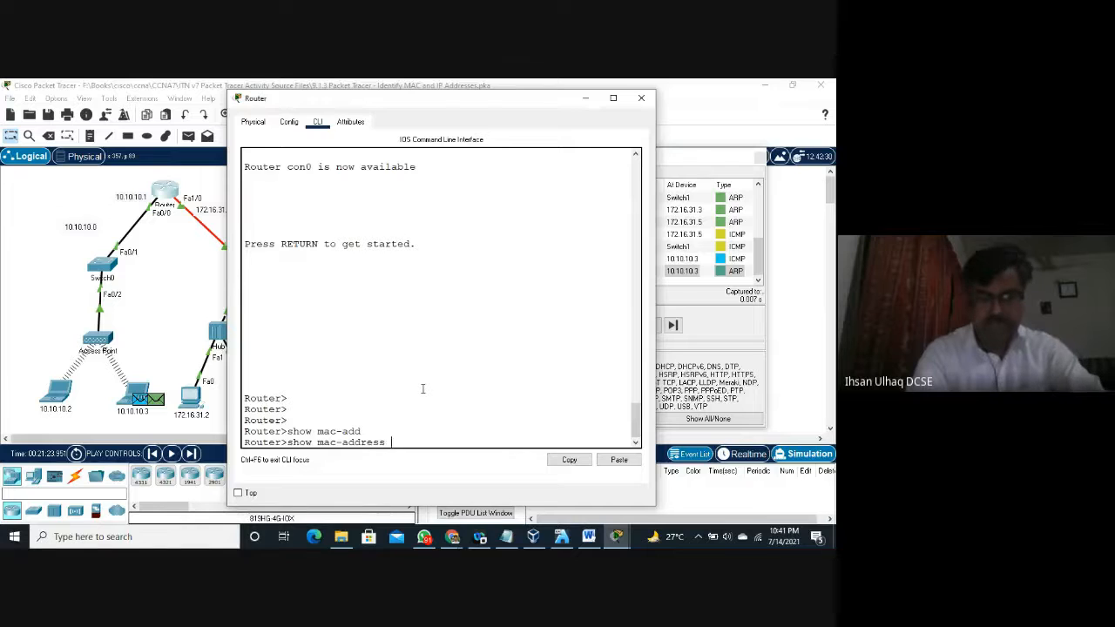
{"action": "key", "text": "BackSpace"}
{"action": "type", "text": "-ta"}
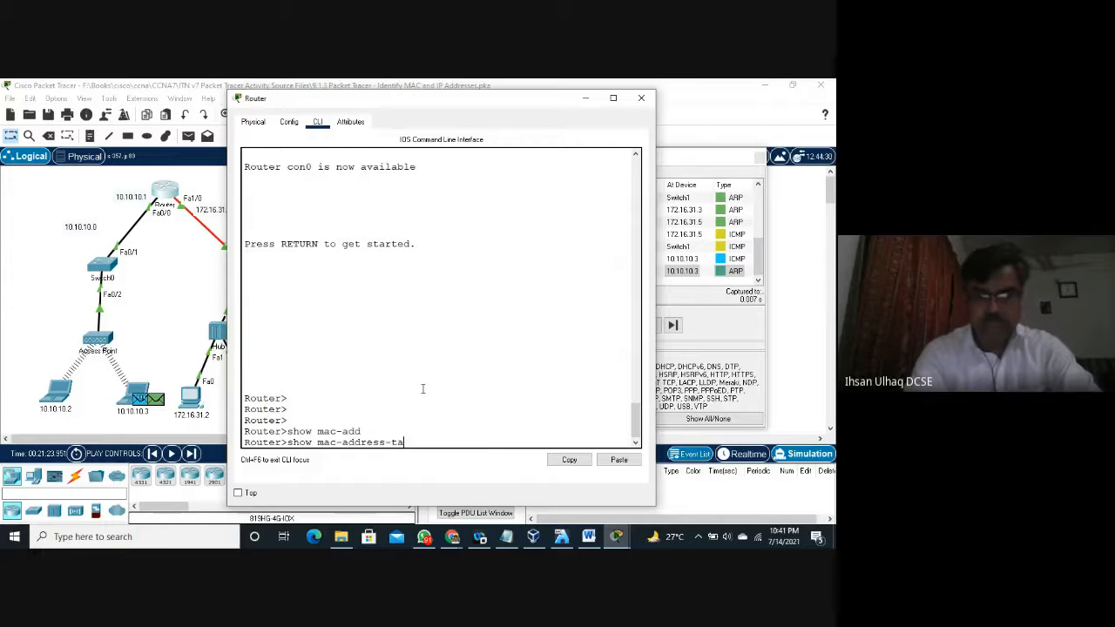
{"action": "type", "text": "ble"}
{"action": "key", "text": "Return"}
{"action": "key", "text": "Return"}
{"action": "key", "text": "Return"}
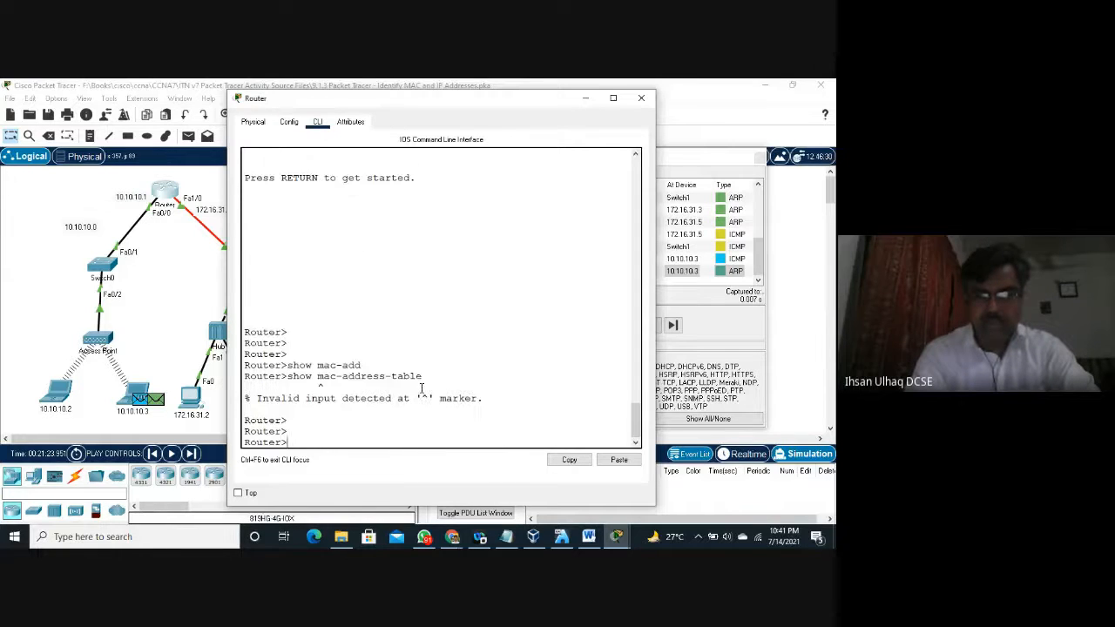
Step: Display the Router's ARP table with show arp
{"action": "type", "text": "show ar"}
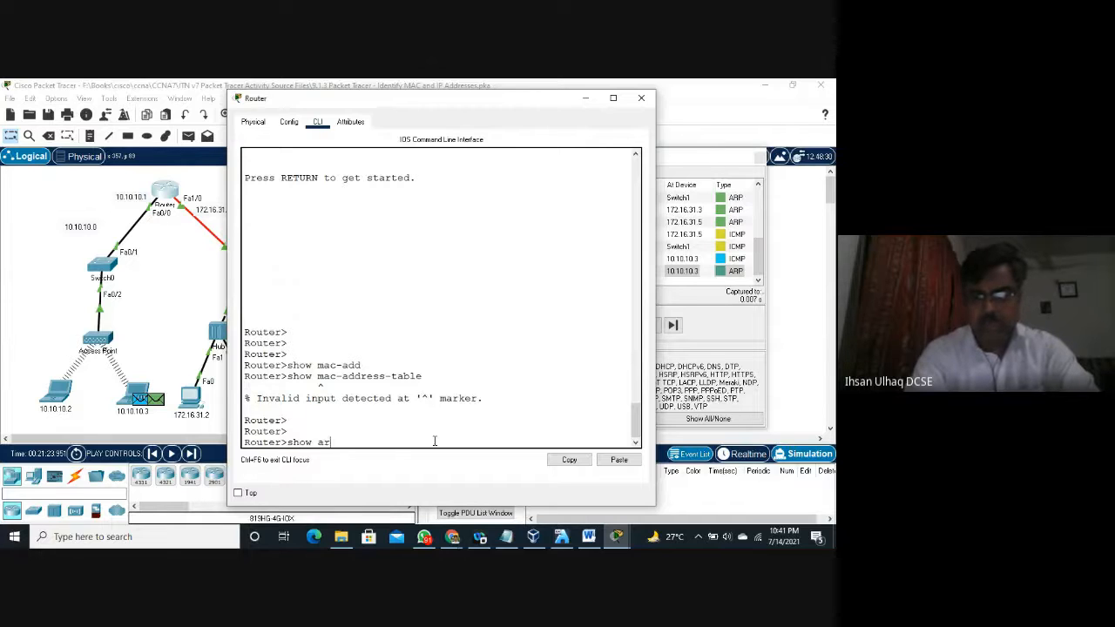
{"action": "type", "text": "p"}
{"action": "key", "text": "Return"}
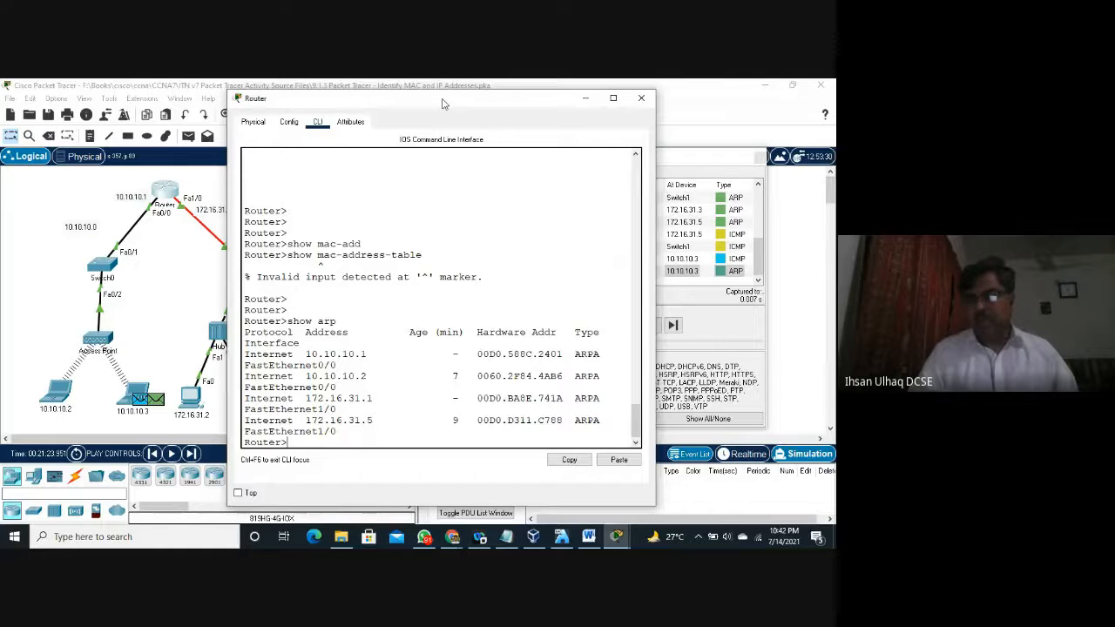
Step: Move the Router window clear of the topology and highlight the IP and hardware addresses in the ARP table from 10.10.10.1 to 172.16.31.5
{"action": "left_click_drag", "start_coordinate": [443, 103], "coordinate": [523, 94]}
{"action": "left_click_drag", "start_coordinate": [381, 345], "coordinate": [448, 345]}
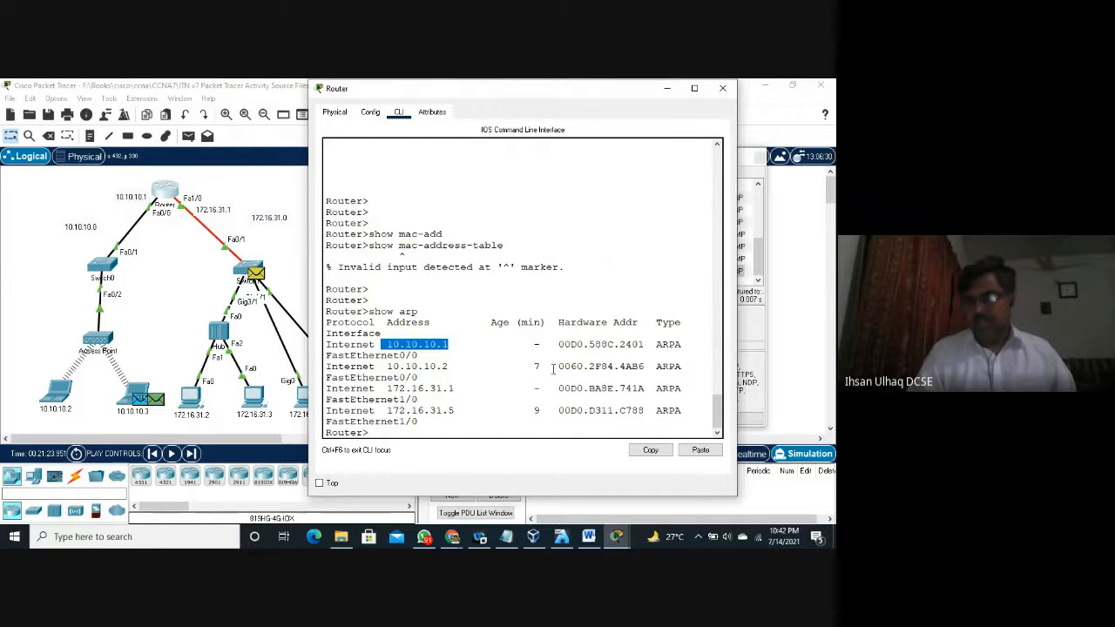
{"action": "left_click_drag", "start_coordinate": [558, 366], "coordinate": [645, 366]}
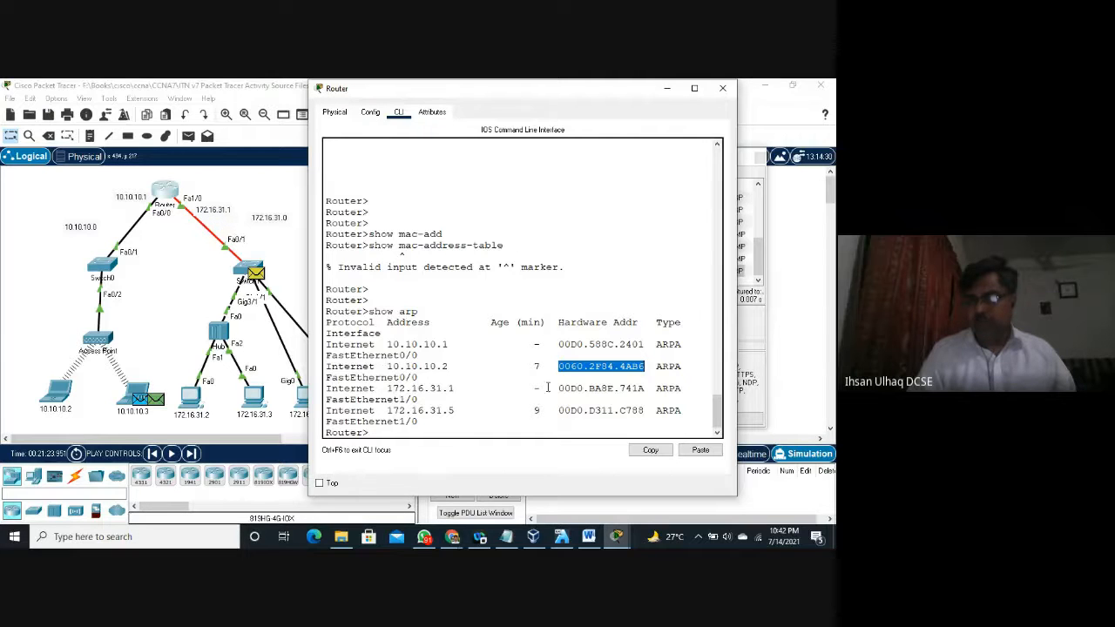
{"action": "left_click_drag", "start_coordinate": [552, 388], "coordinate": [627, 387]}
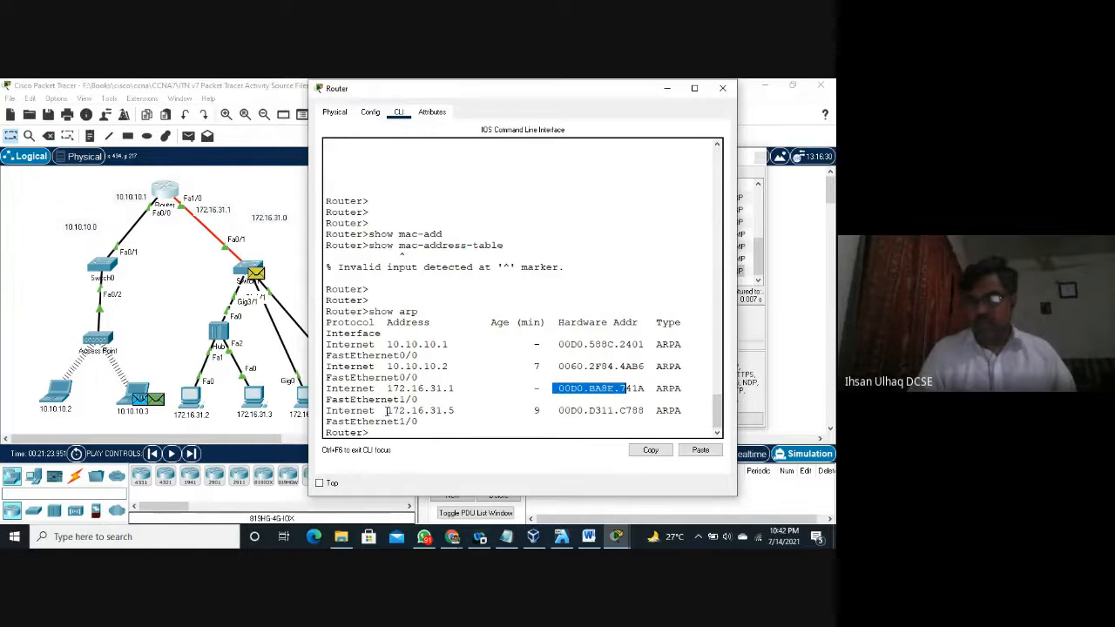
{"action": "left_click_drag", "start_coordinate": [387, 411], "coordinate": [461, 410]}
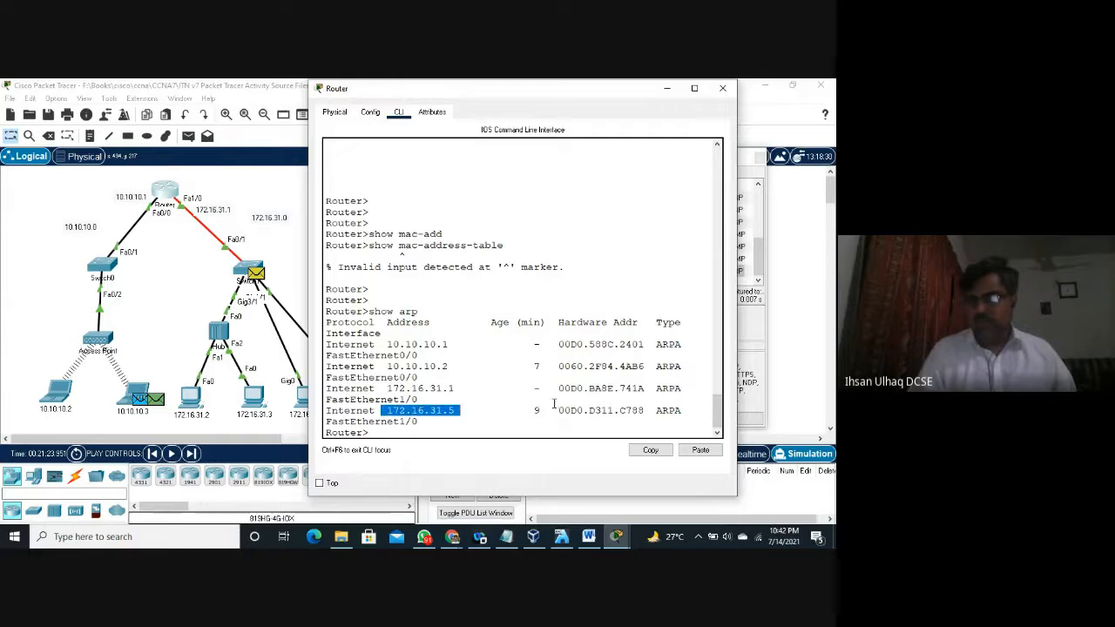
{"action": "left_click_drag", "start_coordinate": [552, 403], "coordinate": [641, 411]}
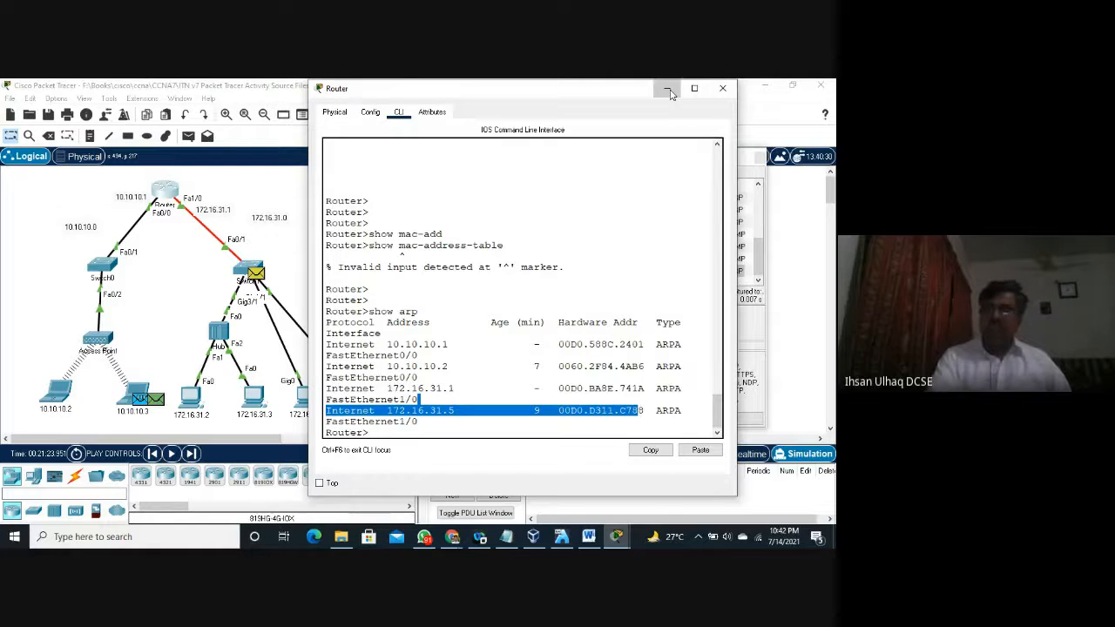
Step: Minimize the Router window, hide the Simulation Panel, minimize the main Packet Tracer window, and close the Switch1 and 10.10.10.3 windows
{"action": "left_click", "coordinate": [668, 89]}
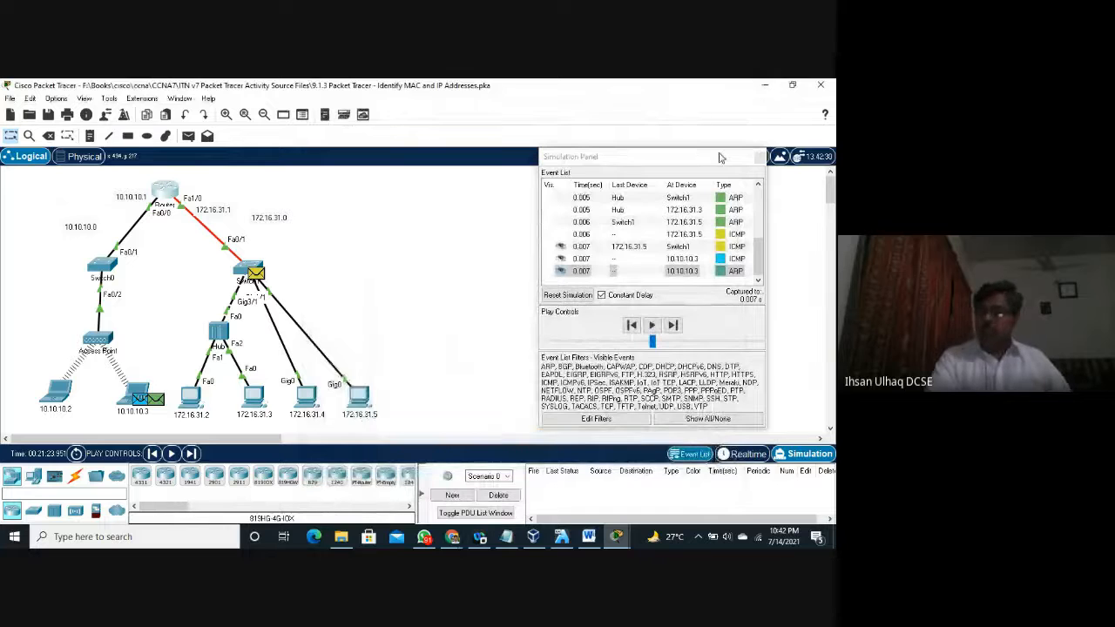
{"action": "left_click", "coordinate": [703, 158]}
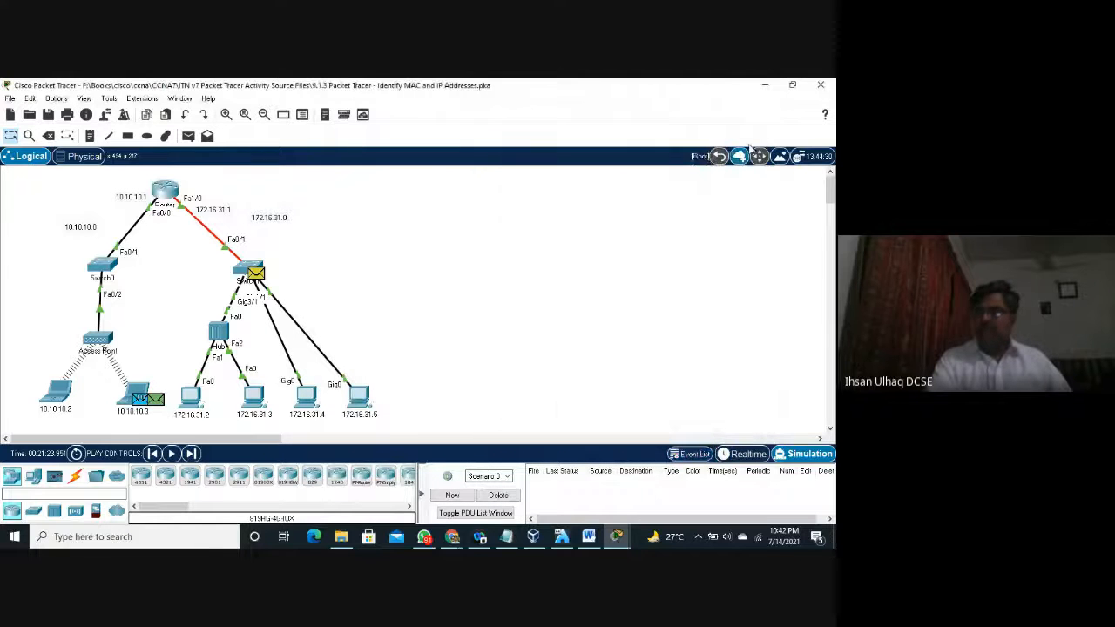
{"action": "left_click", "coordinate": [768, 86]}
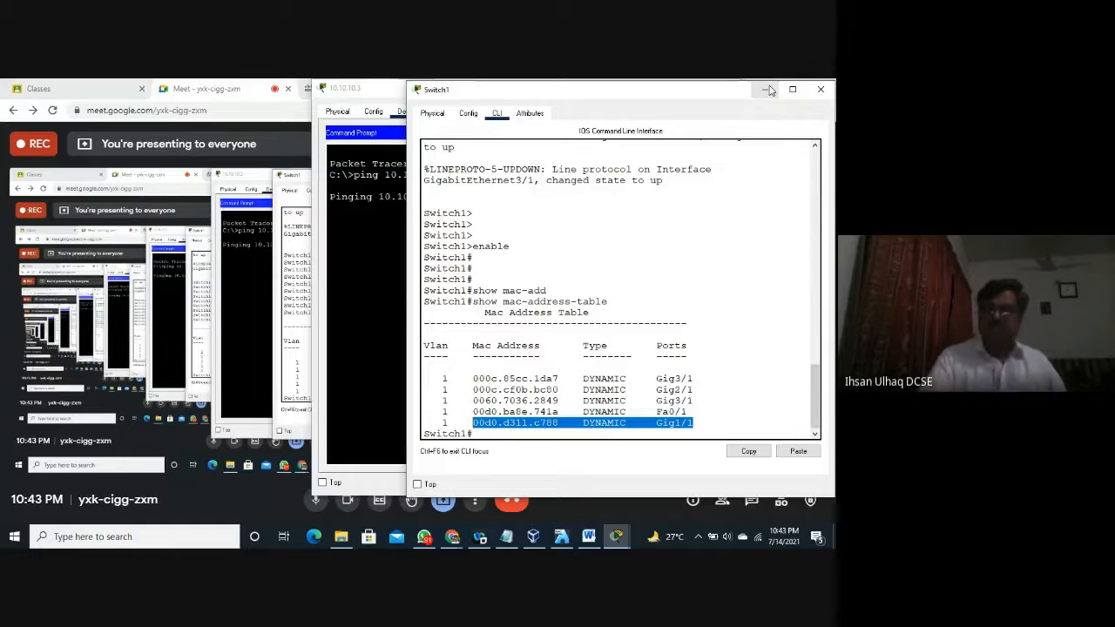
{"action": "left_click", "coordinate": [823, 90]}
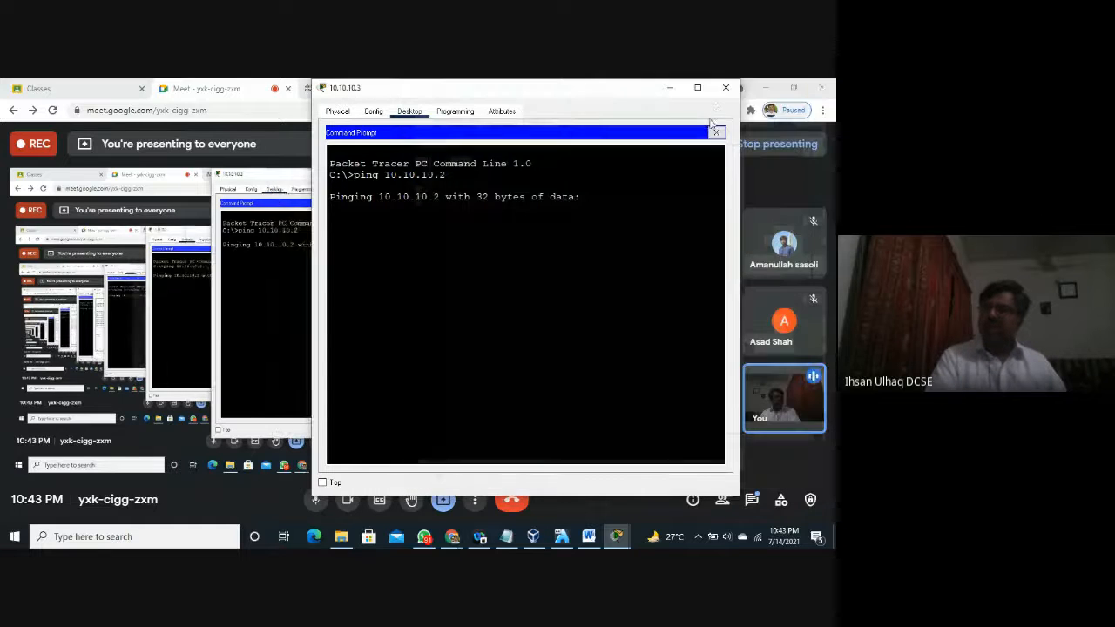
{"action": "left_click", "coordinate": [726, 89]}
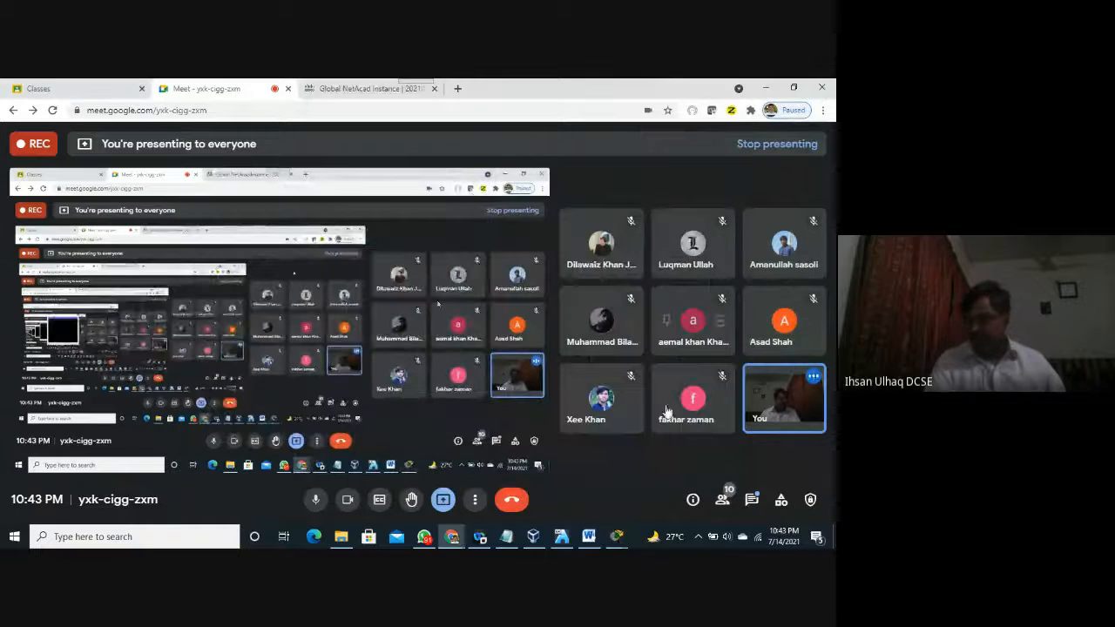
Step: Check the in-call messages and the participant list in Google Meet, and open the additional call options
{"action": "left_click", "coordinate": [754, 501]}
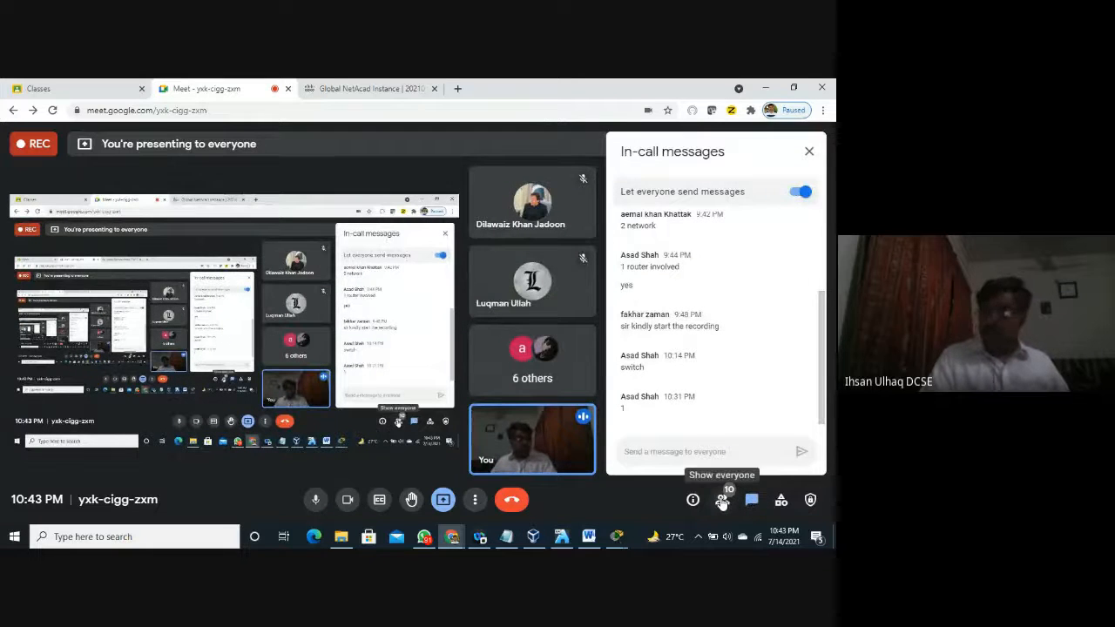
{"action": "left_click", "coordinate": [721, 501]}
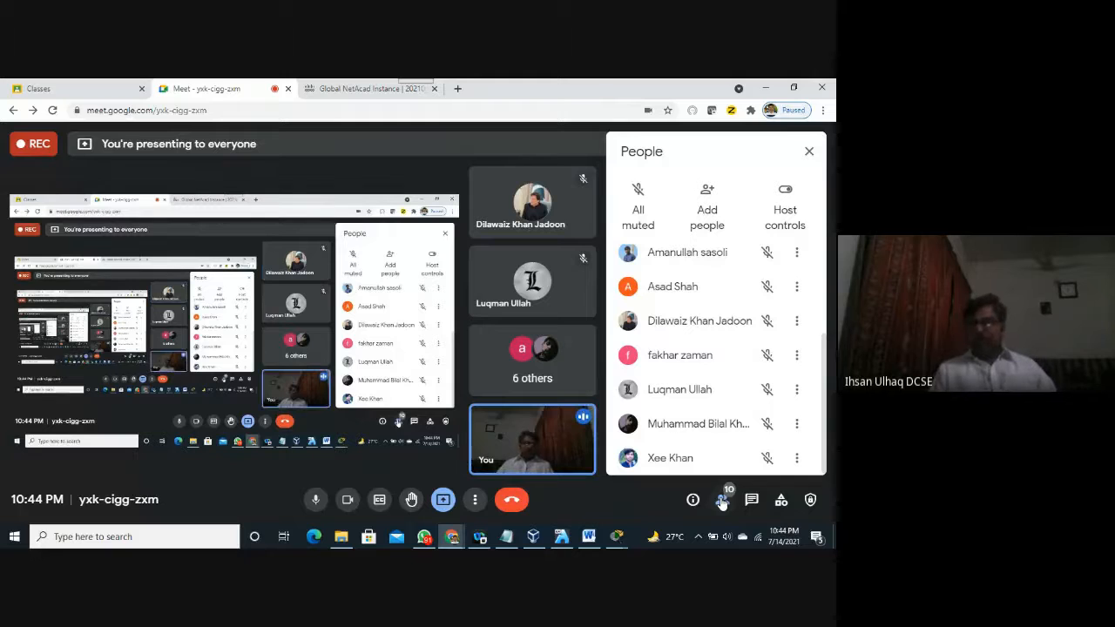
{"action": "left_click", "coordinate": [475, 500]}
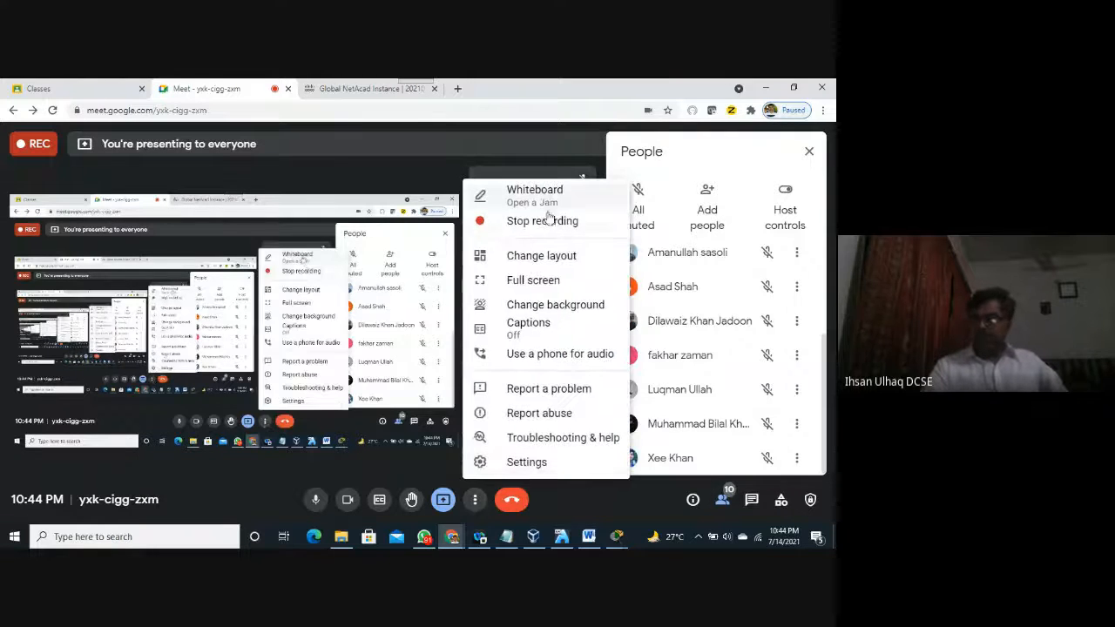